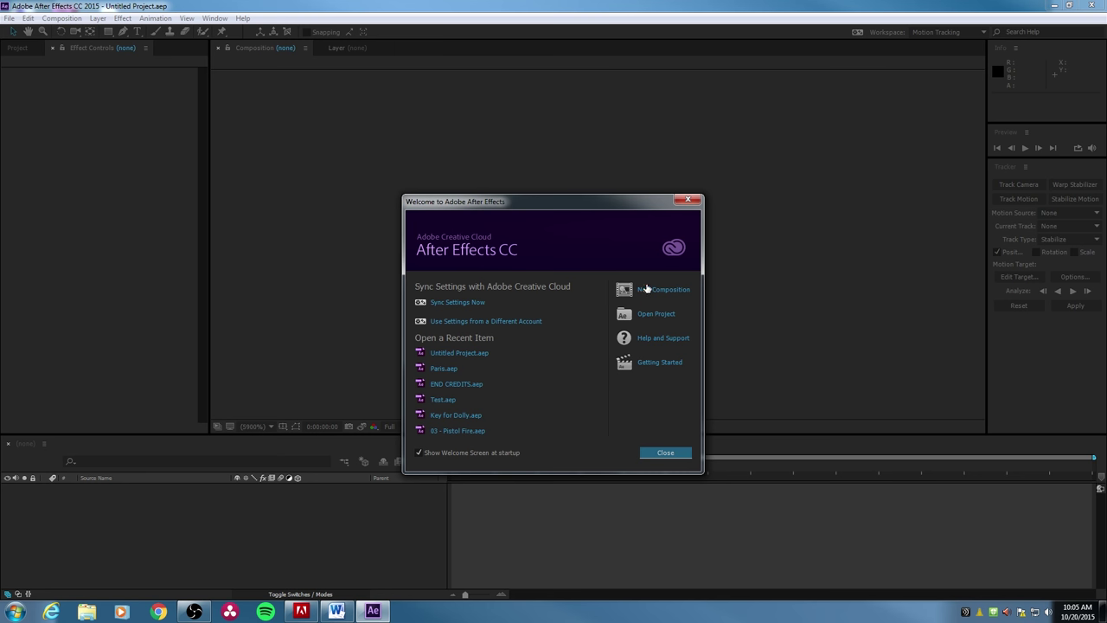
# Start a new composition with square pixels and the HDTV 1080 24 preset
pyautogui.click(647, 289)
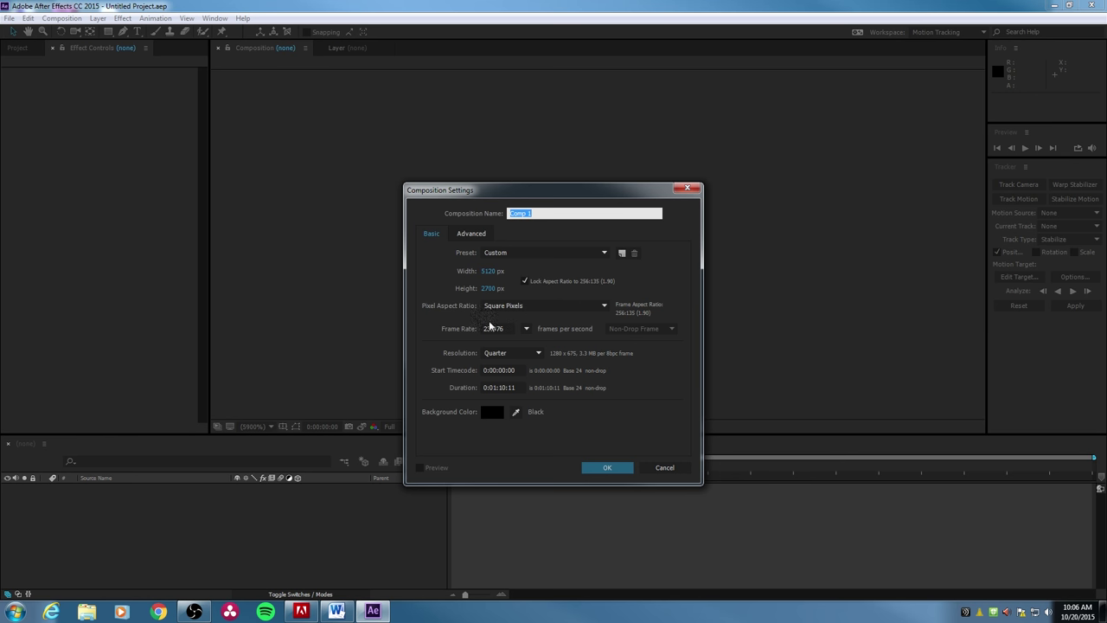
pyautogui.click(549, 307)
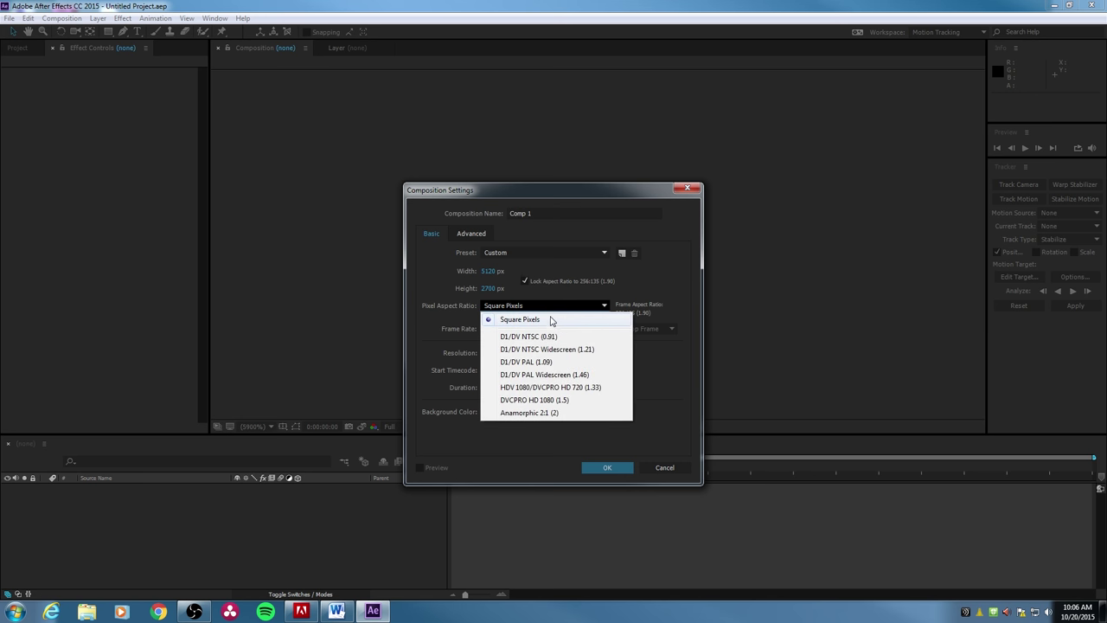
pyautogui.click(550, 320)
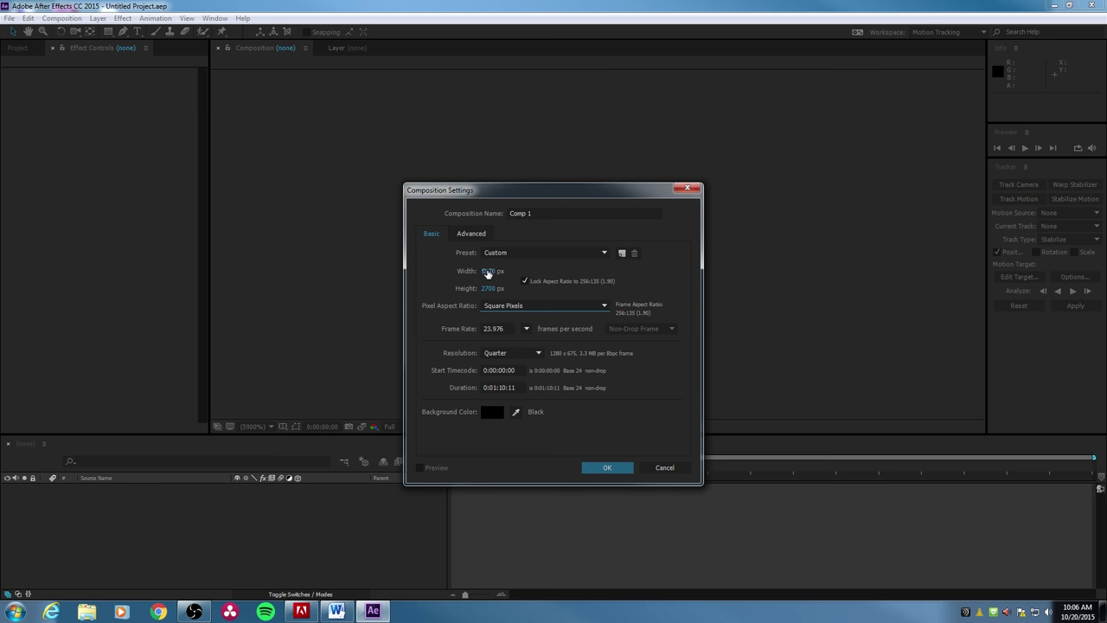
pyautogui.click(517, 252)
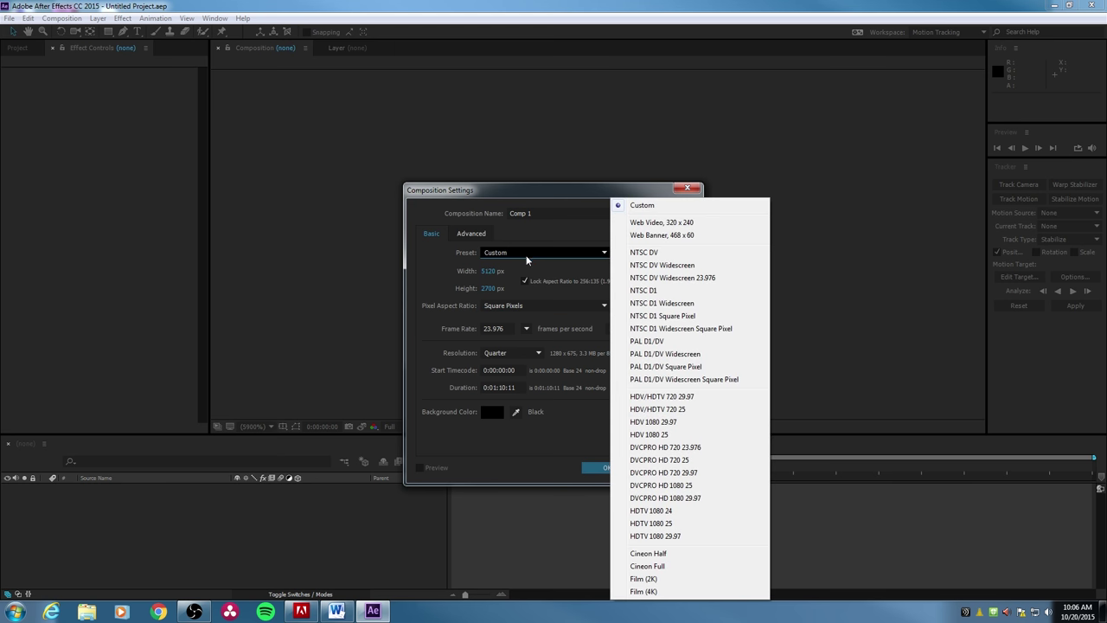
pyautogui.click(661, 514)
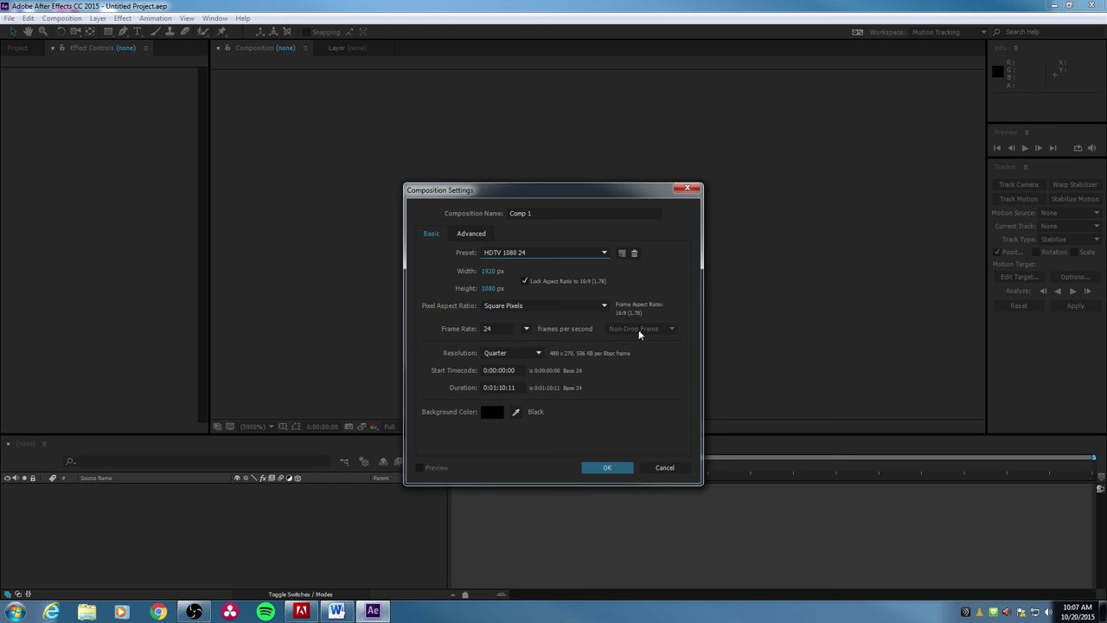
# Set the composition's frame rate to 23.976 frames per second and keep its resolution at Quarter
pyautogui.click(527, 329)
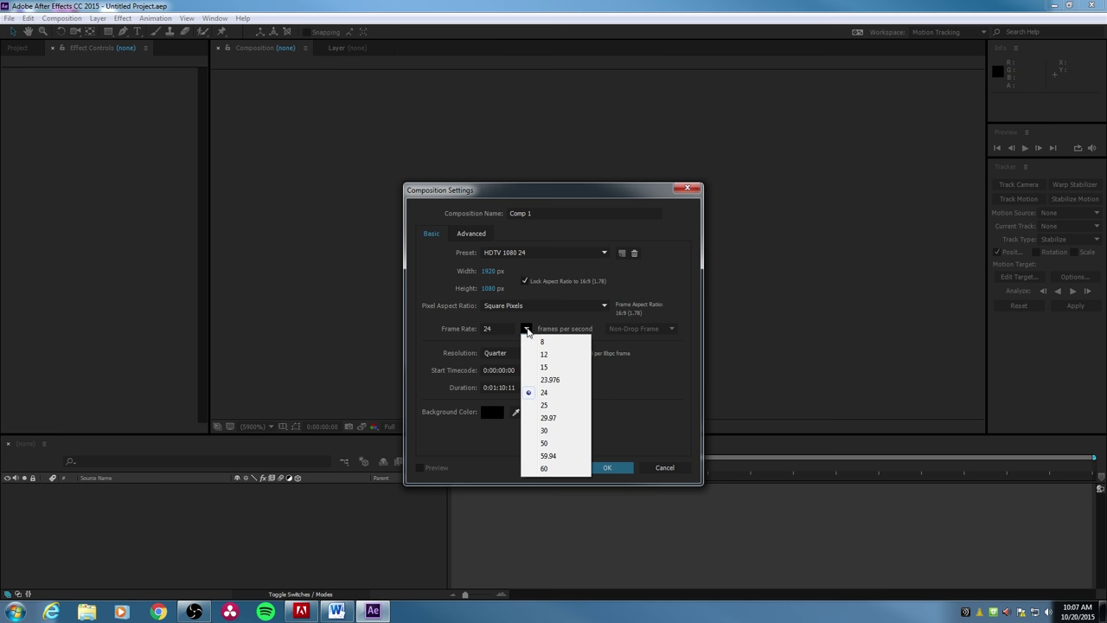
pyautogui.click(547, 380)
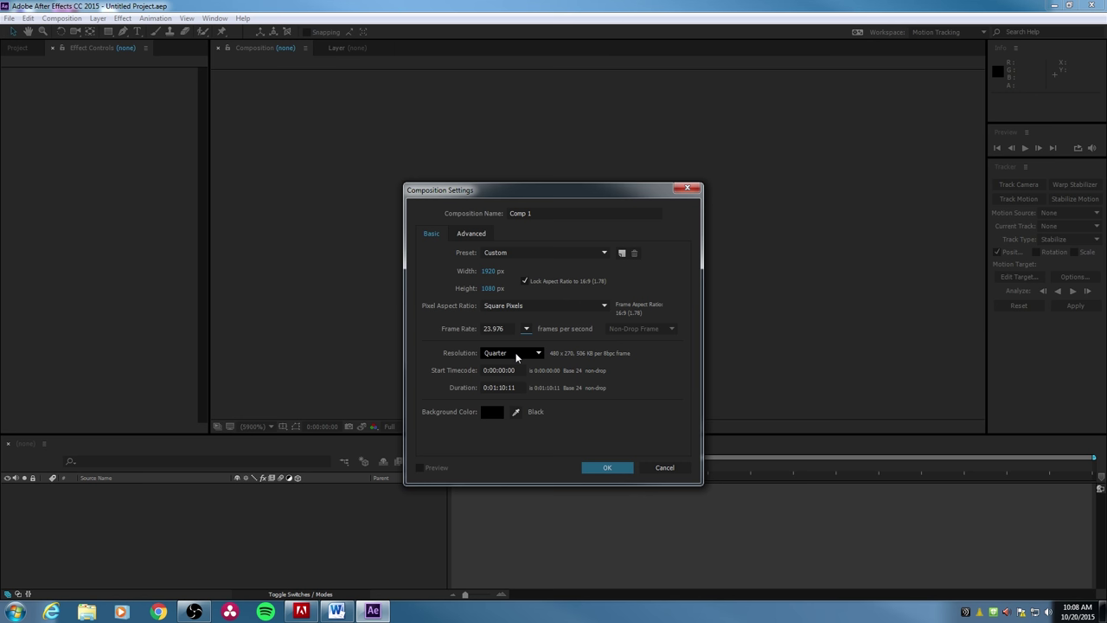
pyautogui.click(516, 354)
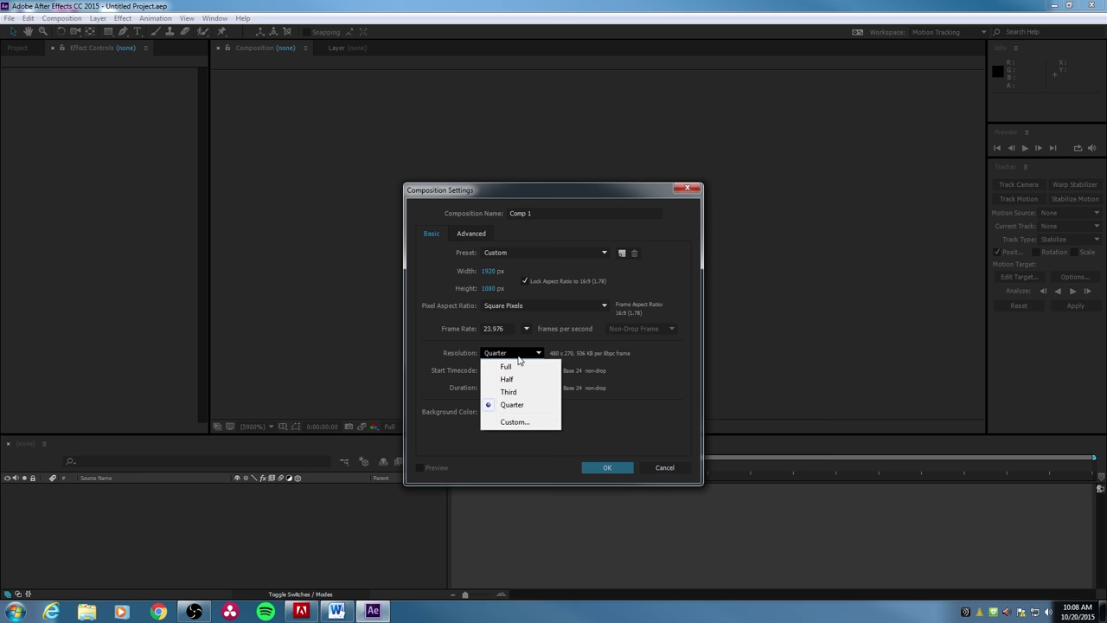
pyautogui.click(521, 407)
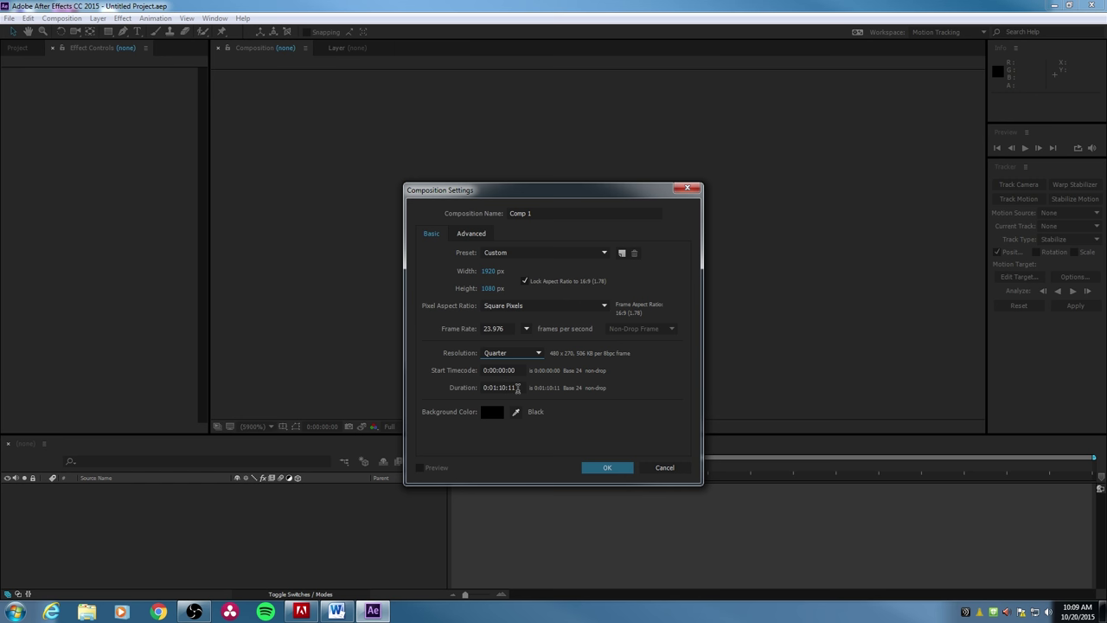
# Set the composition's duration to 30 seconds (0:00:30:00)
pyautogui.click(517, 388)
pyautogui.write('30.')
pyautogui.press('BackSpace')
pyautogui.click(592, 426)
pyautogui.click(516, 387)
pyautogui.moveTo(519, 387); pyautogui.dragTo(455, 385)
pyautogui.write('30')
pyautogui.click(597, 413)
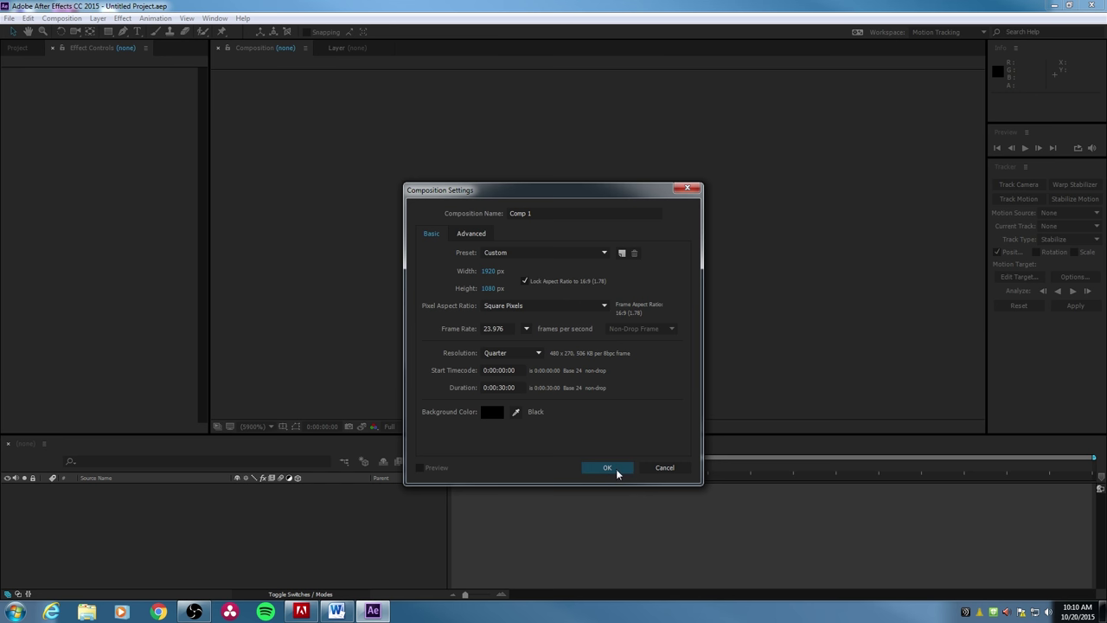
# Name the composition "30 sec spot" and create it
pyautogui.click(538, 213)
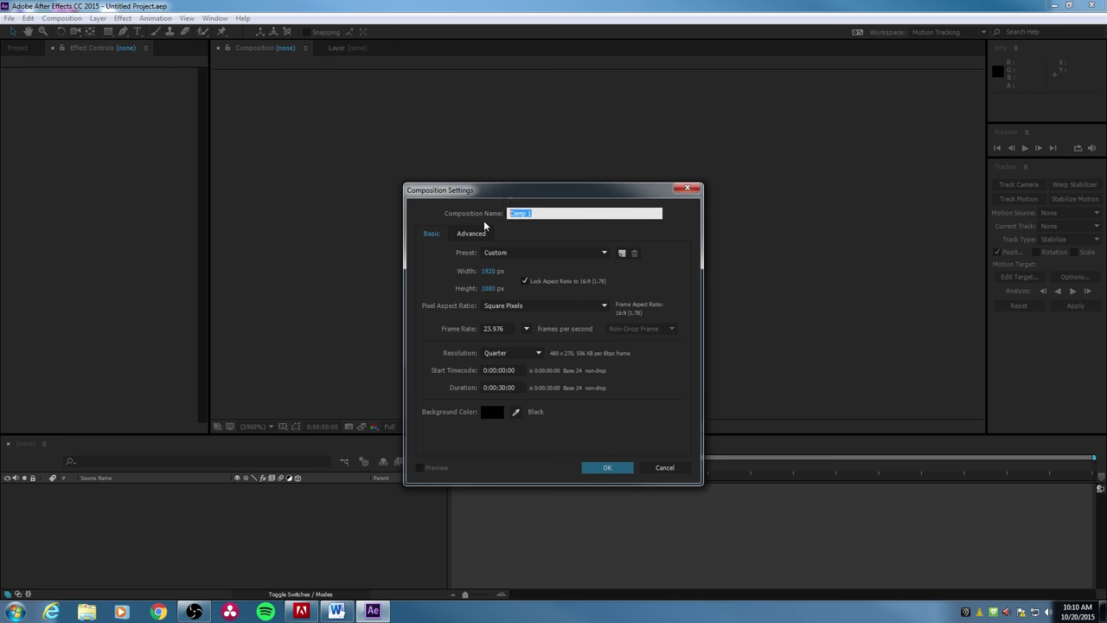
pyautogui.write('30 sec spot')
pyautogui.press('Return')
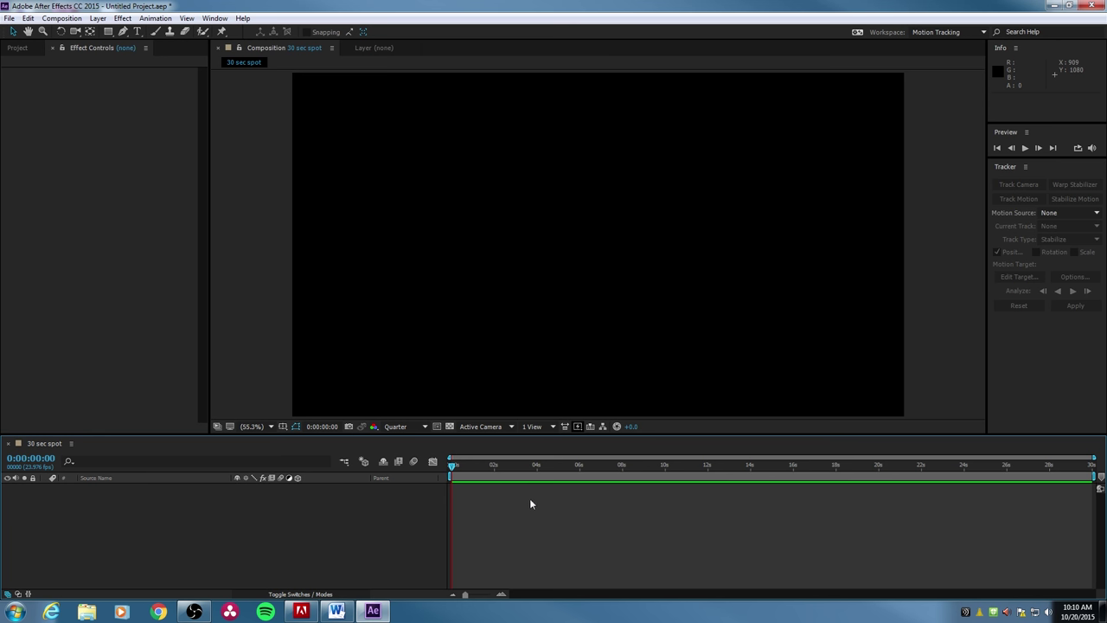
# Switch to the Standard workspace and widen the Project panel
pyautogui.moveTo(454, 465); pyautogui.dragTo(435, 495)
pyautogui.click(930, 33)
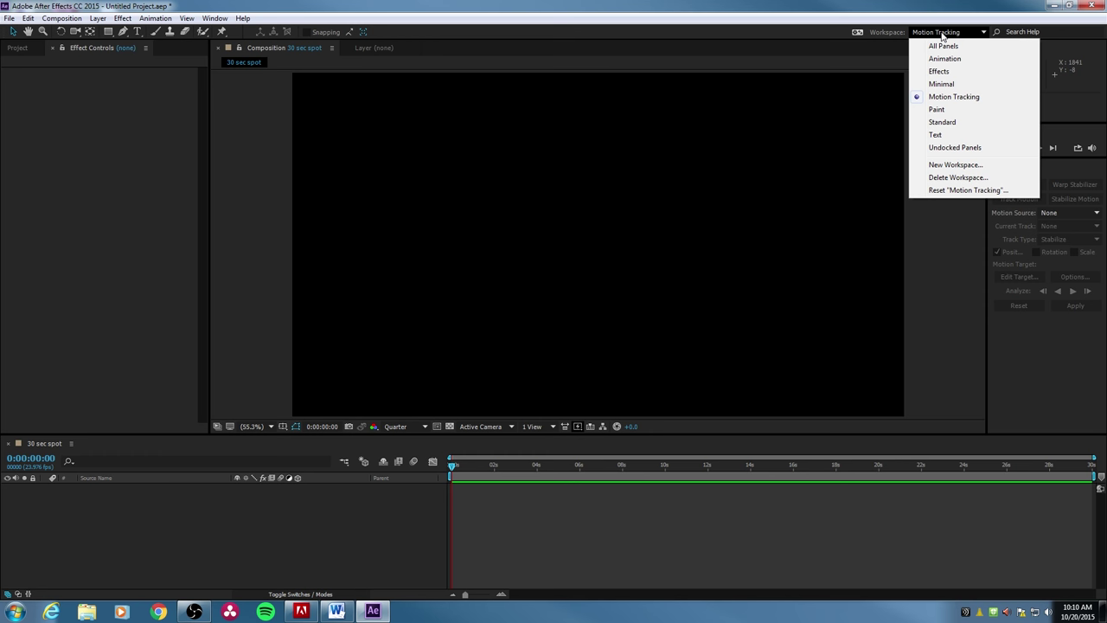
pyautogui.click(943, 34)
pyautogui.click(942, 35)
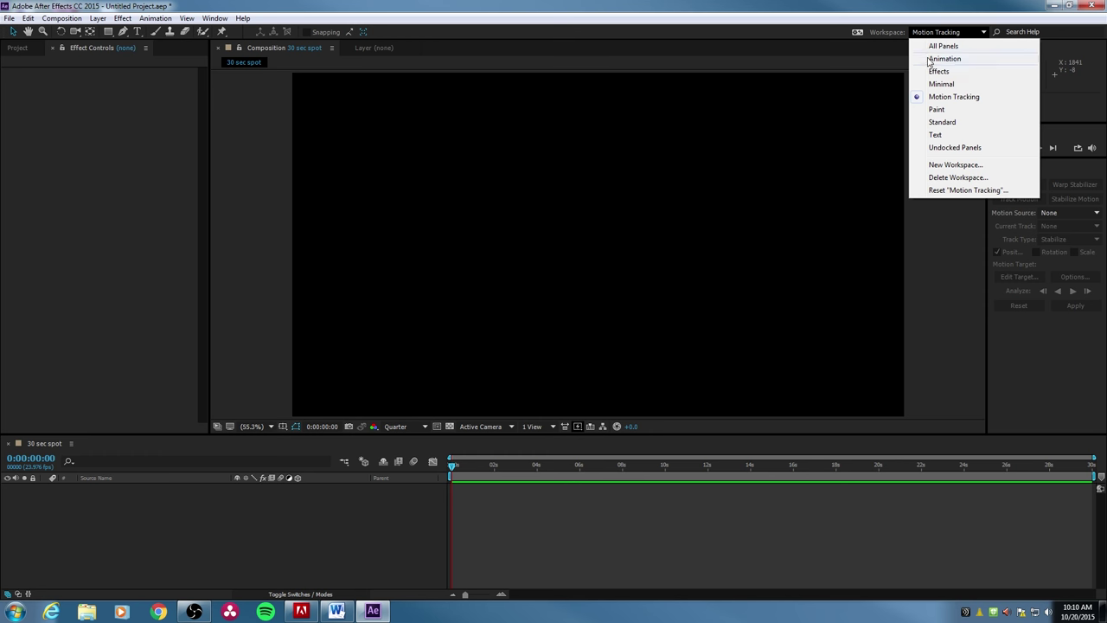
pyautogui.click(942, 123)
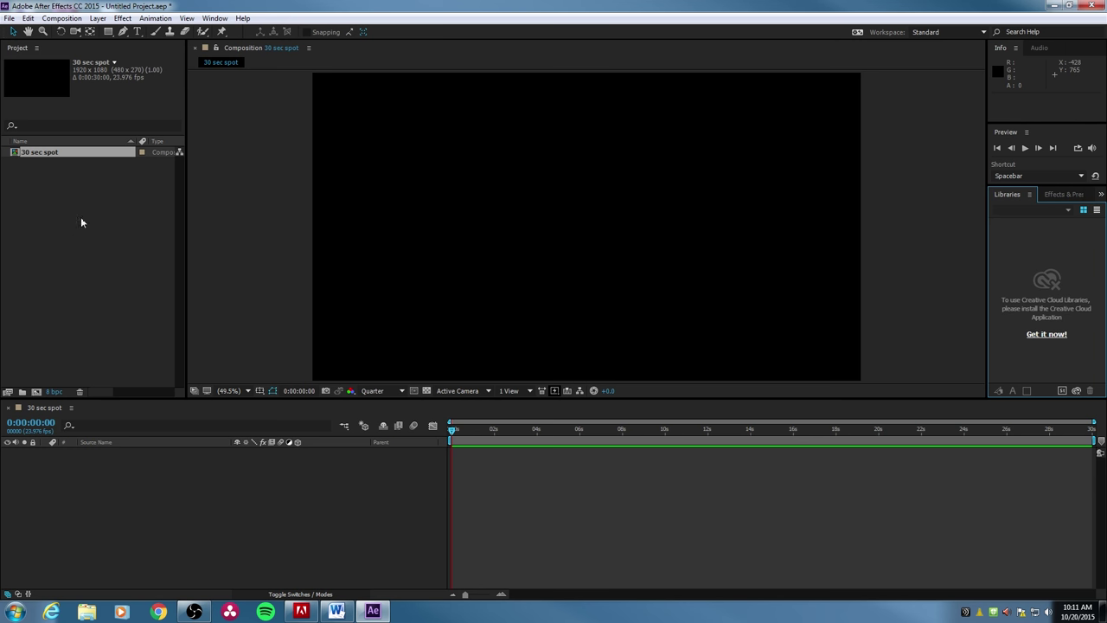
pyautogui.moveTo(187, 190); pyautogui.dragTo(235, 192)
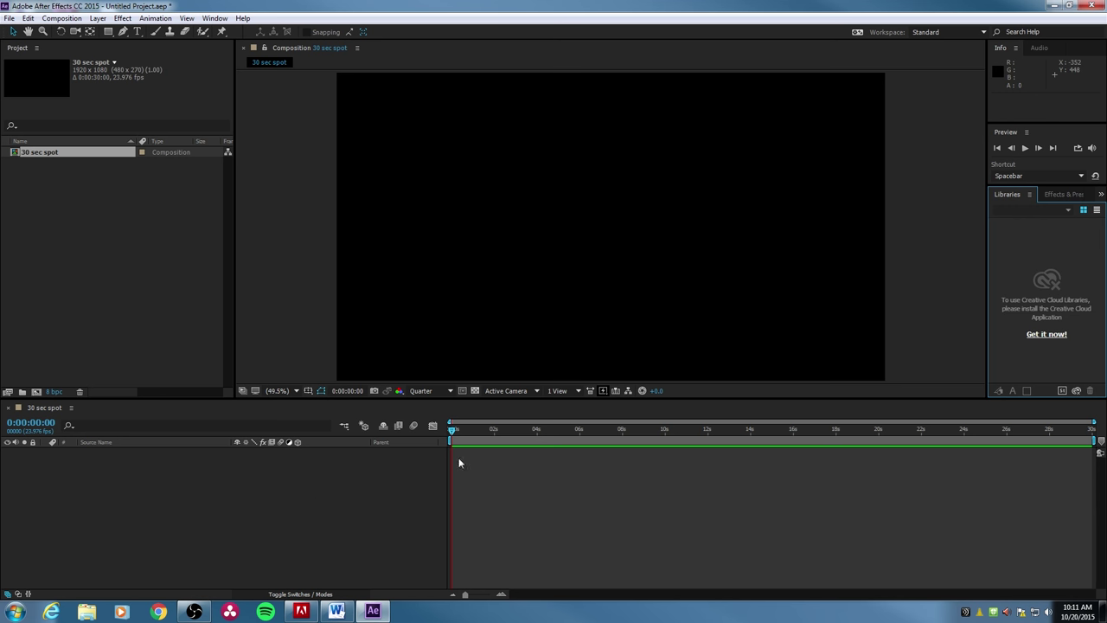
# Create a second composition named "30 sec spot #2" with the same settings as the first
pyautogui.click(22, 177)
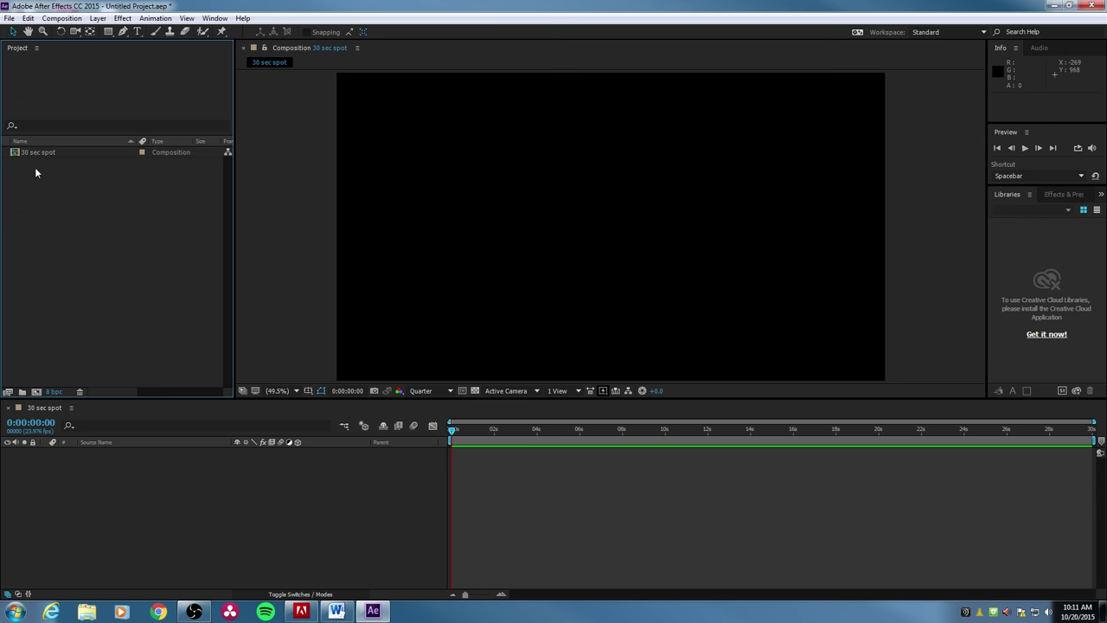
pyautogui.click(19, 153)
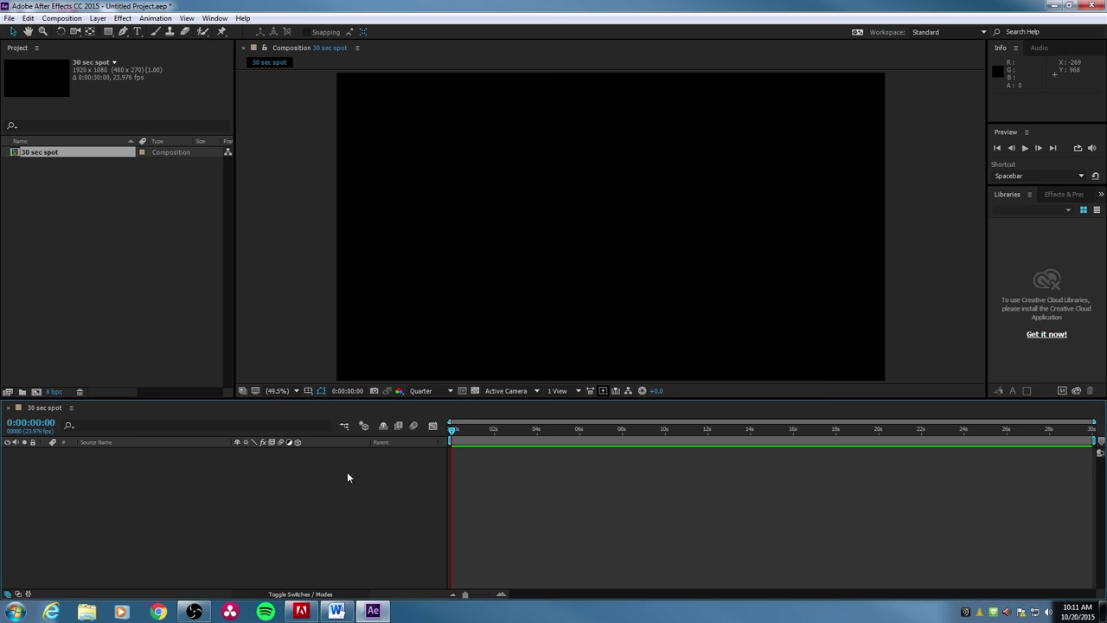
pyautogui.click(36, 393)
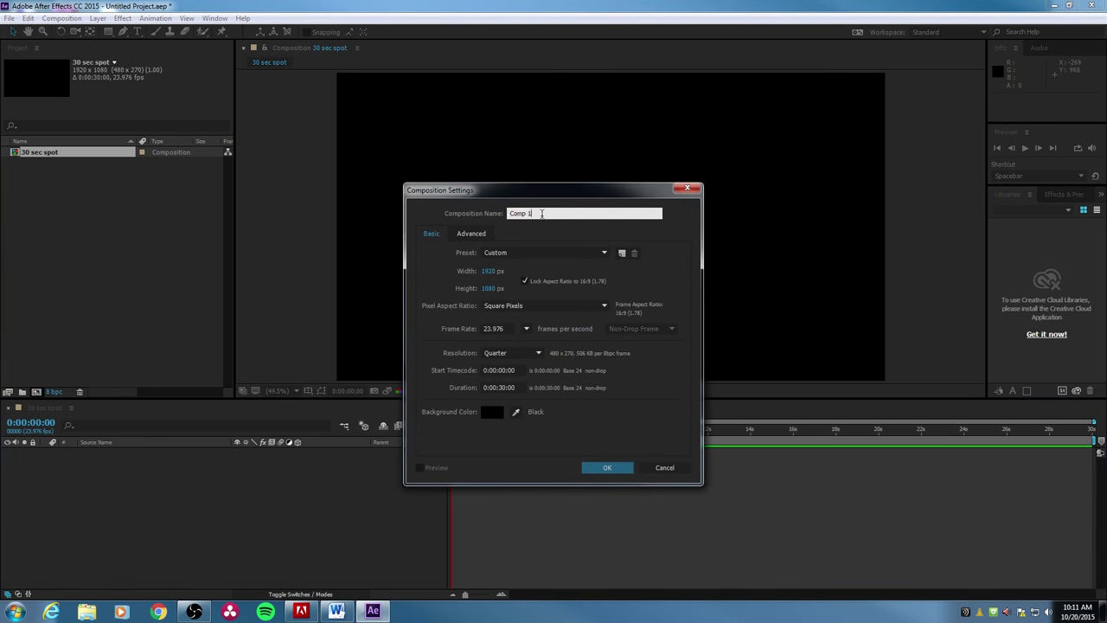
pyautogui.write('30 sec spot #2')
pyautogui.press('Return')
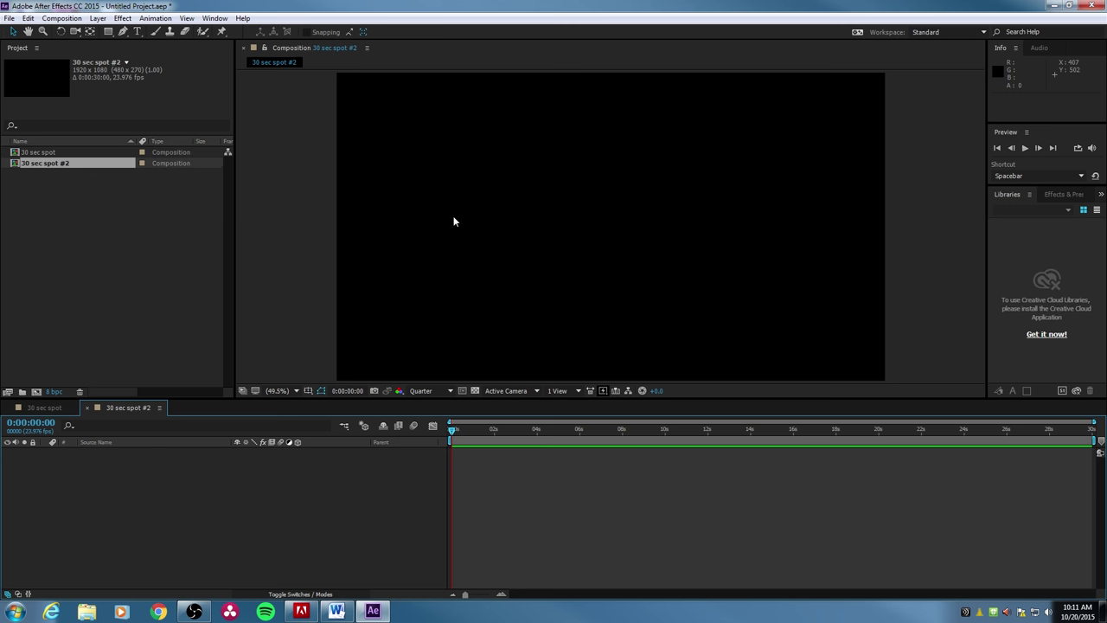
# Switch between the two compositions' timelines, then close the 30 sec spot #2 timeline and reopen it from the project items
pyautogui.click(105, 203)
pyautogui.click(39, 163)
pyautogui.click(50, 408)
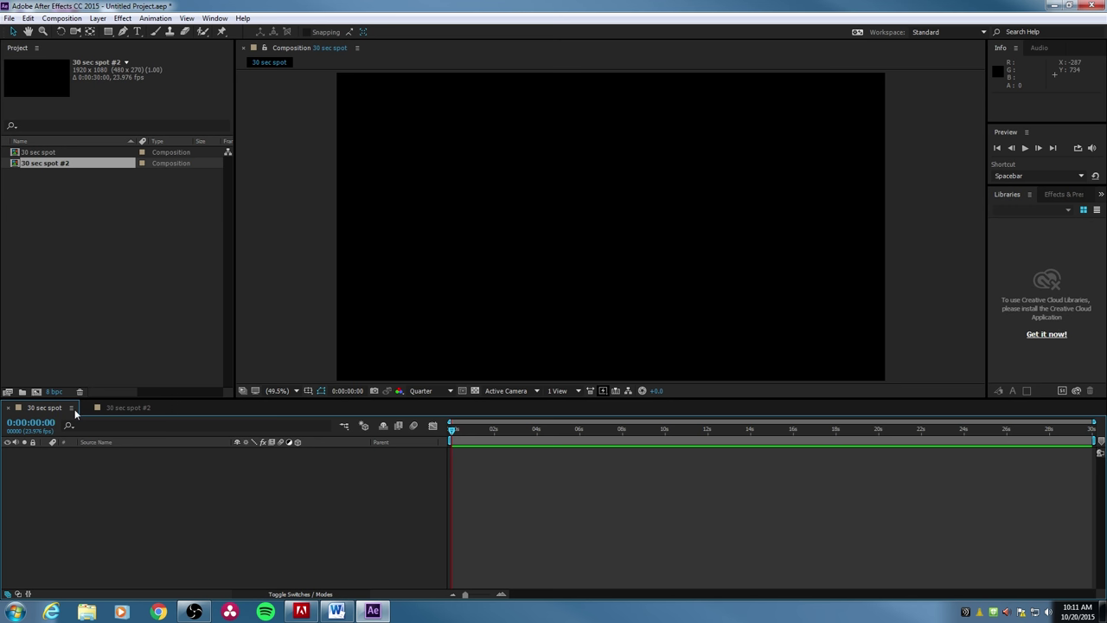
pyautogui.click(116, 410)
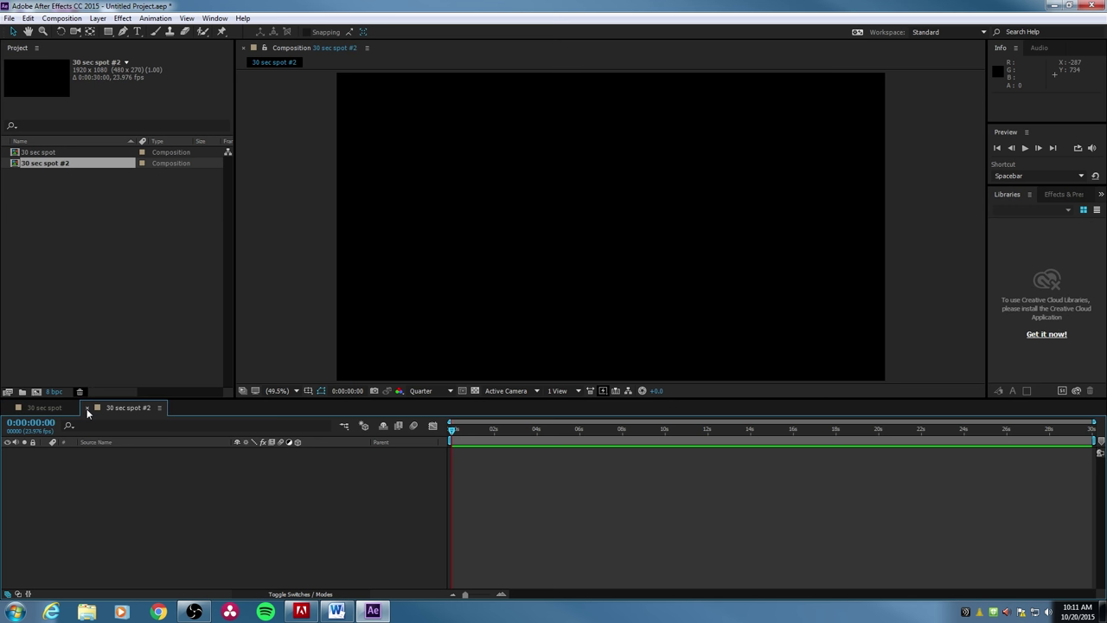
pyautogui.click(87, 407)
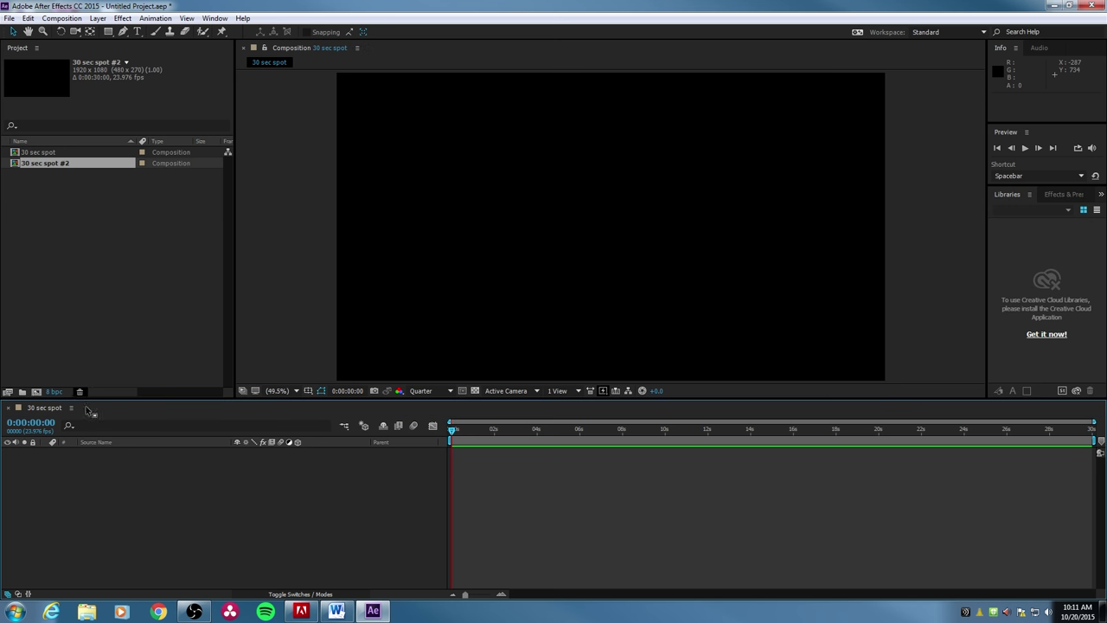
pyautogui.click(40, 193)
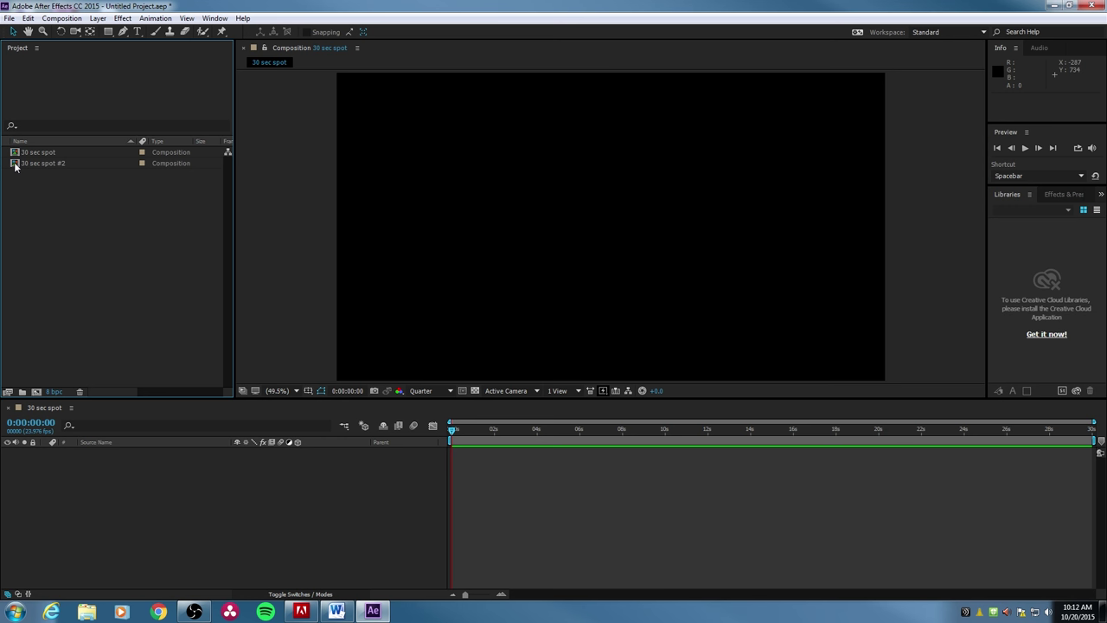
pyautogui.doubleClick(15, 164)
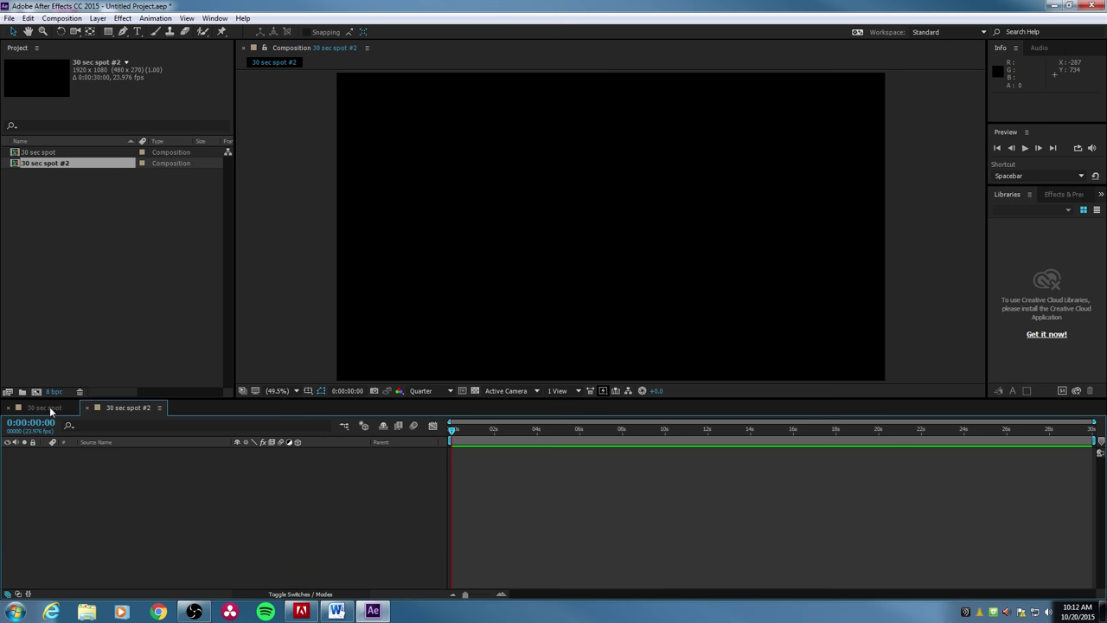
# Close both composition timelines and reopen them from the project items, with 30 sec spot as the active one
pyautogui.click(8, 407)
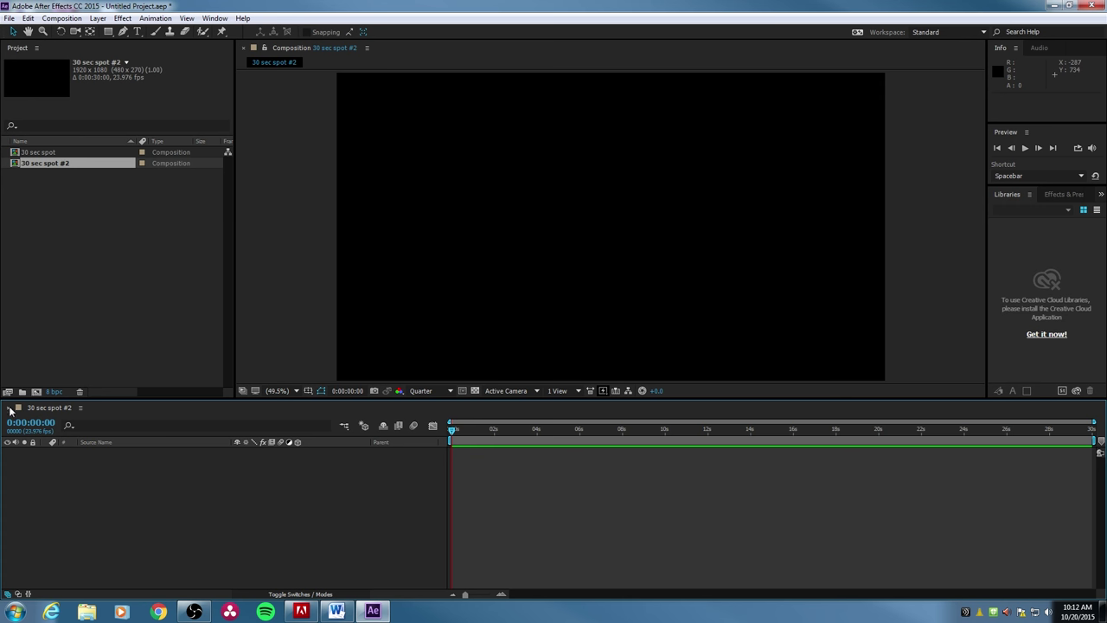
pyautogui.click(10, 408)
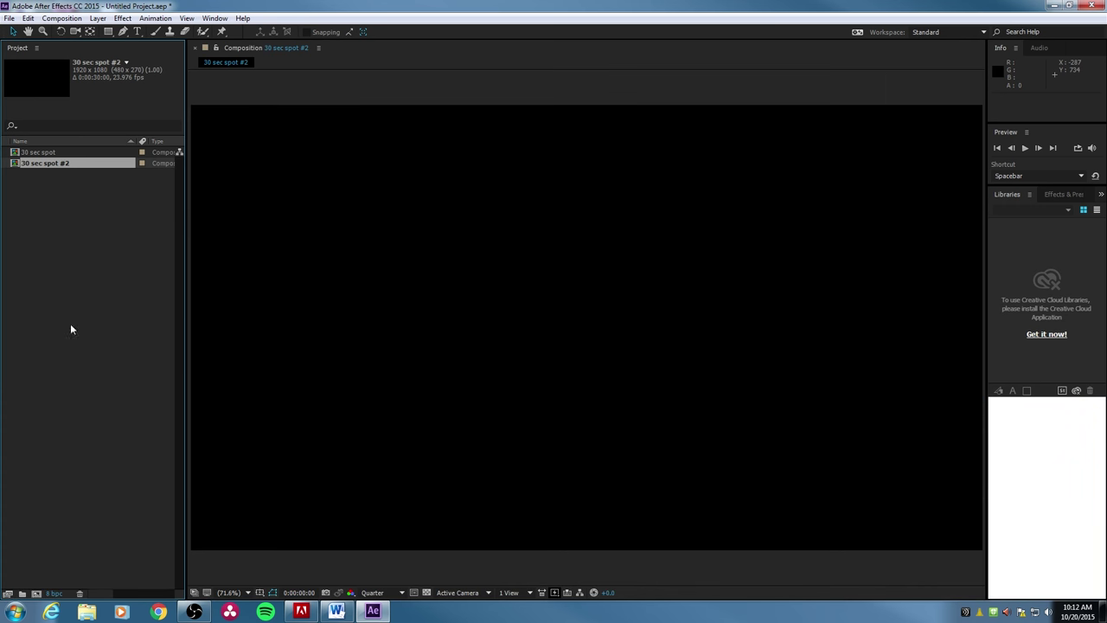
pyautogui.doubleClick(14, 165)
pyautogui.doubleClick(14, 153)
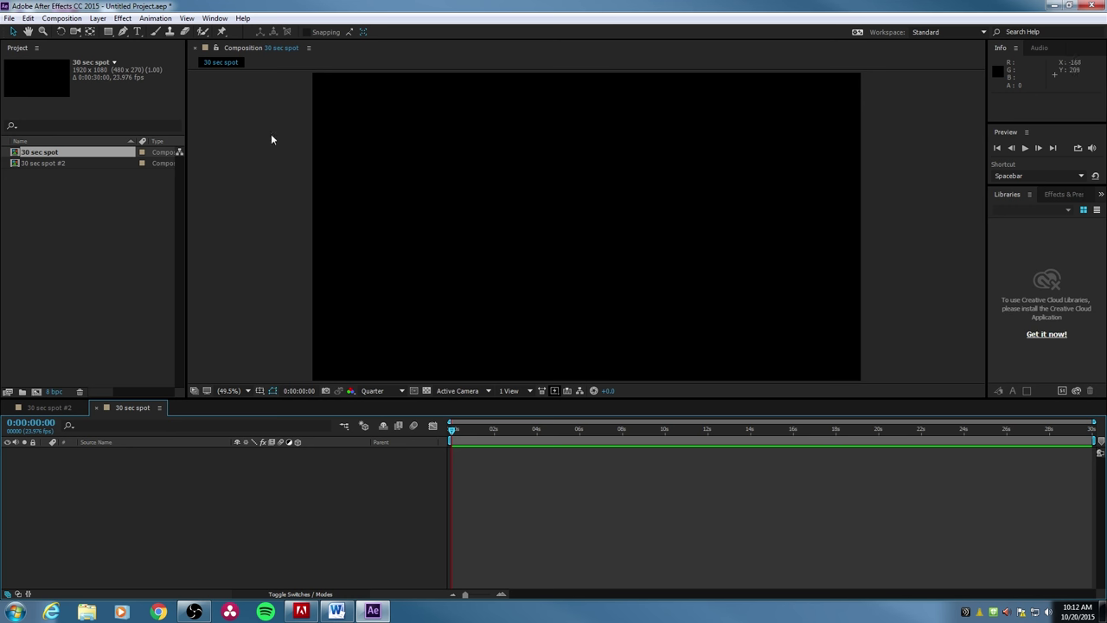
# Scrub through the 30 sec spot timeline and park the current-time indicator at 0:00:06:23
pyautogui.click(459, 436)
pyautogui.moveTo(458, 437); pyautogui.dragTo(579, 446)
pyautogui.moveTo(635, 443); pyautogui.dragTo(600, 436)
# Import 05.jpg and 06.jpg from the END CREDITS folder as footage
pyautogui.click(287, 49)
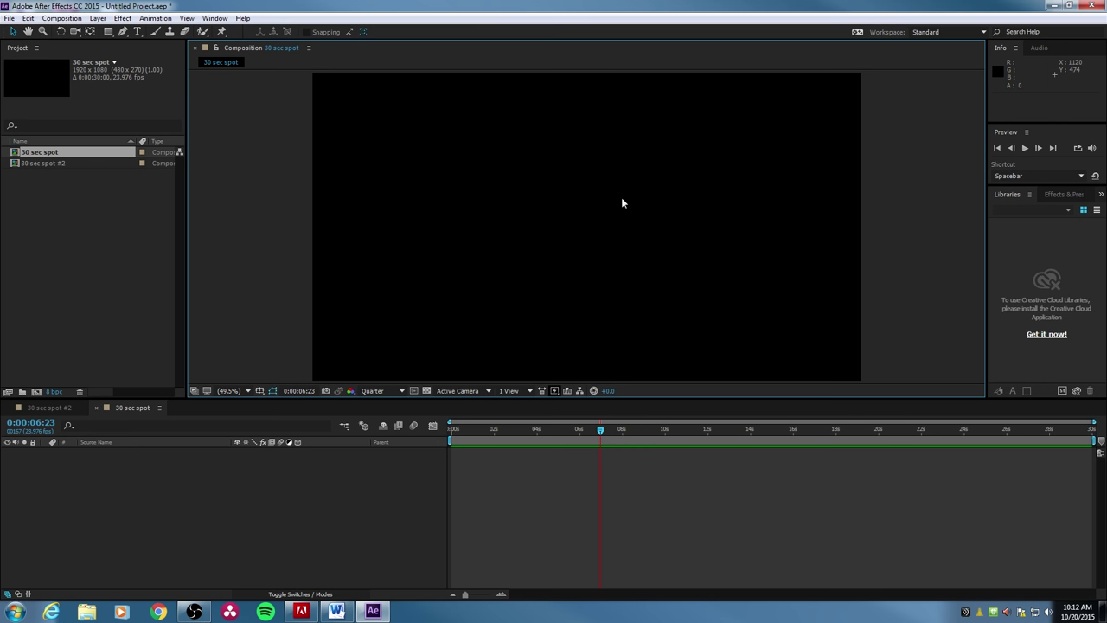
pyautogui.hotkey('ctrl', 'i')
pyautogui.click(157, 165)
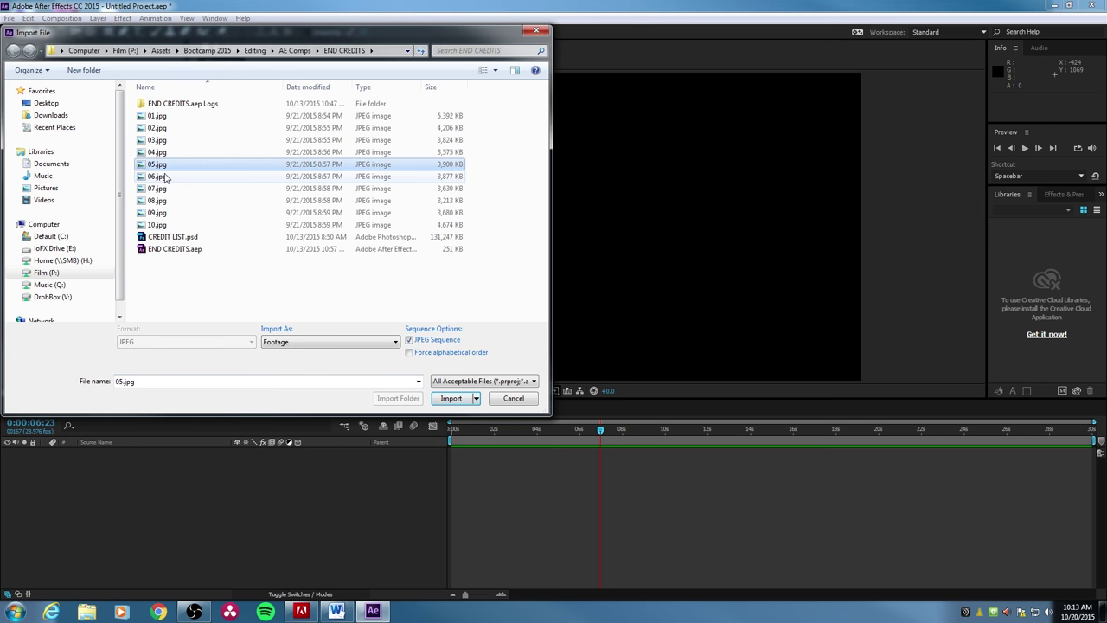
pyautogui.keyDown('shift'); pyautogui.click(166, 177); pyautogui.keyUp('shift')
pyautogui.press('Return')
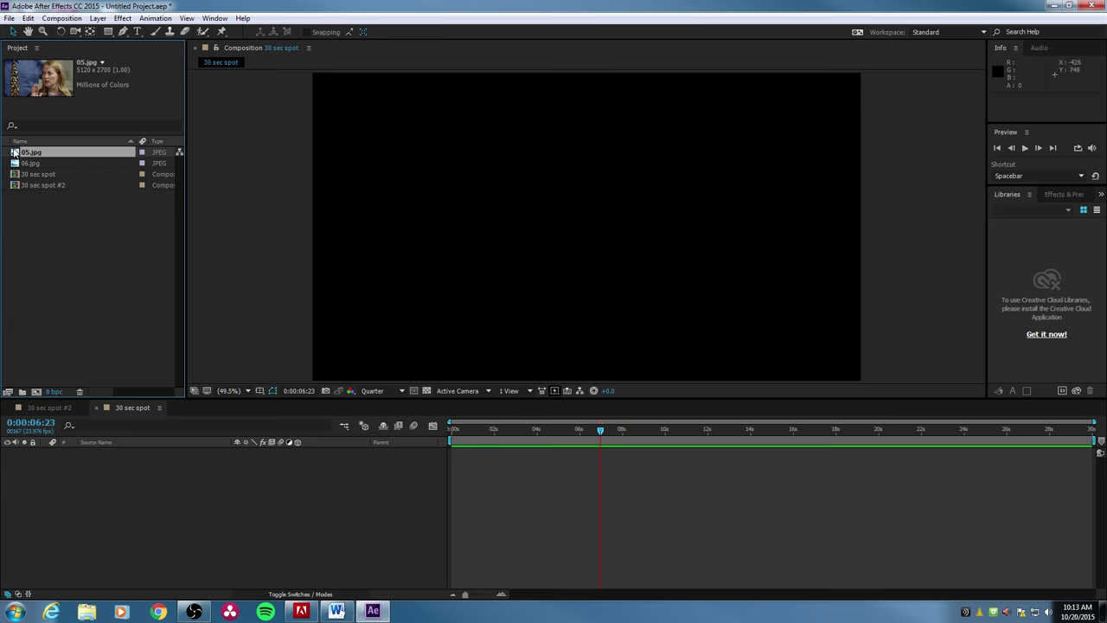
# Add 06.jpg as a layer in the 30 sec spot composition and scale it to 37%
pyautogui.moveTo(19, 164); pyautogui.dragTo(146, 461)
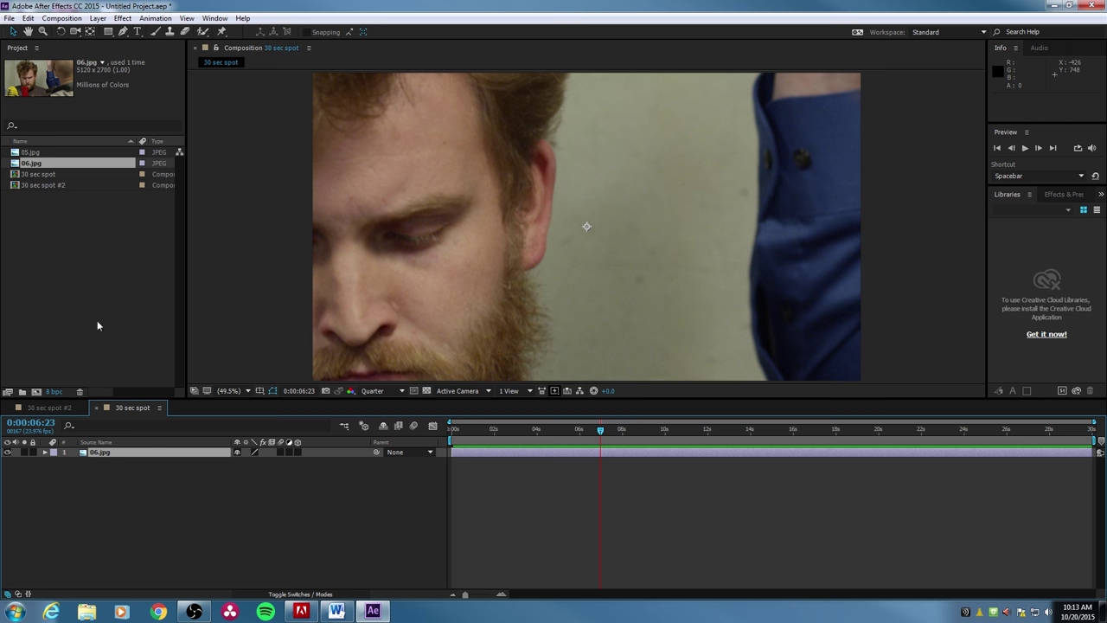
pyautogui.press('s')
pyautogui.hotkey('ctrl', 'alt', 'shift', 'h')
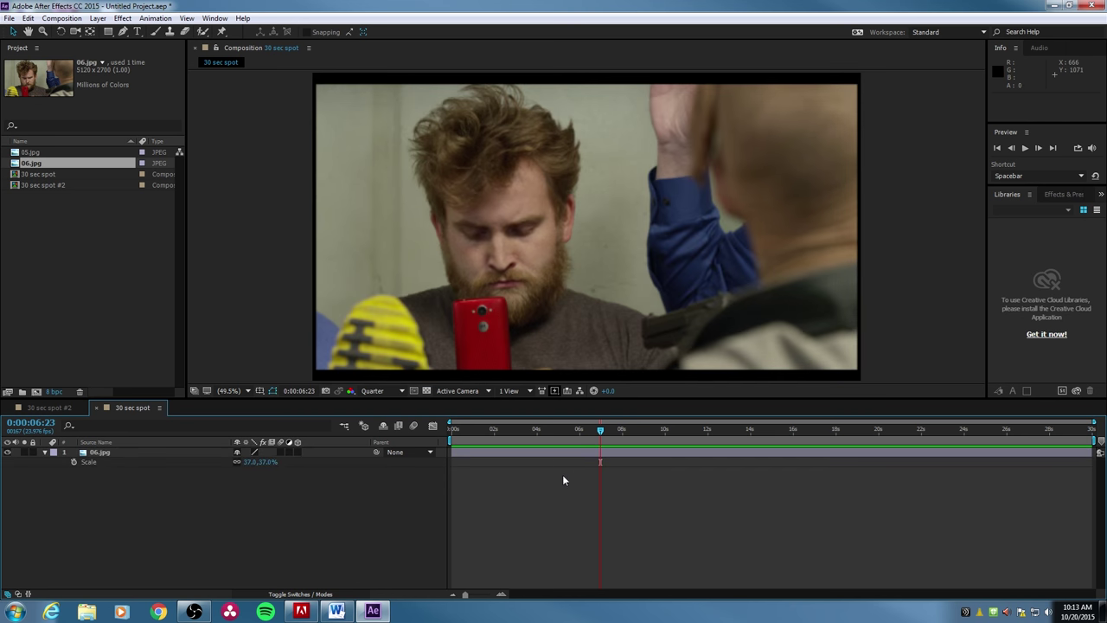
# Add 05.jpg above the 06.jpg layer in the 30 sec spot composition as an 11% inset in the lower-right corner of the frame
pyautogui.moveTo(30, 152); pyautogui.dragTo(113, 449)
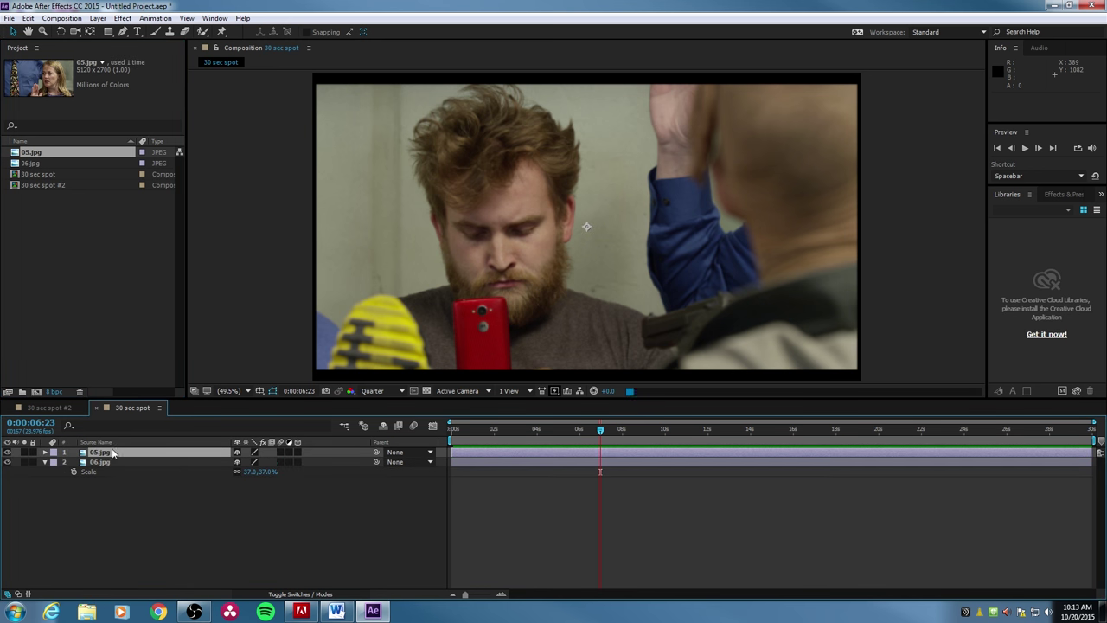
pyautogui.press('s')
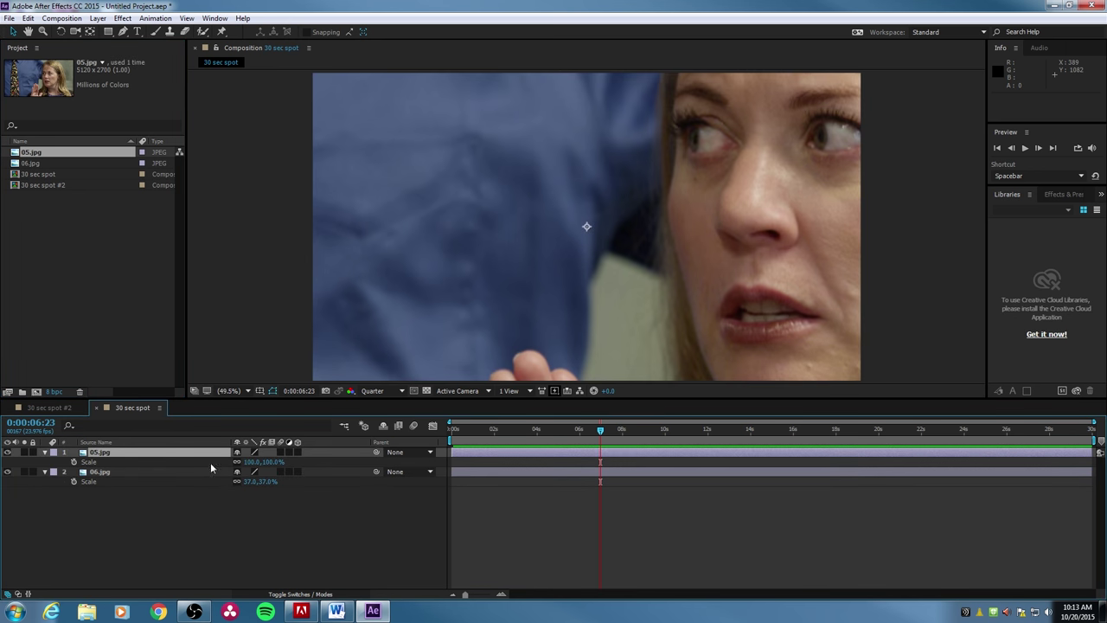
pyautogui.click(249, 462)
pyautogui.write('70')
pyautogui.press('Return')
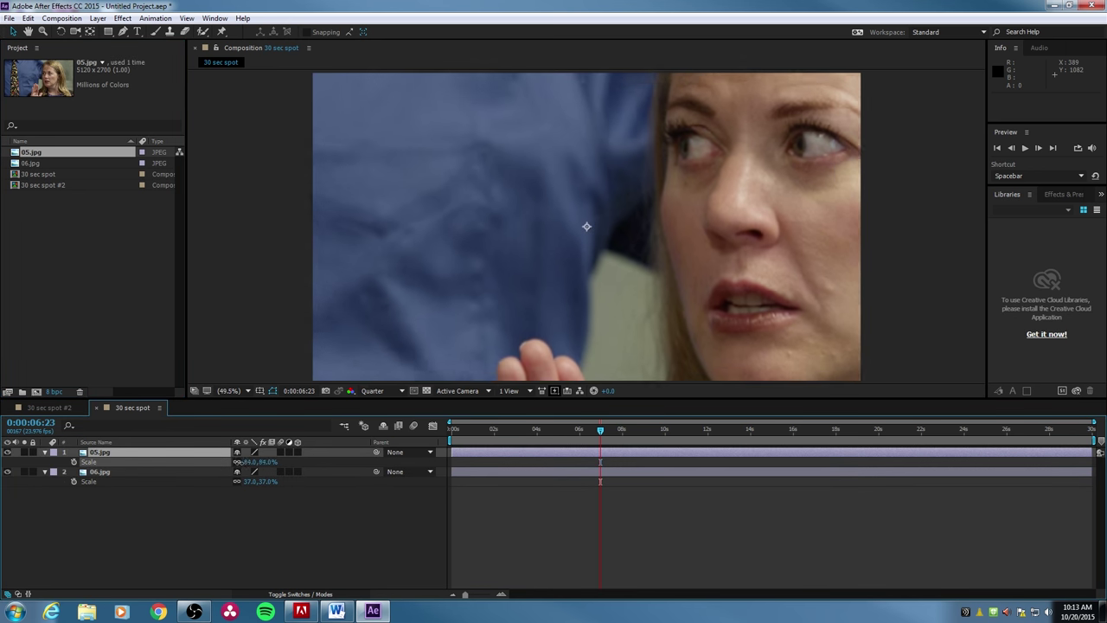
pyautogui.moveTo(251, 461); pyautogui.dragTo(200, 462)
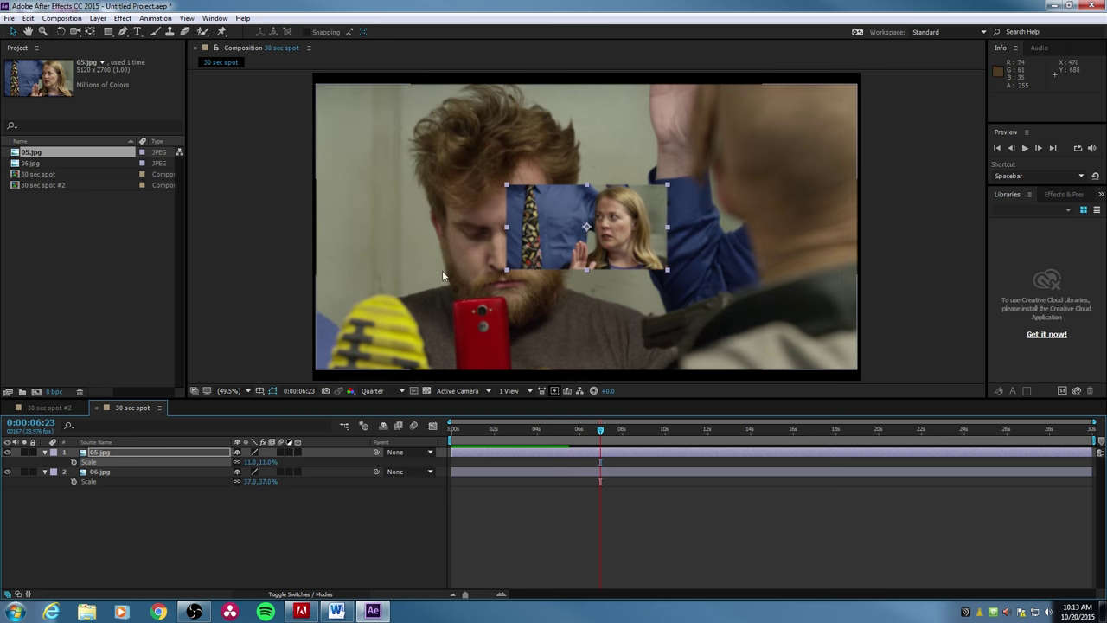
pyautogui.moveTo(557, 218); pyautogui.dragTo(737, 319)
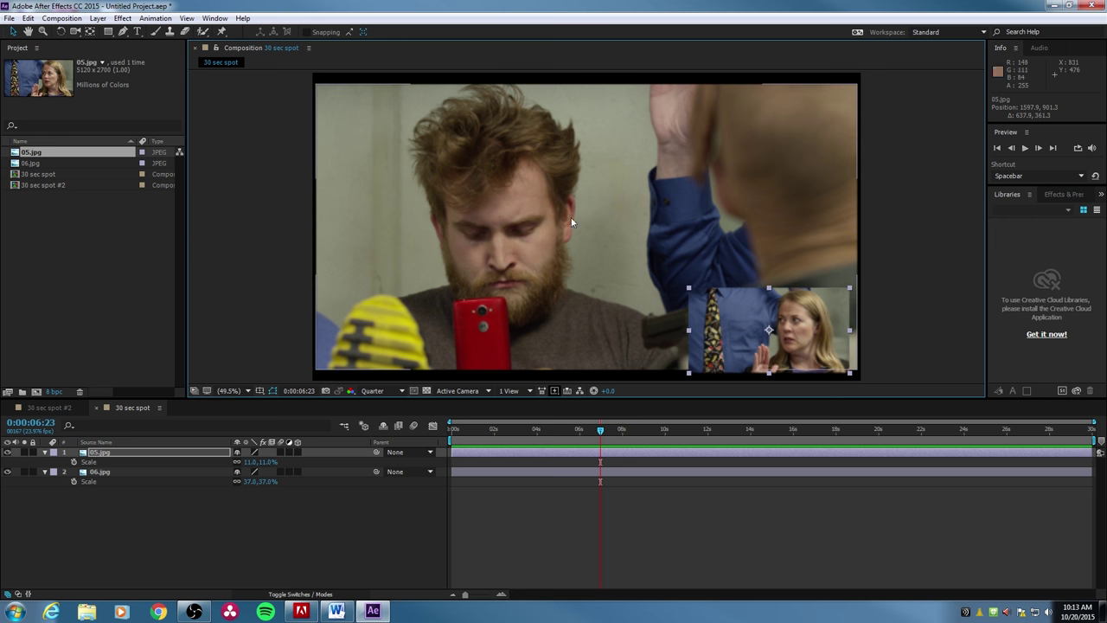
pyautogui.click(84, 473)
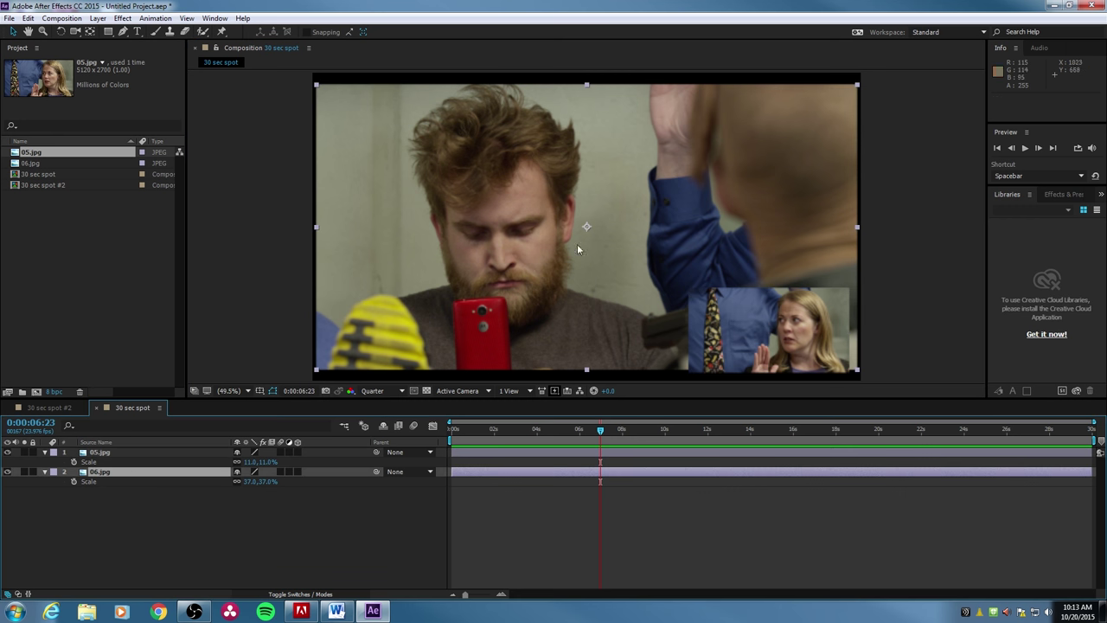
# Open the 05.jpg layer in its own viewer, move the current time to 0:00:26:15 there, and close the layer viewer
pyautogui.doubleClick(84, 454)
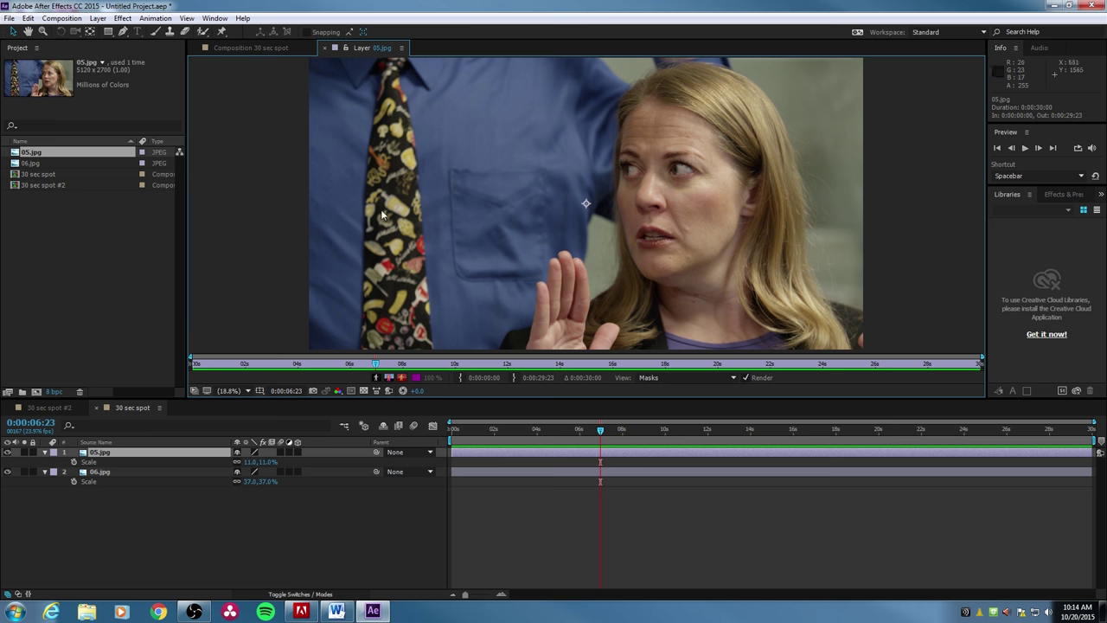
pyautogui.moveTo(385, 364); pyautogui.dragTo(893, 368)
pyautogui.click(260, 47)
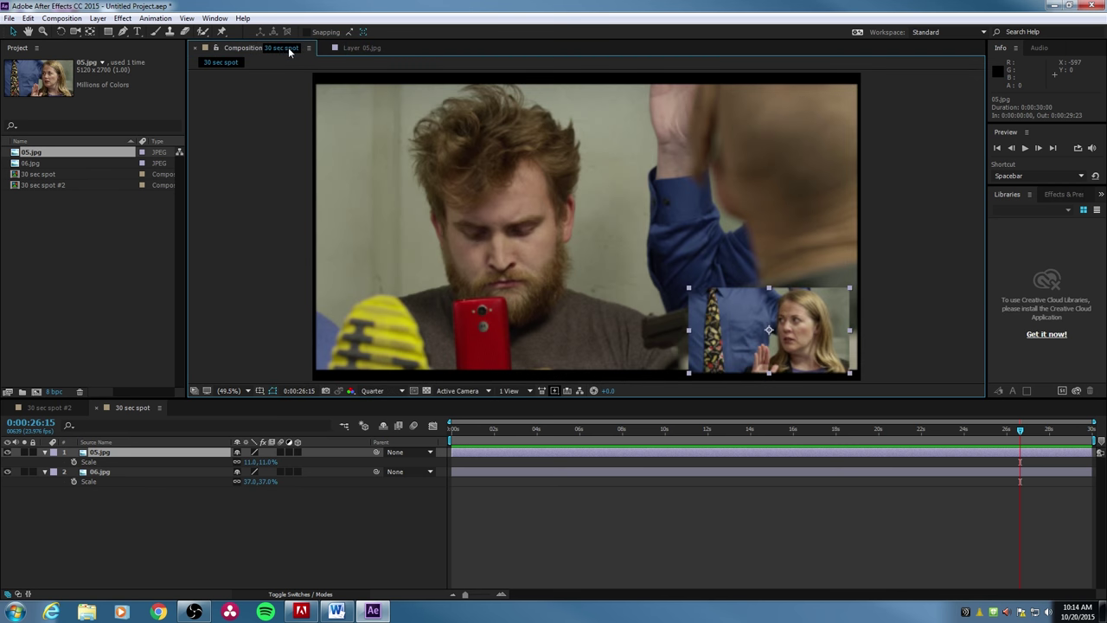
pyautogui.click(359, 47)
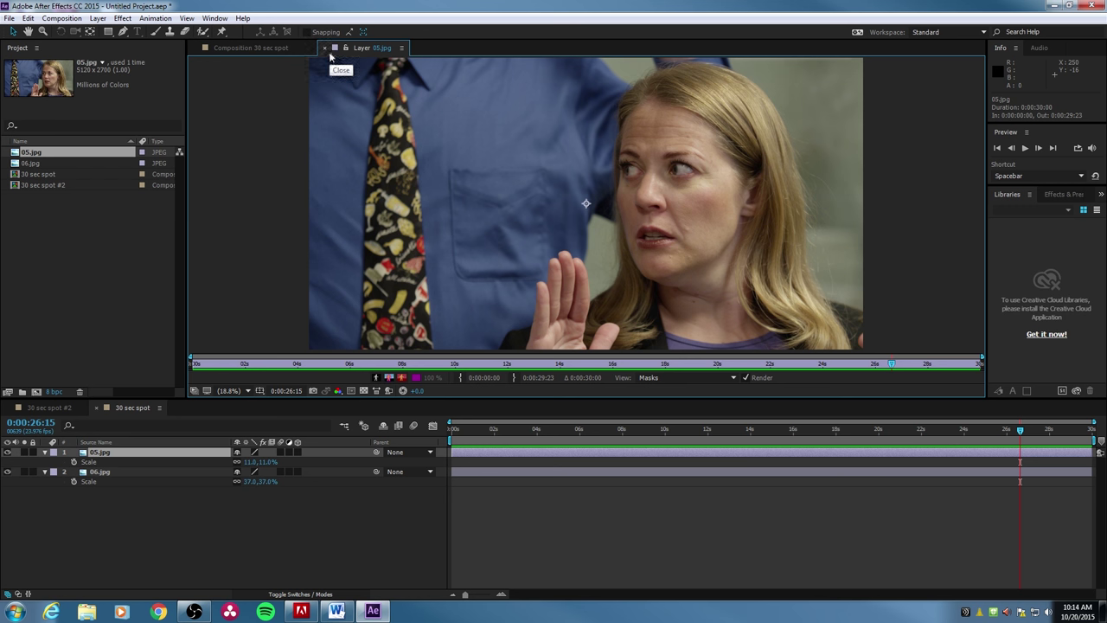
pyautogui.click(327, 49)
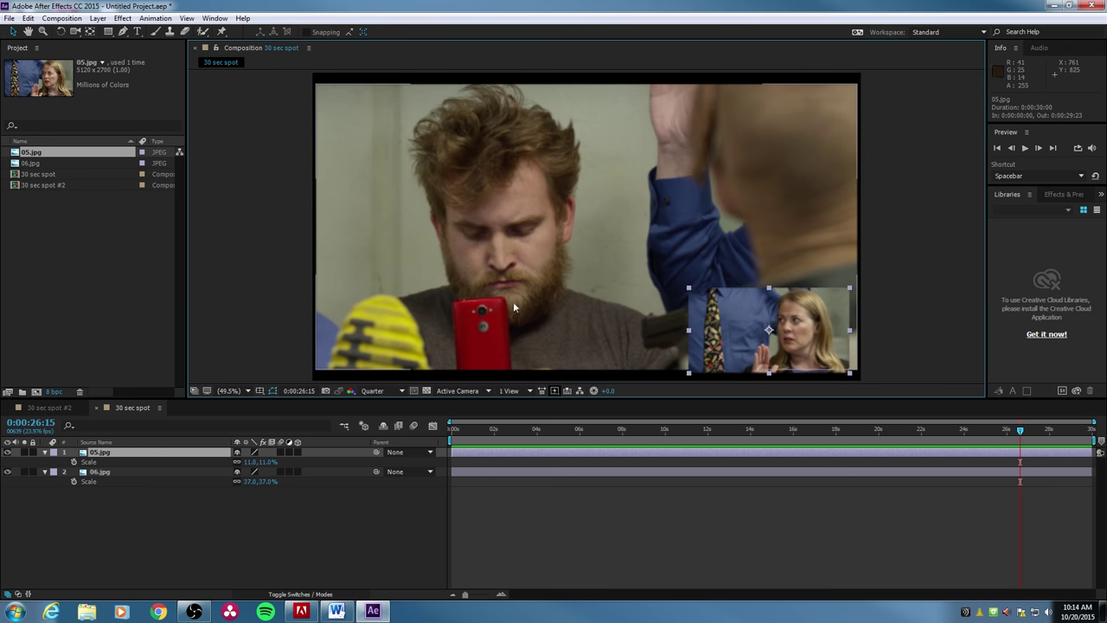
# Delete both still image layers from the 30 sec spot composition
pyautogui.hotkey('ctrl', 'a')
pyautogui.press('Delete')
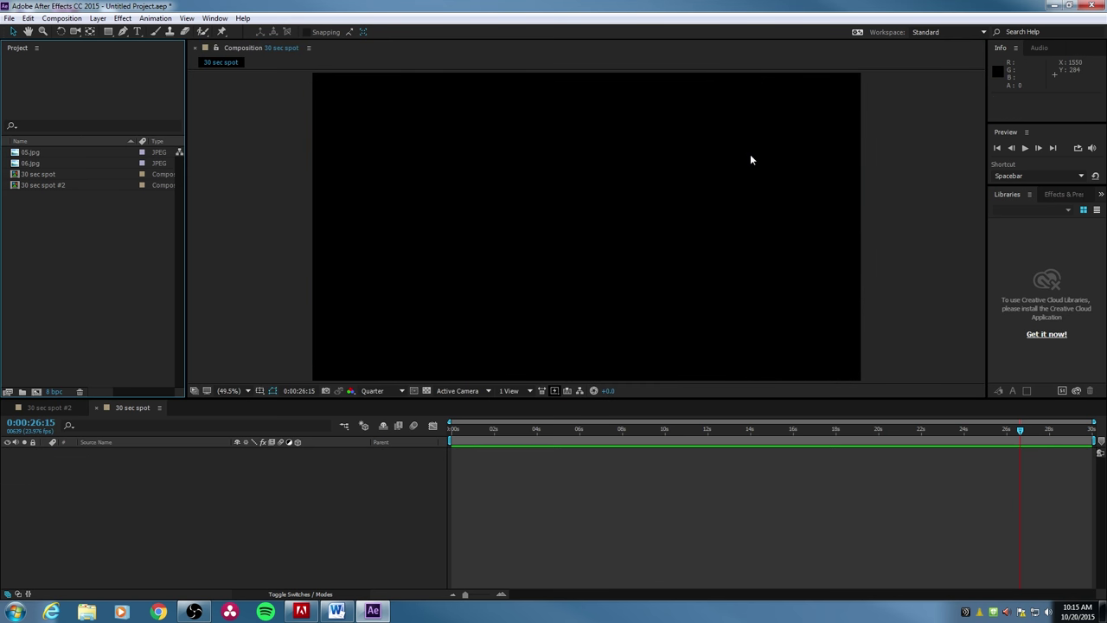
# Switch the workspace to Animation and then to Effects
pyautogui.click(930, 35)
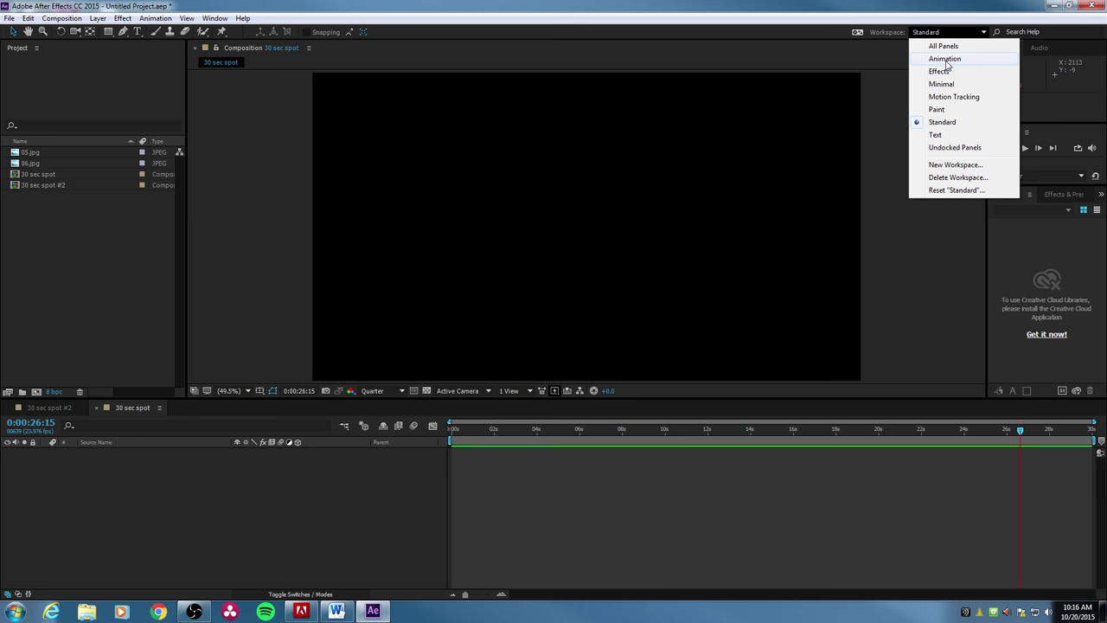
pyautogui.click(946, 59)
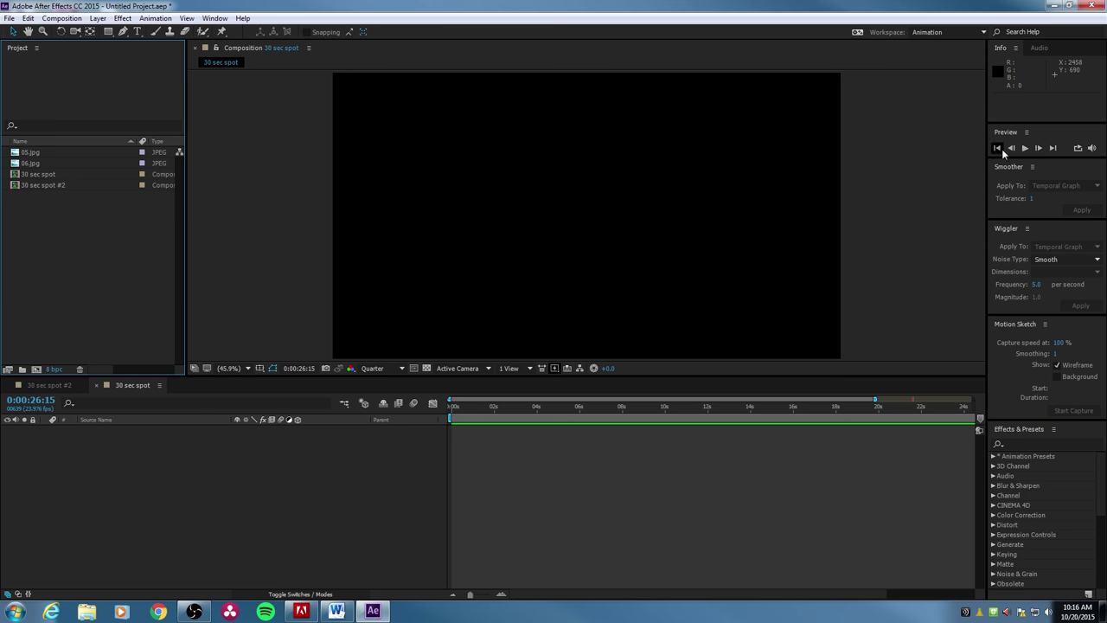
pyautogui.click(955, 32)
pyautogui.click(951, 72)
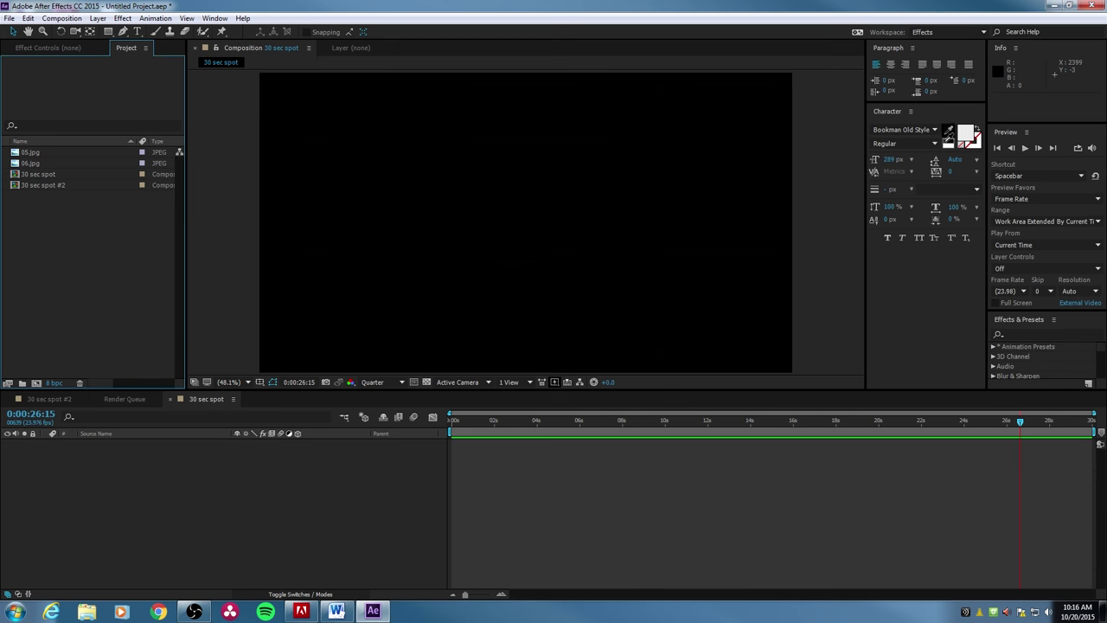
# Search the effects and presets for "warp" and look through the matching entries
pyautogui.click(1021, 335)
pyautogui.write('warp')
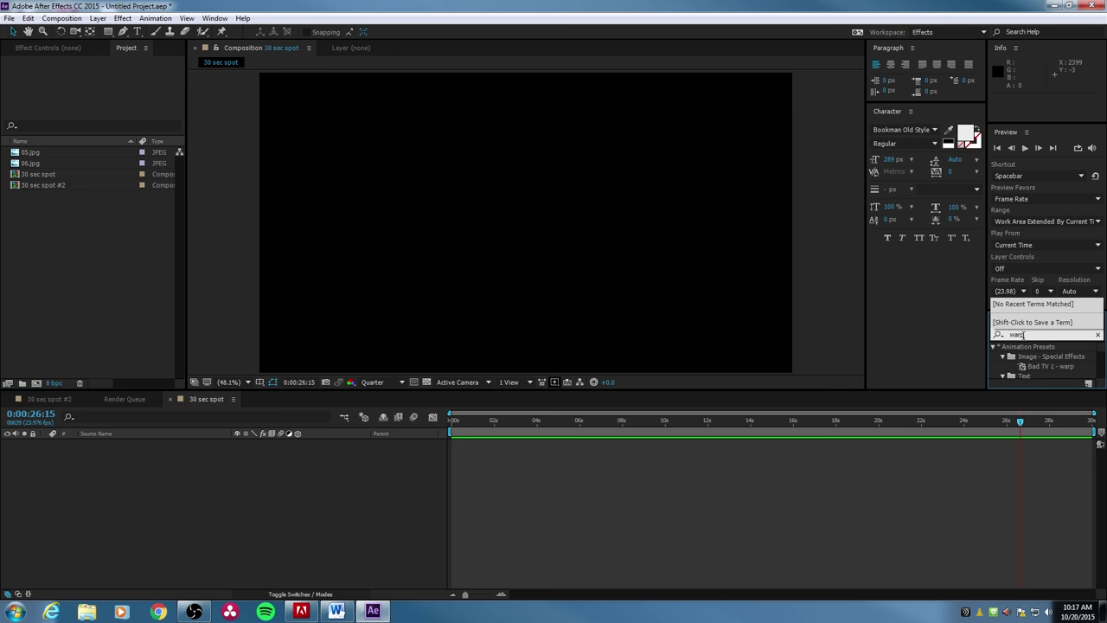
pyautogui.press('Return')
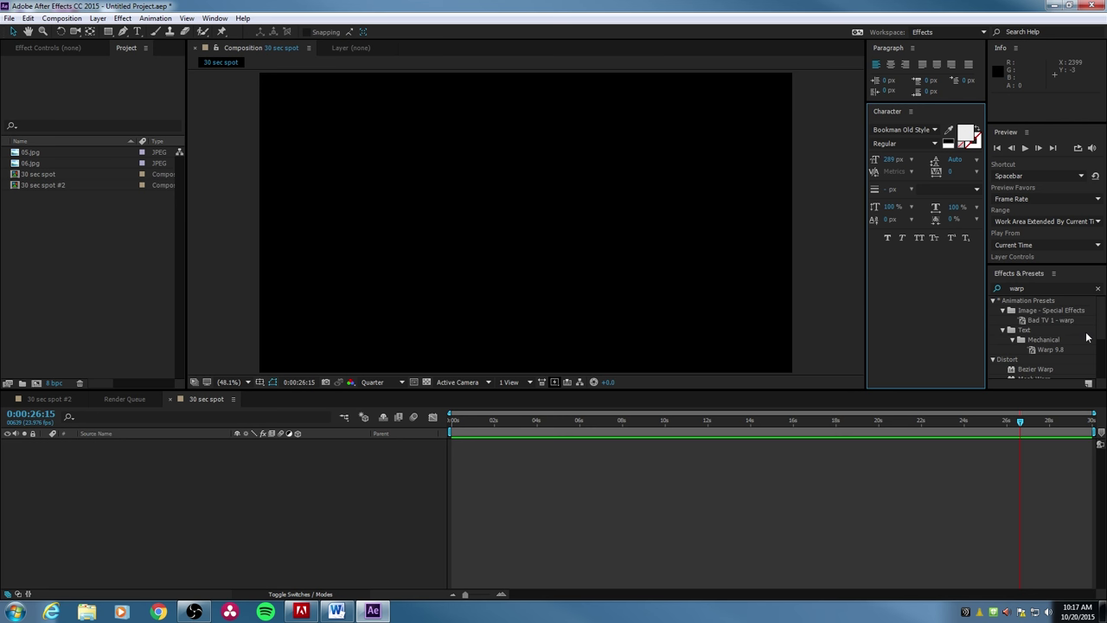
pyautogui.moveTo(1095, 331); pyautogui.dragTo(1103, 357)
pyautogui.scroll(2, 1038, 337)
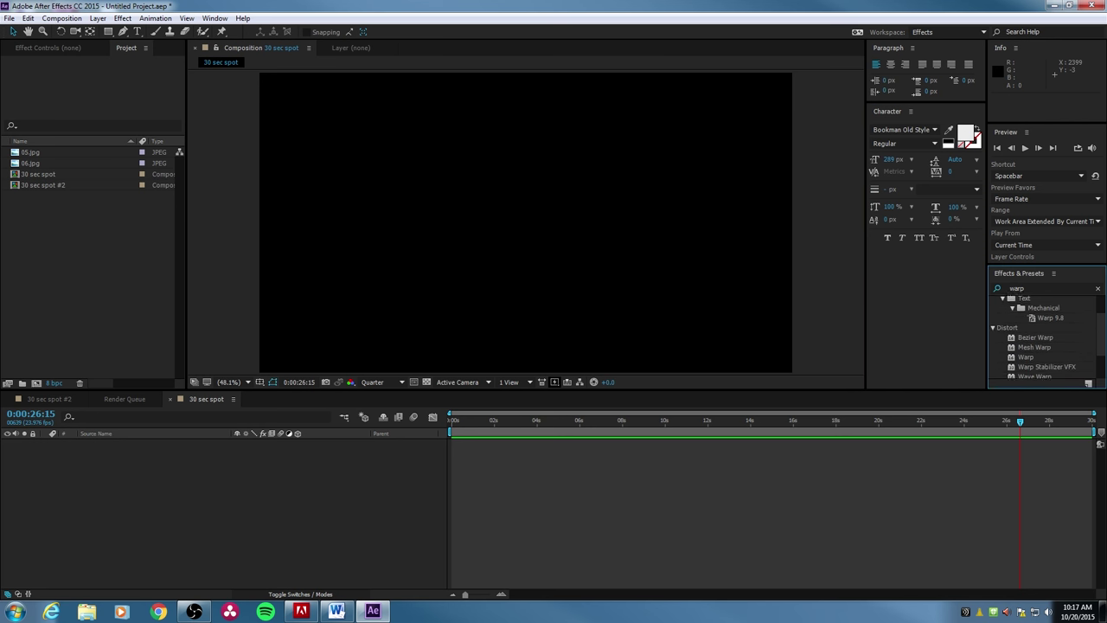
pyautogui.scroll(-2, 1031, 331)
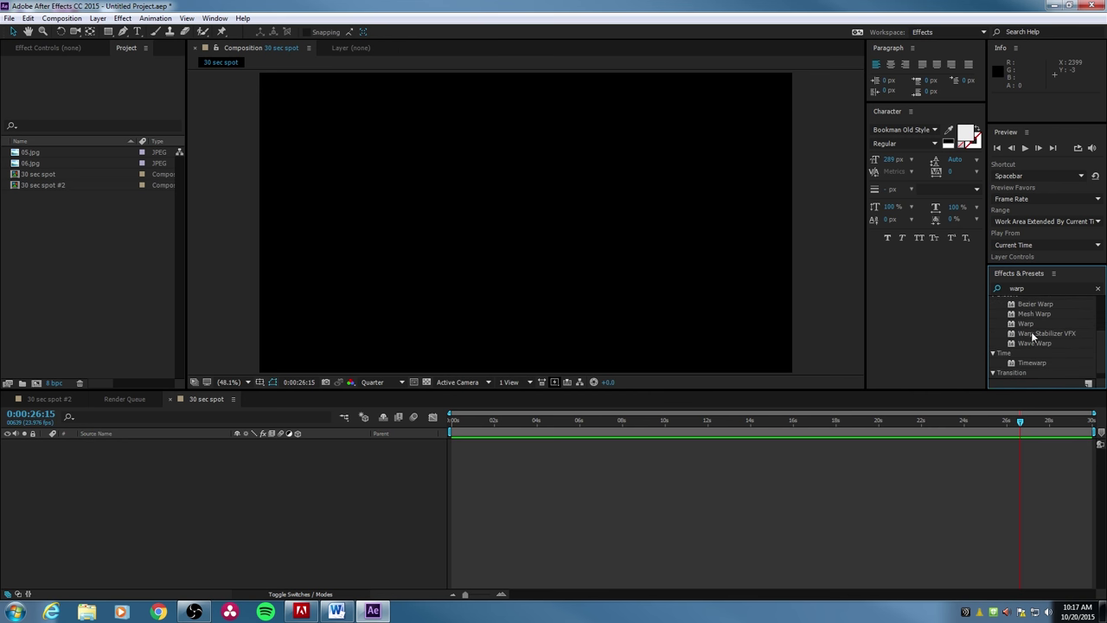
pyautogui.scroll(5, 1091, 359)
# Switch the workspace to Motion Tracking and then to Text
pyautogui.click(947, 32)
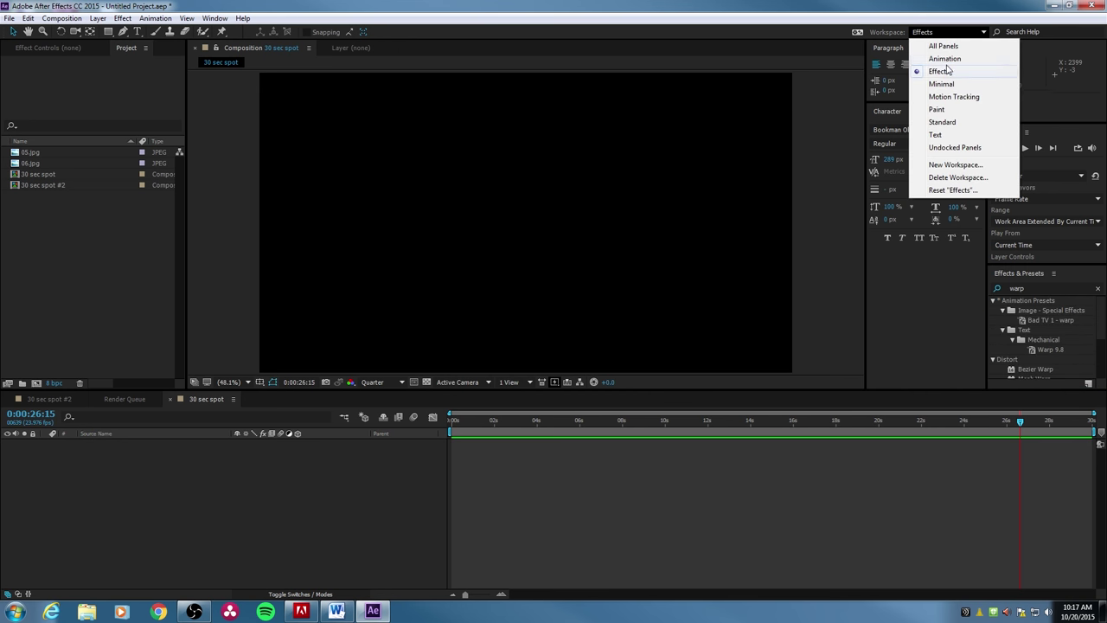
pyautogui.click(951, 96)
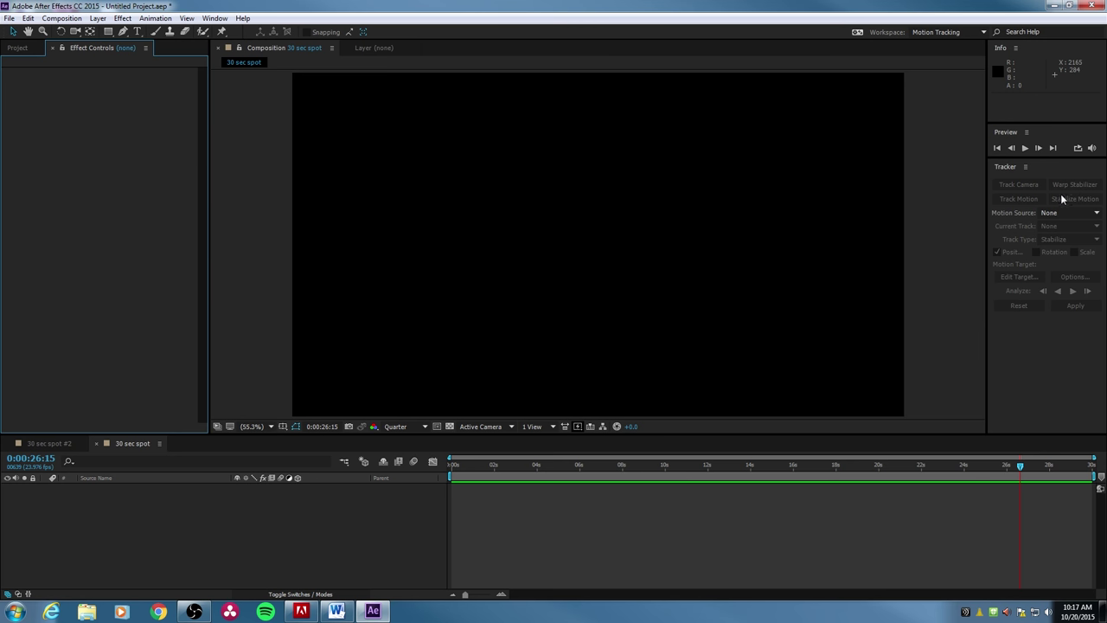
pyautogui.click(952, 32)
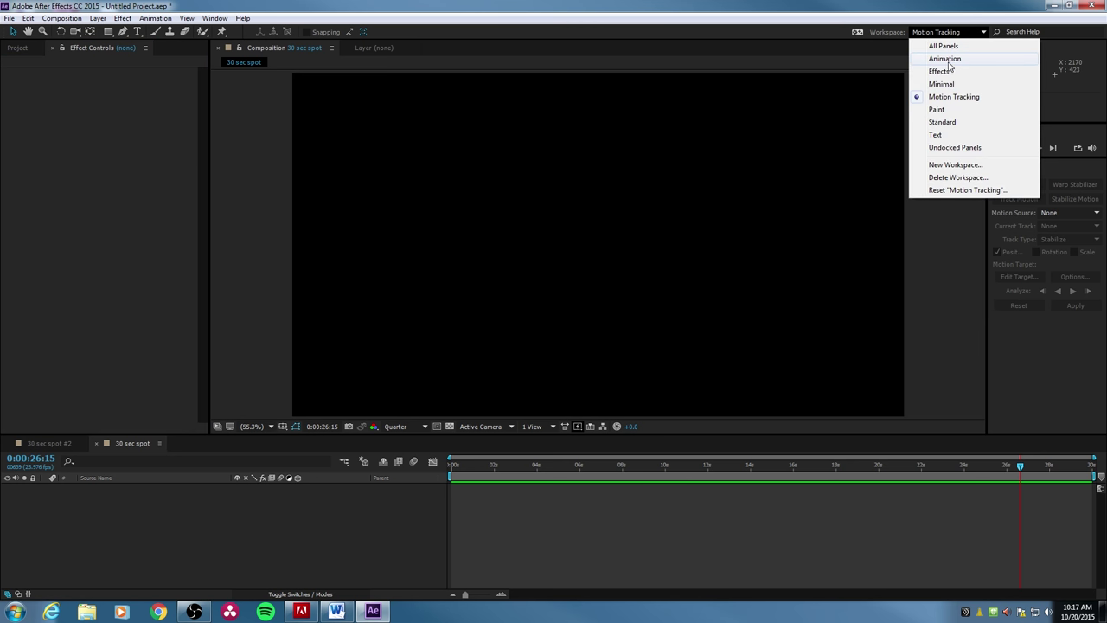
pyautogui.click(935, 135)
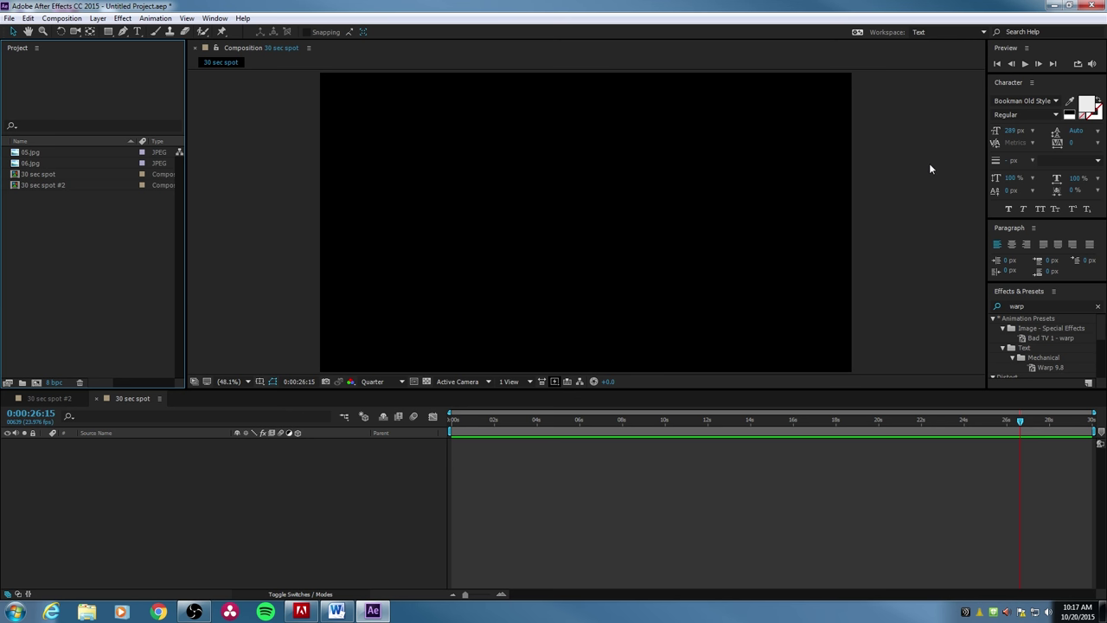
# Return to the Standard workspace and select the 30 sec spot composition among the project items
pyautogui.click(959, 33)
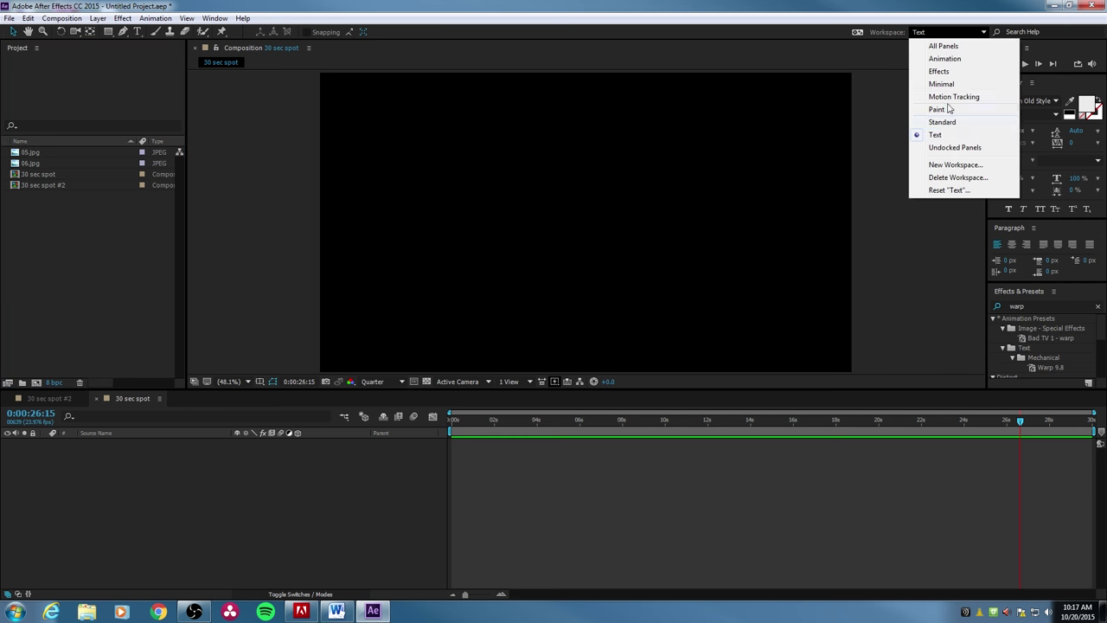
pyautogui.click(954, 125)
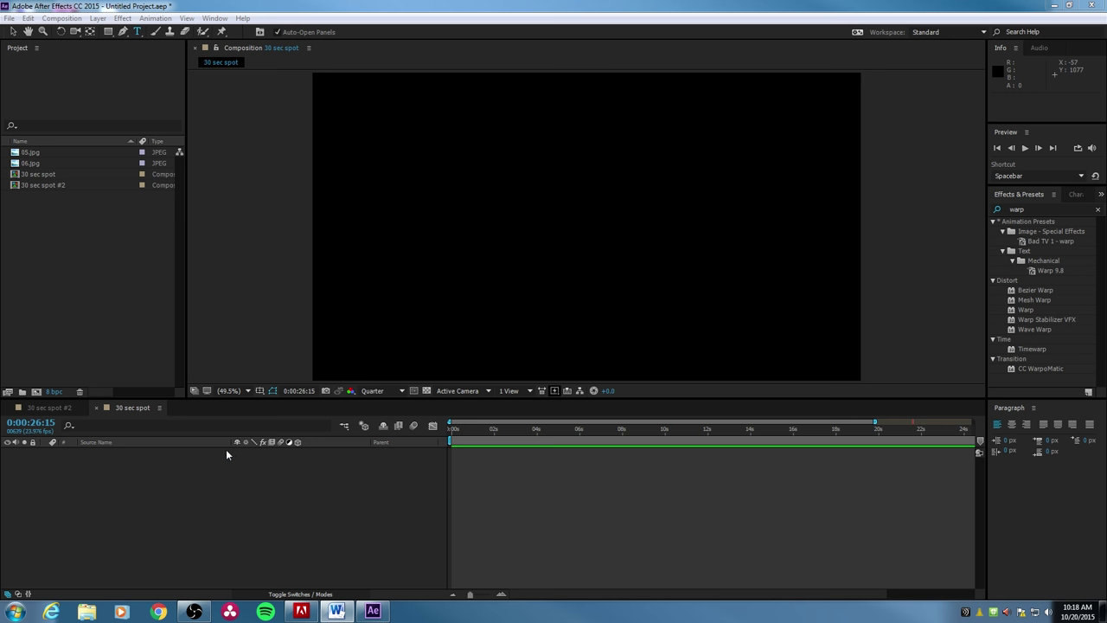
pyautogui.click(104, 407)
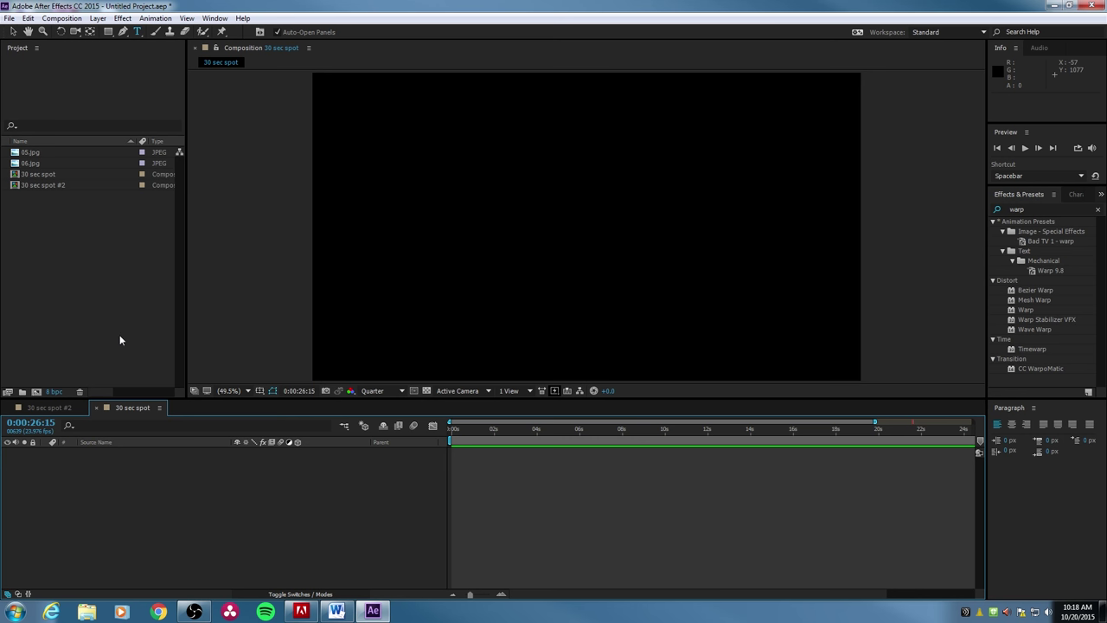
pyautogui.click(36, 177)
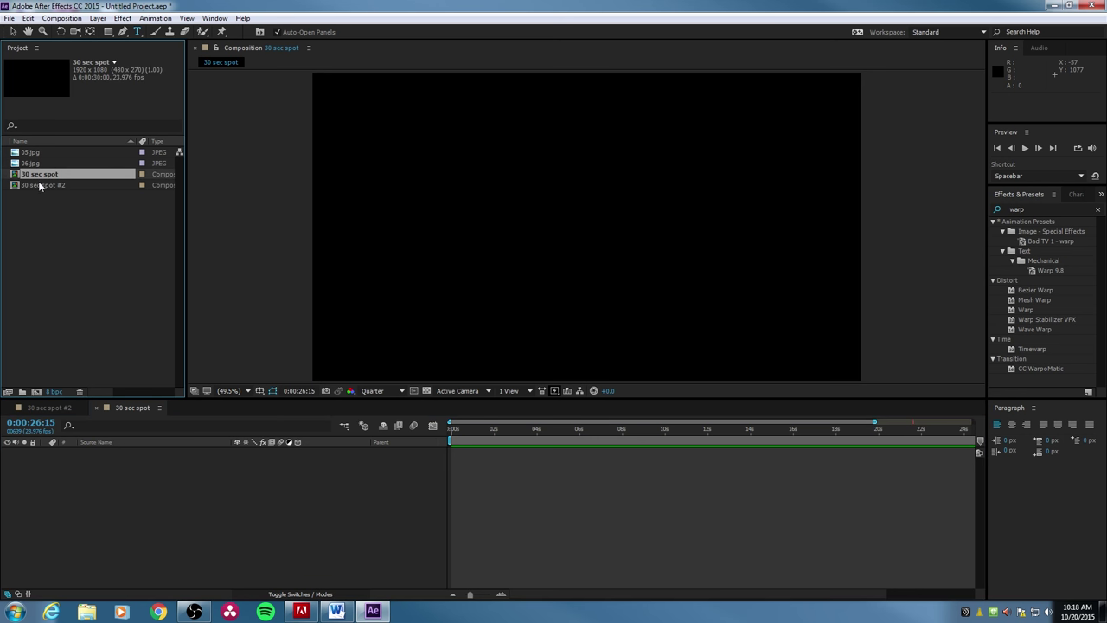
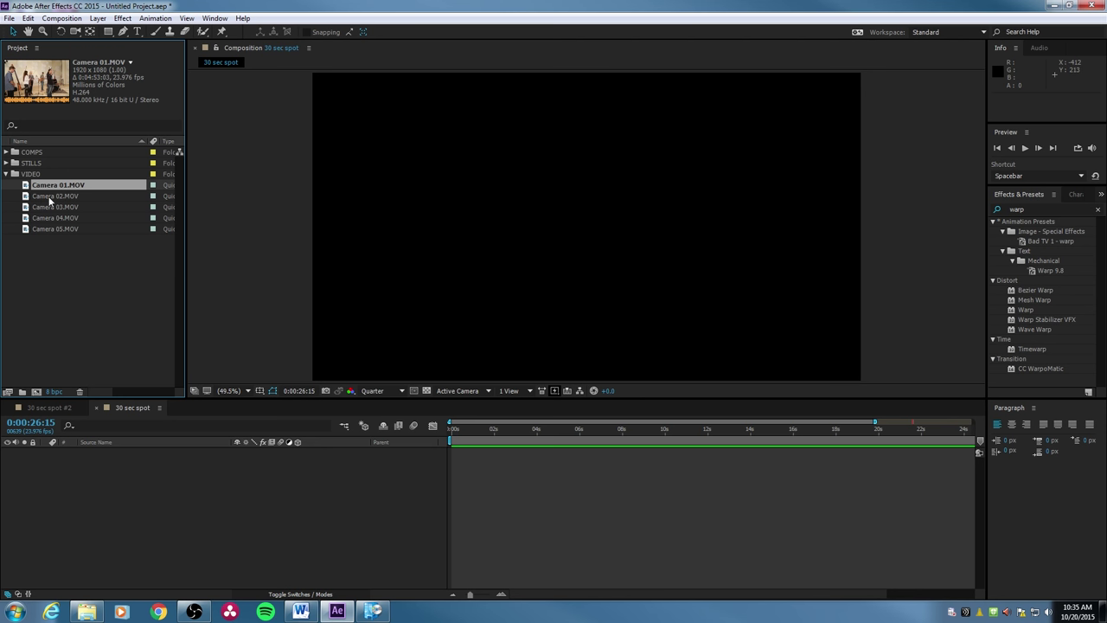
# Delete the clips Camera 01.MOV through Camera 05.MOV from the project's VIDEO folder
pyautogui.moveTo(49, 257); pyautogui.dragTo(32, 192)
pyautogui.press('Delete')
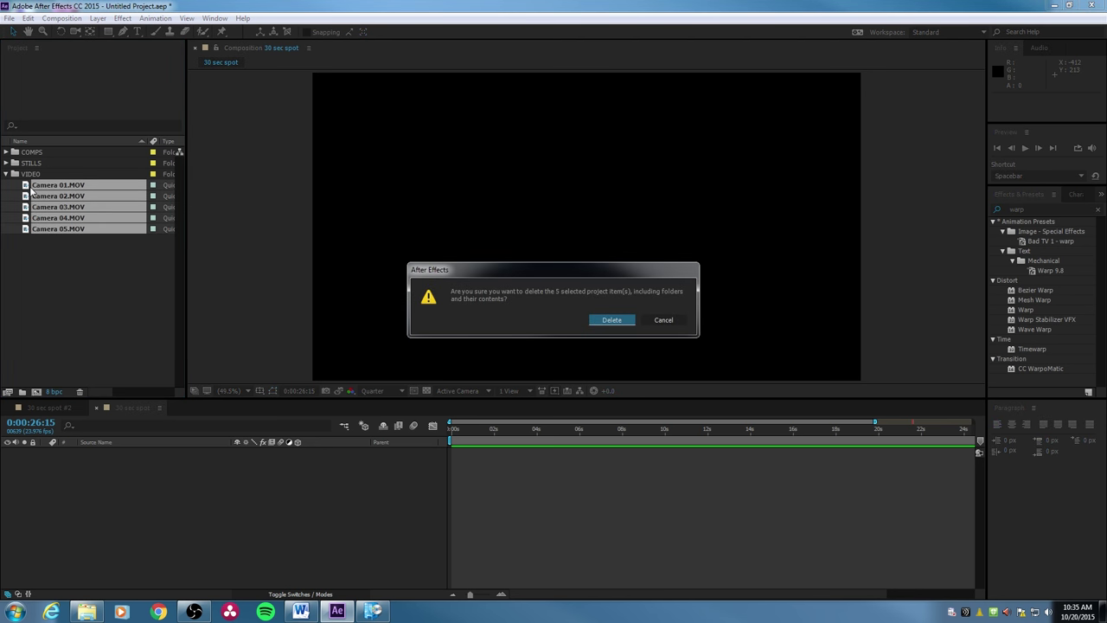
pyautogui.click(613, 320)
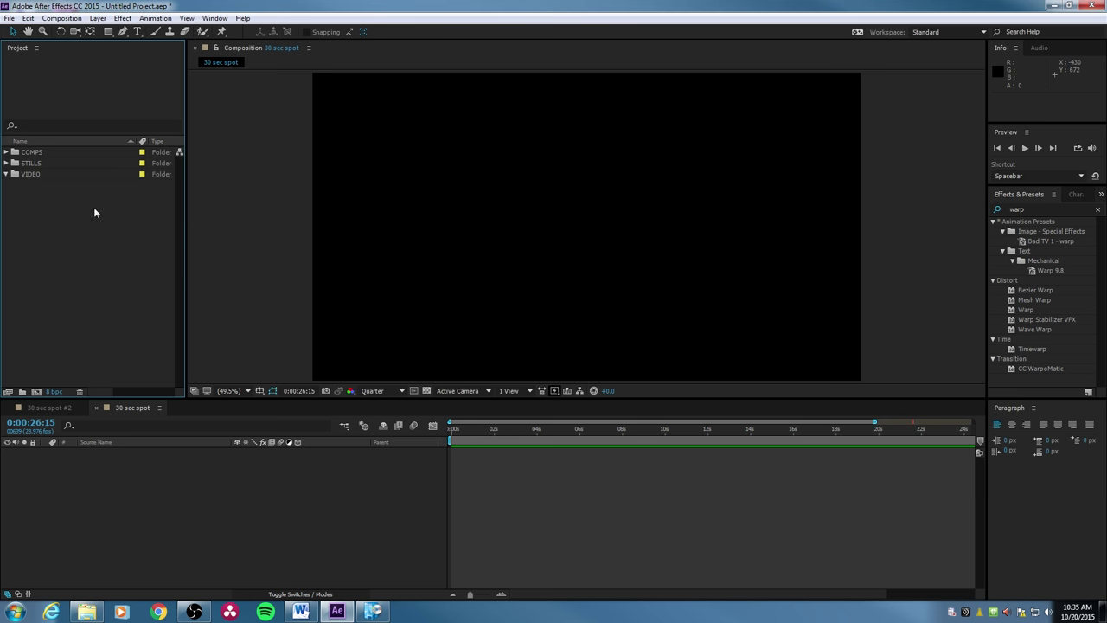
# Import 094_0021_01.mov through 094_0028_01.mov as footage and place them in the project's VIDEO folder
pyautogui.doubleClick(58, 221)
pyautogui.keyDown('shift'); pyautogui.click(381, 119); pyautogui.keyUp('shift')
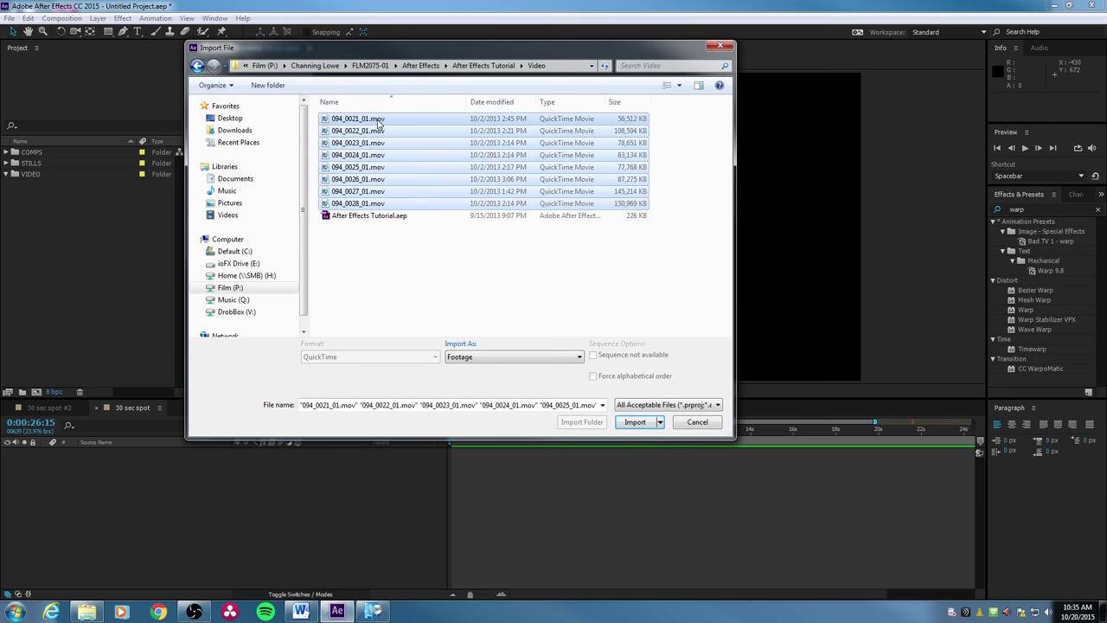
pyautogui.click(634, 422)
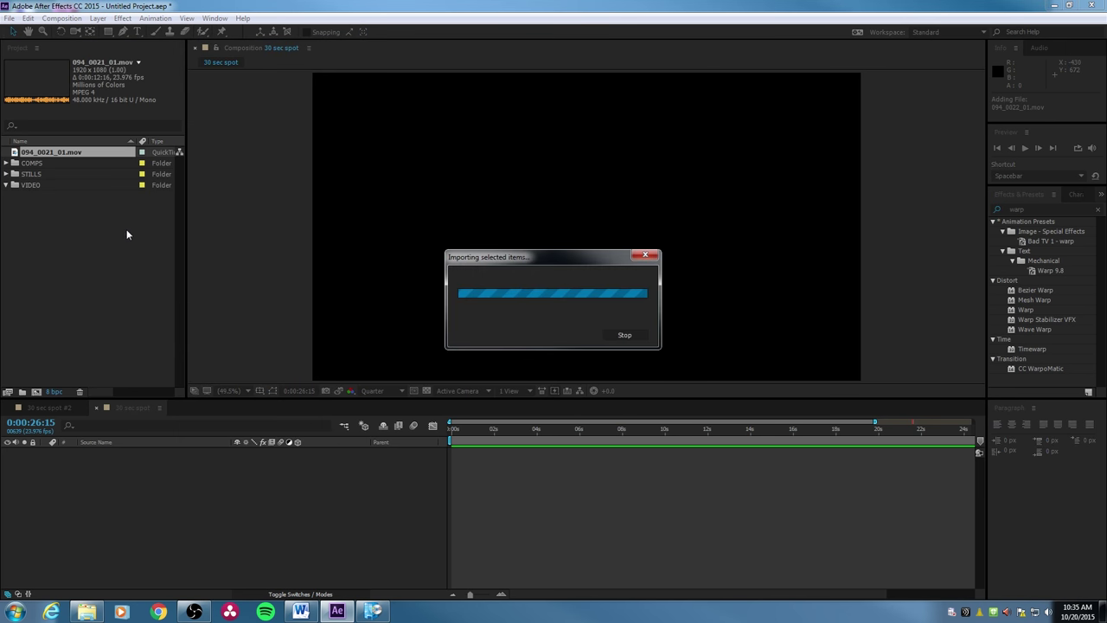
pyautogui.moveTo(65, 218); pyautogui.dragTo(37, 264)
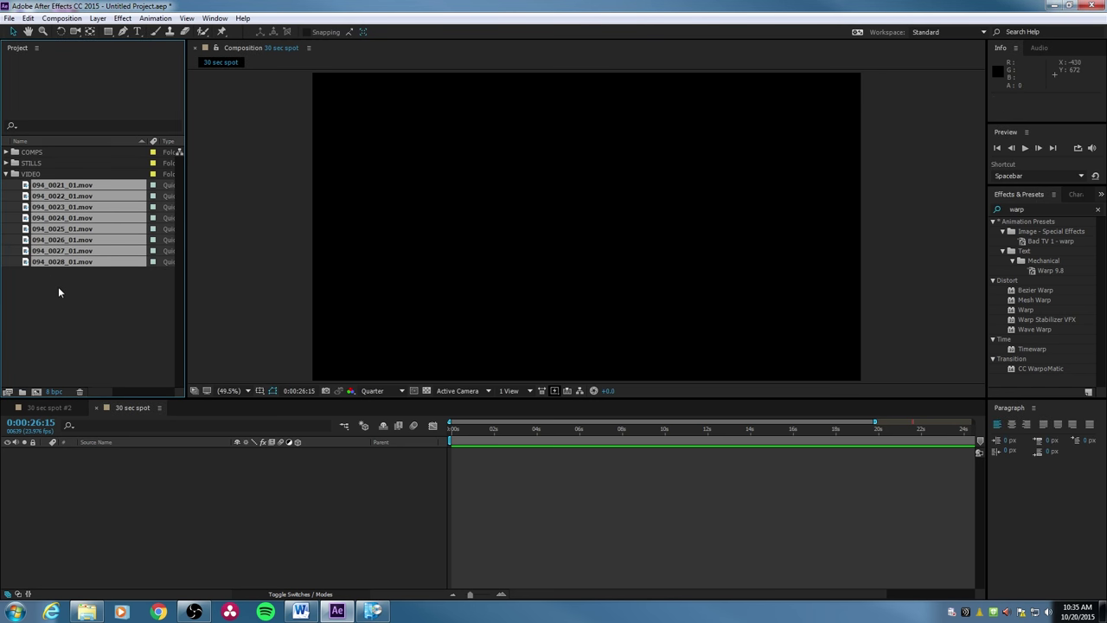
# Check the clip details of 094_0021_01.mov, 094_0022_01.mov, 094_0024_01.mov and 094_0025_01.mov in the VIDEO folder
pyautogui.click(7, 174)
pyautogui.click(7, 174)
pyautogui.click(67, 185)
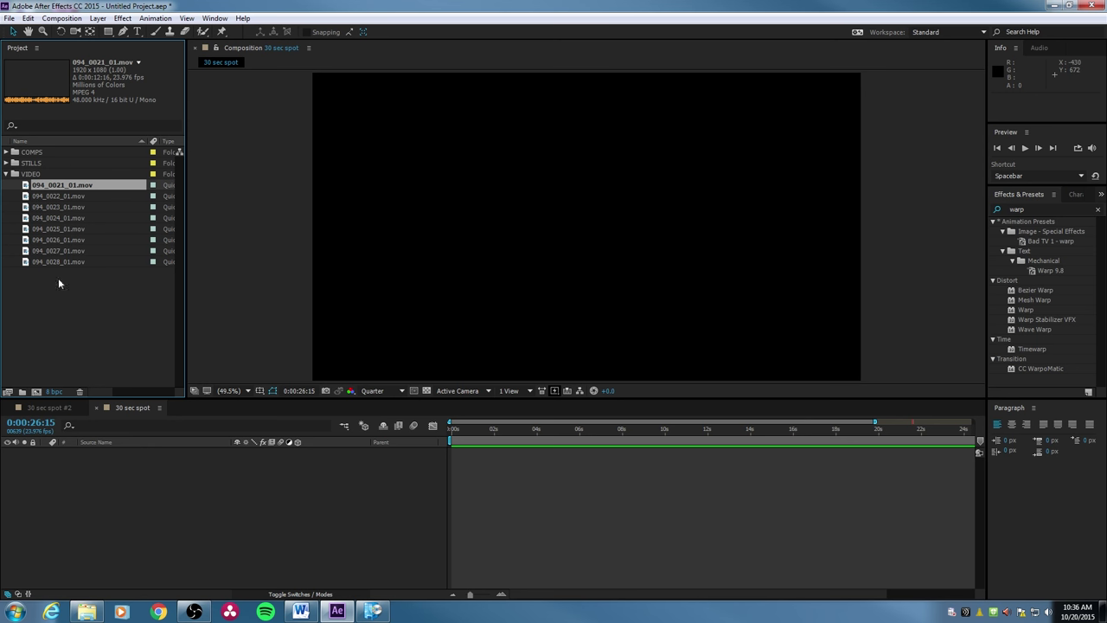
pyautogui.click(56, 196)
pyautogui.click(62, 216)
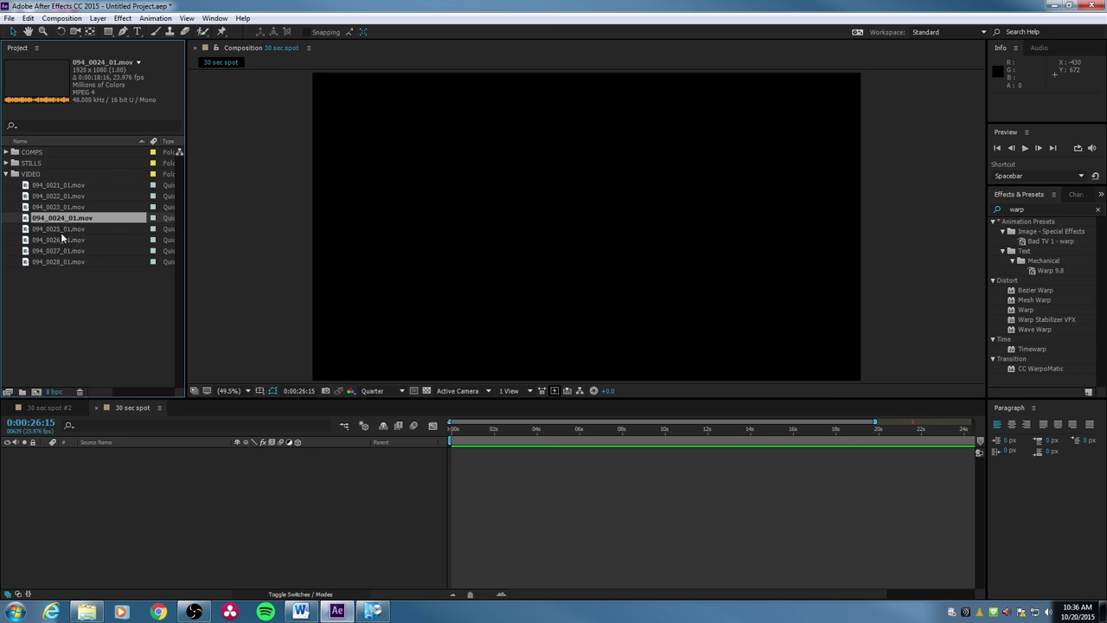
pyautogui.click(59, 230)
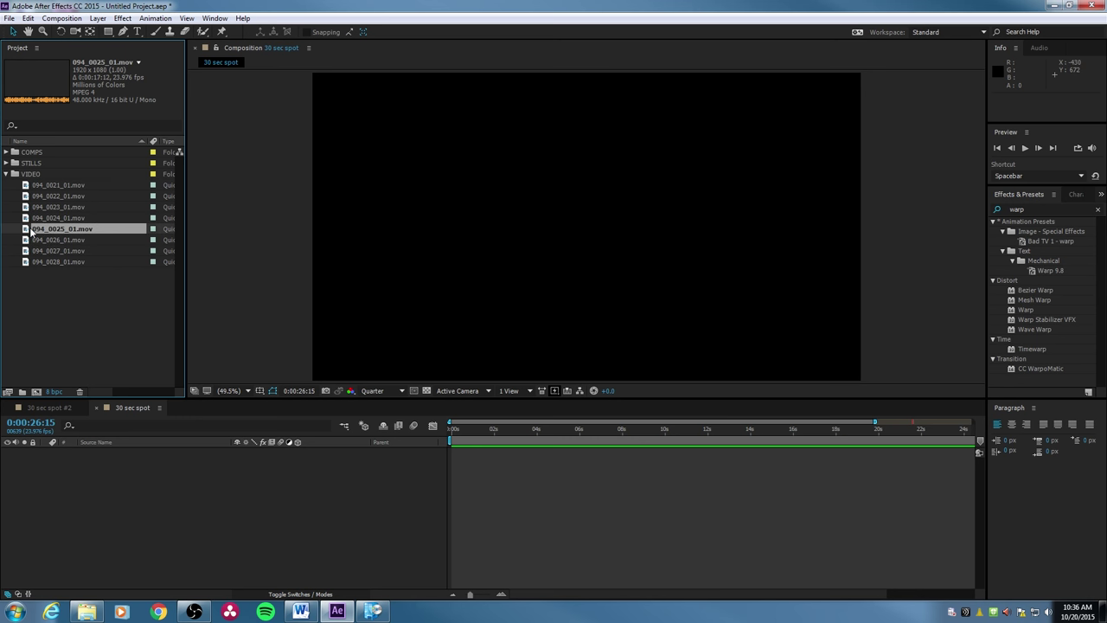
# Add 094_0025_01.mov to the 30 sec spot timeline and review its footage from the beginning
pyautogui.moveTo(31, 228); pyautogui.dragTo(144, 472)
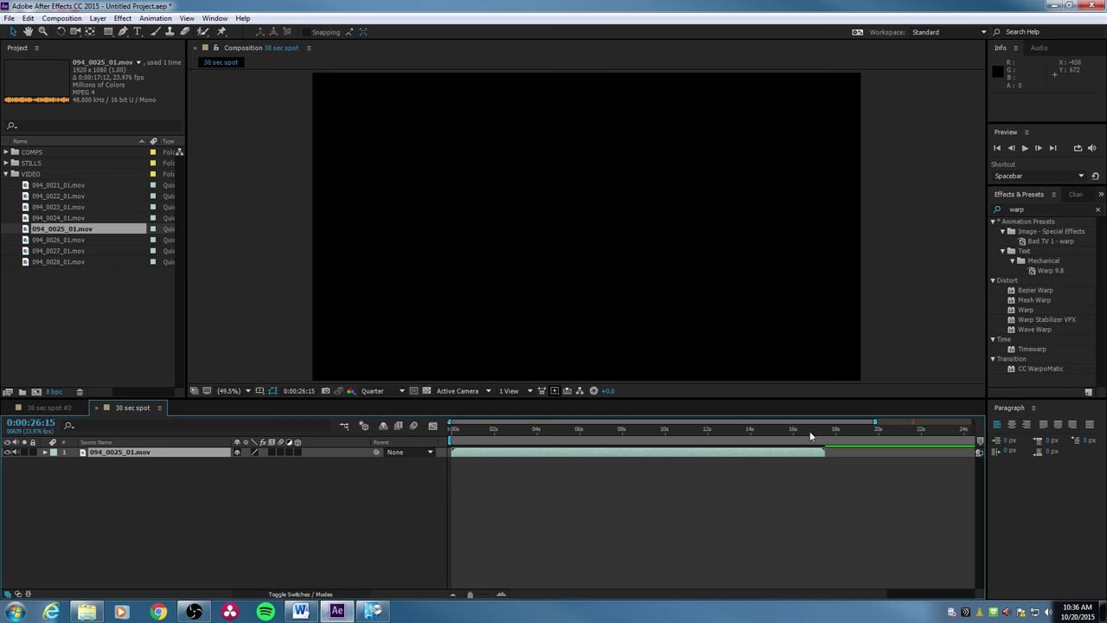
pyautogui.moveTo(804, 430); pyautogui.dragTo(512, 465)
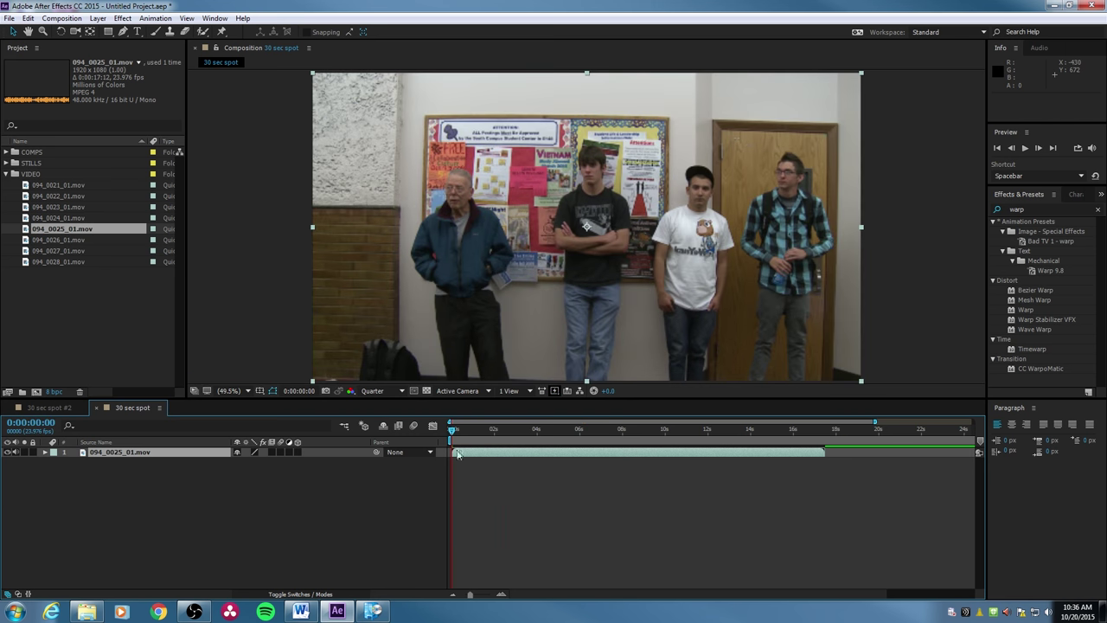
pyautogui.press('space')
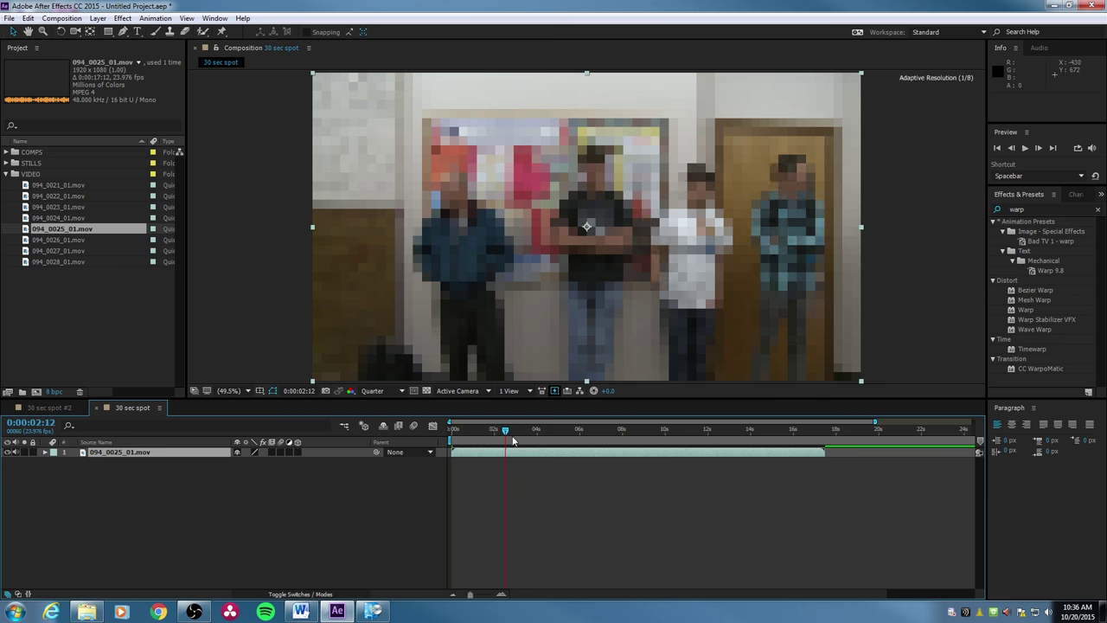
# Set the composition viewer's preview resolution to Auto
pyautogui.click(377, 390)
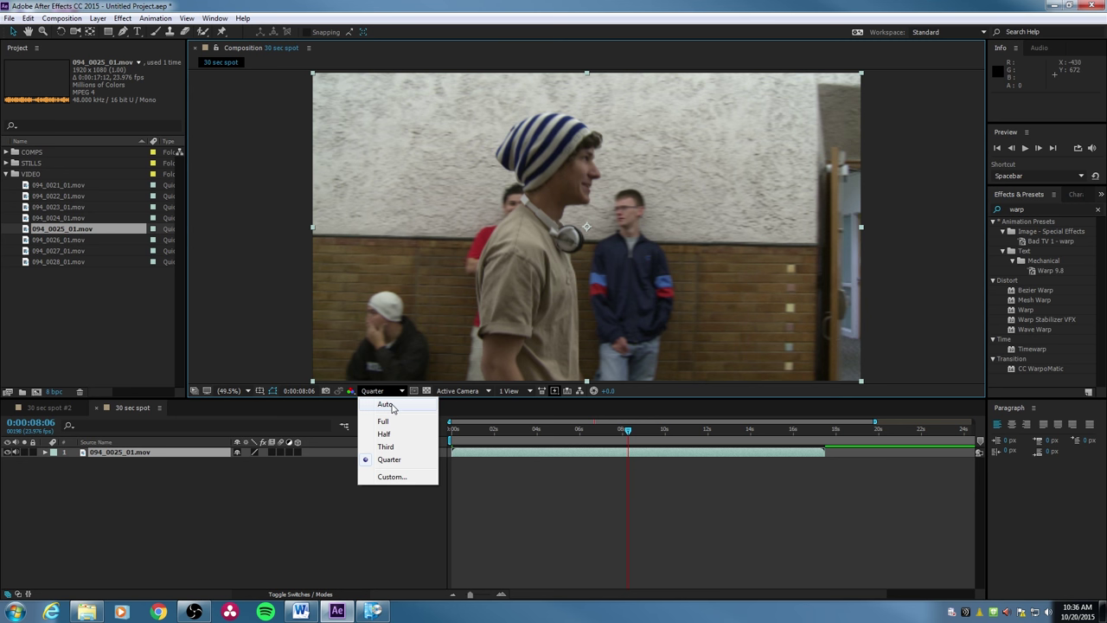
pyautogui.click(388, 394)
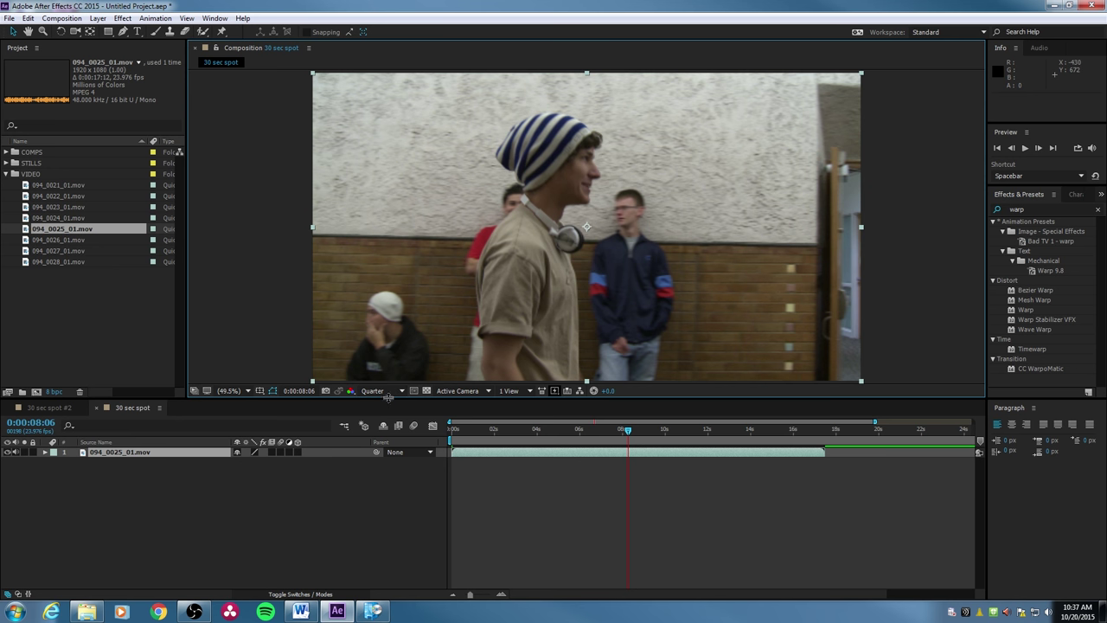
pyautogui.click(389, 391)
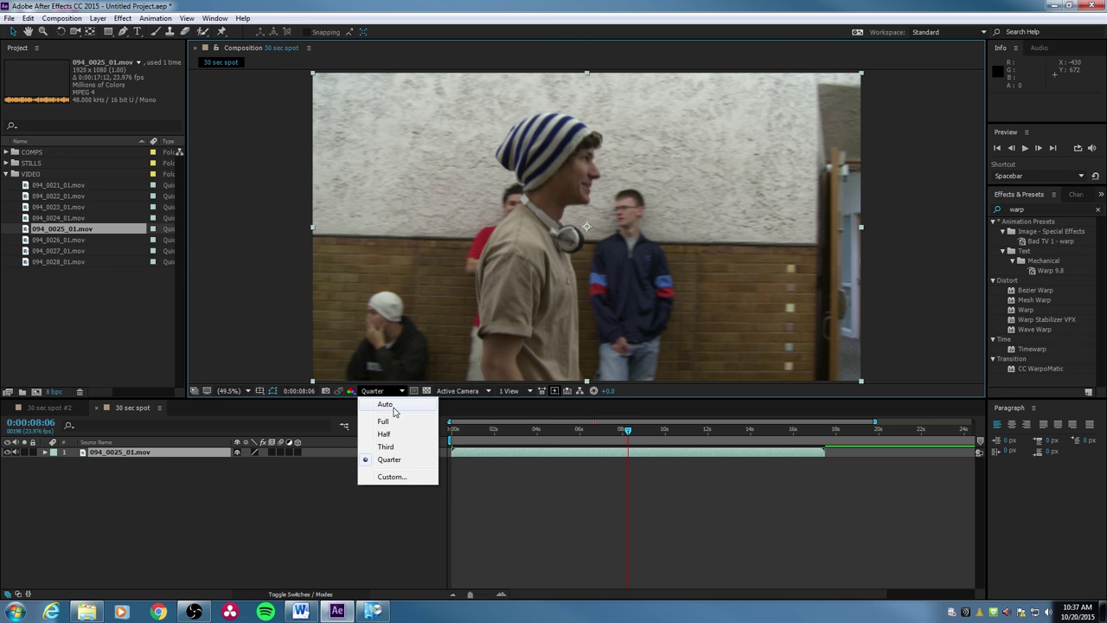
pyautogui.click(394, 412)
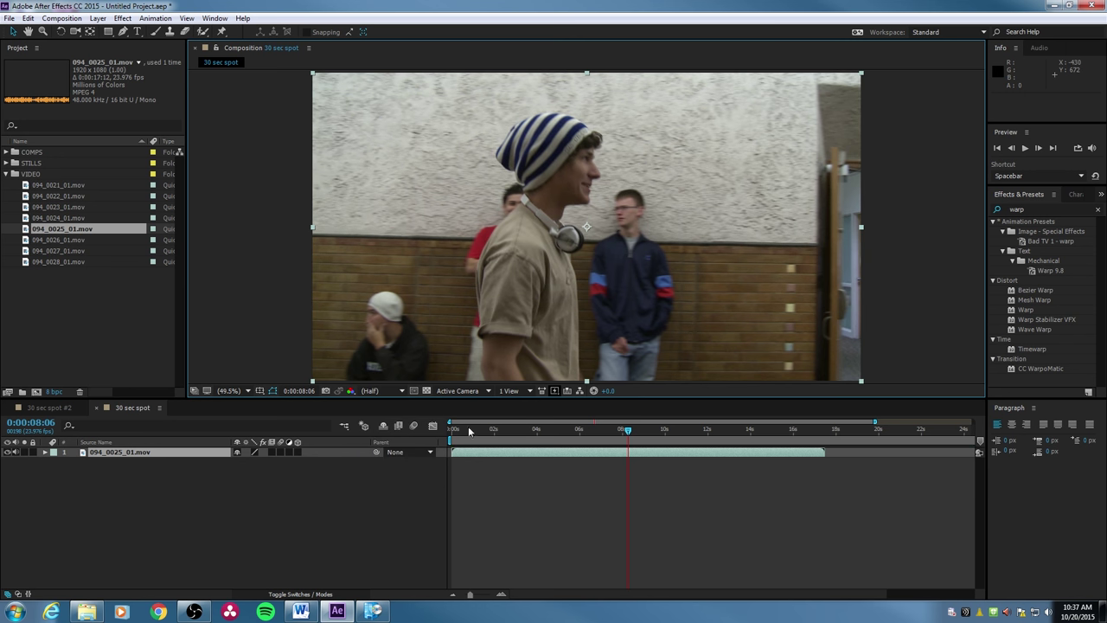
# Play the 094_0025_01.mov clip from the start of the composition and return the current time to zero
pyautogui.press('Home')
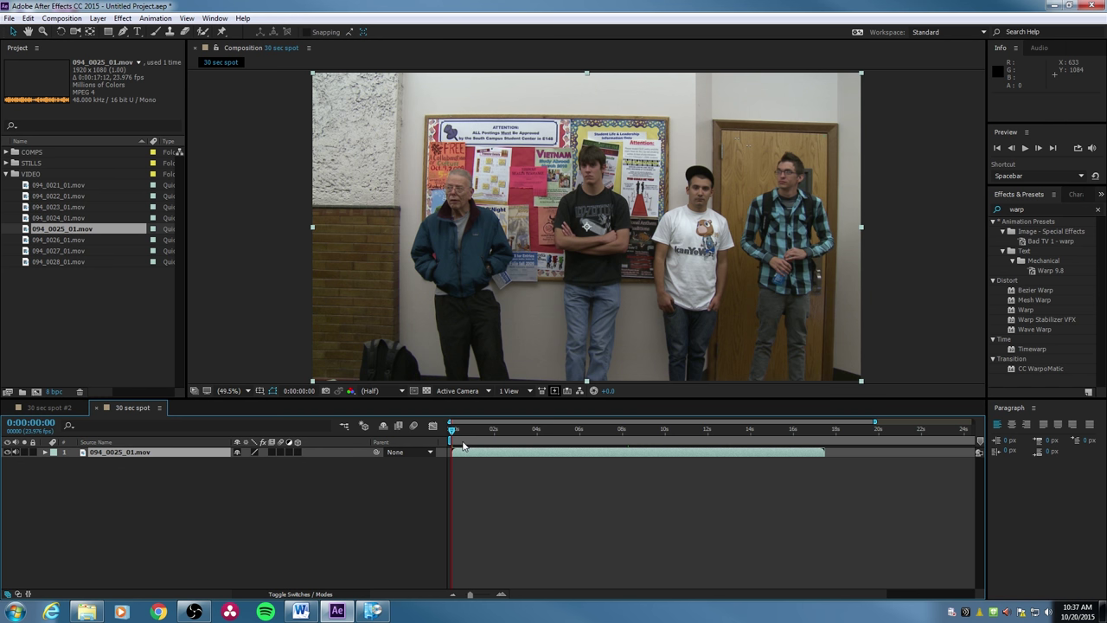
pyautogui.press('space')
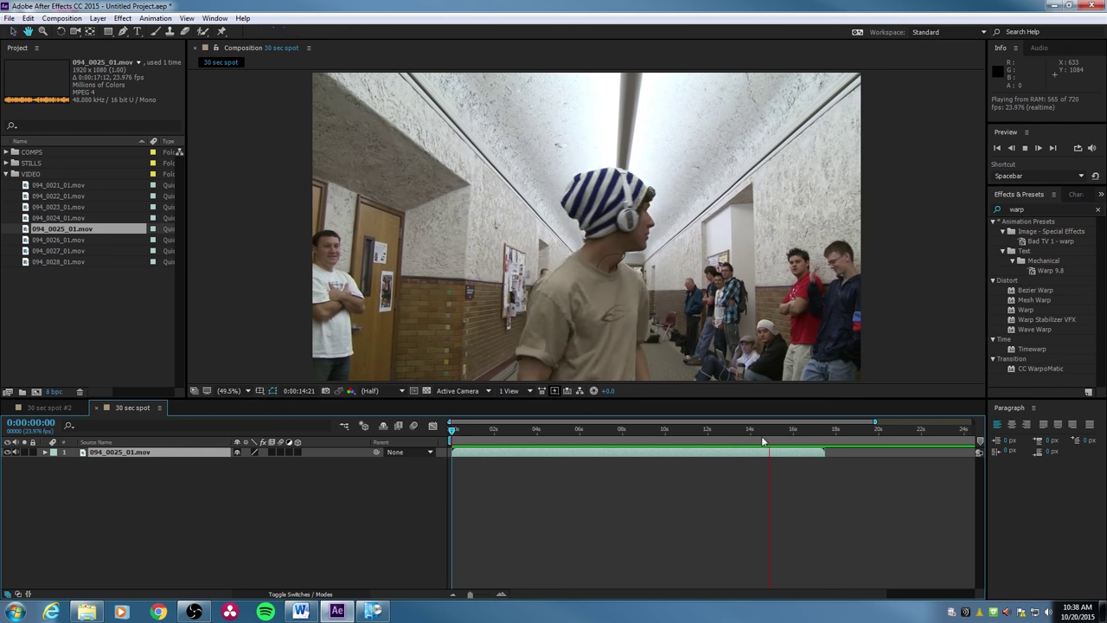
pyautogui.moveTo(763, 441); pyautogui.dragTo(439, 453)
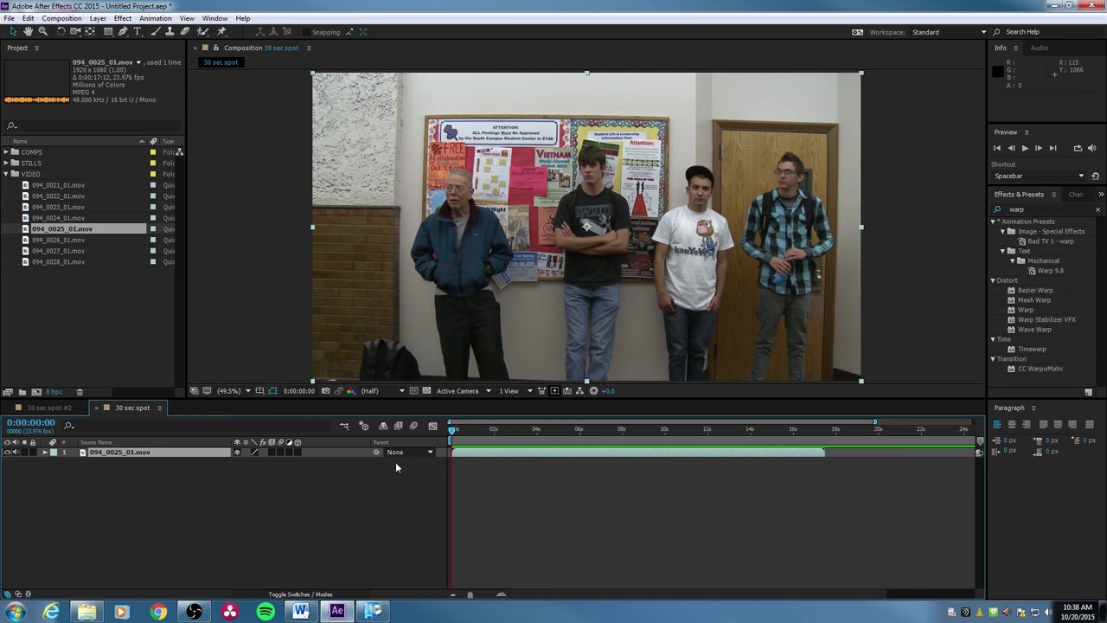
pyautogui.click(130, 485)
pyautogui.click(651, 373)
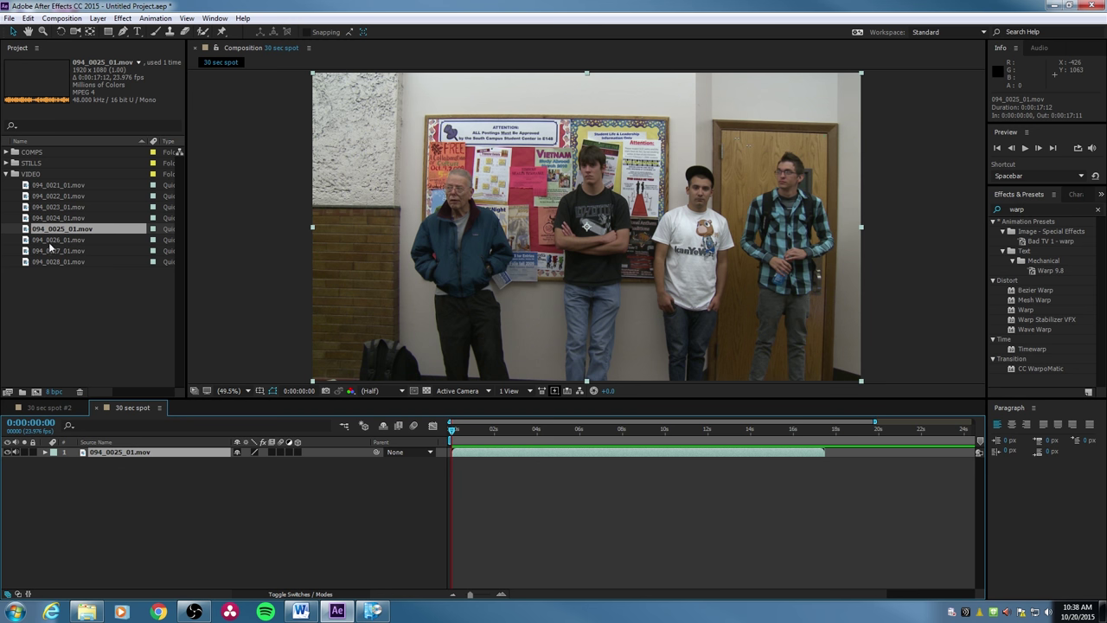
# Add 094_0026_01.mov as the top layer, scale it to about 42% by 70% over the right half, and preview both clips
pyautogui.moveTo(50, 245); pyautogui.dragTo(119, 466)
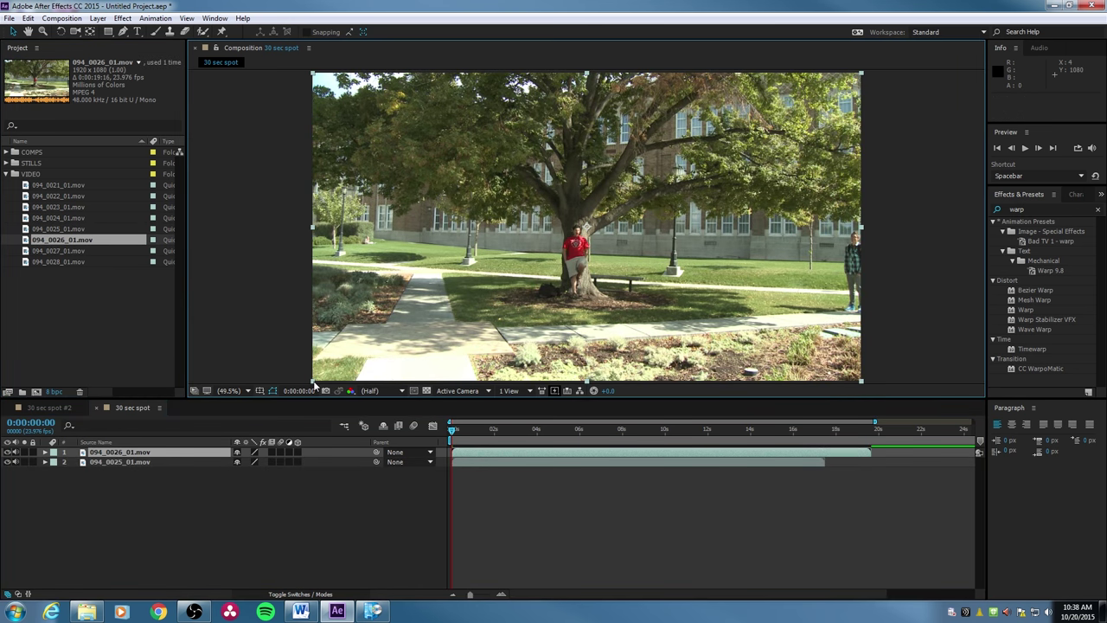
pyautogui.moveTo(314, 386); pyautogui.dragTo(801, 138)
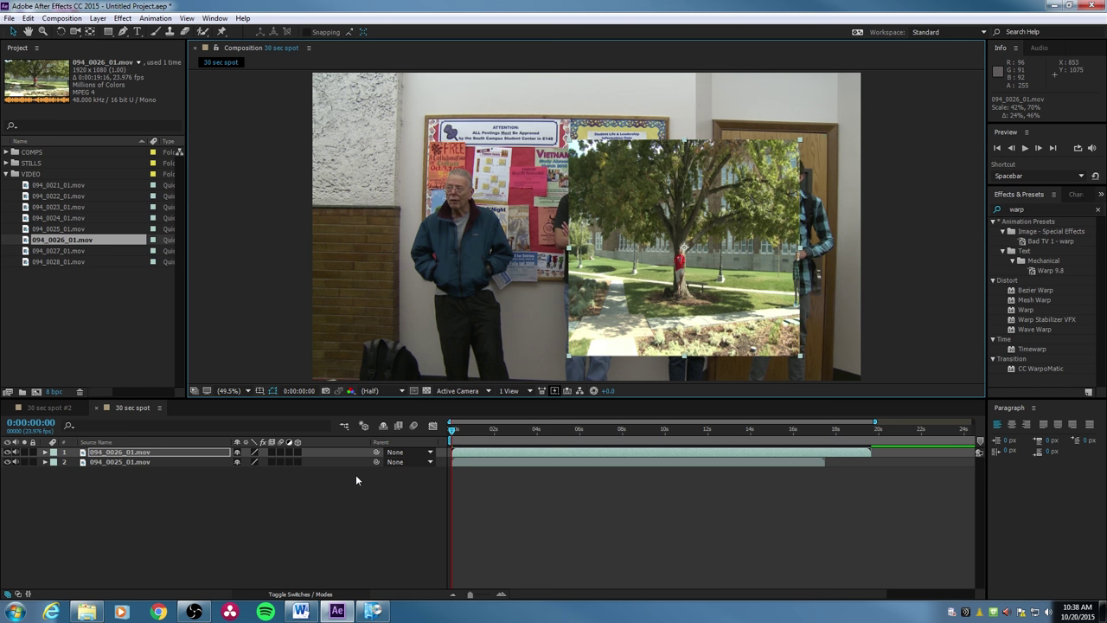
pyautogui.press('space')
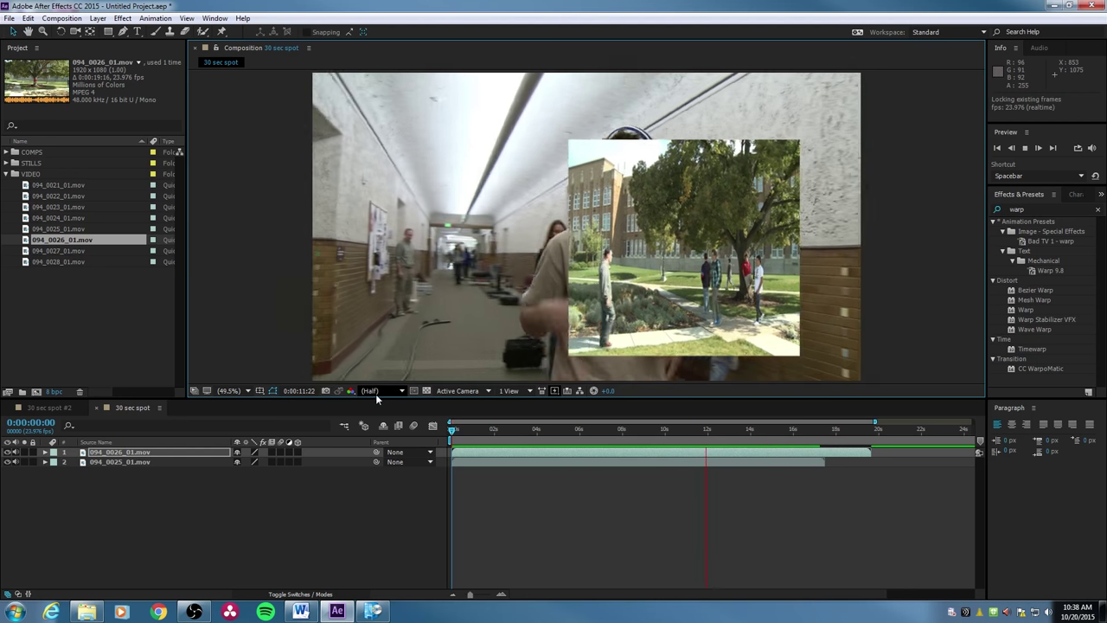
pyautogui.press('space')
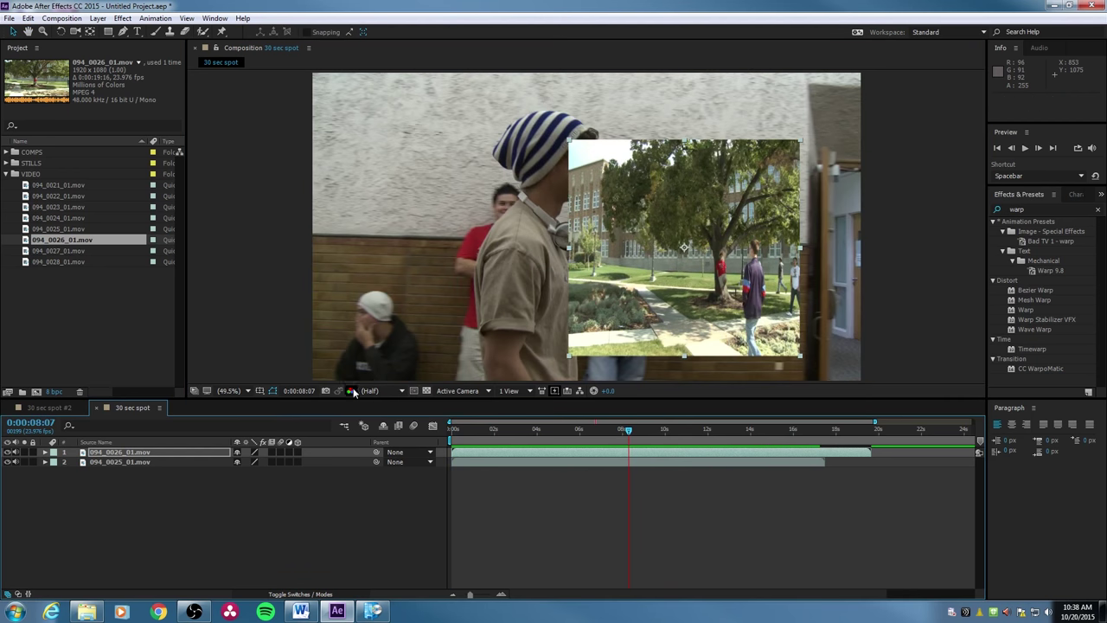
pyautogui.click(383, 391)
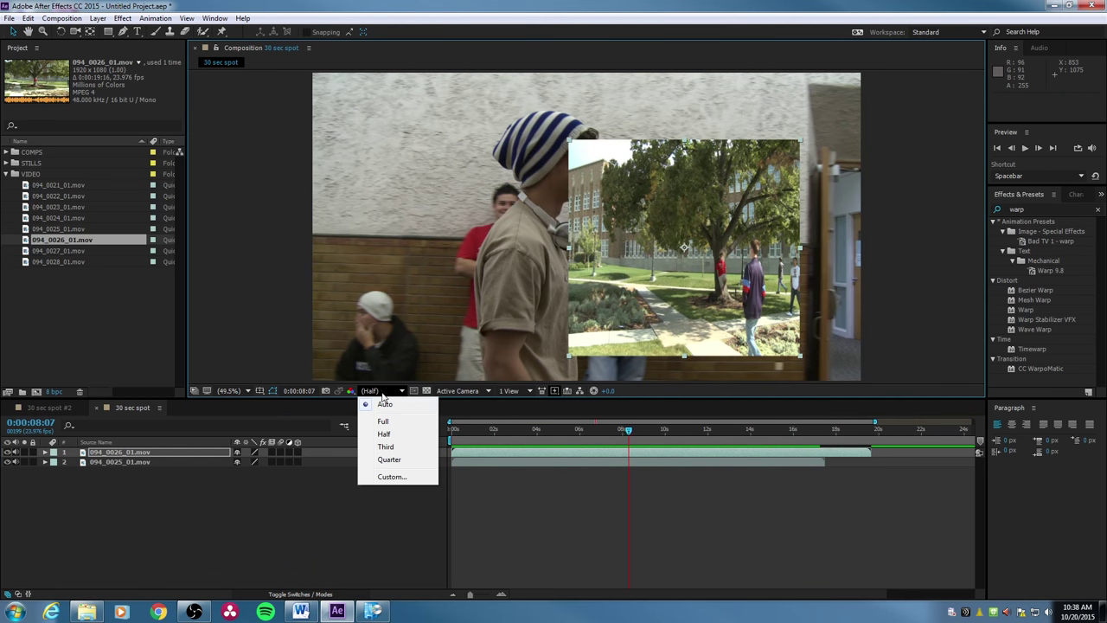
pyautogui.click(526, 438)
pyautogui.press('Home')
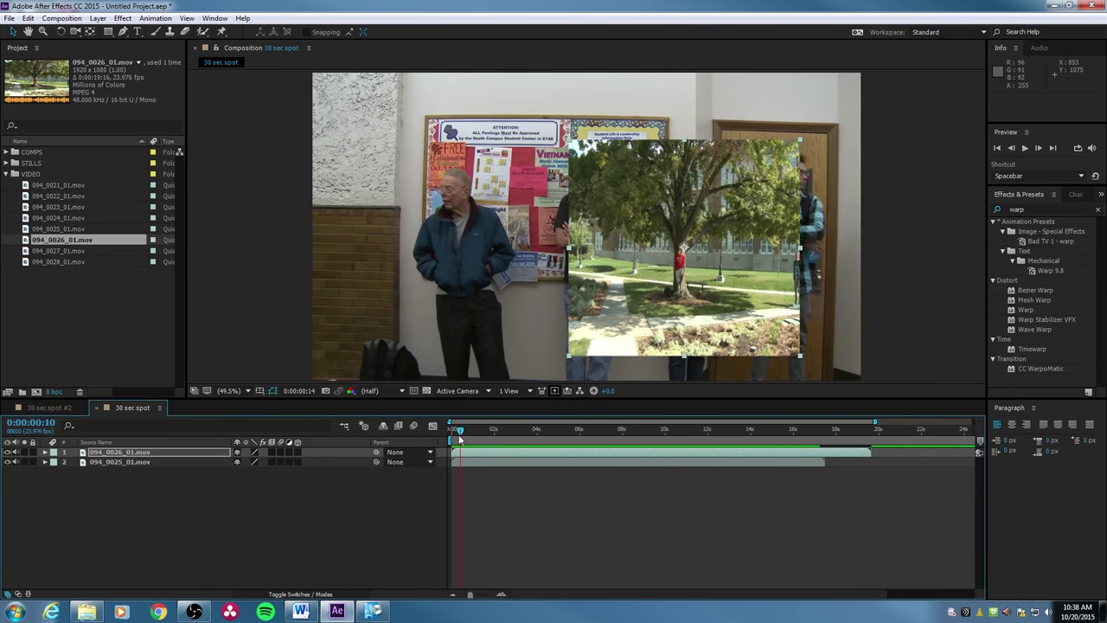
# Add 094_0027_01.mov as the top layer, shrunk to a wide strip in the frame's upper left, and preview the three clips
pyautogui.moveTo(62, 251); pyautogui.dragTo(103, 454)
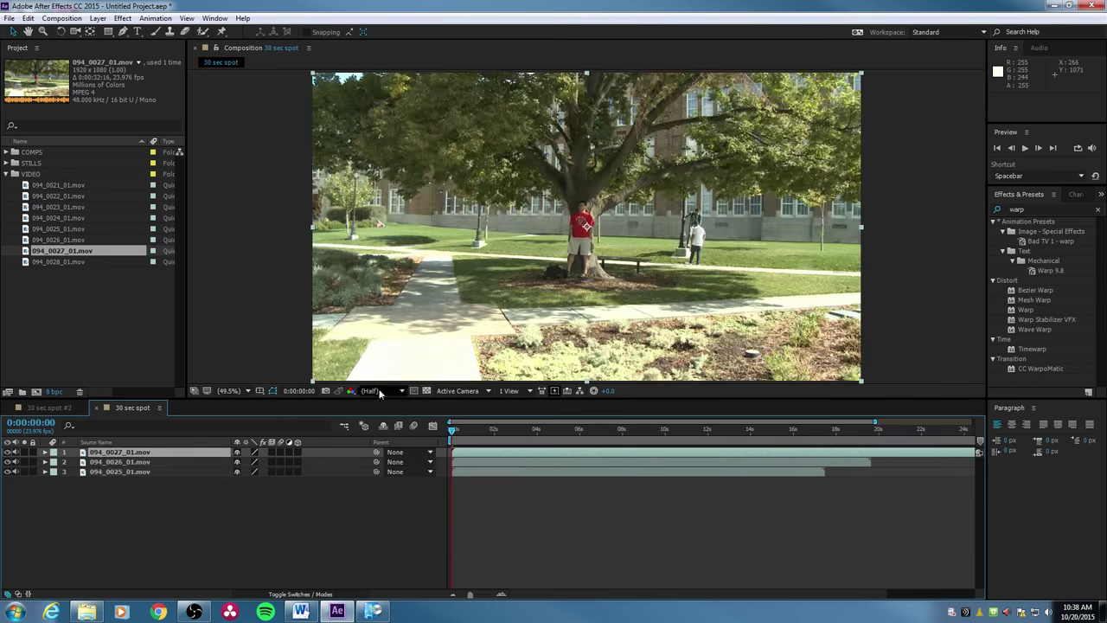
pyautogui.moveTo(312, 380); pyautogui.dragTo(328, 196)
pyautogui.press('space')
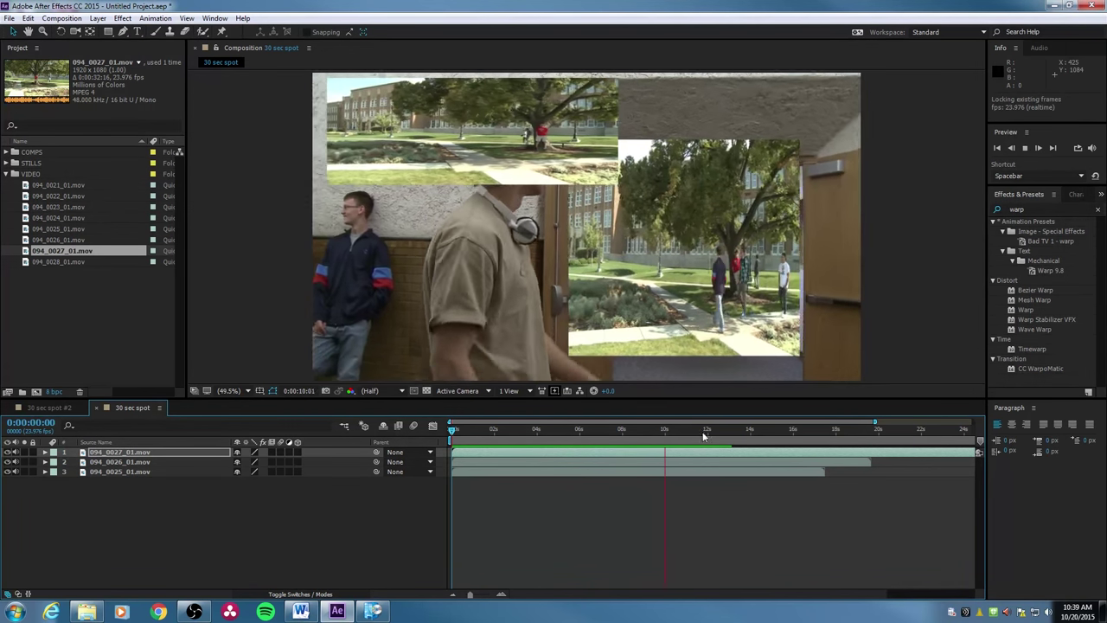
pyautogui.press('space')
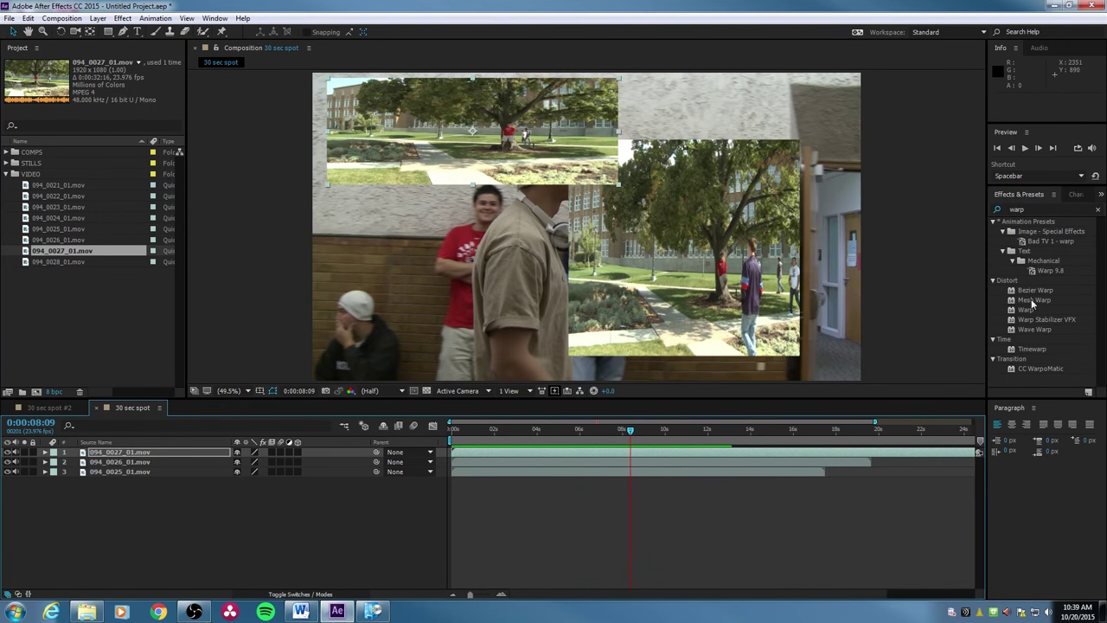
# Apply the Gaussian Blur effect to the 094_0027_01.mov layer and raise its Blurriness to soften the clip slightly
pyautogui.doubleClick(1026, 210)
pyautogui.write('gaus')
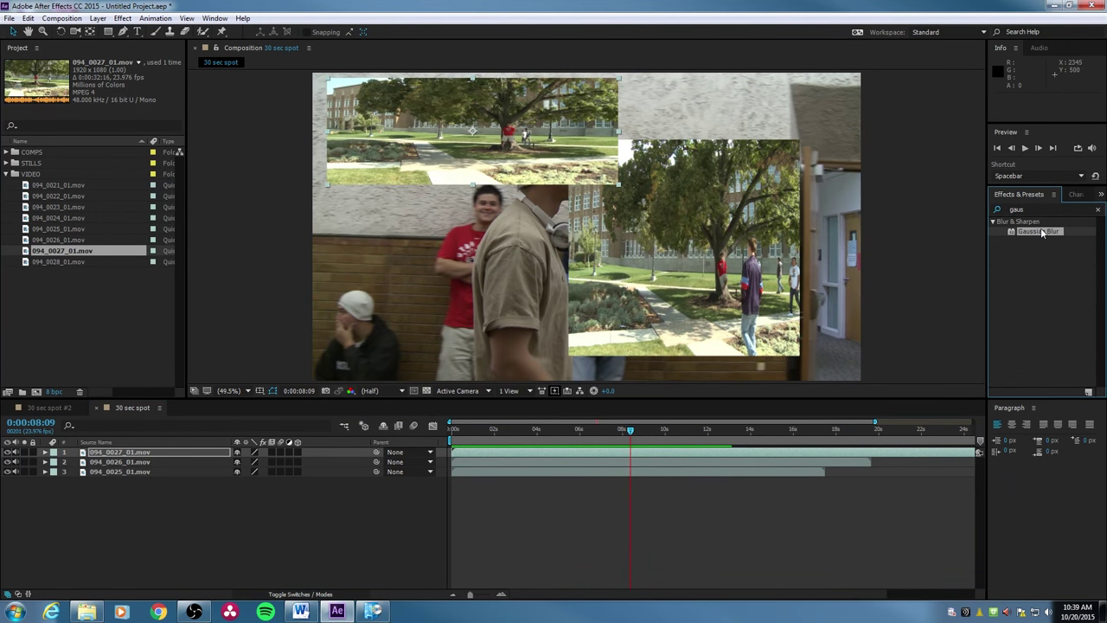
pyautogui.moveTo(1038, 231); pyautogui.dragTo(195, 452)
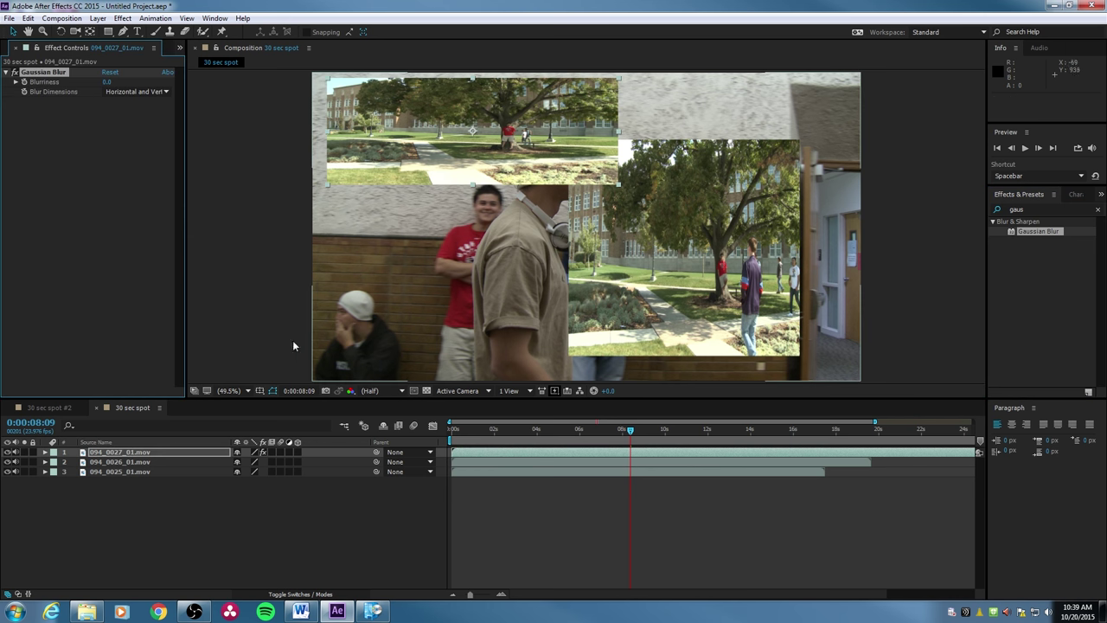
pyautogui.moveTo(106, 81); pyautogui.dragTo(173, 86)
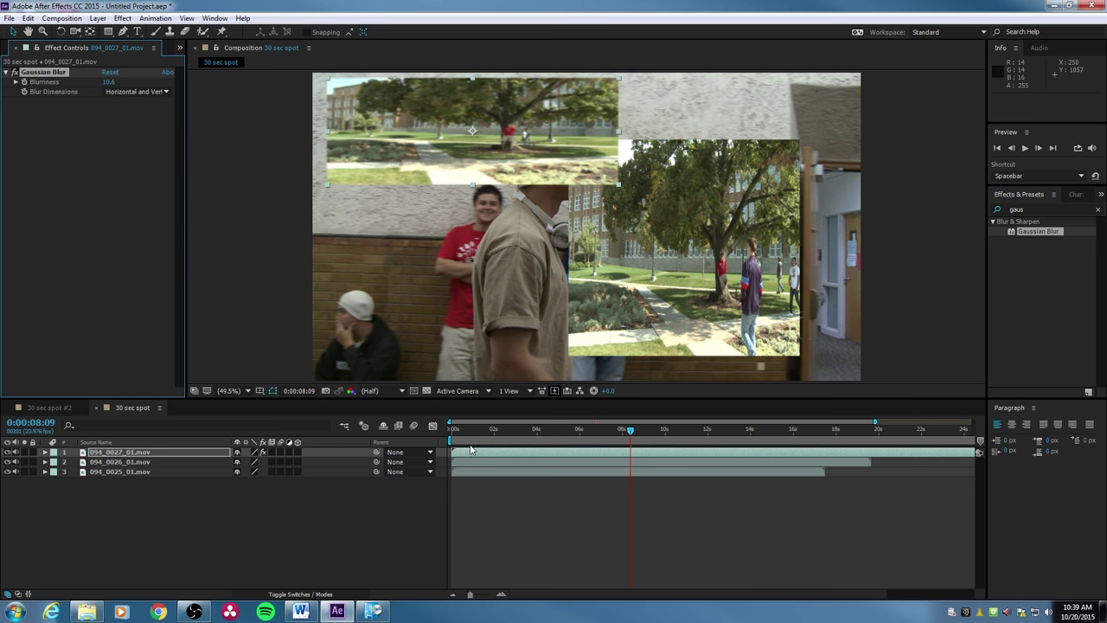
# Preview the layered clips with the blur from the start and park the current time at 0:00:03:00
pyautogui.click(452, 429)
pyautogui.press('Home')
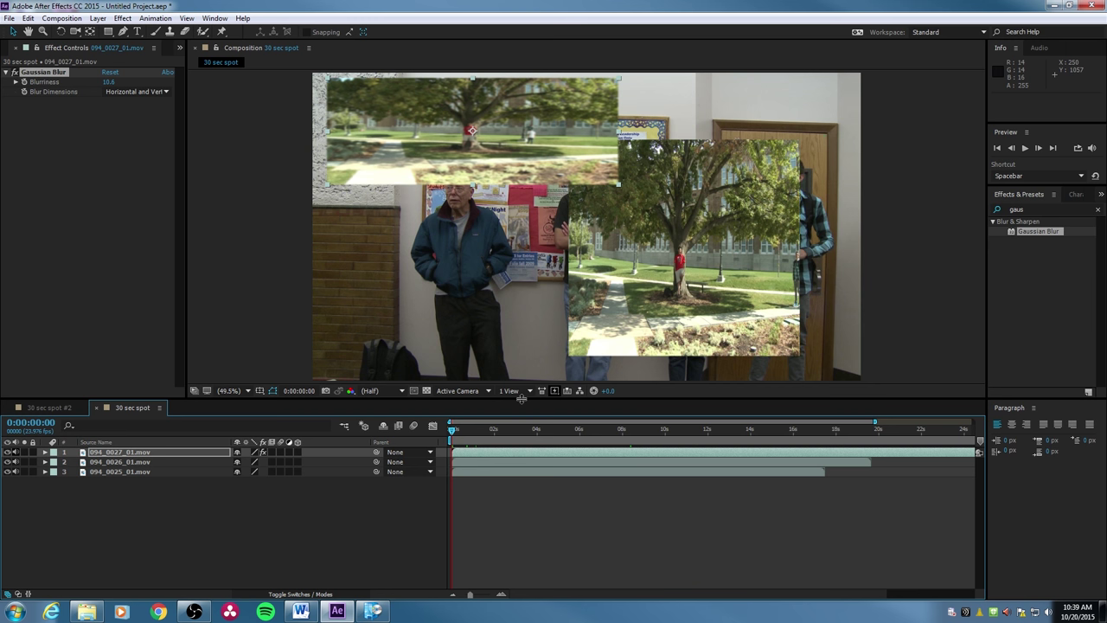
pyautogui.press('space')
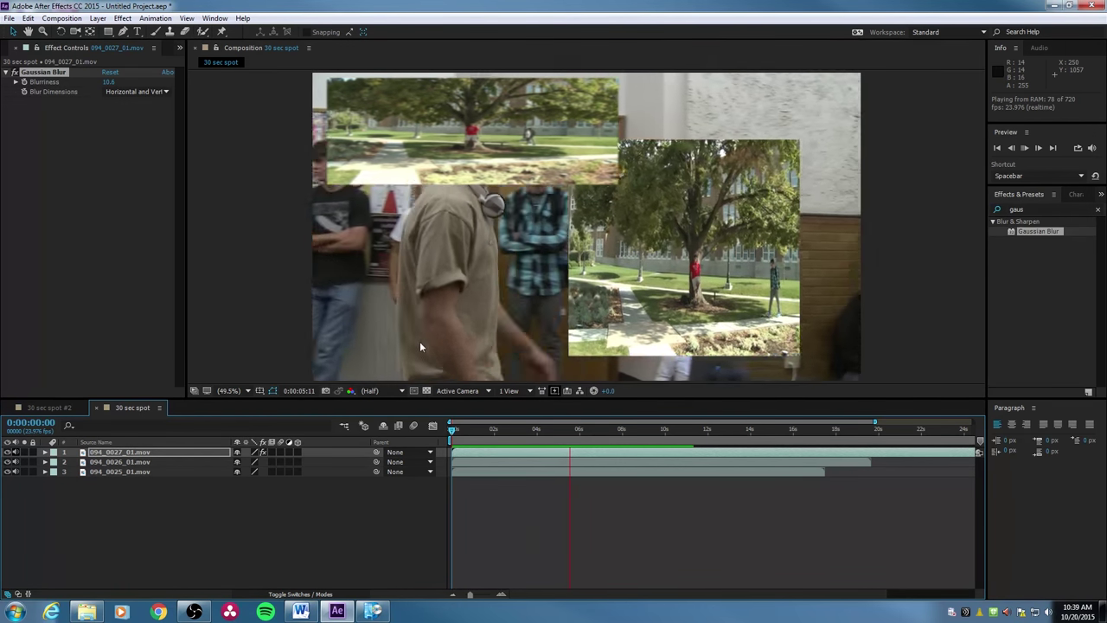
pyautogui.click(537, 429)
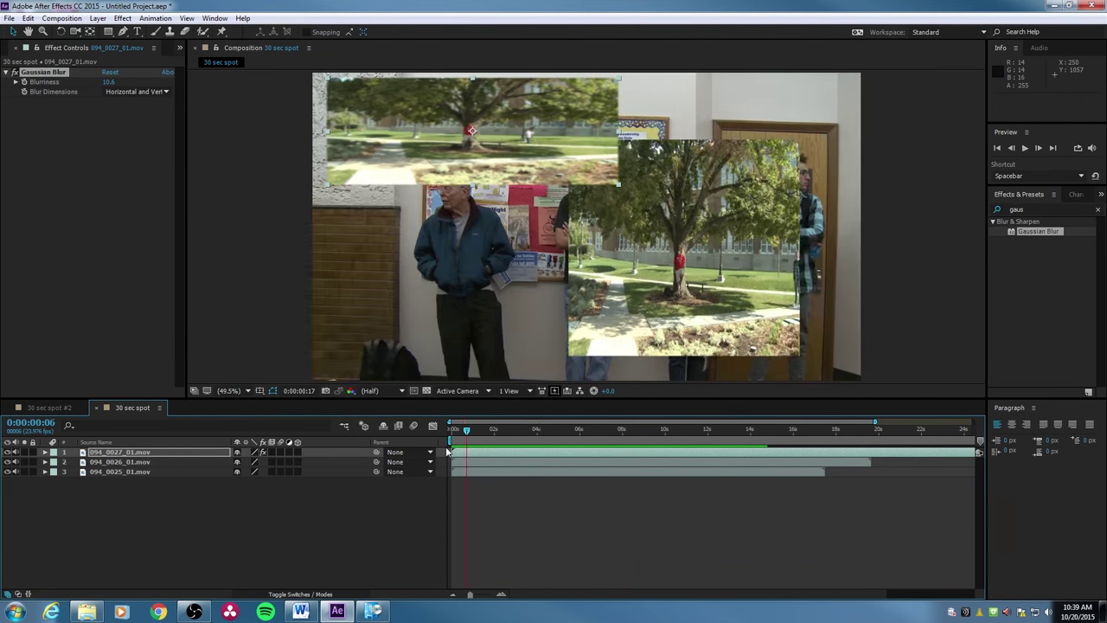
pyautogui.click(570, 430)
pyautogui.press('Home')
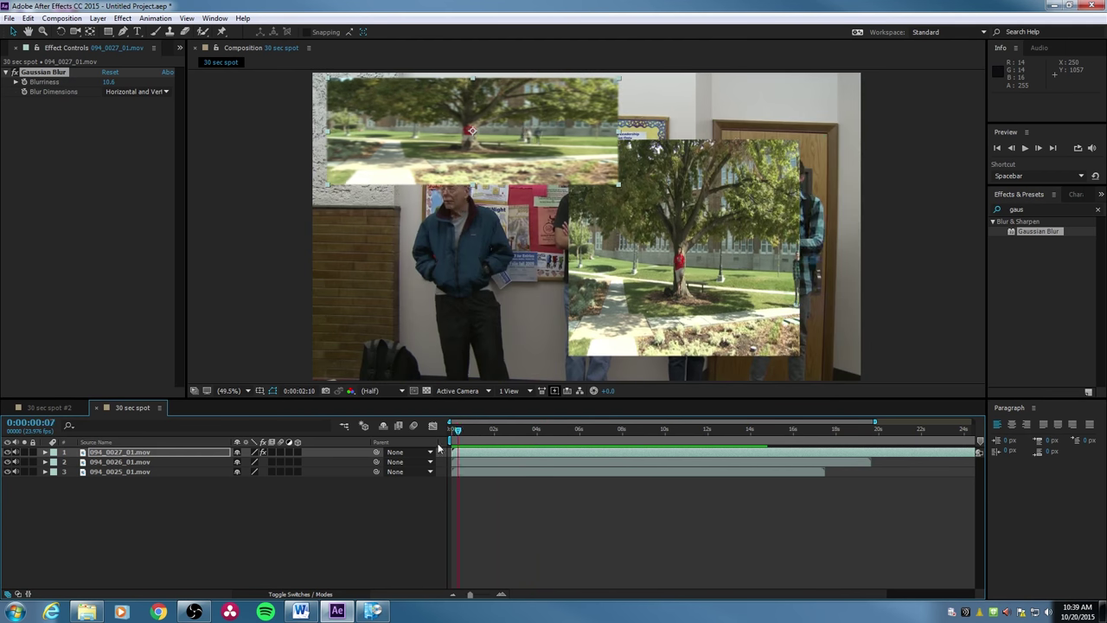
pyautogui.press('space')
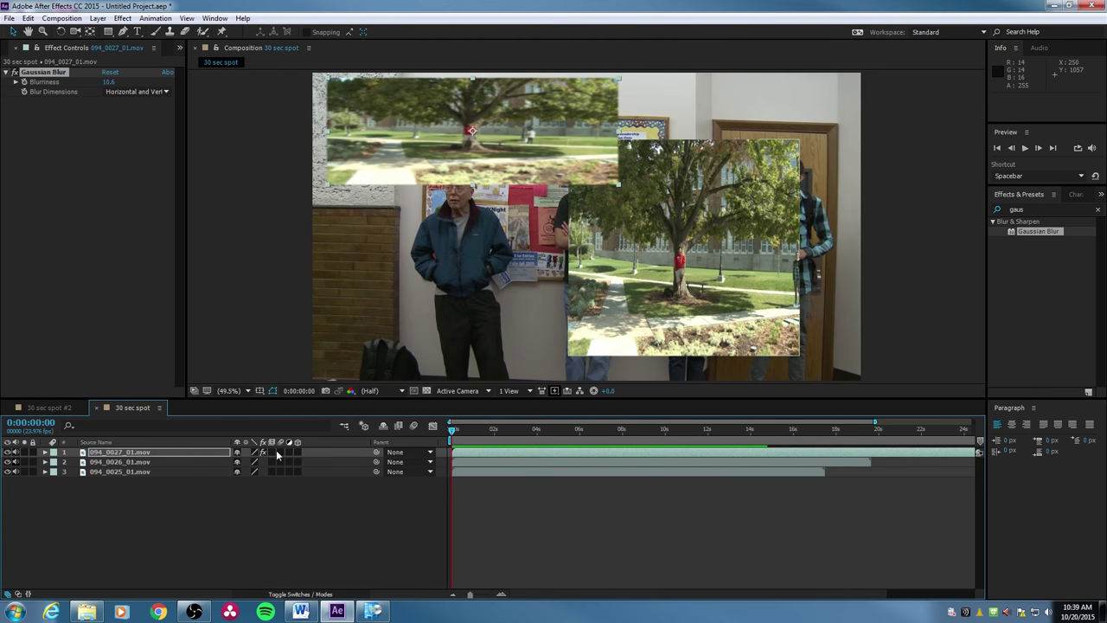
pyautogui.press('space')
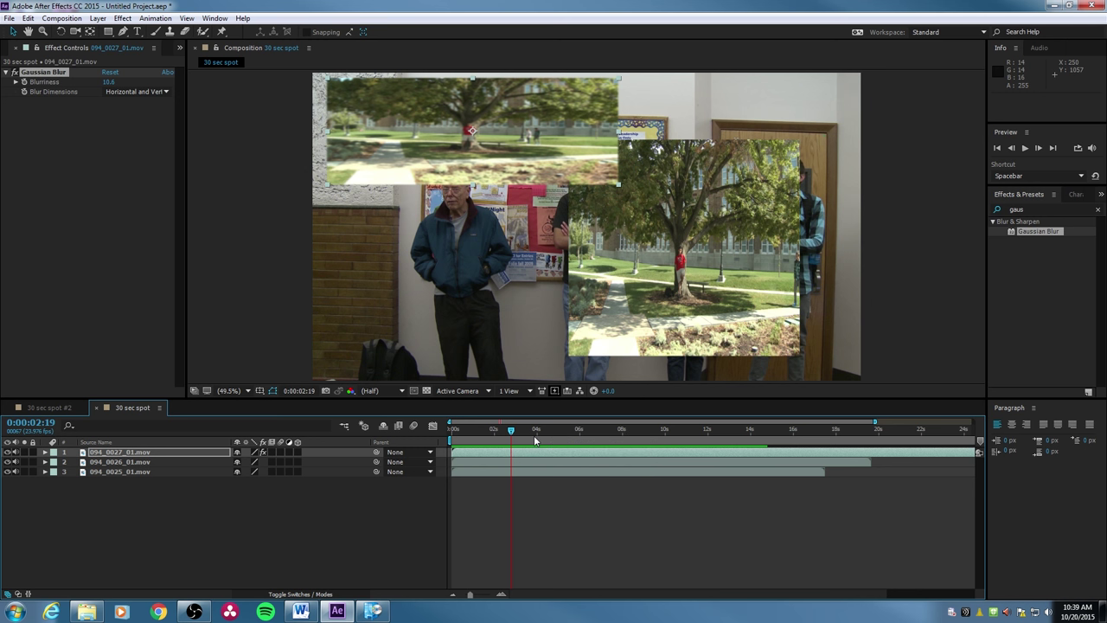
pyautogui.moveTo(534, 441); pyautogui.dragTo(516, 441)
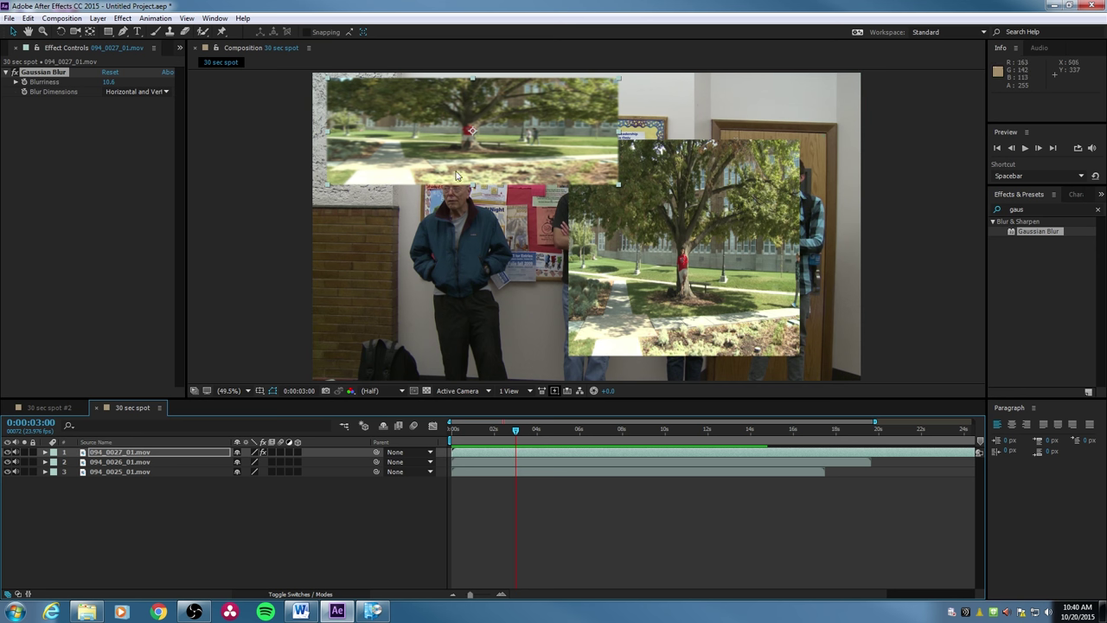
# Shift the 094_0027_01.mov clip slightly within the frame and undo the position changes
pyautogui.click(499, 180)
pyautogui.moveTo(499, 180); pyautogui.dragTo(486, 178)
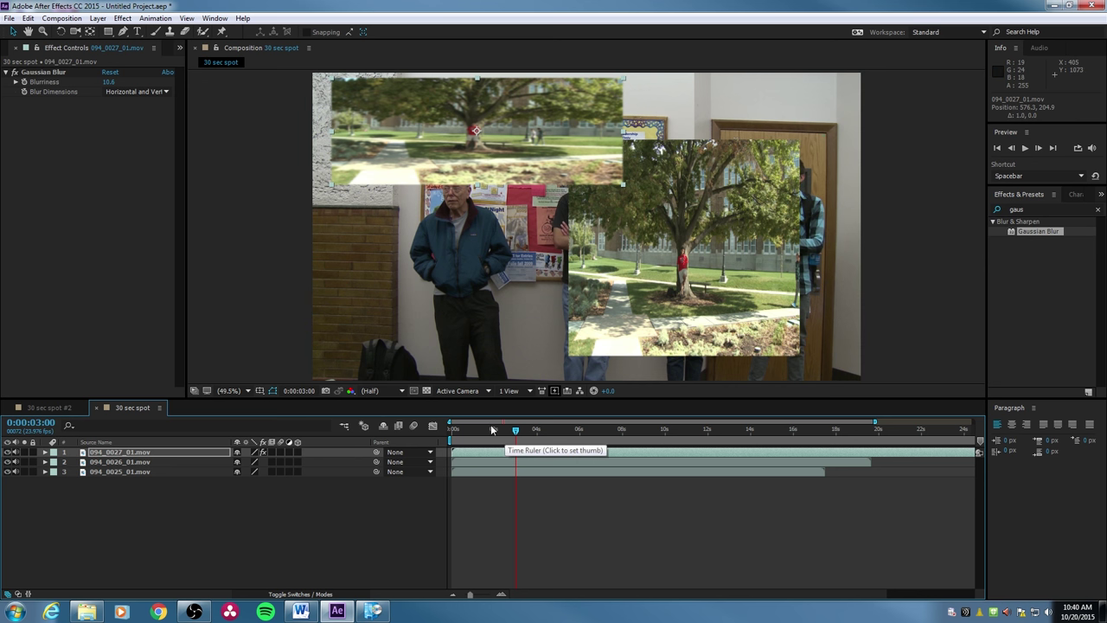
pyautogui.hotkey('ctrl', 'z')
pyautogui.hotkey('ctrl', 'z')
pyautogui.hotkey('ctrl', 'z')
pyautogui.hotkey('ctrl', 'z')
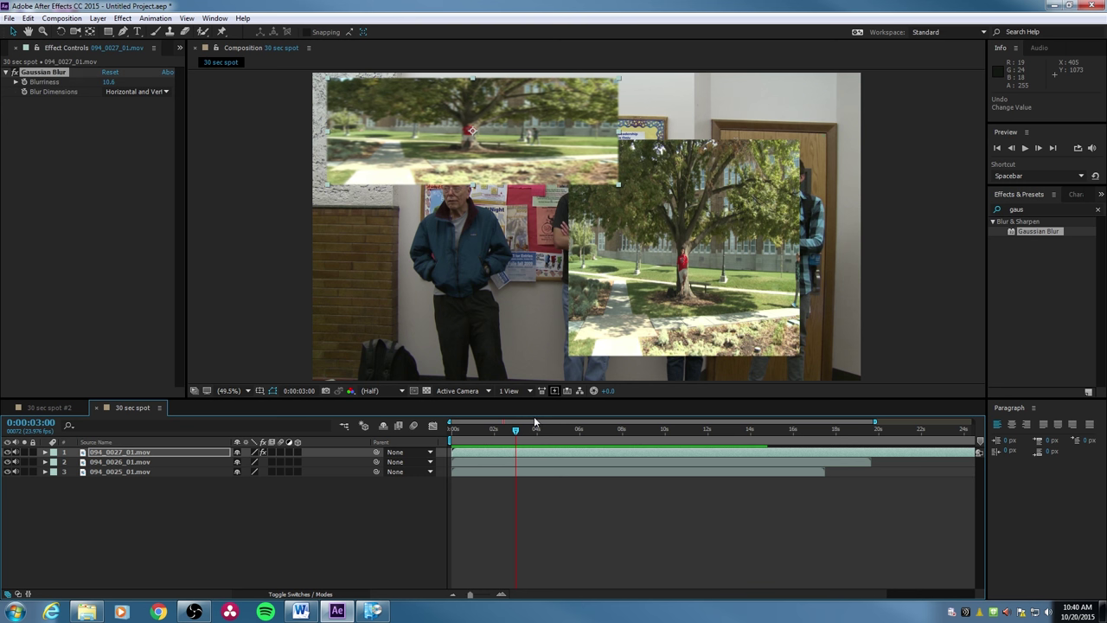
# Step one frame back and one frame forward around 0:00:03:00, and play the composition from there
pyautogui.press('pageup')
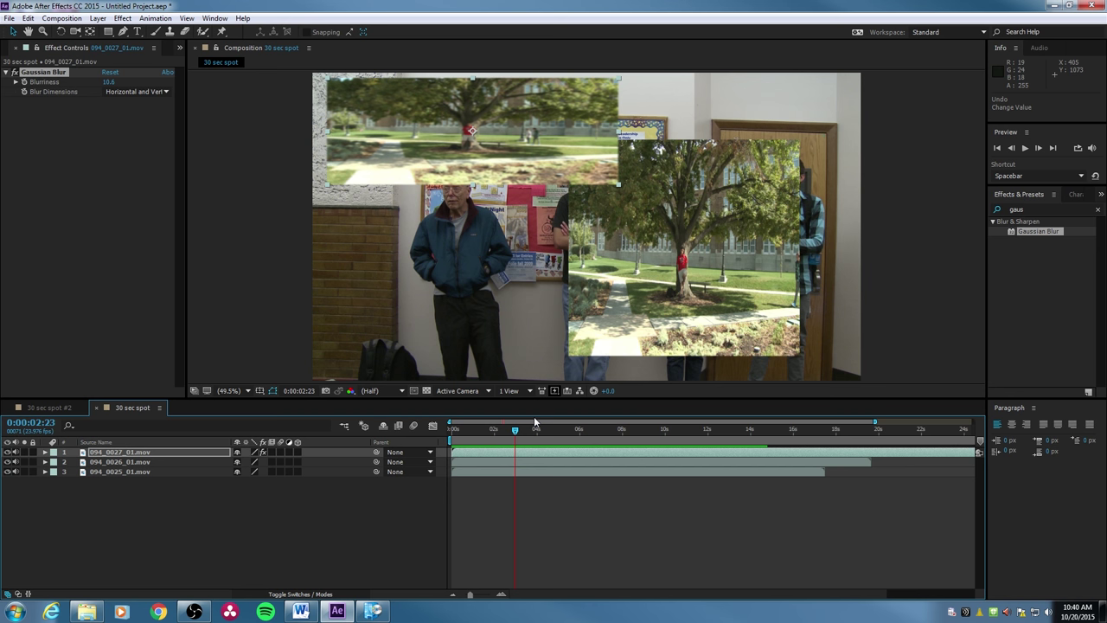
pyautogui.press('pagedown')
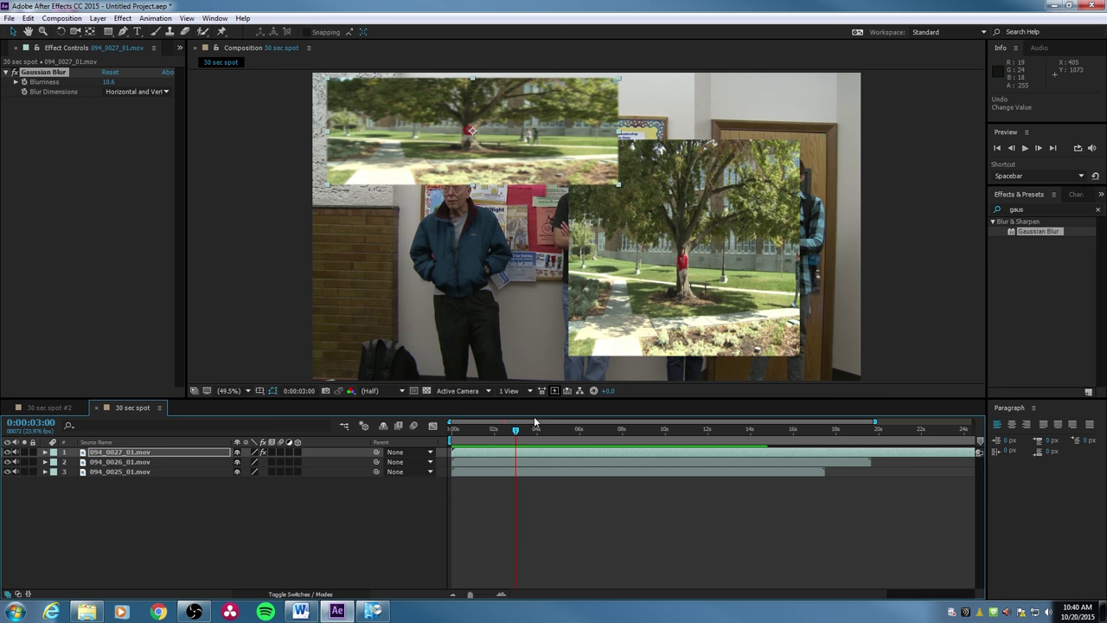
pyautogui.press('space')
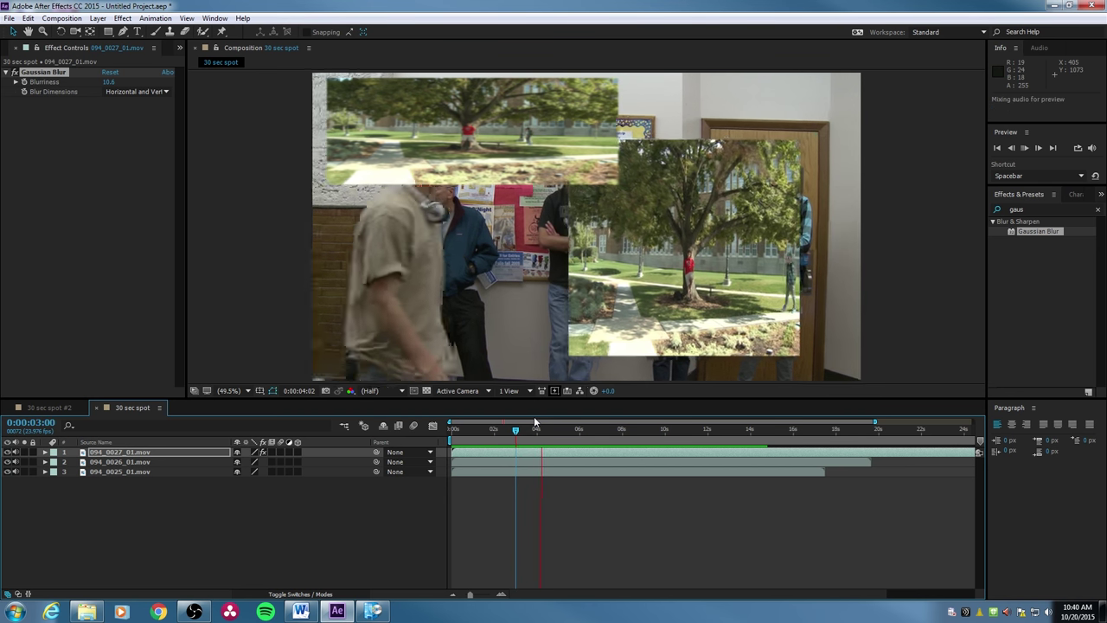
# Stop the playback at 0:00:06:01 and step back one frame at a time to 0:00:05:13
pyautogui.press('space')
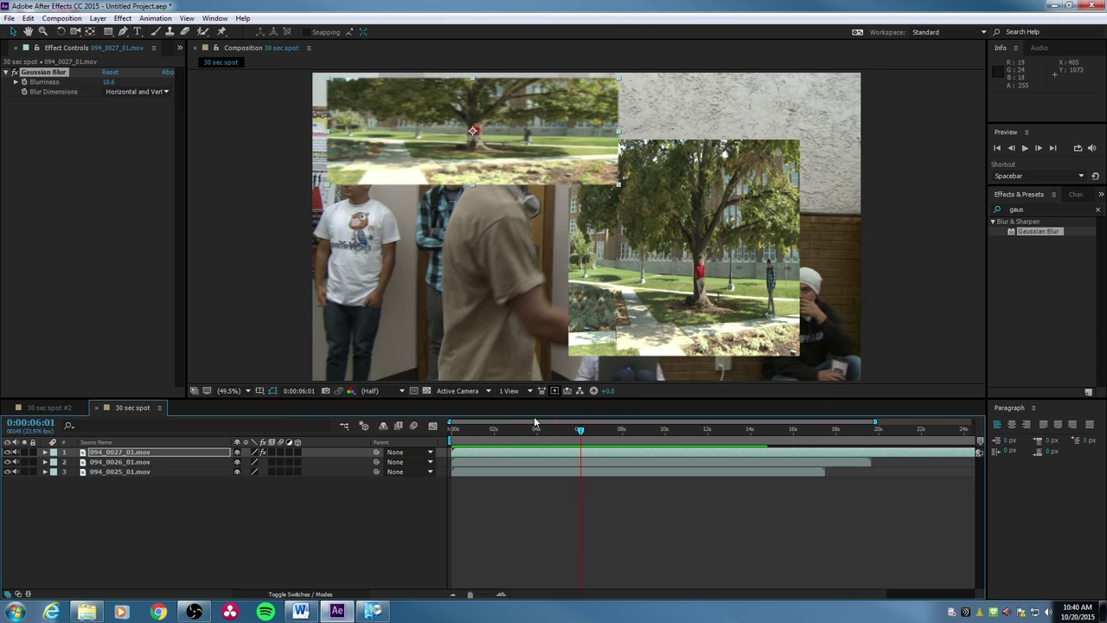
pyautogui.press('pageup')
pyautogui.press('pageup')
pyautogui.press('pageup')
pyautogui.press('pageup')
pyautogui.press('pageup')
pyautogui.press('pageup')
pyautogui.press('pageup')
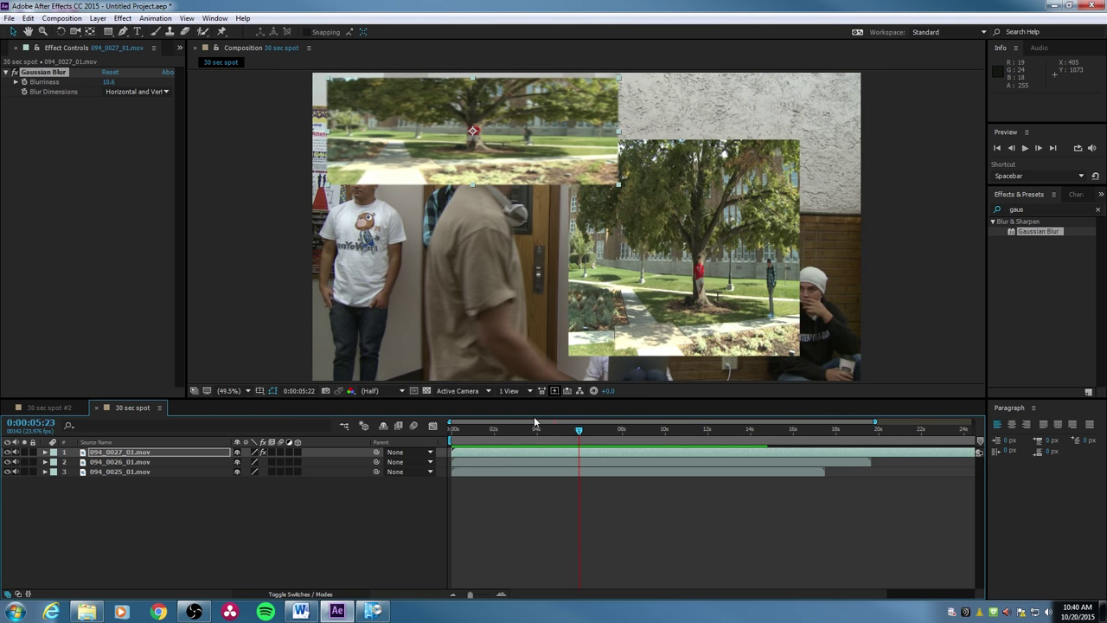
pyautogui.press('pageup')
pyautogui.press('pageup')
pyautogui.press('pageup')
pyautogui.press('pageup')
pyautogui.press('pageup')
pyautogui.press('pageup')
pyautogui.press('pageup')
pyautogui.press('pageup')
pyautogui.press('pageup')
pyautogui.press('pageup')
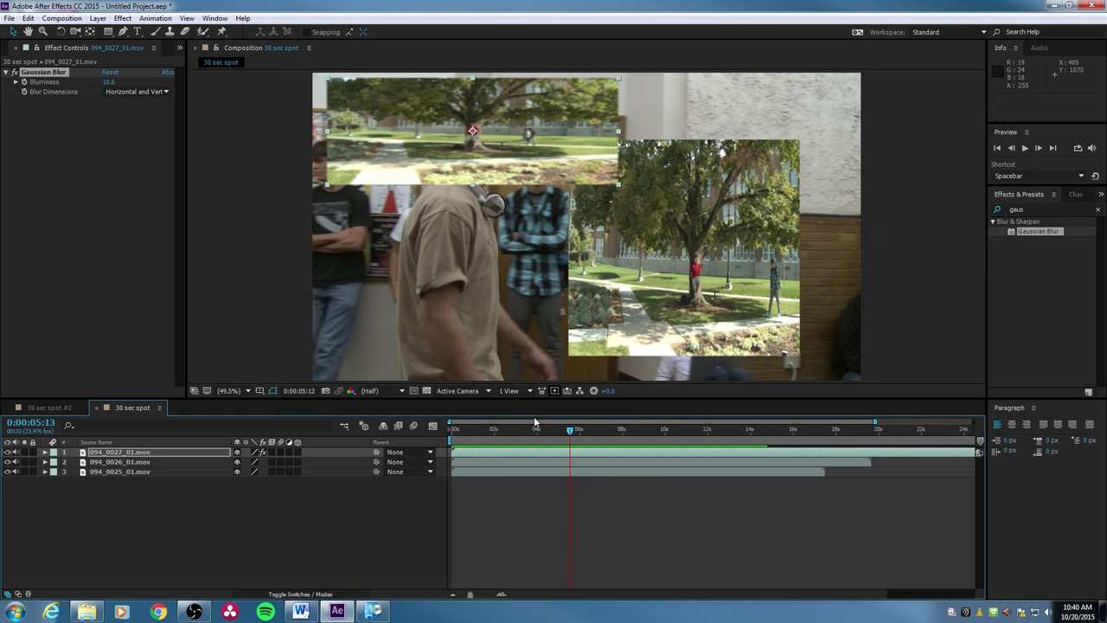
# Step forward one frame at a time through the composition to 0:00:05:23
pyautogui.press('pagedown')
pyautogui.press('pagedown')
pyautogui.press('pagedown')
pyautogui.press('pagedown')
pyautogui.press('pagedown')
pyautogui.press('pagedown')
pyautogui.press('pagedown')
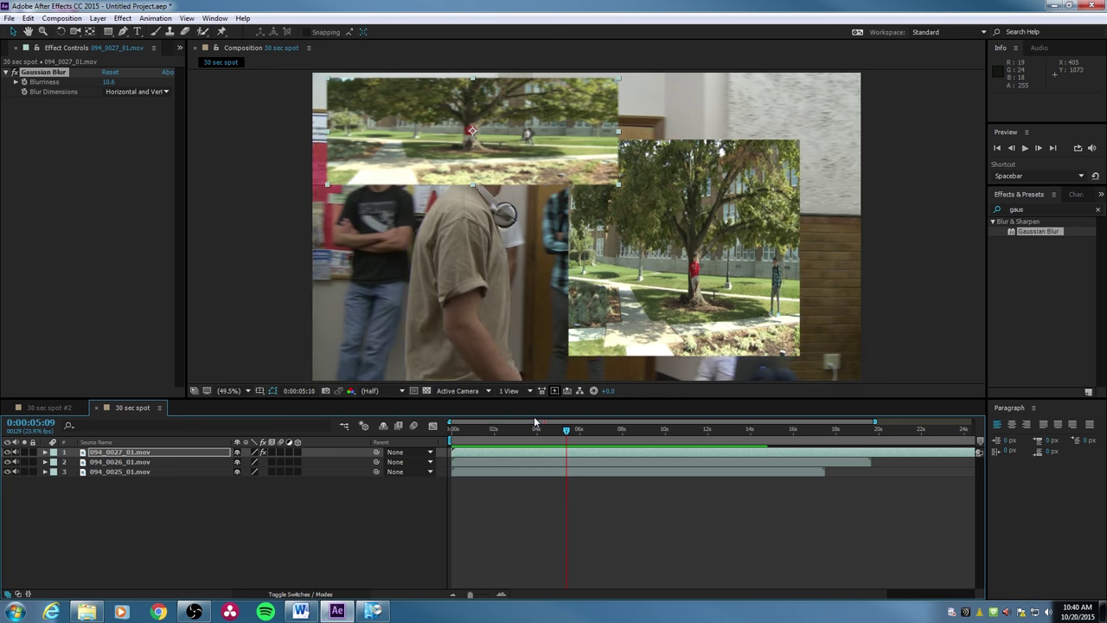
pyautogui.press('pagedown')
pyautogui.press('pagedown')
pyautogui.press('pagedown')
pyautogui.press('pagedown')
pyautogui.press('pagedown')
pyautogui.press('pagedown')
pyautogui.press('pagedown')
pyautogui.press('pagedown')
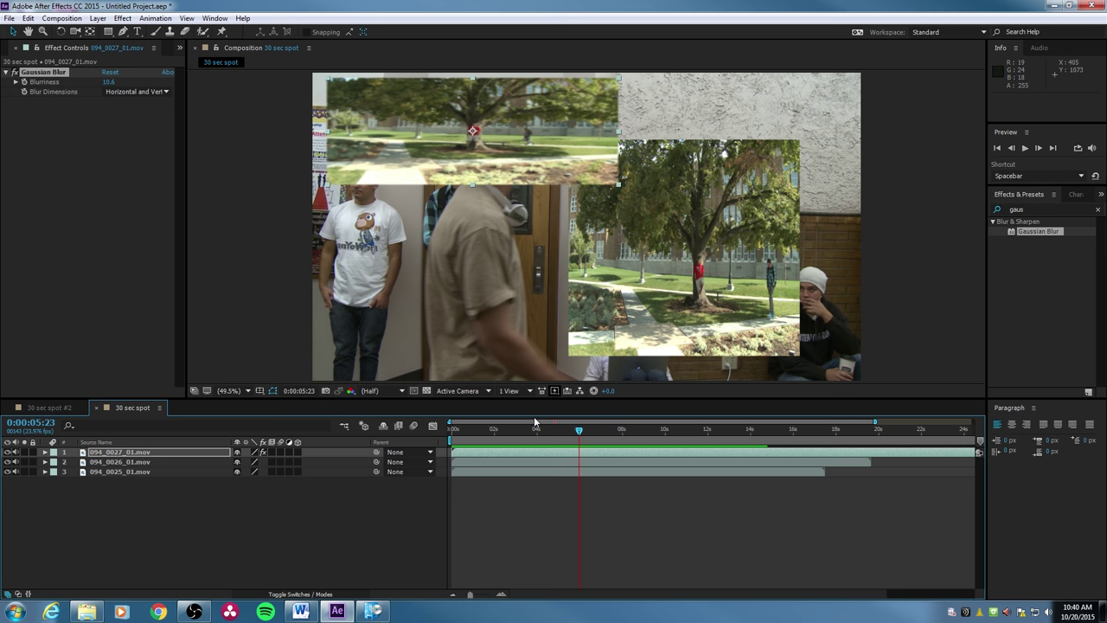
# Jump the current time back in ten-frame increments to 0:00:02:15
pyautogui.hotkey('shift', 'pageup')
pyautogui.hotkey('shift', 'pageup')
pyautogui.hotkey('shift', 'pageup')
pyautogui.hotkey('shift', 'pageup')
pyautogui.hotkey('shift', 'pageup')
pyautogui.hotkey('shift', 'pageup')
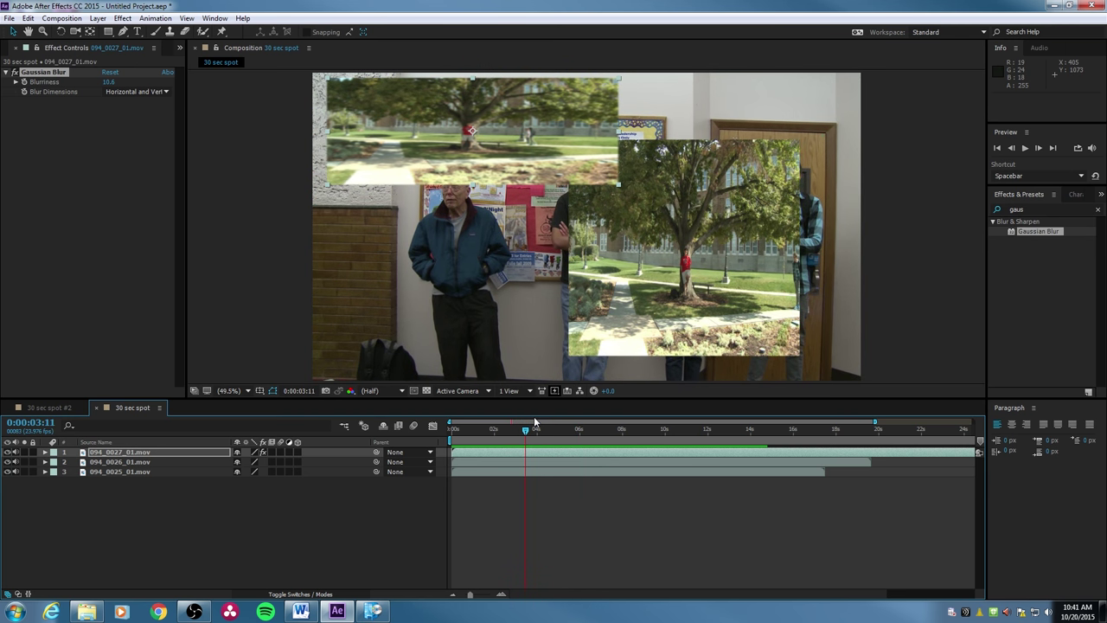
pyautogui.hotkey('shift', 'pageup')
pyautogui.hotkey('shift', 'pageup')
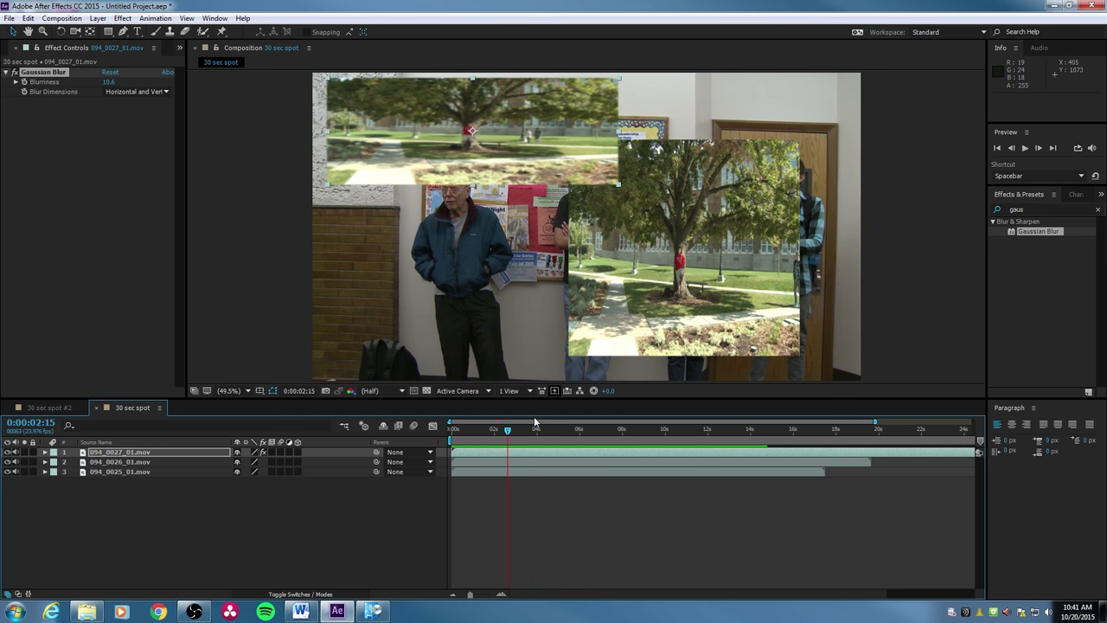
# Advance the composition to 0:00:05:03 and return to 0:00:02:15 in ten-frame jumps
pyautogui.press('space')
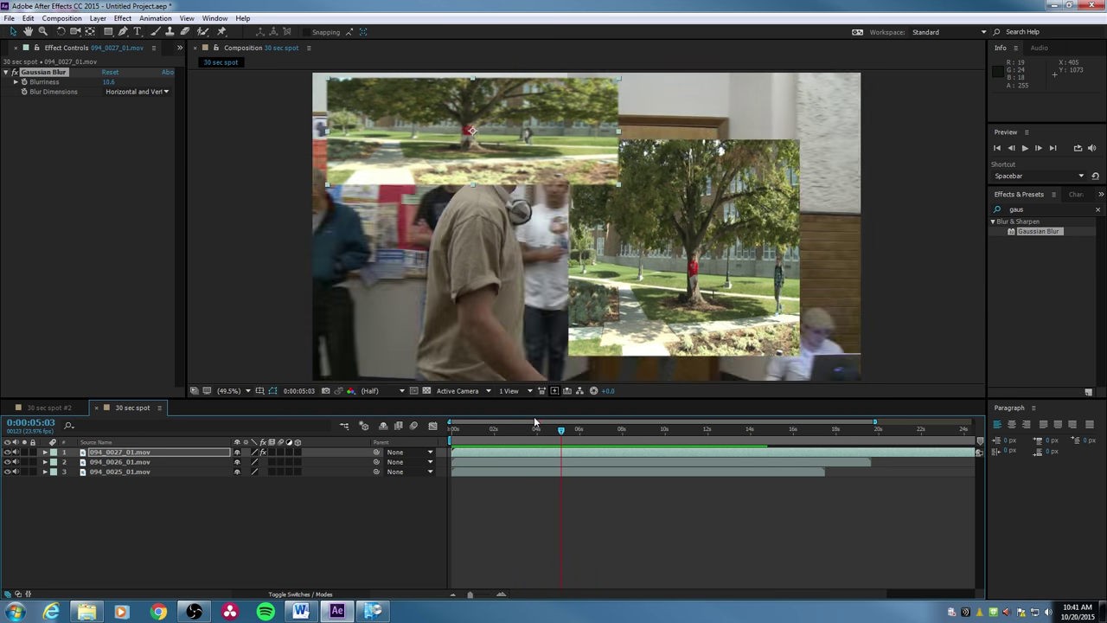
pyautogui.hotkey('shift', 'pageup')
pyautogui.hotkey('shift', 'pageup')
pyautogui.hotkey('shift', 'pageup')
pyautogui.hotkey('shift', 'pageup')
pyautogui.hotkey('shift', 'pageup')
pyautogui.hotkey('shift', 'pageup')
pyautogui.hotkey('shift', 'pageup')
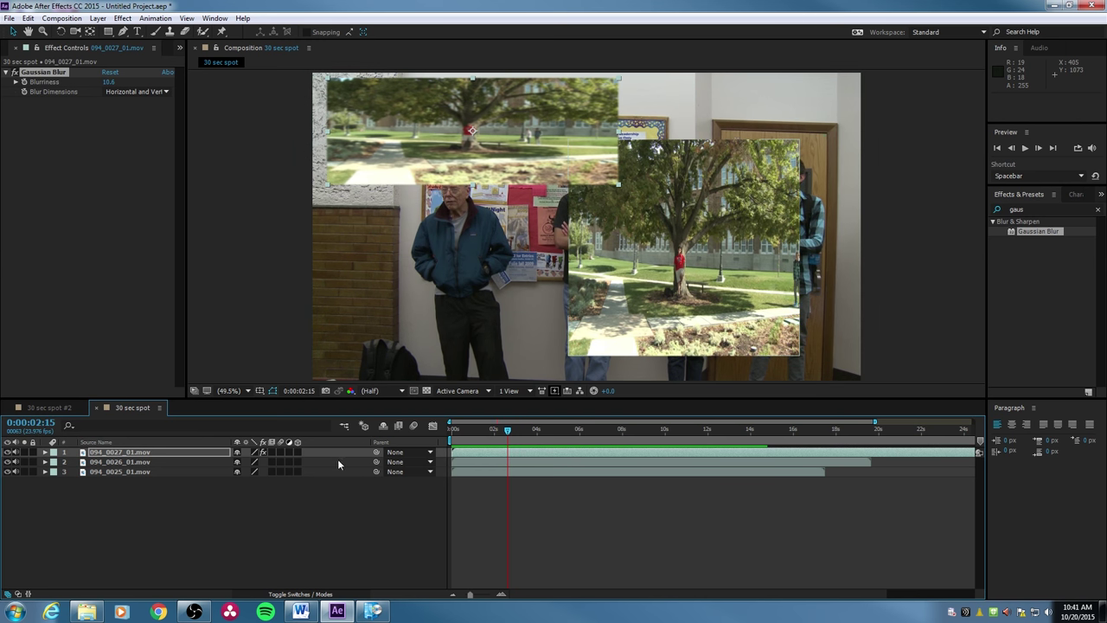
# Show the project's folders with VIDEO collapsed and delete all three layers from the 30 sec spot composition
pyautogui.moveTo(178, 490); pyautogui.dragTo(142, 451)
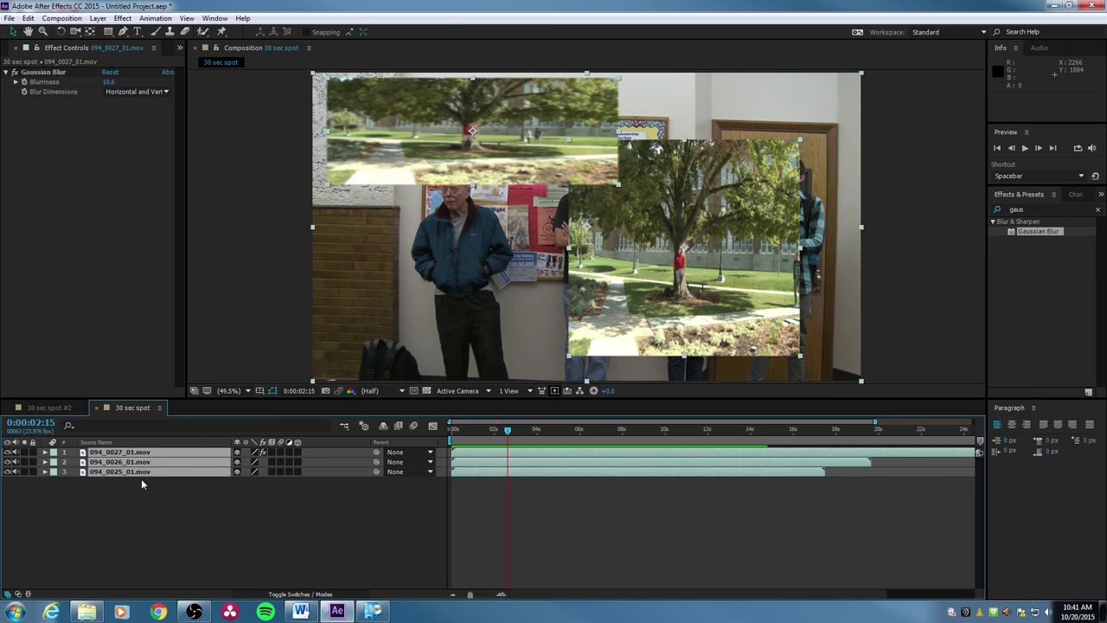
pyautogui.click(162, 480)
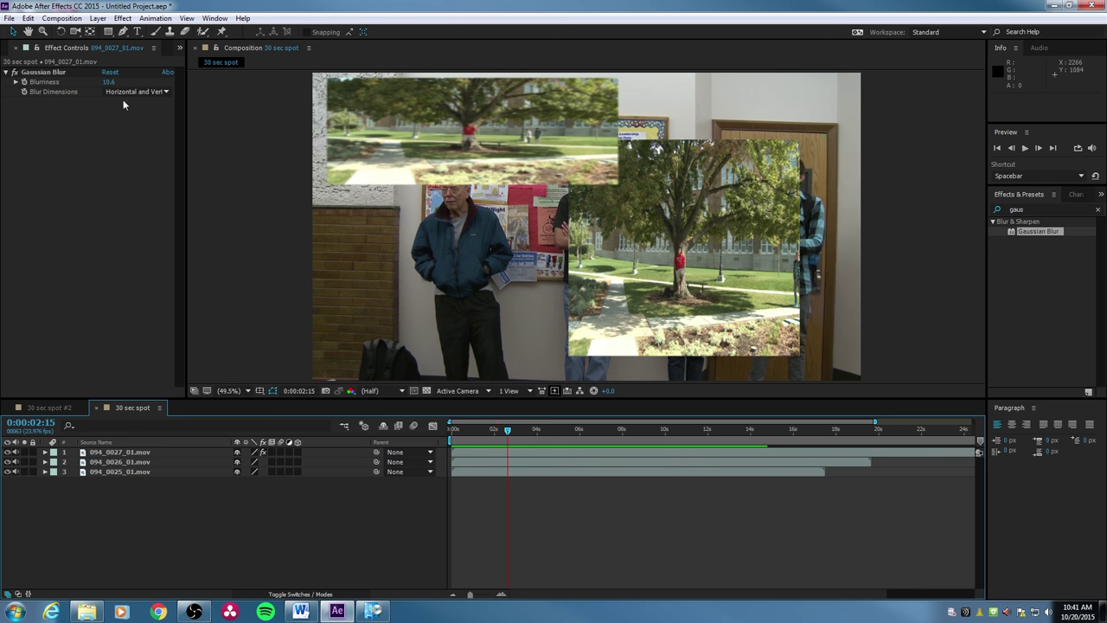
pyautogui.click(120, 298)
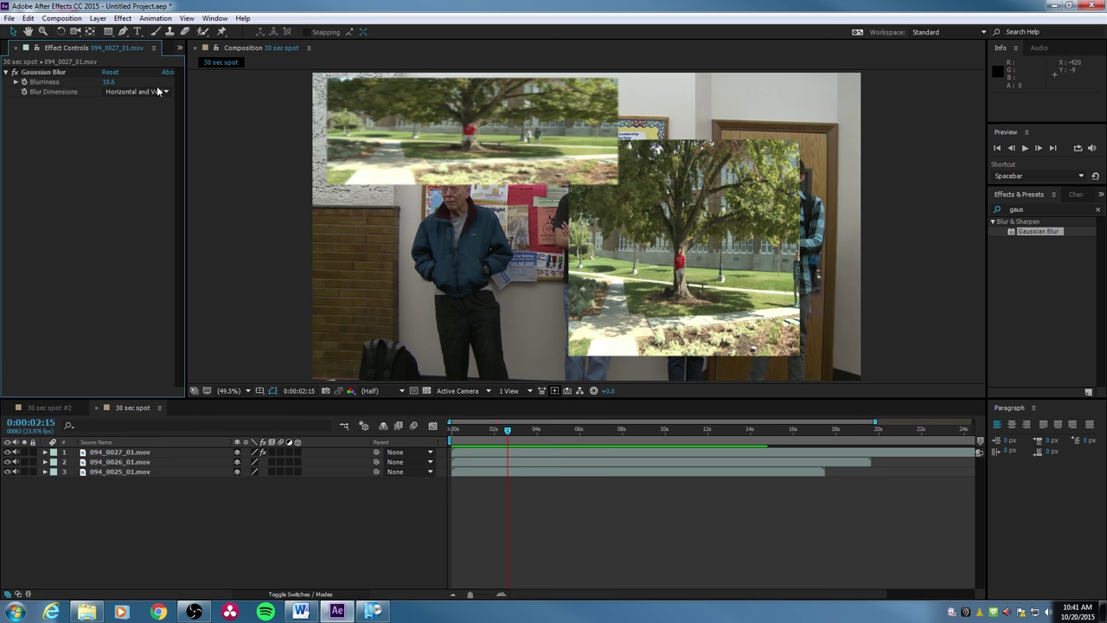
pyautogui.click(180, 48)
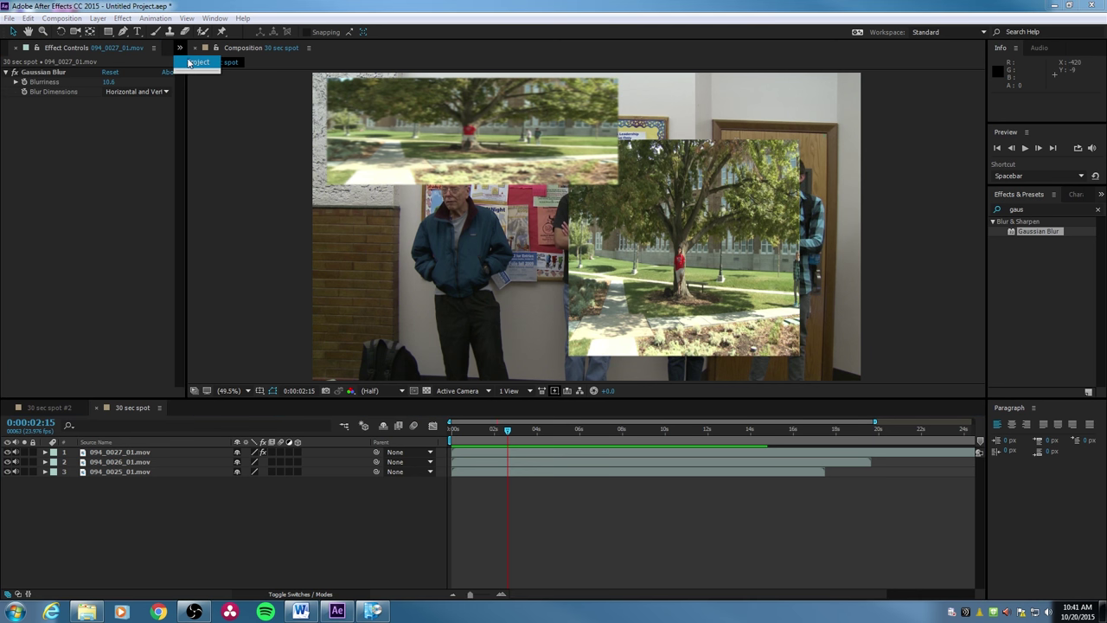
pyautogui.click(197, 62)
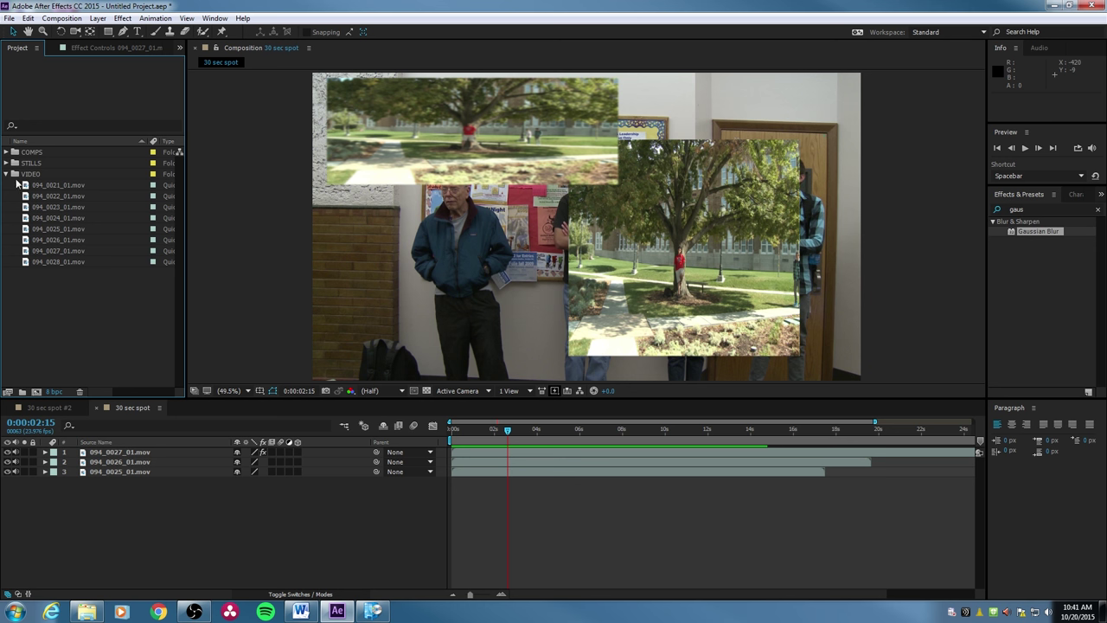
pyautogui.click(6, 174)
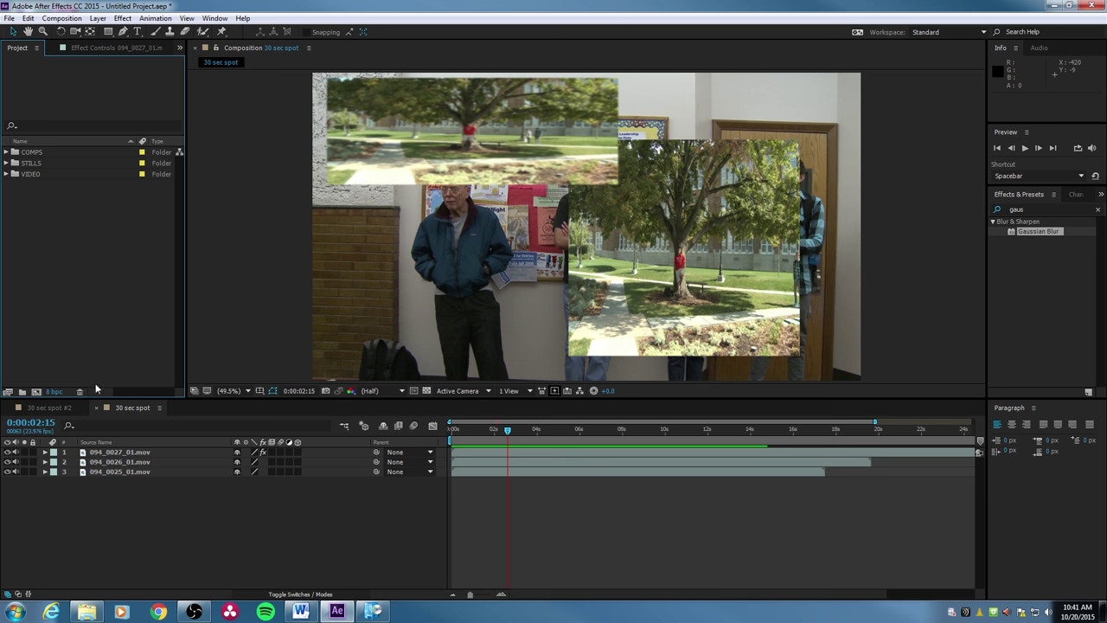
pyautogui.moveTo(144, 514); pyautogui.dragTo(118, 451)
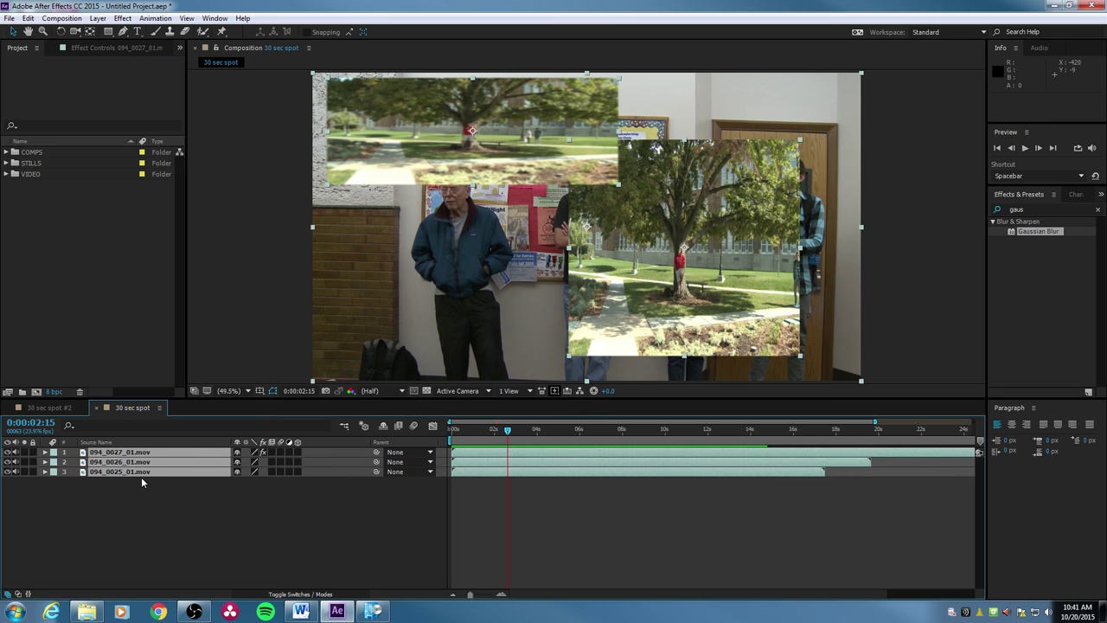
pyautogui.press('Delete')
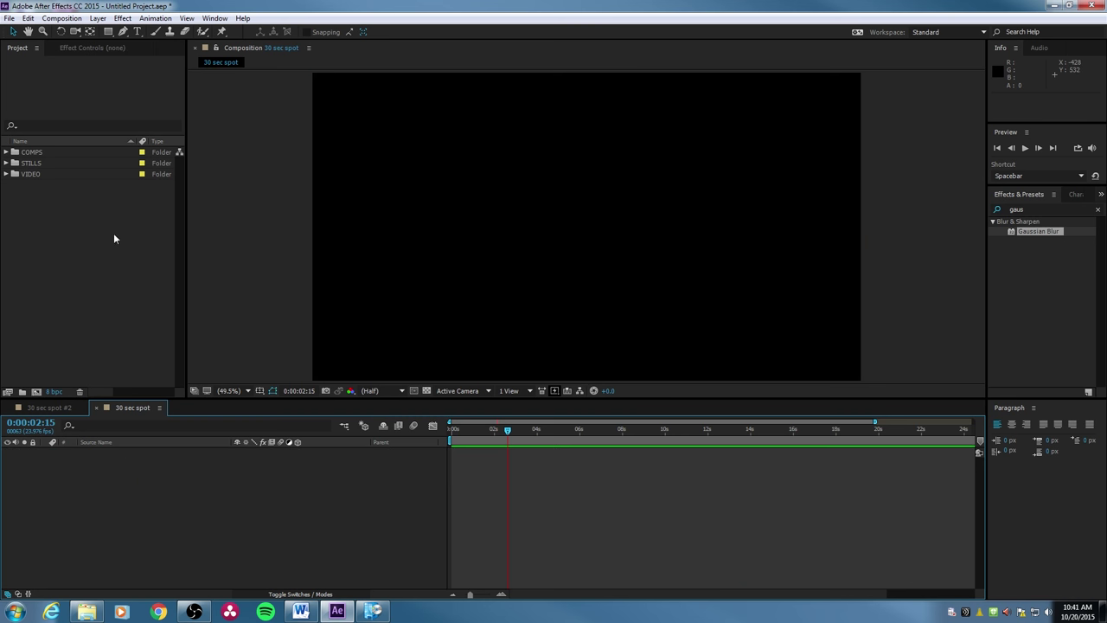
# Try 094_0026_01.mov from the VIDEO folder in the empty composition and remove it again, returning the current time to 0:00:00:00
pyautogui.click(113, 232)
pyautogui.click(7, 174)
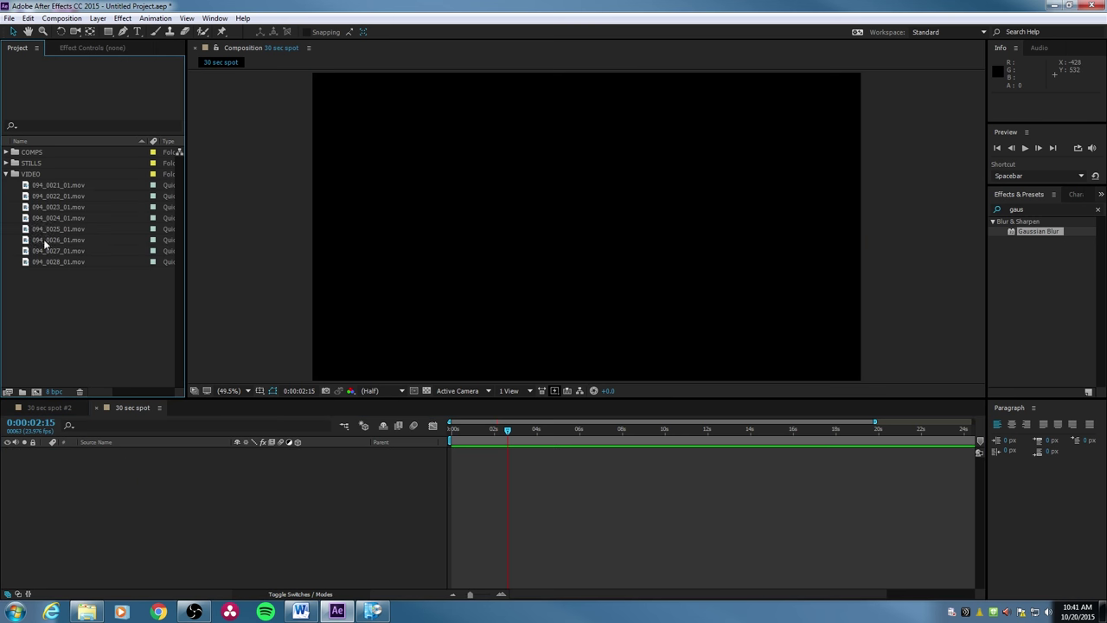
pyautogui.moveTo(45, 240); pyautogui.dragTo(125, 459)
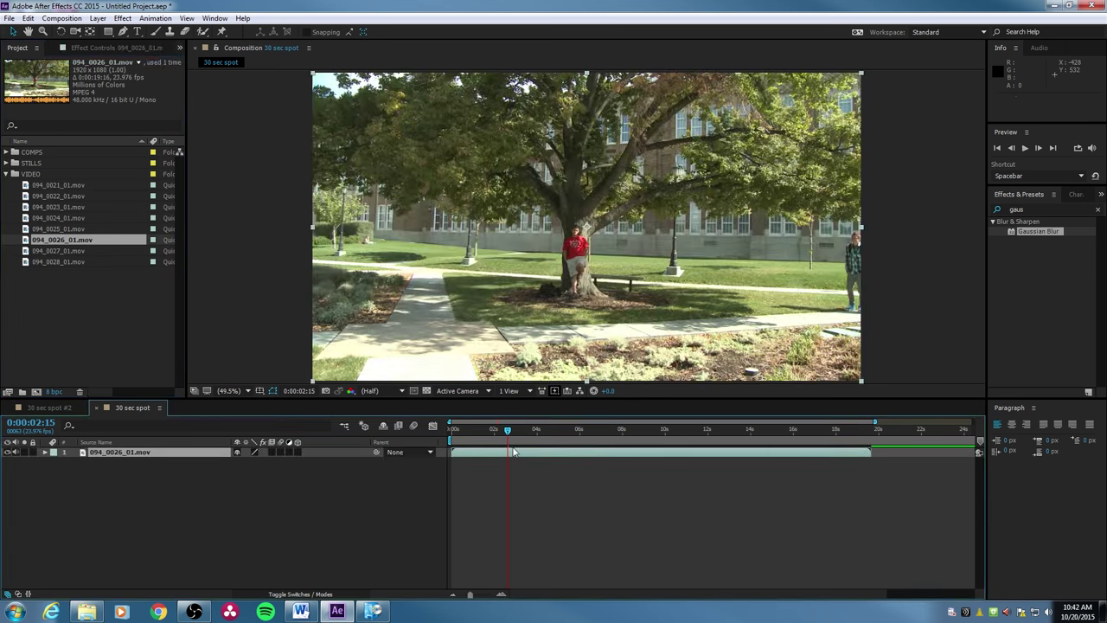
pyautogui.moveTo(508, 433); pyautogui.dragTo(449, 440)
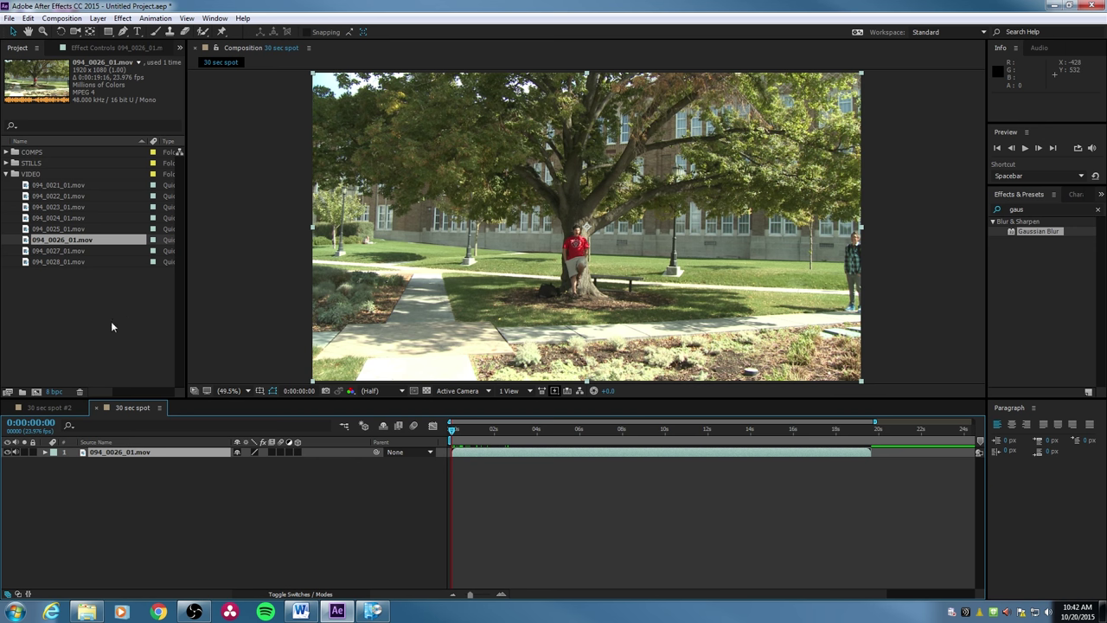
pyautogui.click(85, 451)
pyautogui.press('Delete')
# Open 094_0026_01.mov as footage, preview its opening seconds, and park its playhead at 4:02:57:17
pyautogui.doubleClick(28, 243)
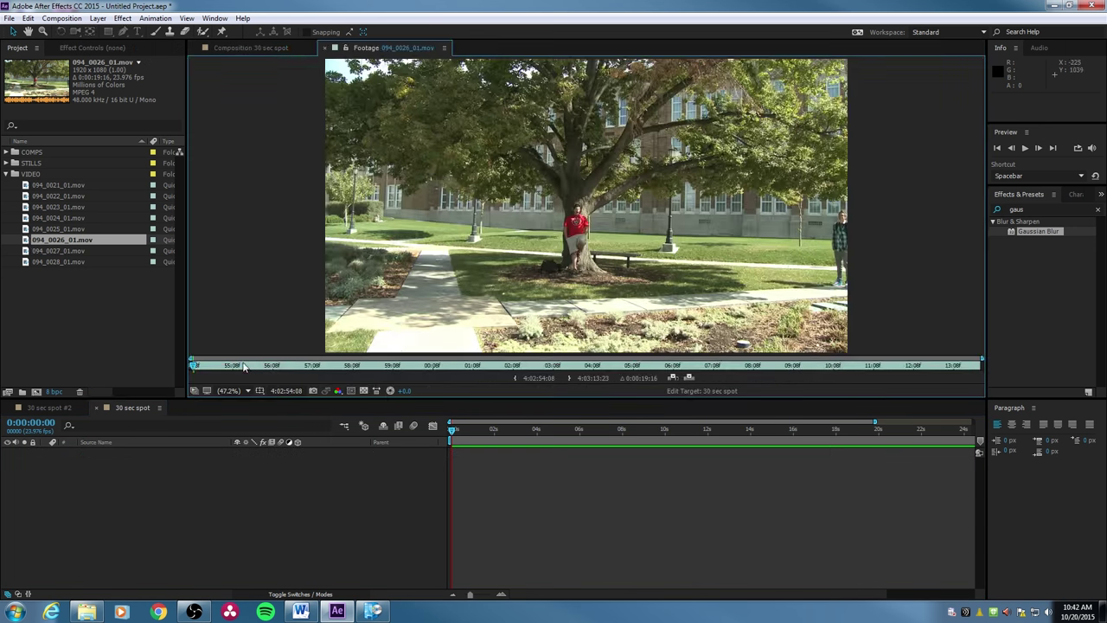
pyautogui.moveTo(246, 366); pyautogui.dragTo(340, 380)
pyautogui.press('space')
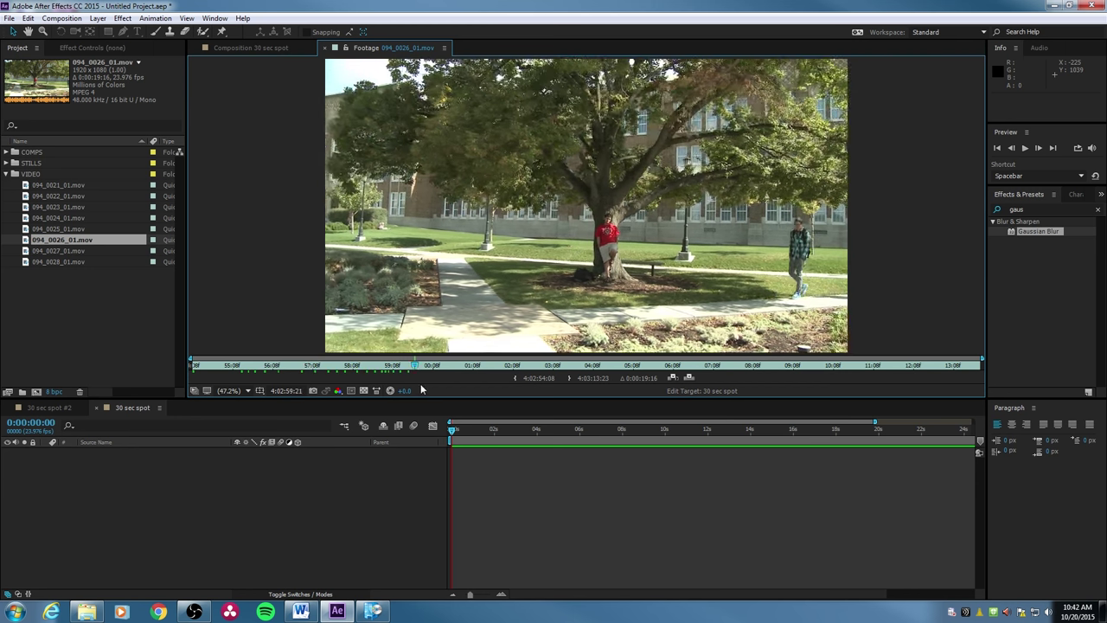
pyautogui.moveTo(422, 364)
pyautogui.mouseDown()
pyautogui.moveTo(315, 379)
pyautogui.moveTo(328, 378)
pyautogui.mouseUp()
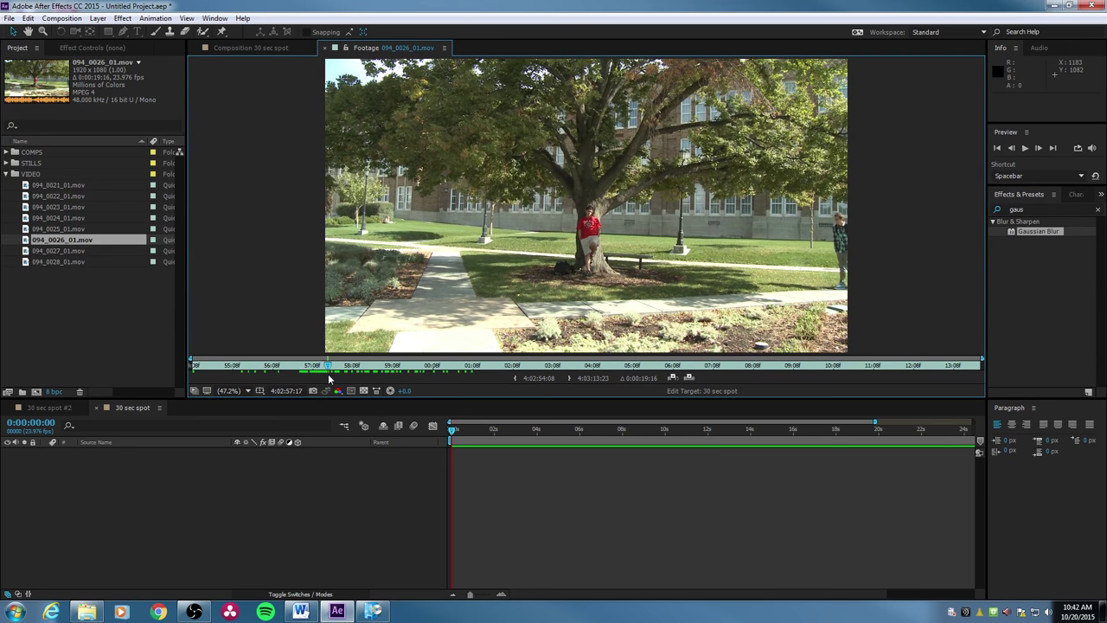
pyautogui.press('space')
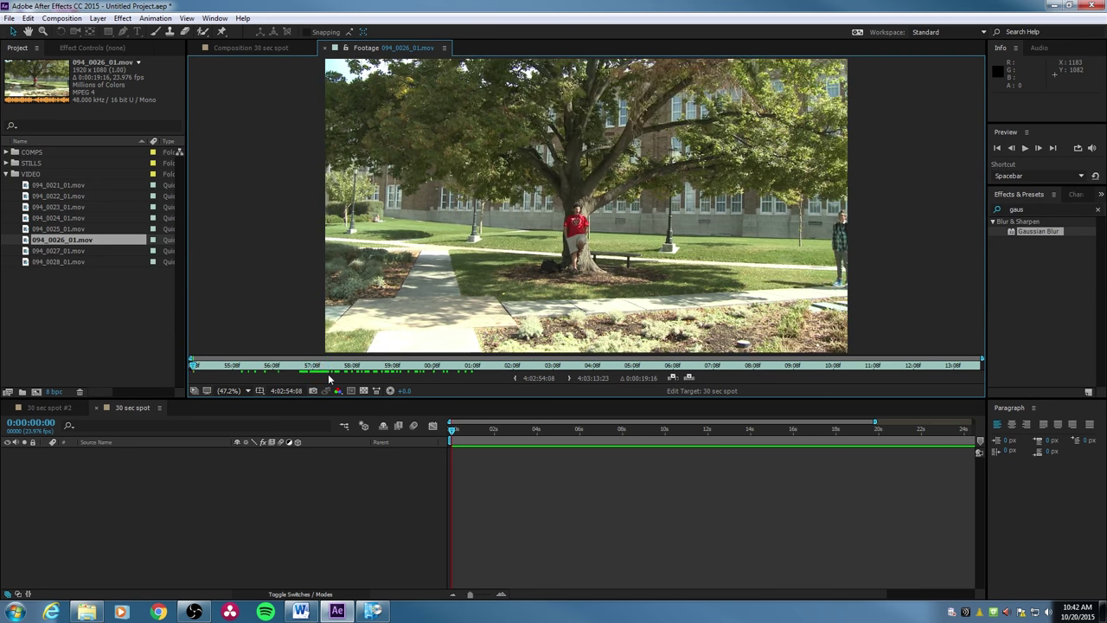
pyautogui.press('space')
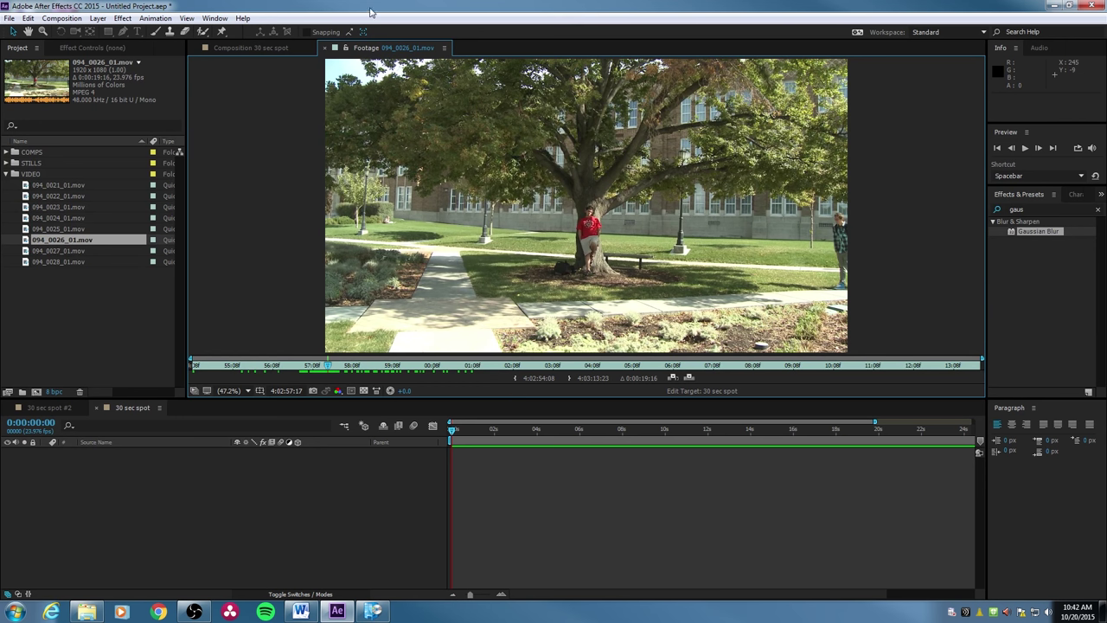
# Set the footage's In point at 4:02:57:17, undo it, and set it again at the same frame
pyautogui.click(516, 380)
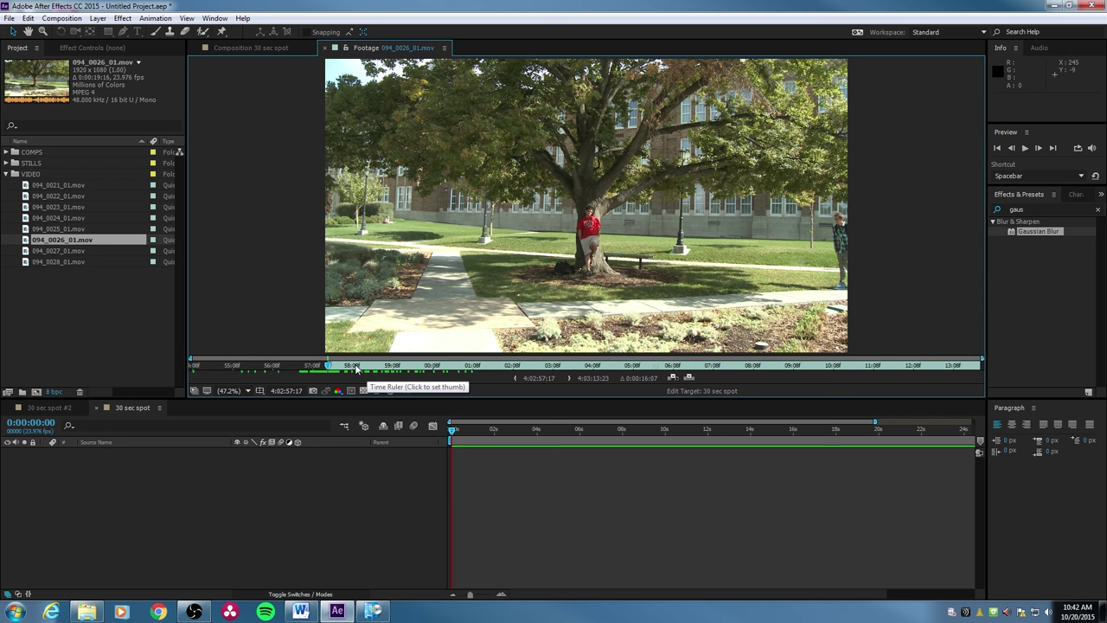
pyautogui.hotkey('ctrl', 'z')
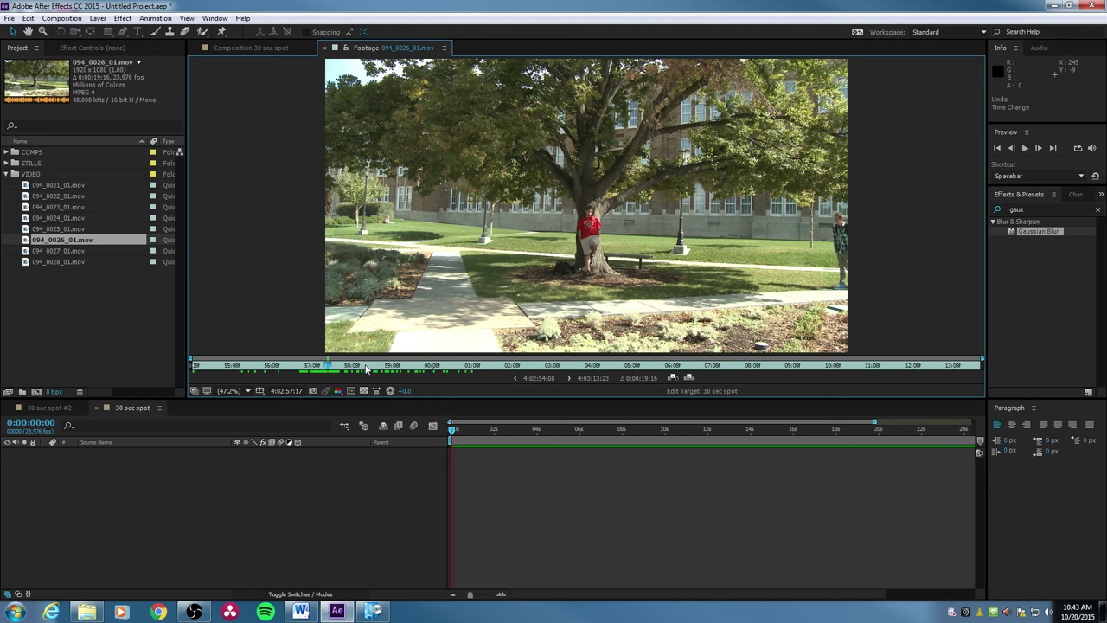
pyautogui.hotkey('alt', '[')
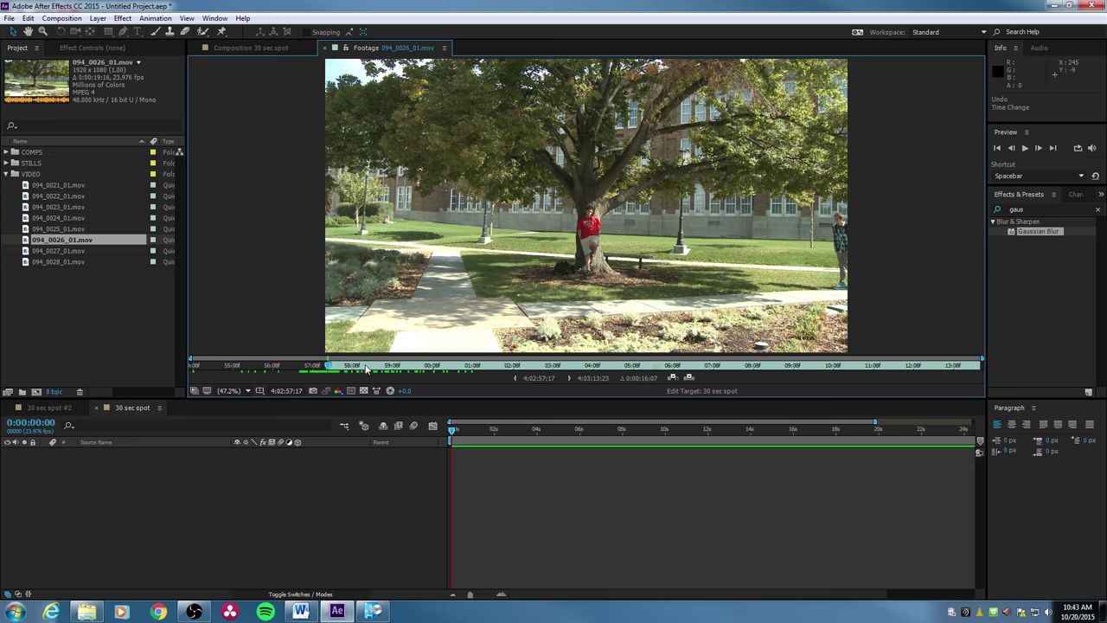
# Set the footage's Out point at 4:03:09:12 and overlay the trimmed clip into the 30 sec spot composition
pyautogui.press('space')
pyautogui.moveTo(422, 369); pyautogui.dragTo(802, 382)
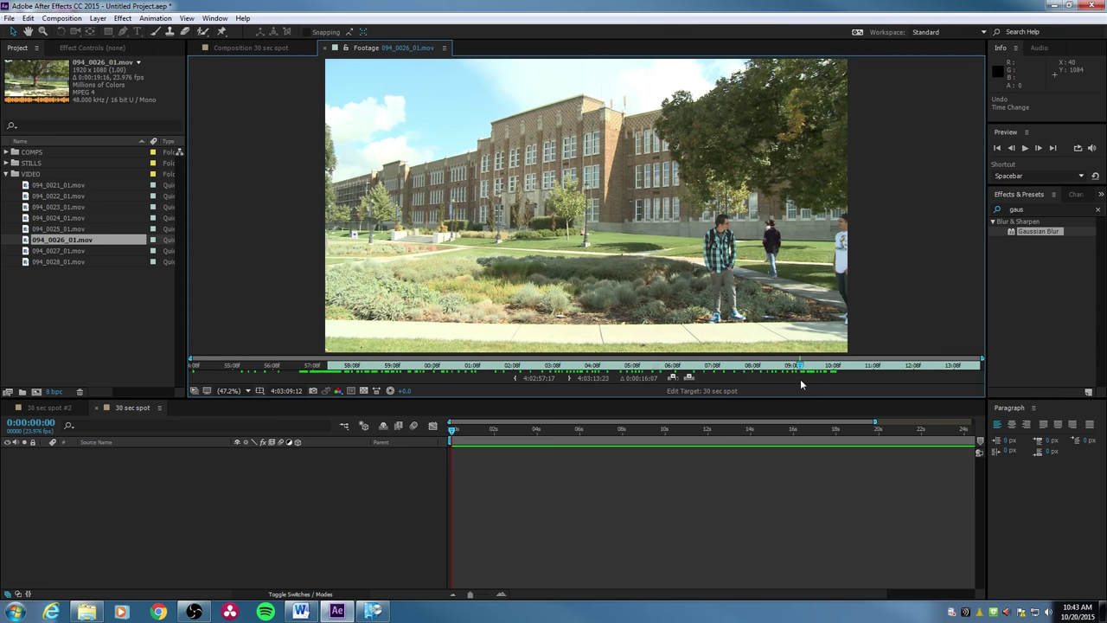
pyautogui.hotkey('alt', ']')
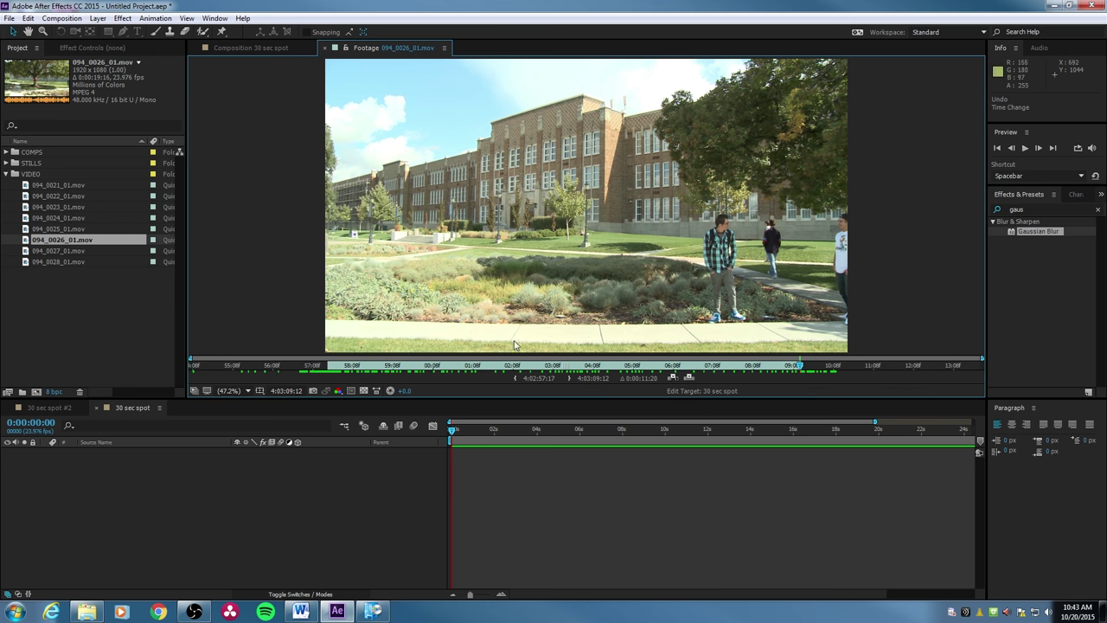
pyautogui.click(689, 378)
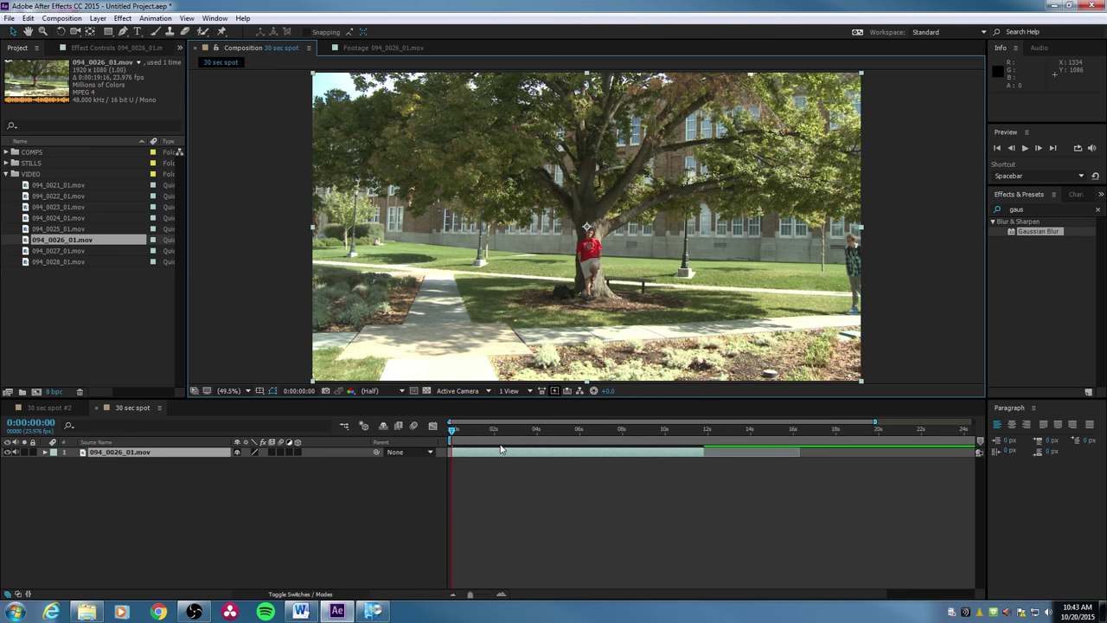
# Slide the trimmed 094_0026_01.mov layer to start at 0:00:04:11, scrub through it, and pull it back to start at 0:00:02:10
pyautogui.moveTo(504, 452); pyautogui.dragTo(600, 452)
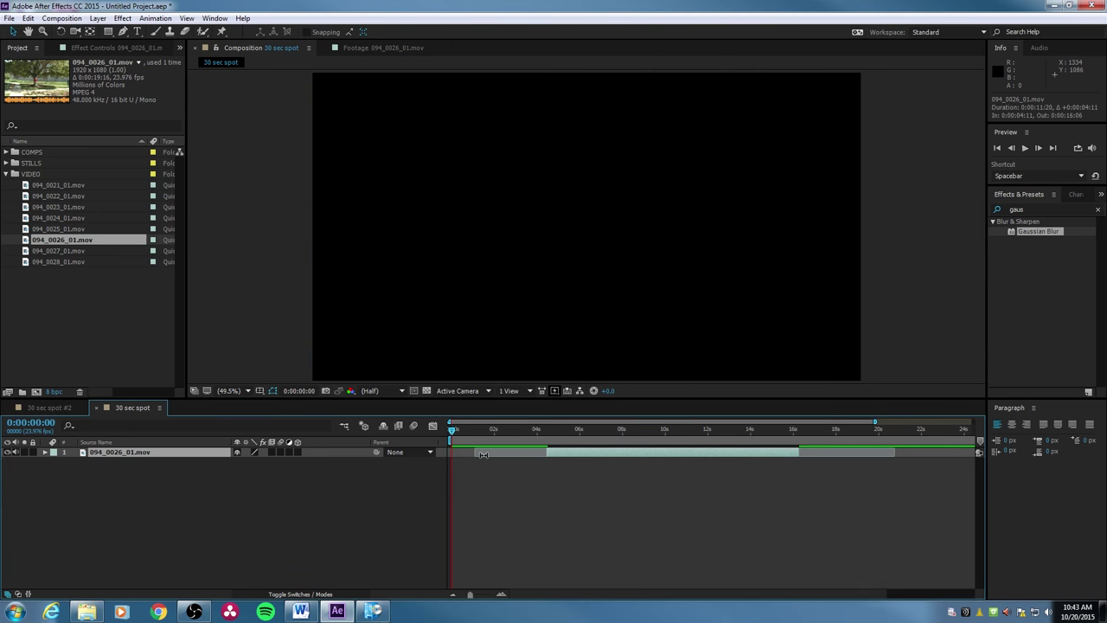
pyautogui.moveTo(473, 430); pyautogui.dragTo(817, 436)
pyautogui.moveTo(822, 429); pyautogui.dragTo(633, 430)
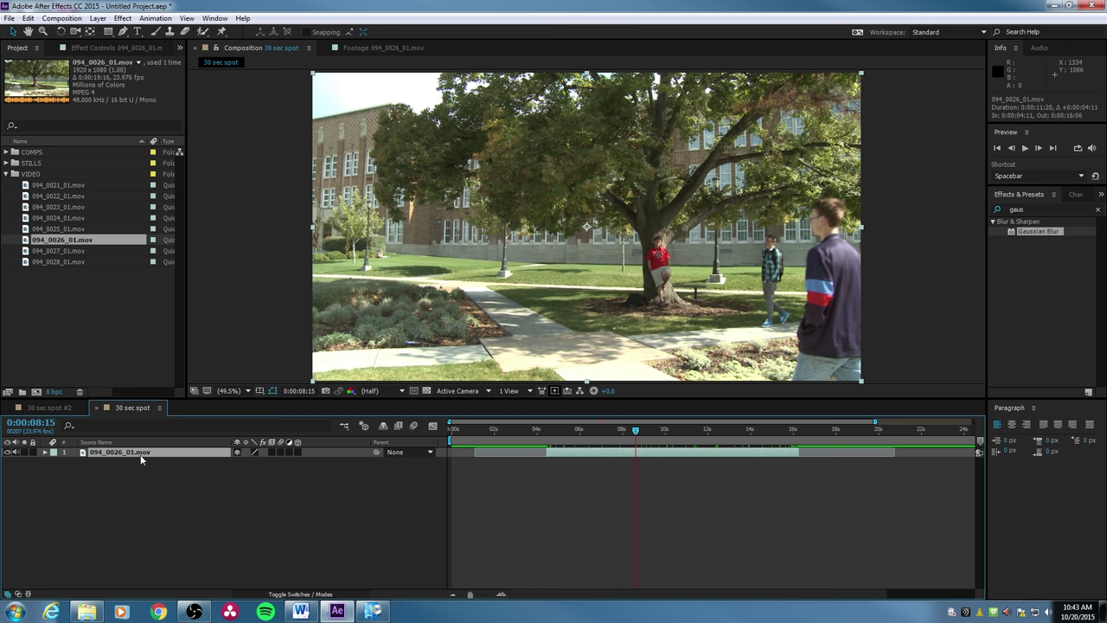
pyautogui.moveTo(594, 430); pyautogui.dragTo(524, 451)
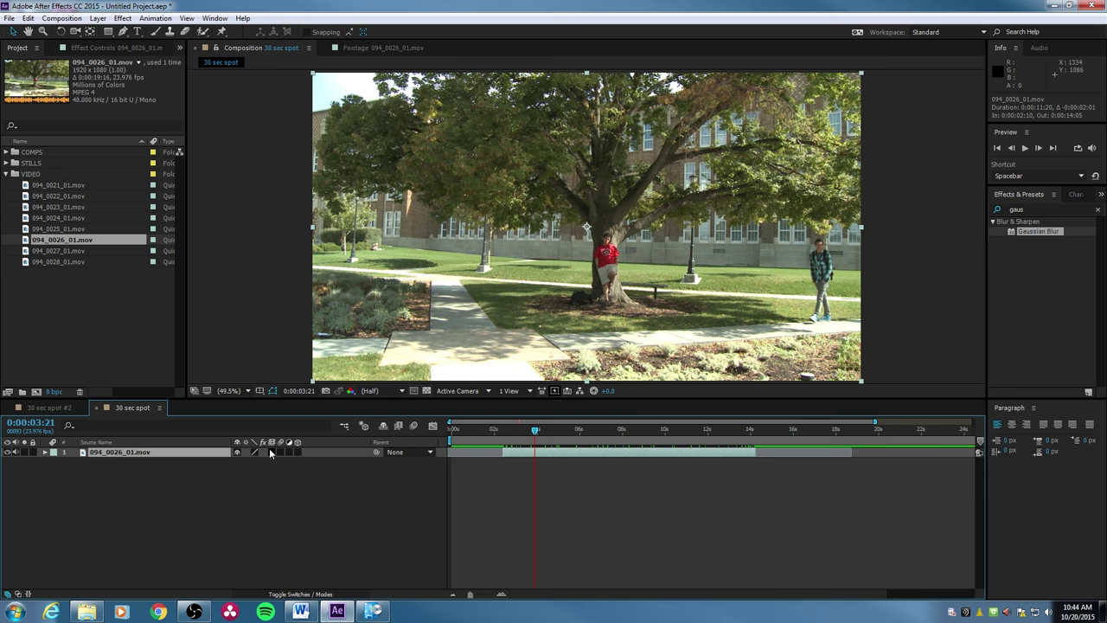
pyautogui.click(465, 430)
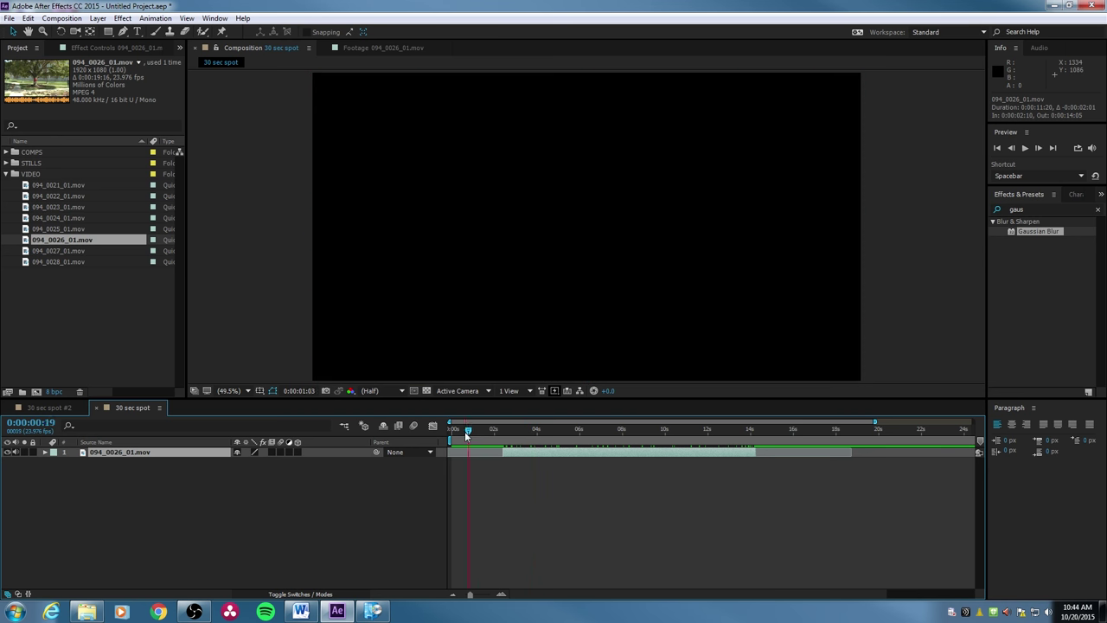
# Preview the 30 sec spot composition from its start and through the clip's ending, checking the empty stretches before and after it
pyautogui.click(509, 430)
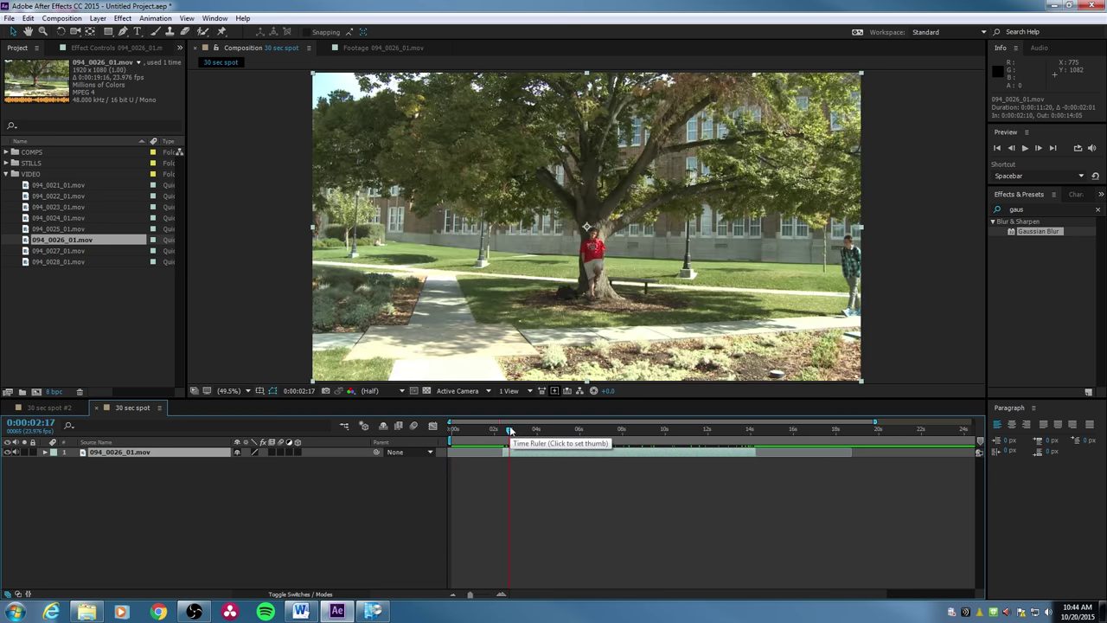
pyautogui.press('Home')
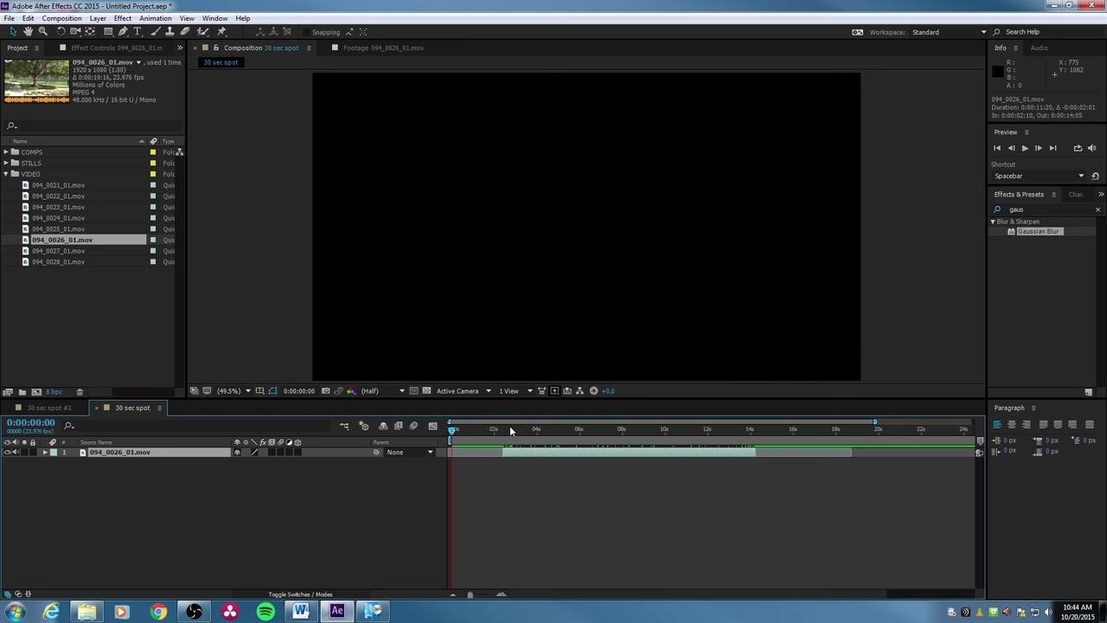
pyautogui.press('End')
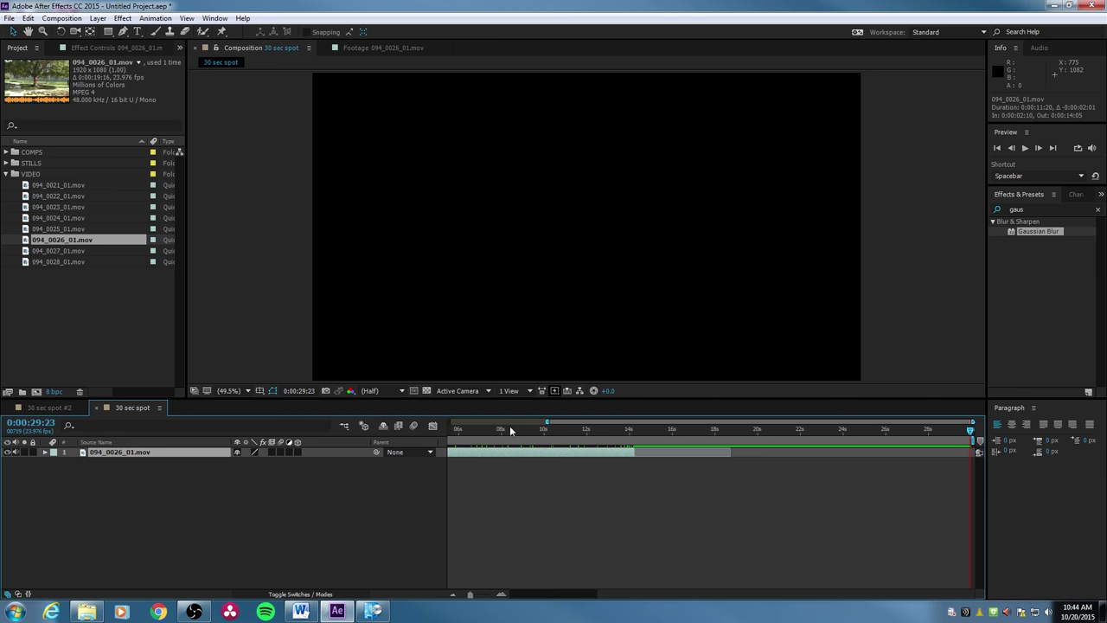
pyautogui.press('Home')
pyautogui.press('space')
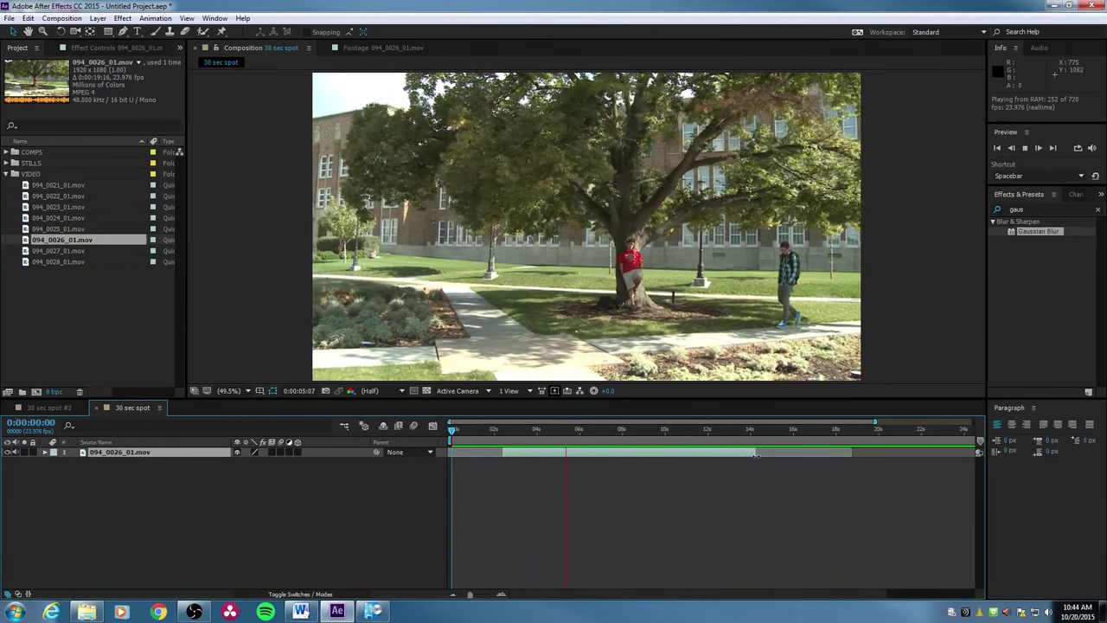
pyautogui.moveTo(712, 429); pyautogui.dragTo(740, 430)
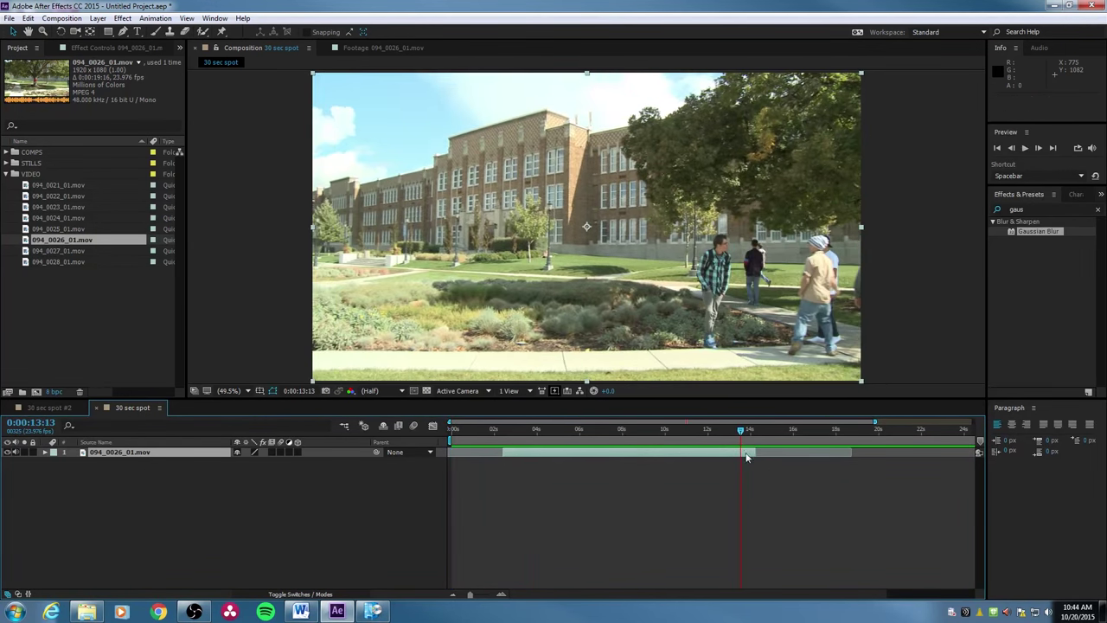
pyautogui.press('space')
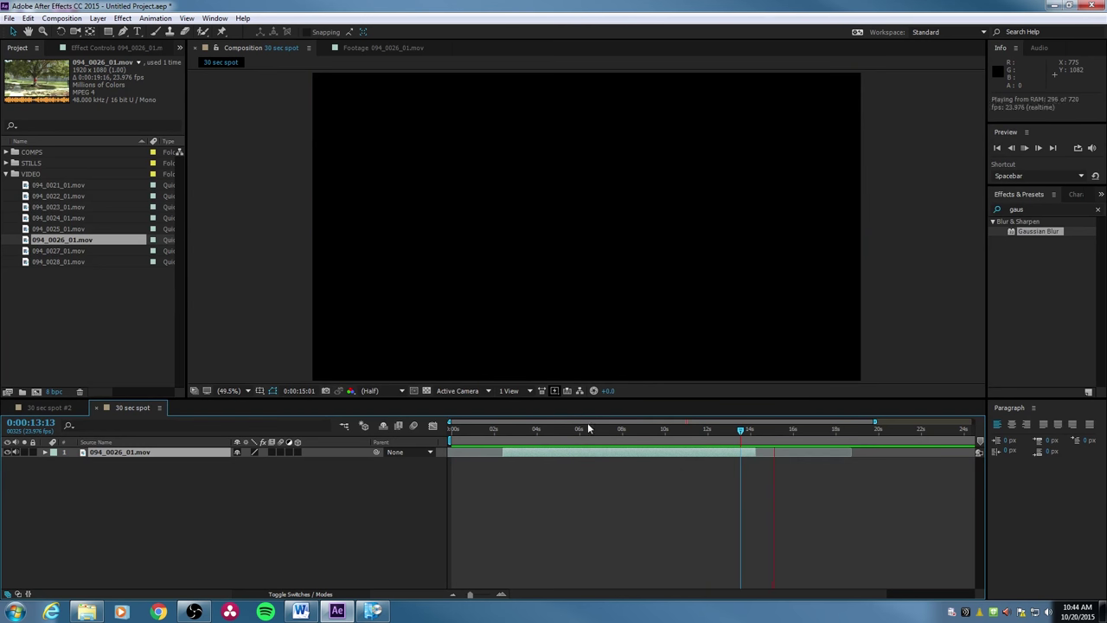
# Open the still 01.jpg from the STILLS folder for viewing and add it to the composition beneath 094_0026_01.mov
pyautogui.click(6, 174)
pyautogui.click(5, 162)
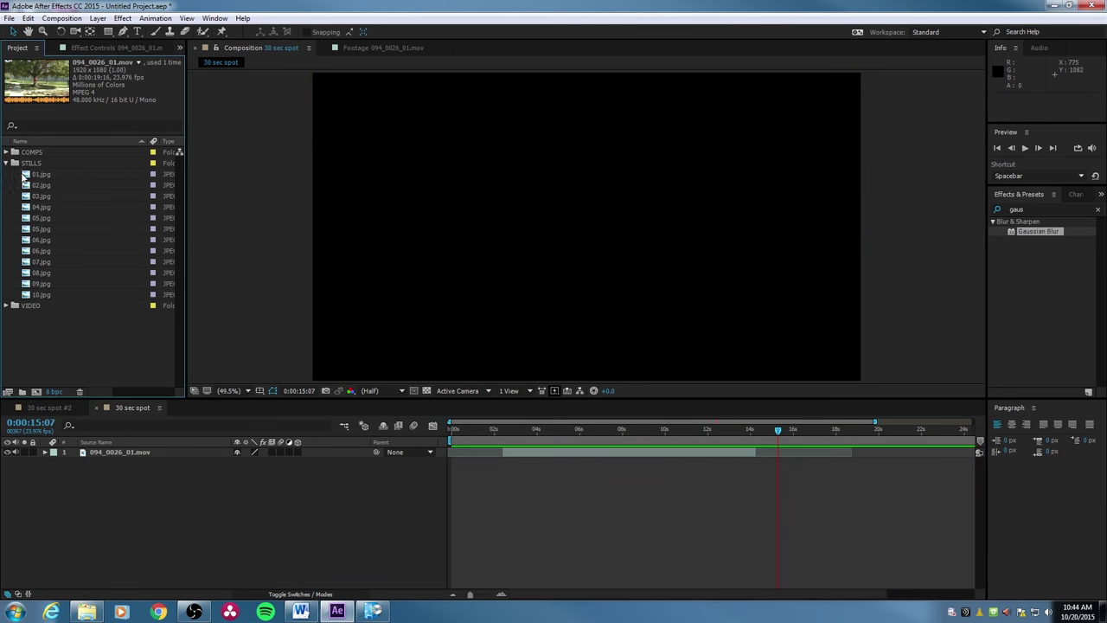
pyautogui.doubleClick(26, 175)
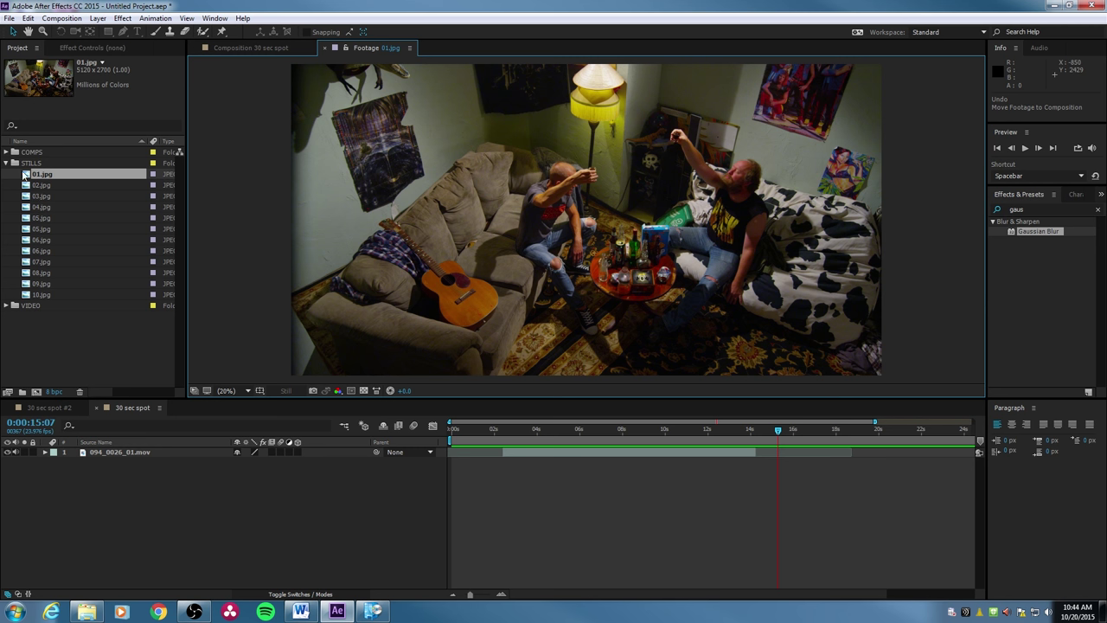
pyautogui.moveTo(26, 174); pyautogui.dragTo(144, 460)
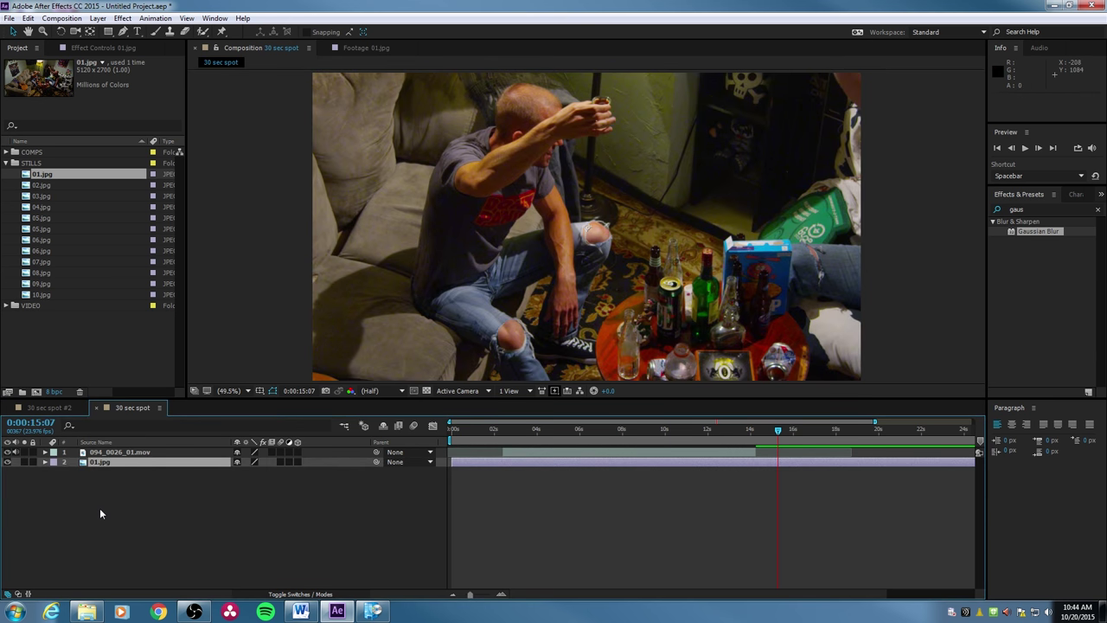
# Scale the 01.jpg layer with Fit to Comp so the whole photo fills the frame
pyautogui.click(108, 463)
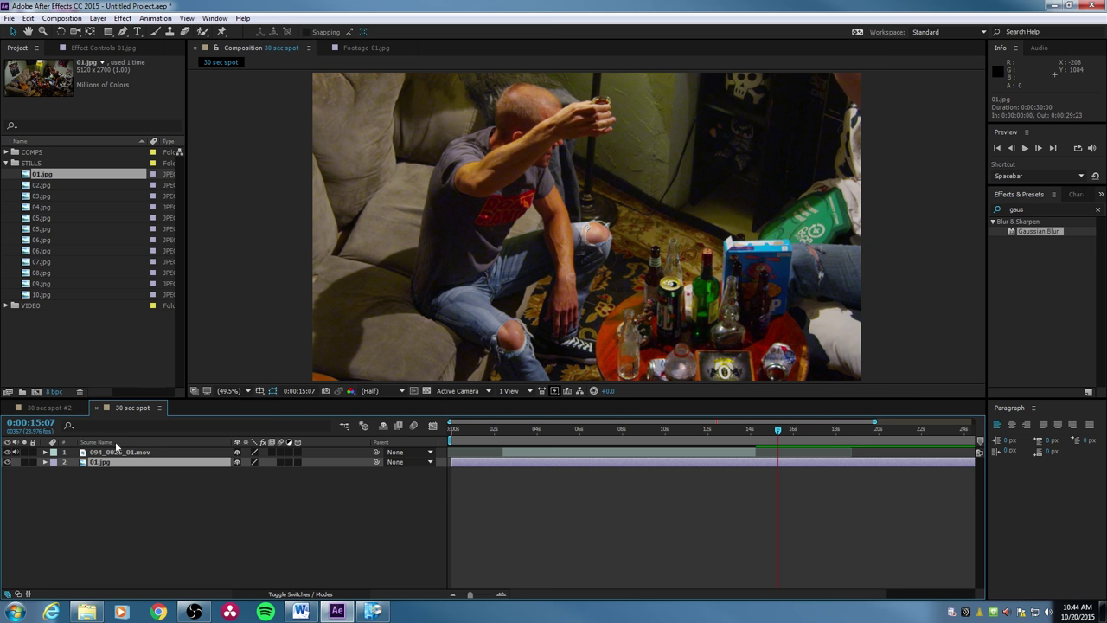
pyautogui.rightClick(699, 193)
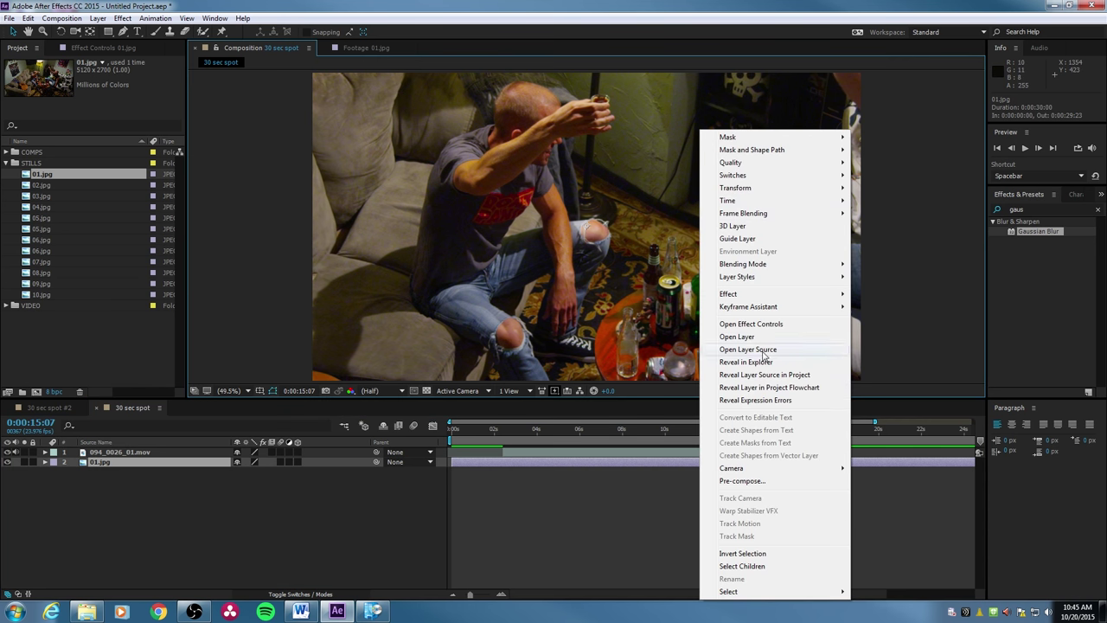
pyautogui.moveTo(799, 191)
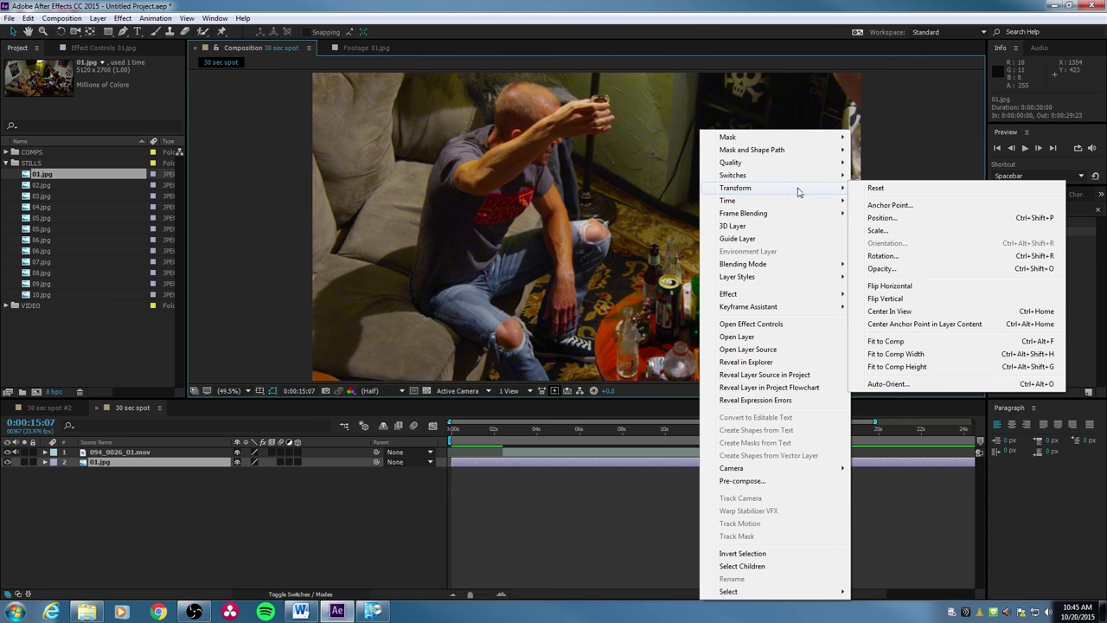
pyautogui.click(886, 341)
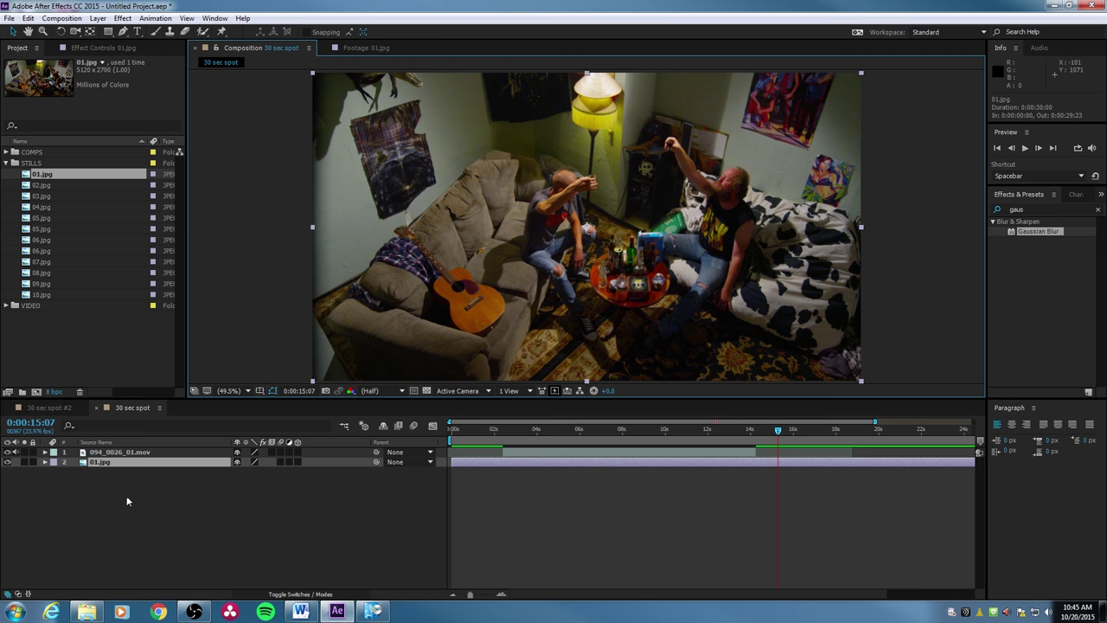
pyautogui.click(155, 471)
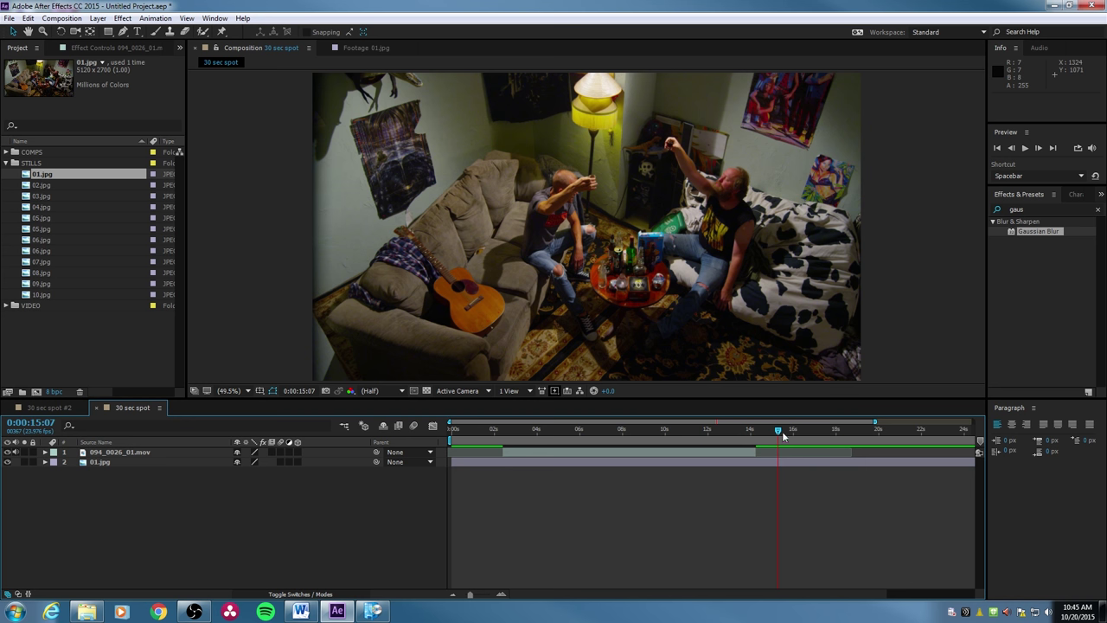
# Move the playhead to 0:00:13:14 and select the 01.jpg and 094_0026_01.mov layers in turn to compare their stacking
pyautogui.moveTo(777, 431); pyautogui.dragTo(741, 430)
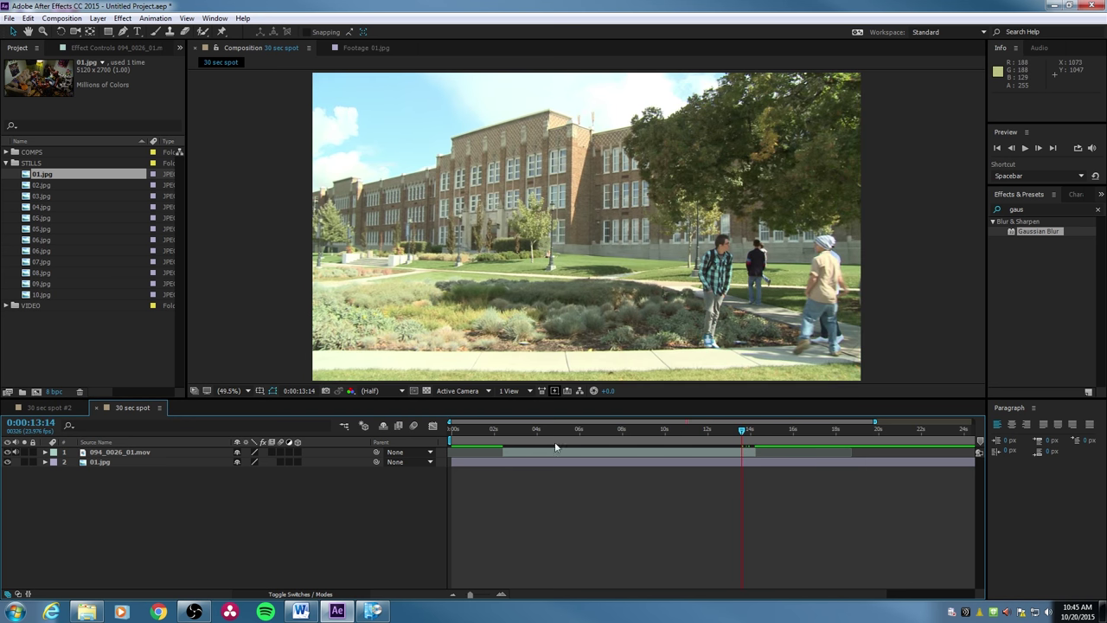
pyautogui.click(98, 463)
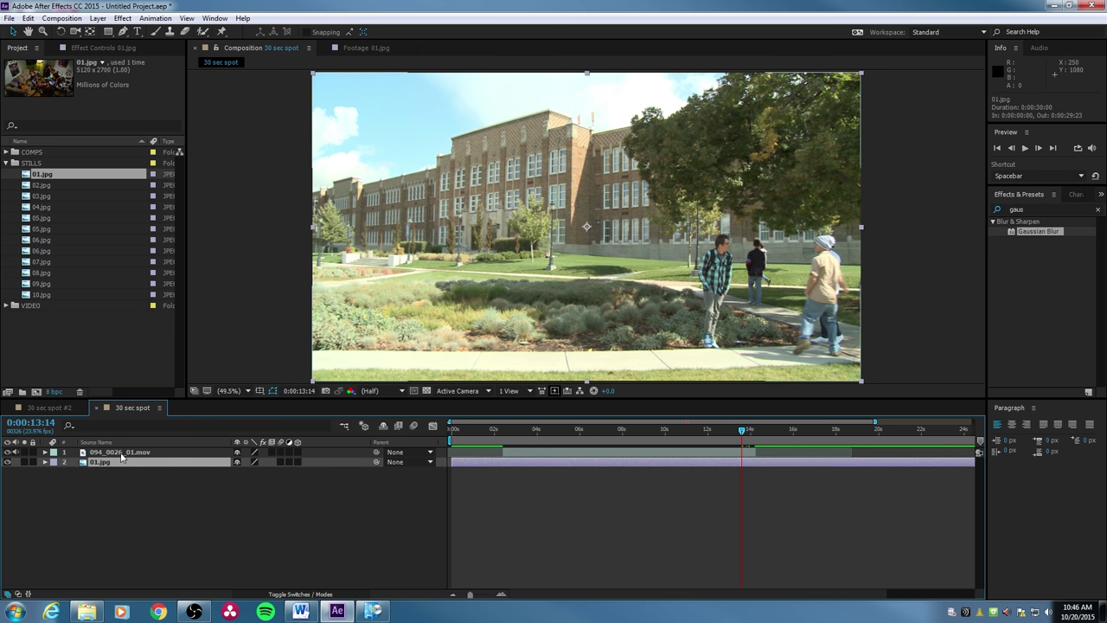
pyautogui.click(117, 452)
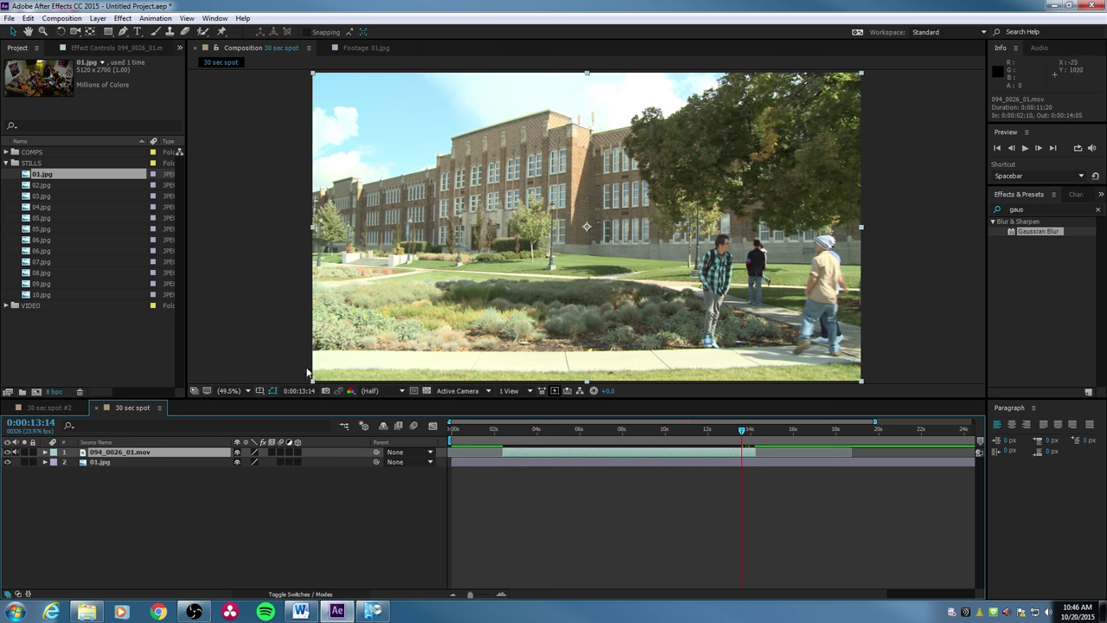
pyautogui.click(103, 462)
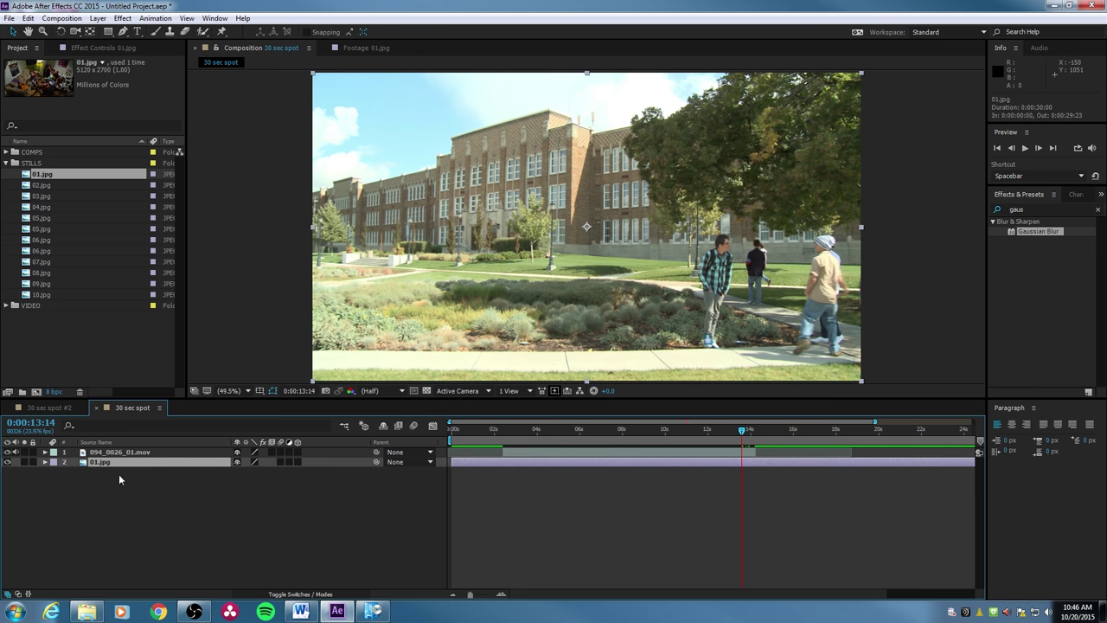
# Try shifting the 094_0026_01.mov layer slightly within the frame and undo the move
pyautogui.click(138, 452)
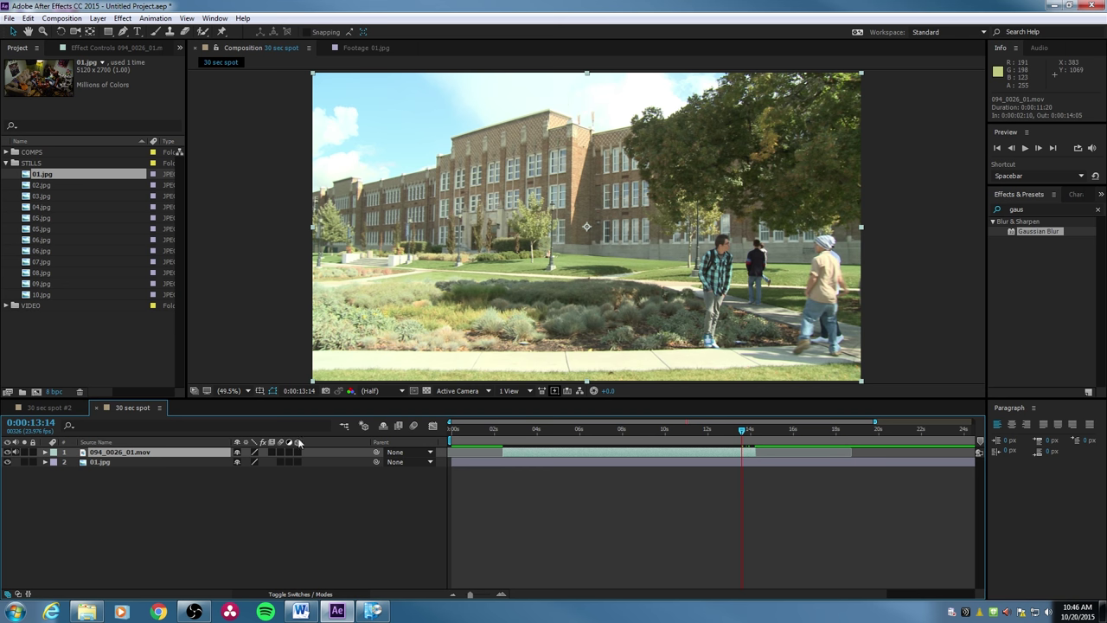
pyautogui.moveTo(495, 175)
pyautogui.mouseDown()
pyautogui.moveTo(489, 298)
pyautogui.moveTo(510, 362)
pyautogui.moveTo(661, 394)
pyautogui.moveTo(499, 181)
pyautogui.mouseUp()
pyautogui.hotkey('ctrl', 'z')
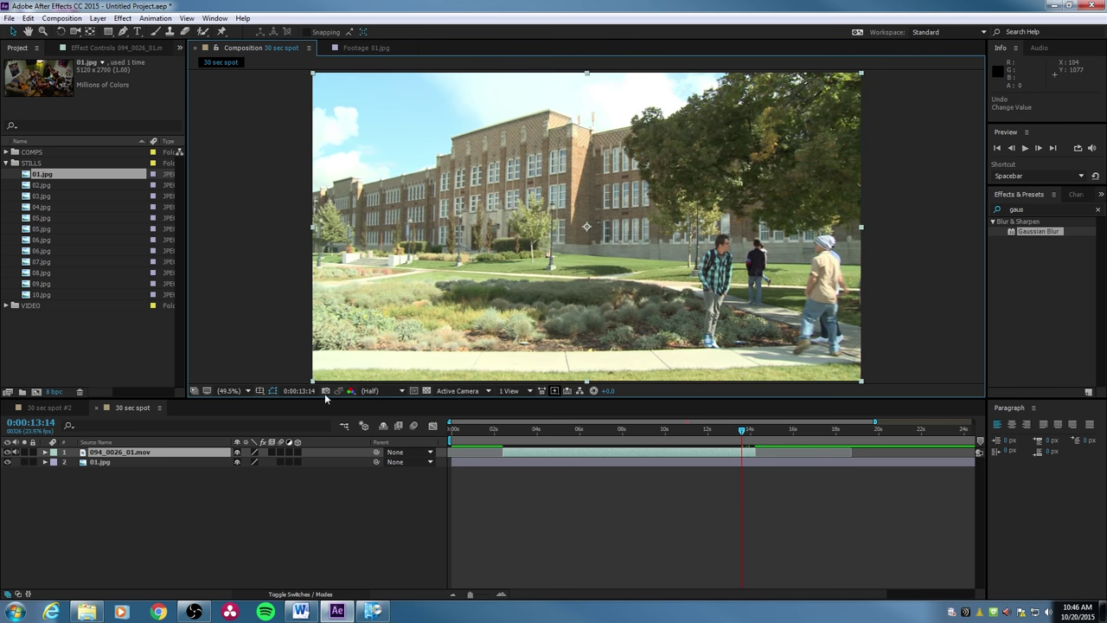
# Add the still 03.jpg to the composition as the lowest layer, beneath 01.jpg
pyautogui.click(154, 463)
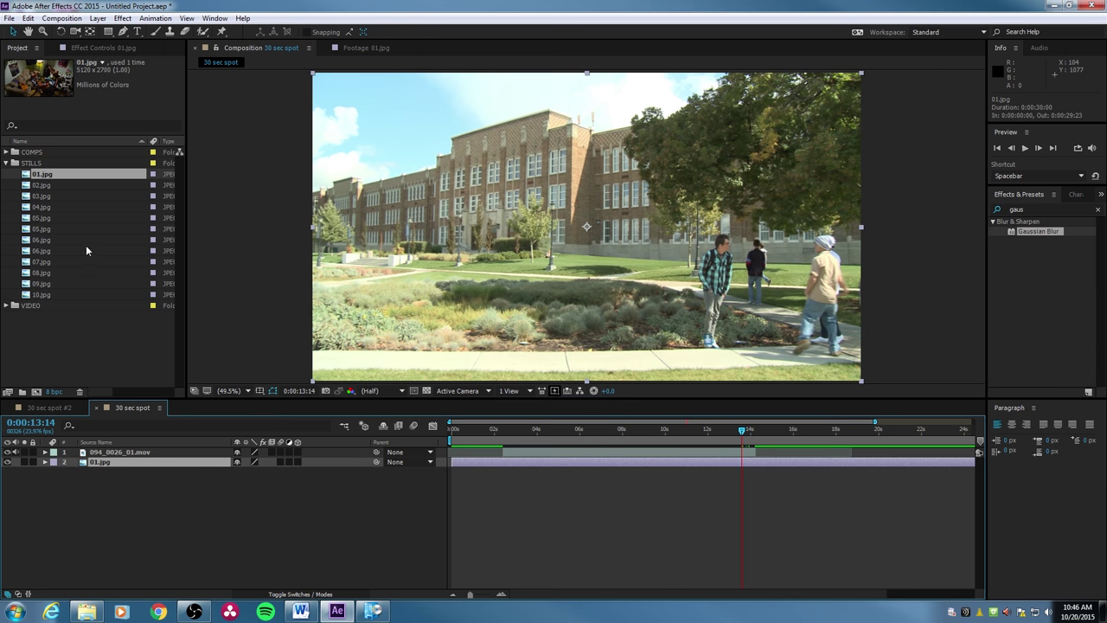
pyautogui.click(40, 198)
pyautogui.moveTo(37, 199); pyautogui.dragTo(101, 474)
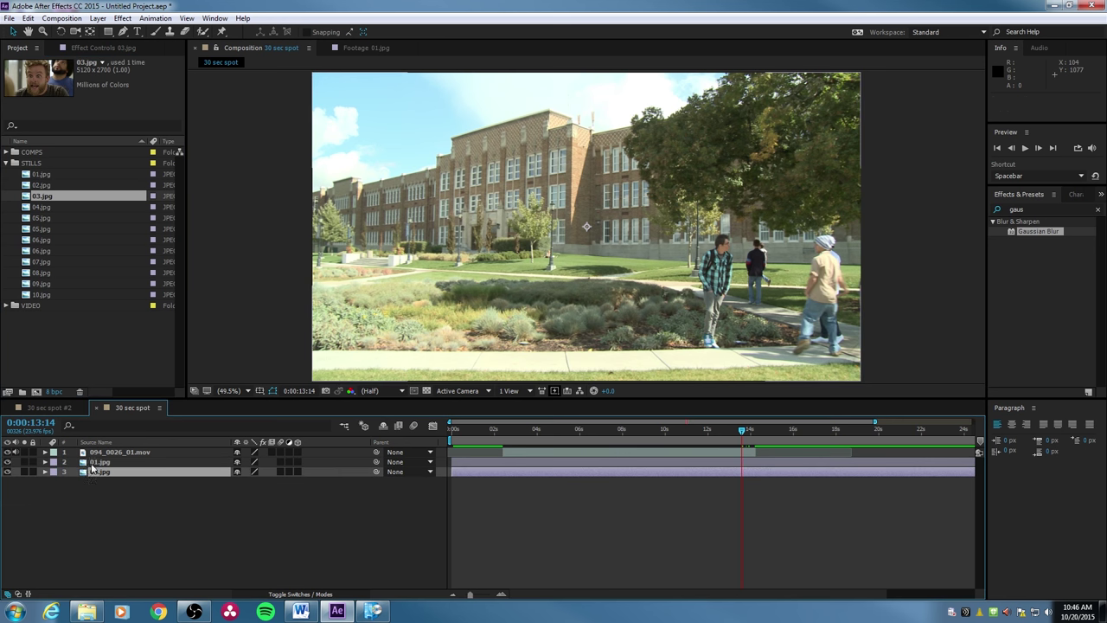
# Hide the video of the 01.jpg and 094_0026_01.mov layers together, leaving only 03.jpg displayed
pyautogui.click(31, 463)
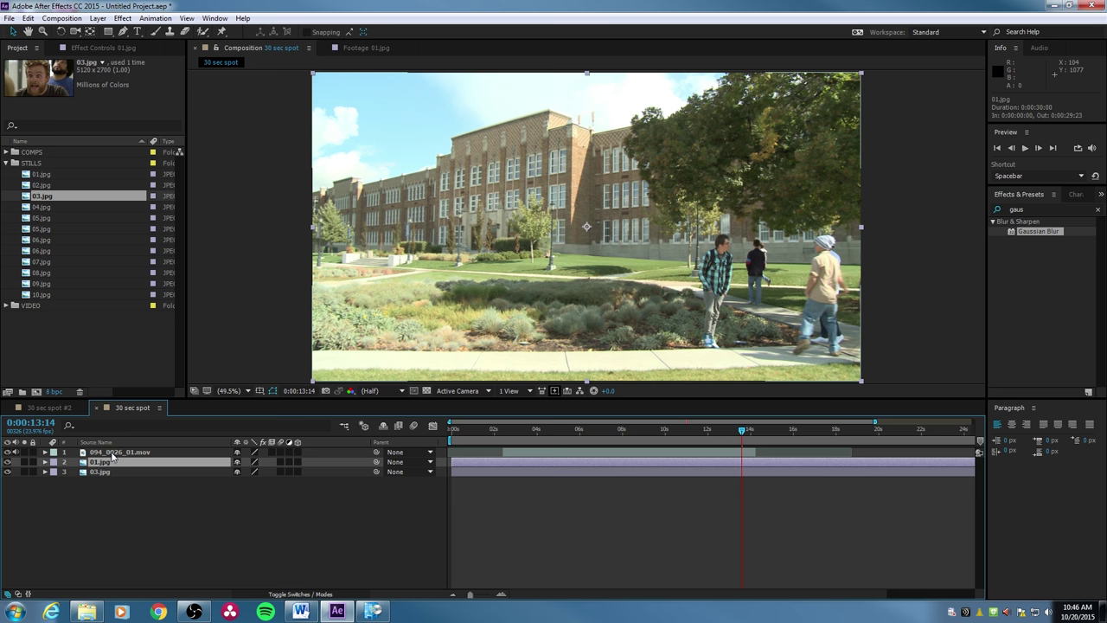
pyautogui.keyDown('shift'); pyautogui.click(113, 452); pyautogui.keyUp('shift')
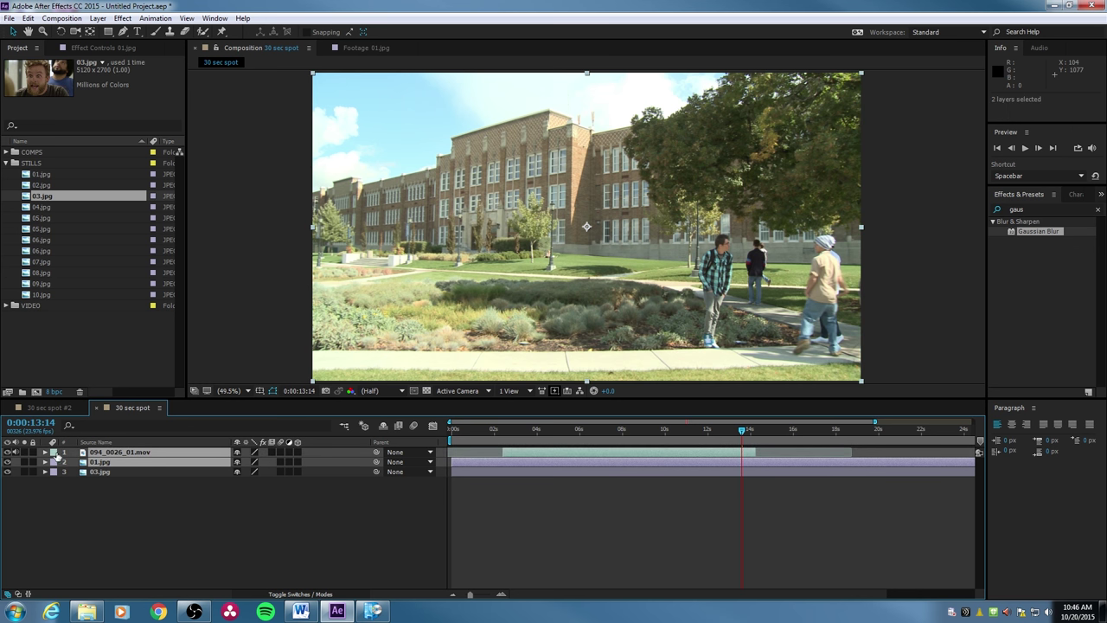
pyautogui.click(7, 462)
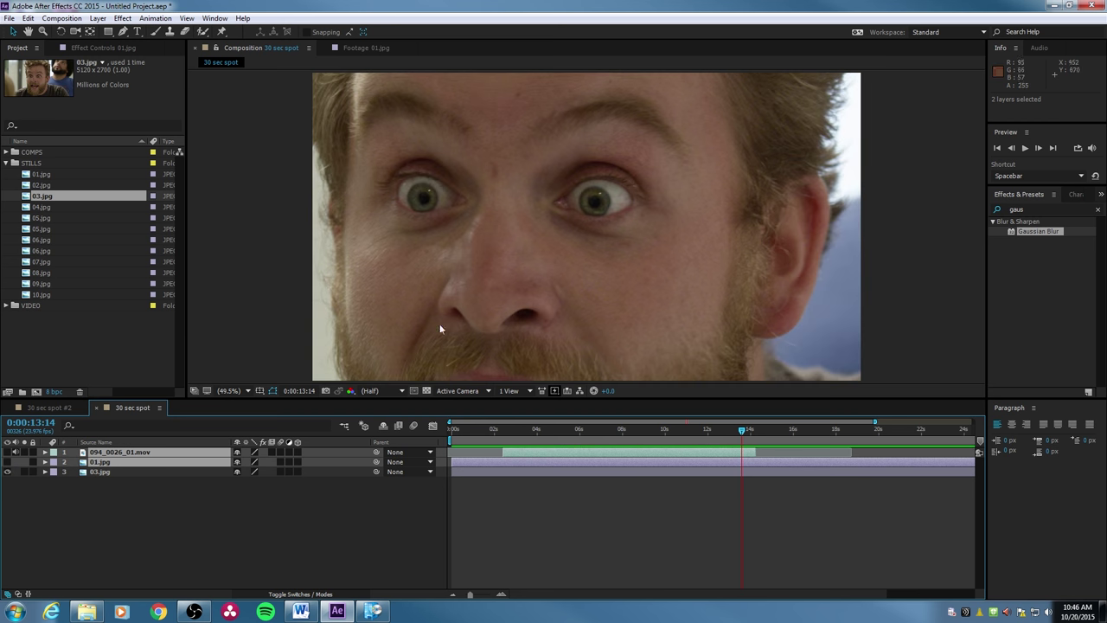
pyautogui.click(94, 492)
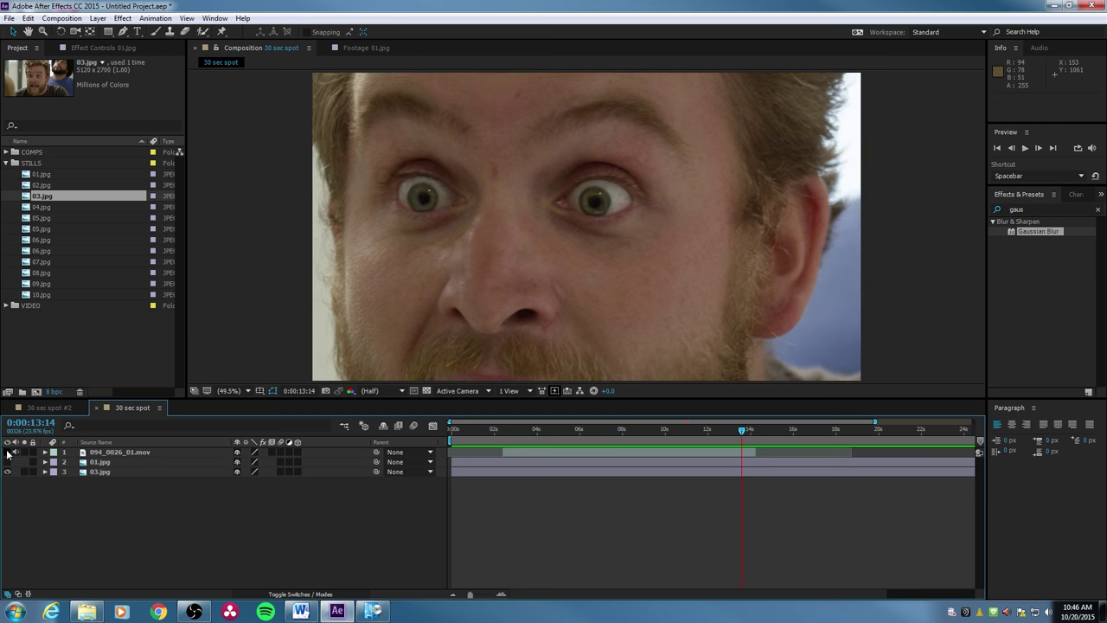
# Scale the 03.jpg layer with Fit to Comp so the whole photo fills the frame
pyautogui.click(98, 473)
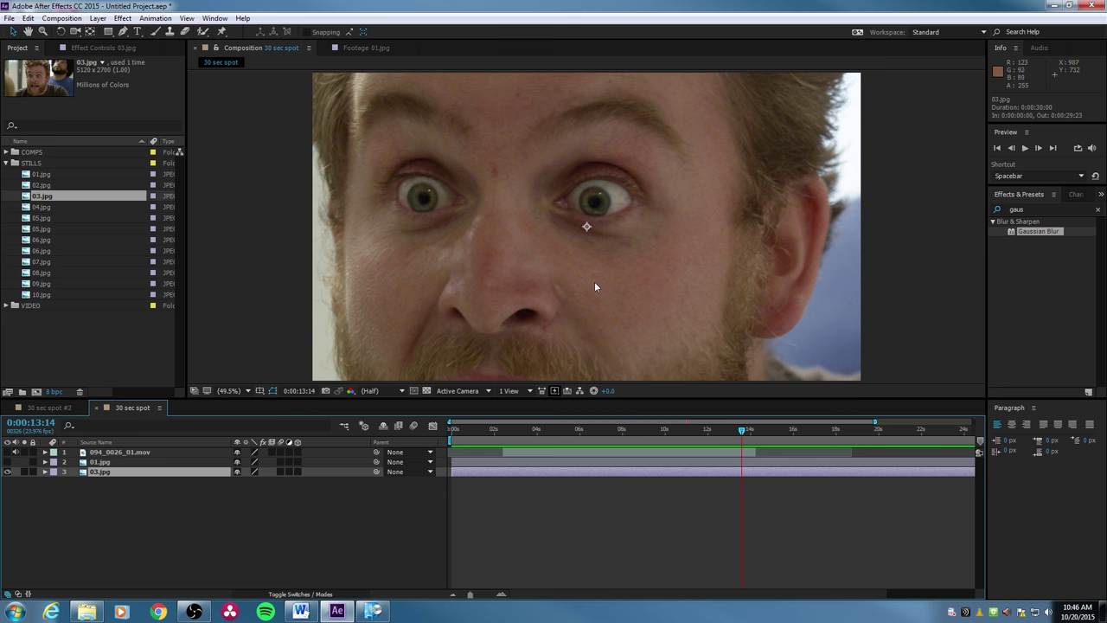
pyautogui.rightClick(610, 257)
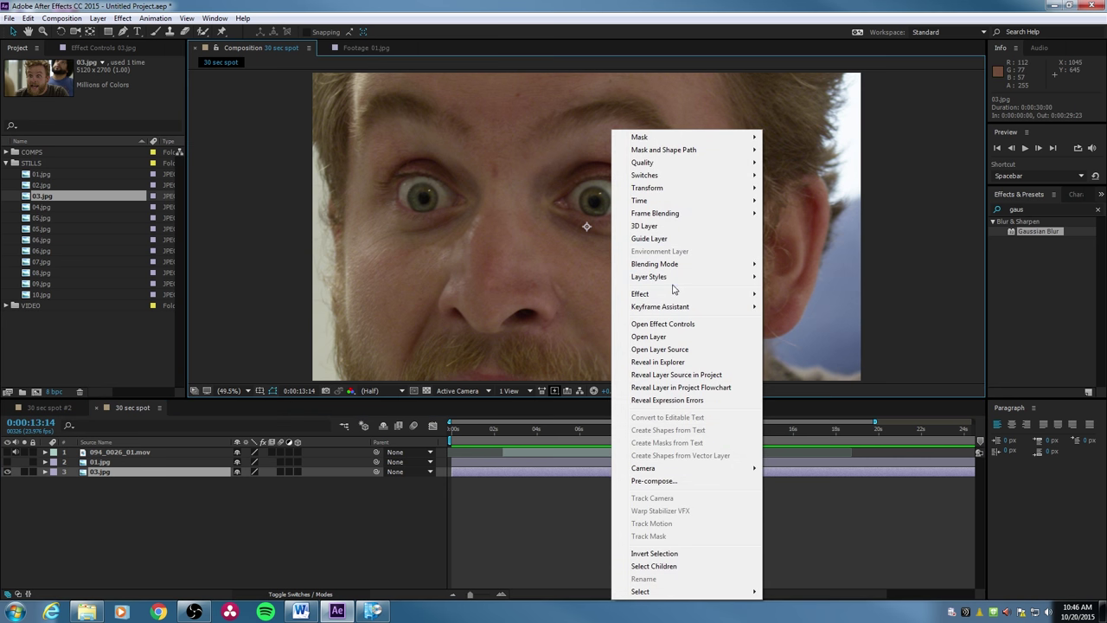
pyautogui.moveTo(697, 193)
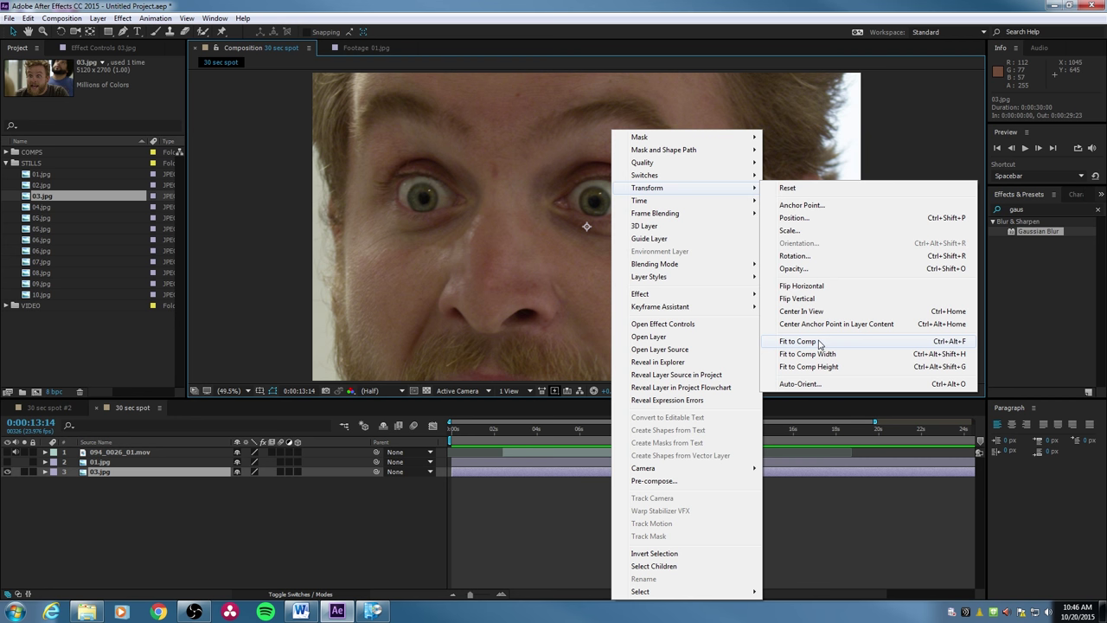
pyautogui.click(797, 341)
pyautogui.click(194, 485)
pyautogui.click(122, 474)
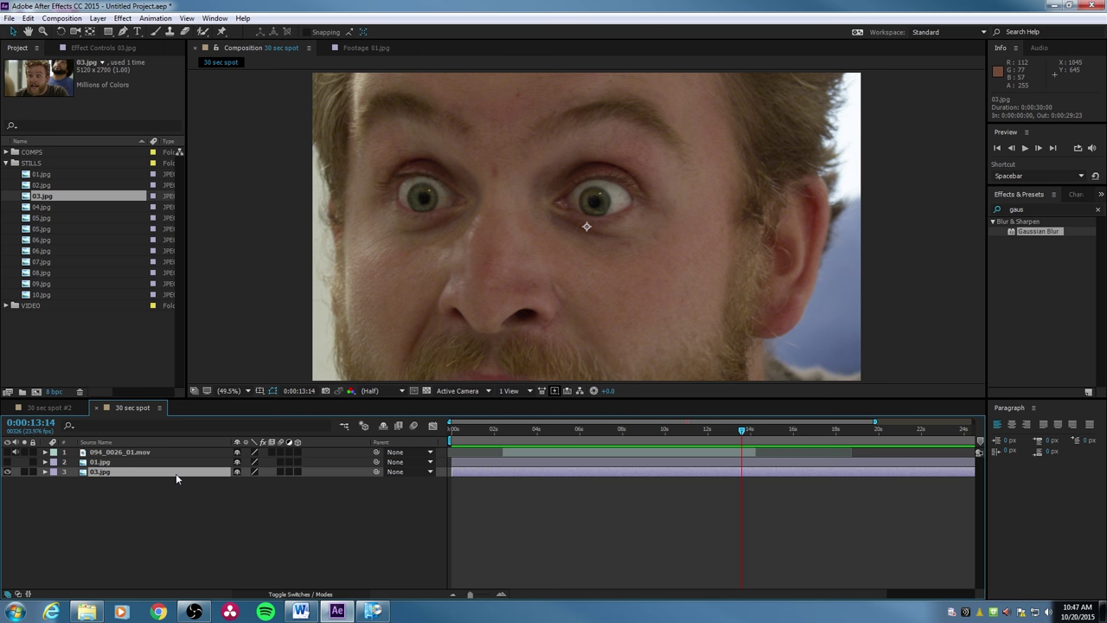
pyautogui.hotkey('ctrl', 'alt', 'f')
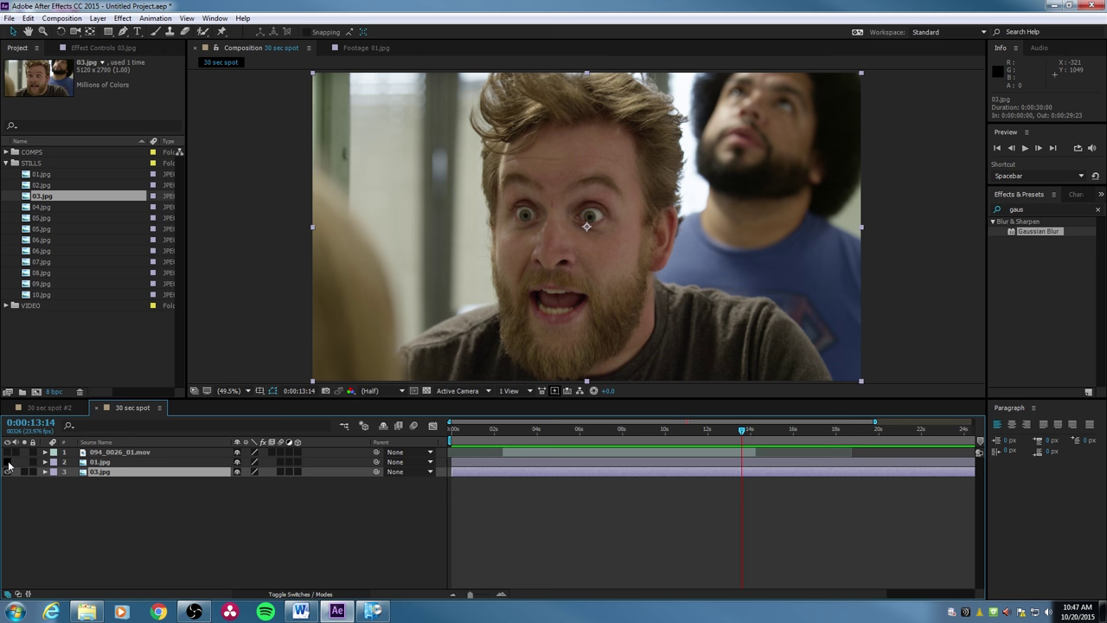
# Turn the visibility of the 01.jpg and 094_0026_01.mov layers back on together and clear the layer selection
pyautogui.click(87, 463)
pyautogui.keyDown('shift'); pyautogui.click(98, 453); pyautogui.keyUp('shift')
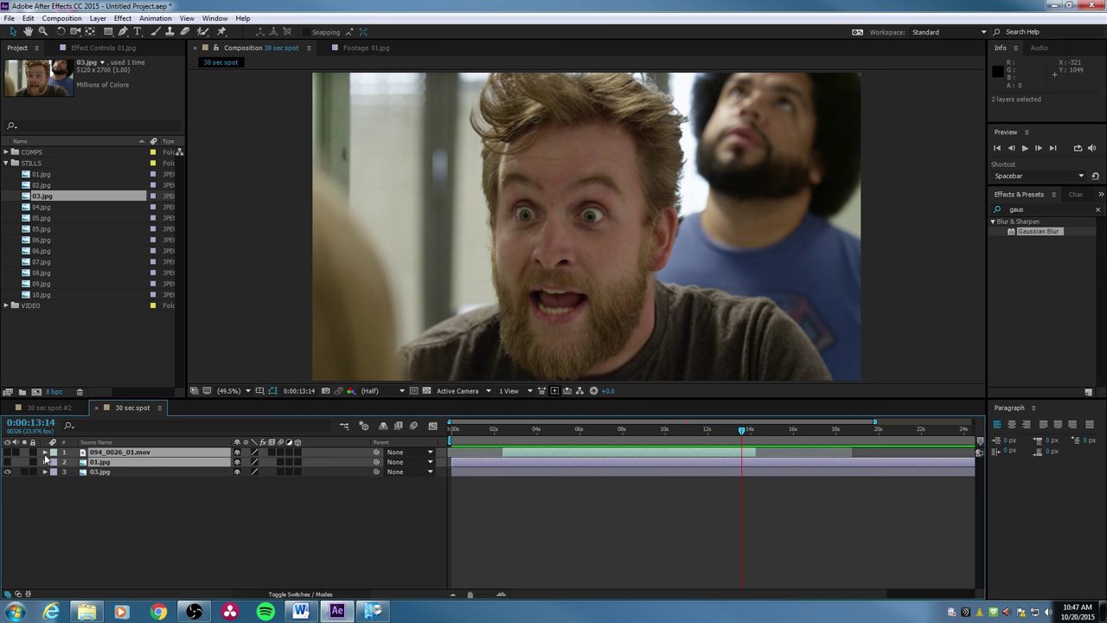
pyautogui.click(7, 453)
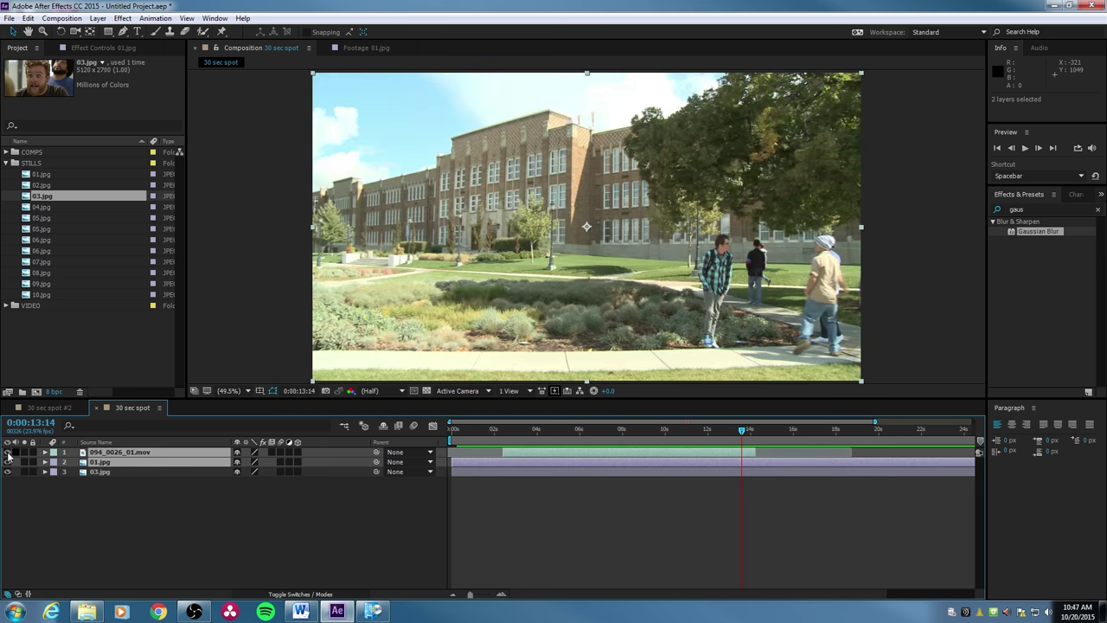
pyautogui.click(291, 514)
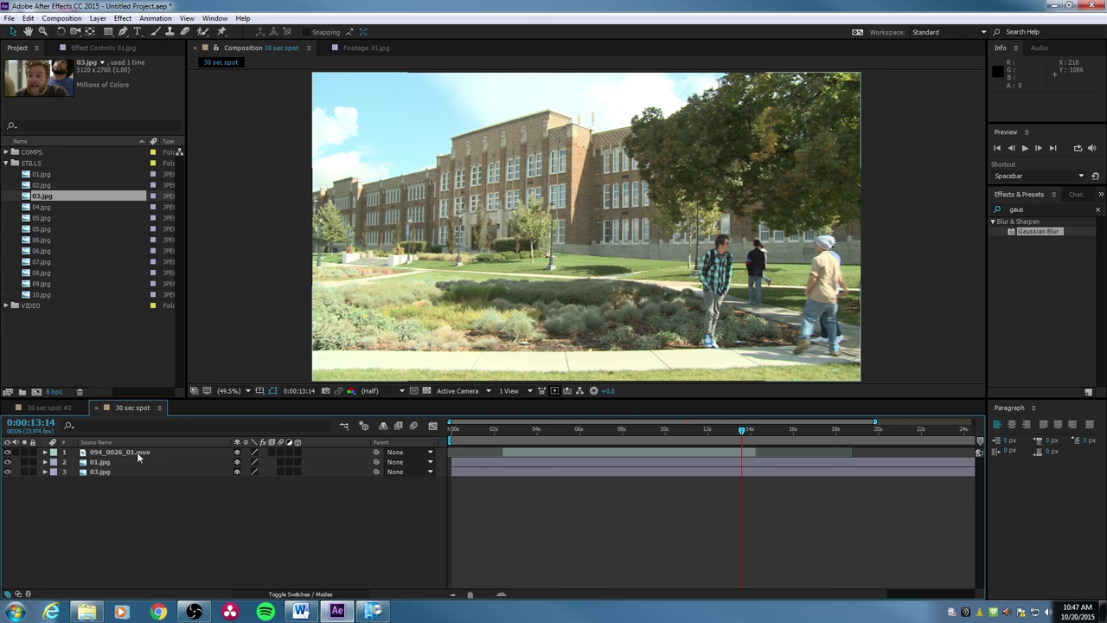
# Offset the 094_0026_01.mov layer down and right to about 1507, 1049 and the 01.jpg layer down and left to about 591, 869
pyautogui.click(137, 451)
pyautogui.moveTo(444, 196); pyautogui.dragTo(565, 338)
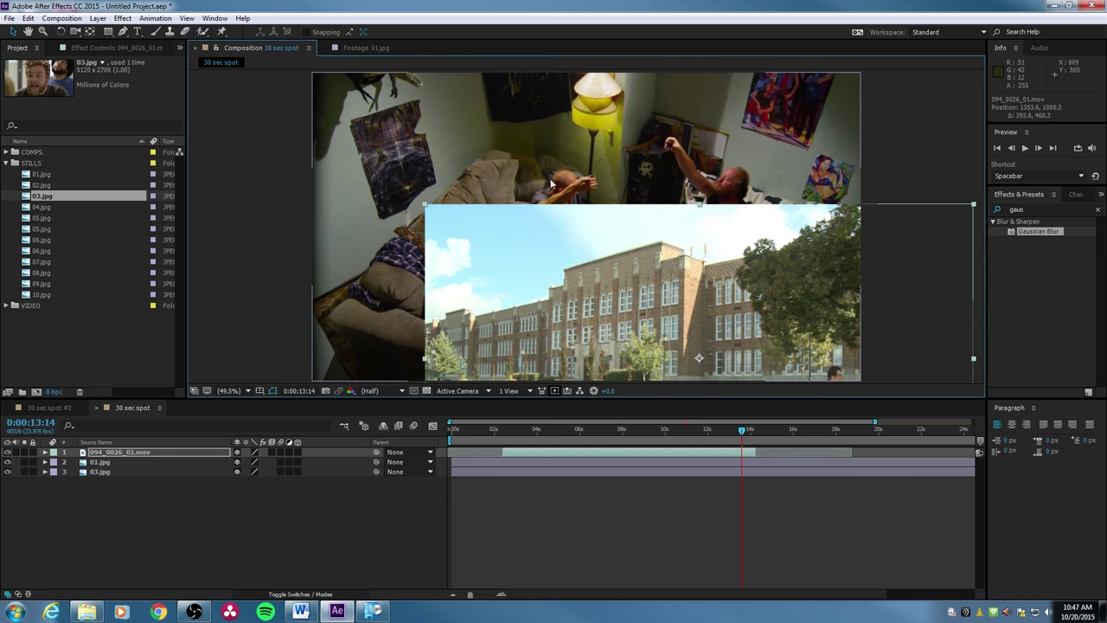
pyautogui.click(102, 462)
pyautogui.moveTo(379, 140); pyautogui.dragTo(275, 237)
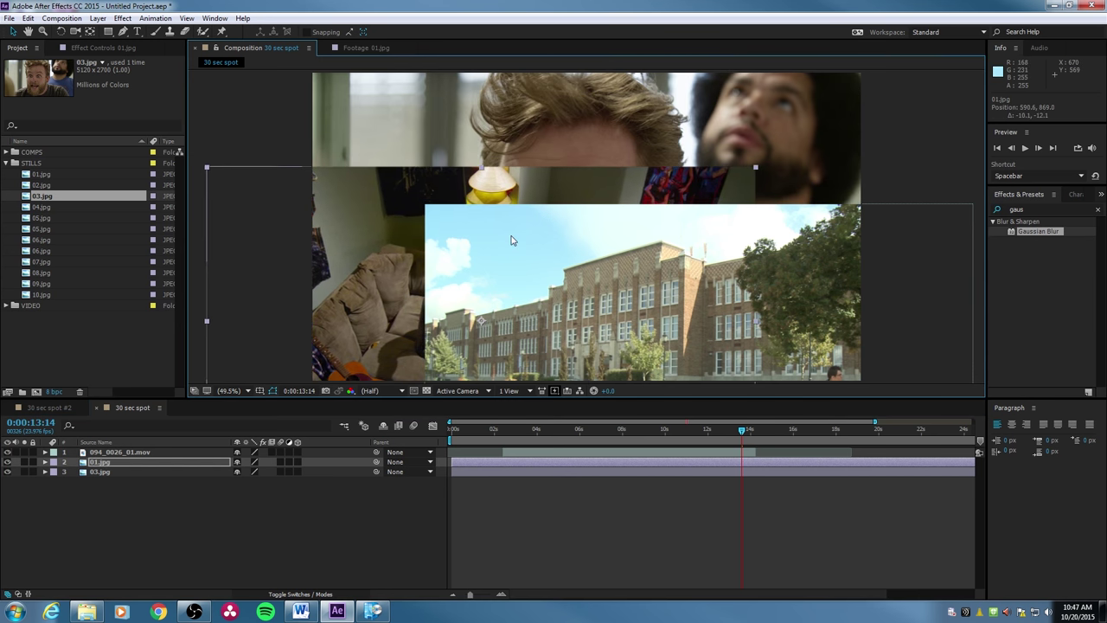
pyautogui.moveTo(511, 240); pyautogui.dragTo(507, 243)
pyautogui.moveTo(596, 288); pyautogui.dragTo(644, 298)
pyautogui.click(358, 210)
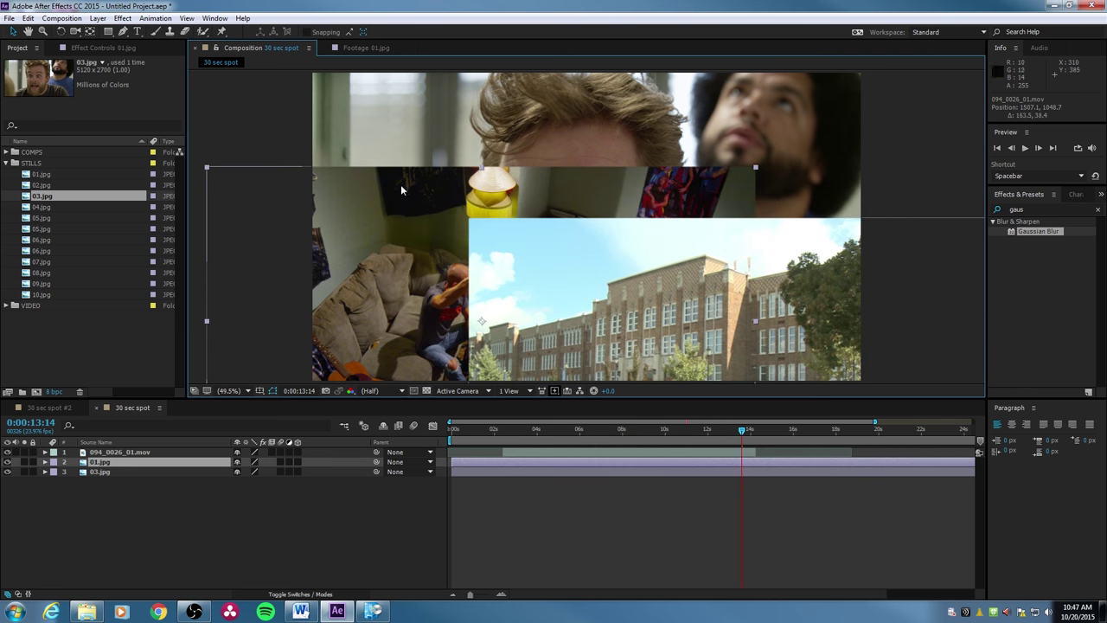
pyautogui.click(450, 121)
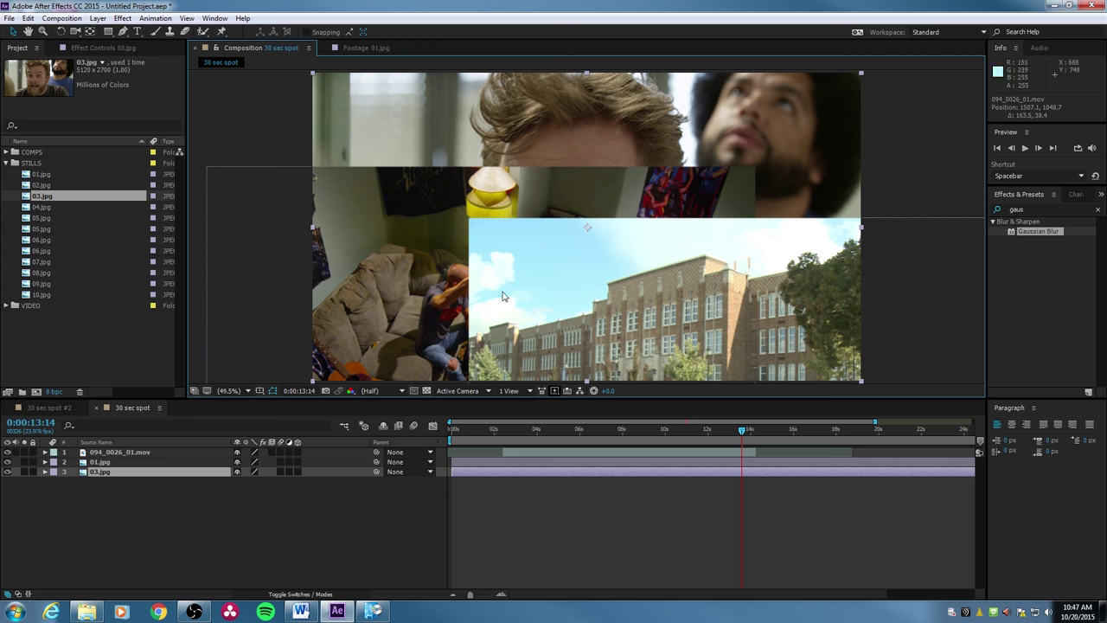
# Move the current time to 0:00:00:03 and preview the stacked layers from there
pyautogui.click(496, 430)
pyautogui.click(462, 430)
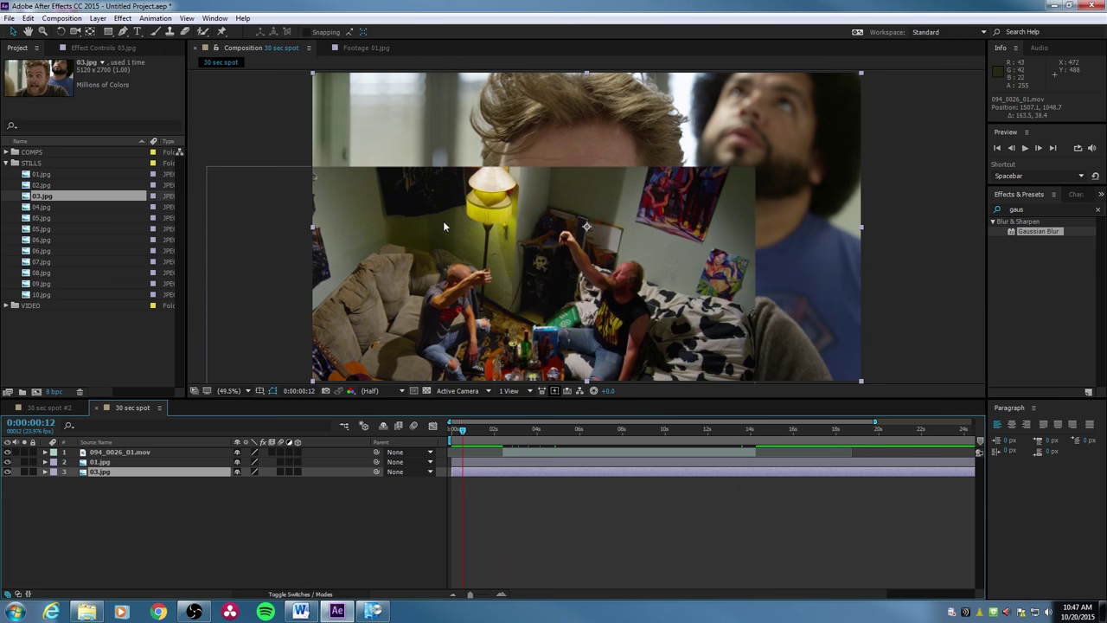
pyautogui.press('pageup')
pyautogui.press('pageup')
pyautogui.press('pageup')
pyautogui.press('pageup')
pyautogui.press('pageup')
pyautogui.press('pageup')
pyautogui.press('pageup')
pyautogui.press('pageup')
pyautogui.press('pageup')
pyautogui.press('space')
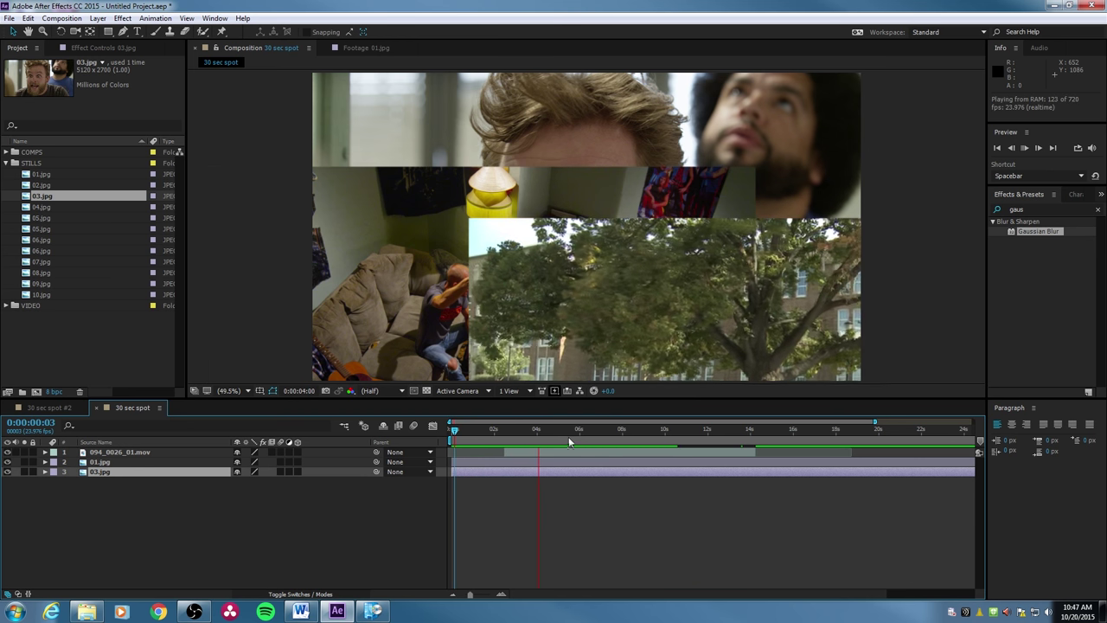
# Move the current time to 0:00:12:09 and preview the composition past the end of the 094_0026_01.mov clip
pyautogui.click(641, 437)
pyautogui.moveTo(655, 442); pyautogui.dragTo(716, 439)
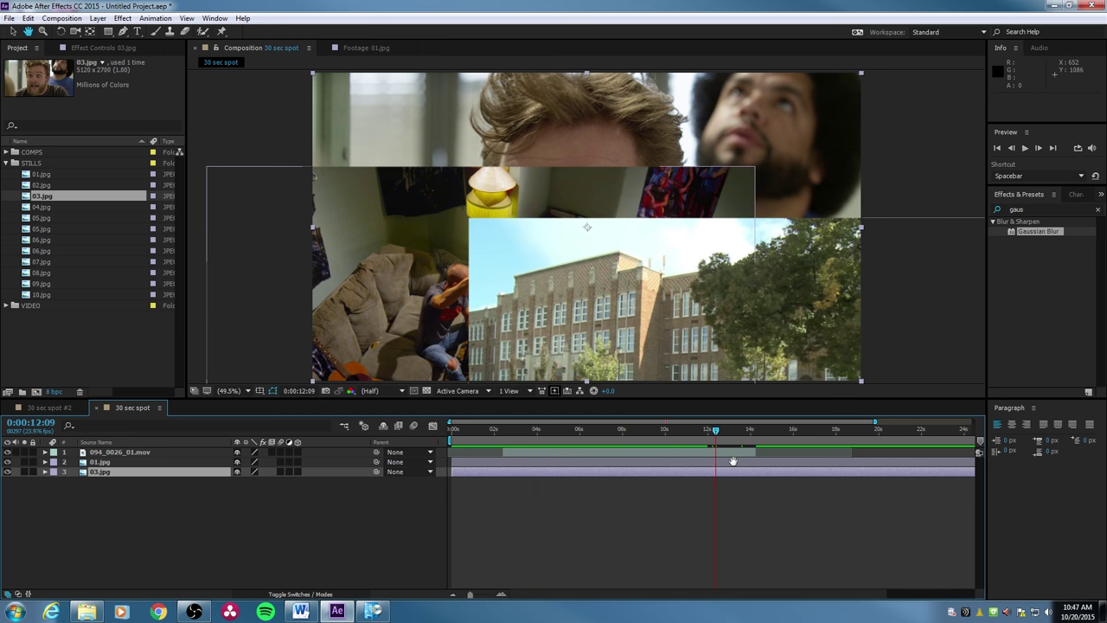
pyautogui.press('space')
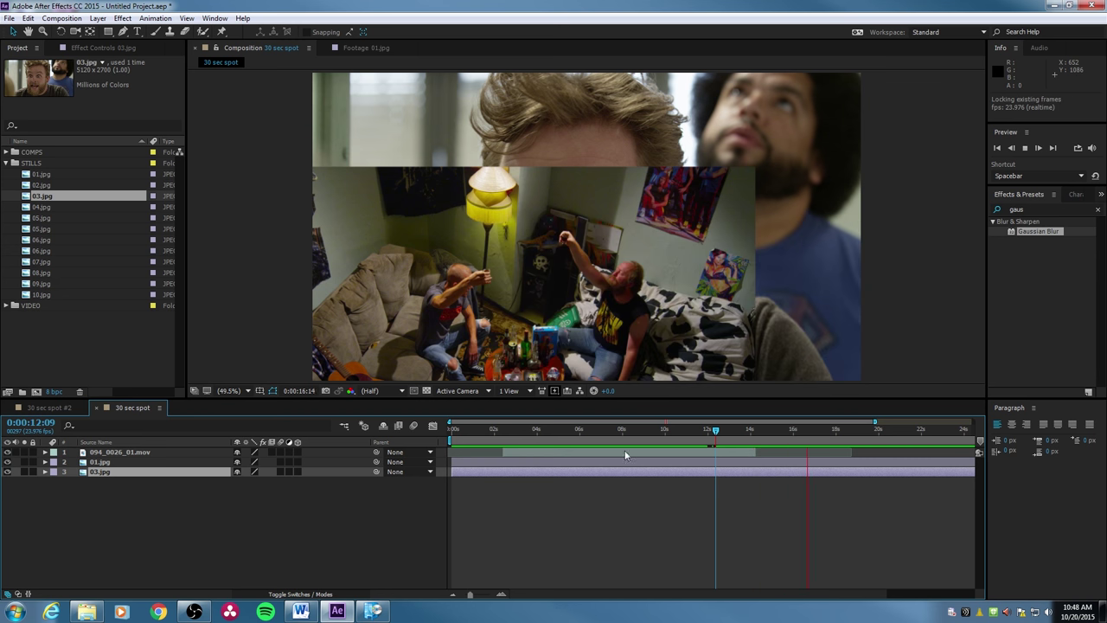
# Expand the Transform properties of the 094_0026_01.mov layer and reposition it in the frame to about 1091, 617
pyautogui.click(134, 476)
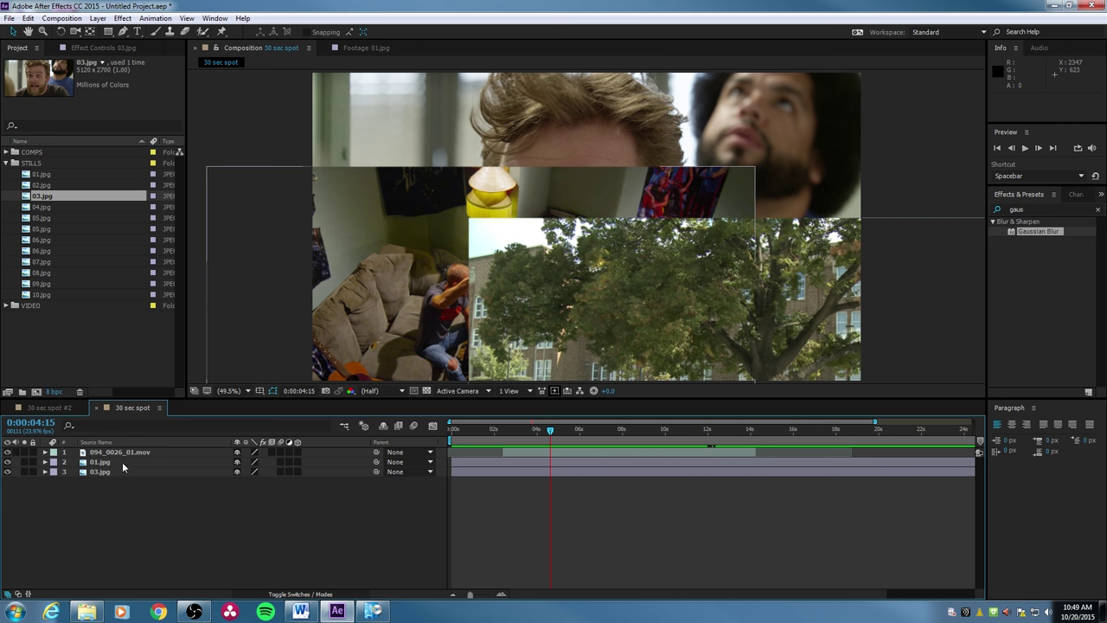
pyautogui.click(121, 452)
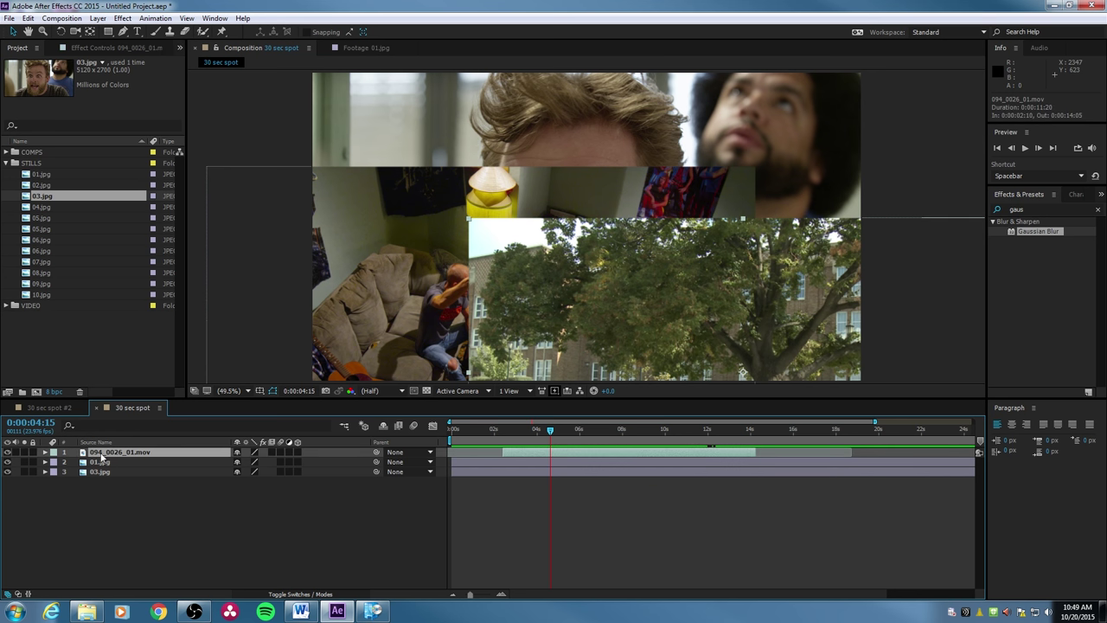
pyautogui.moveTo(100, 456)
pyautogui.mouseDown()
pyautogui.moveTo(104, 472)
pyautogui.moveTo(83, 458)
pyautogui.mouseUp()
pyautogui.click(45, 452)
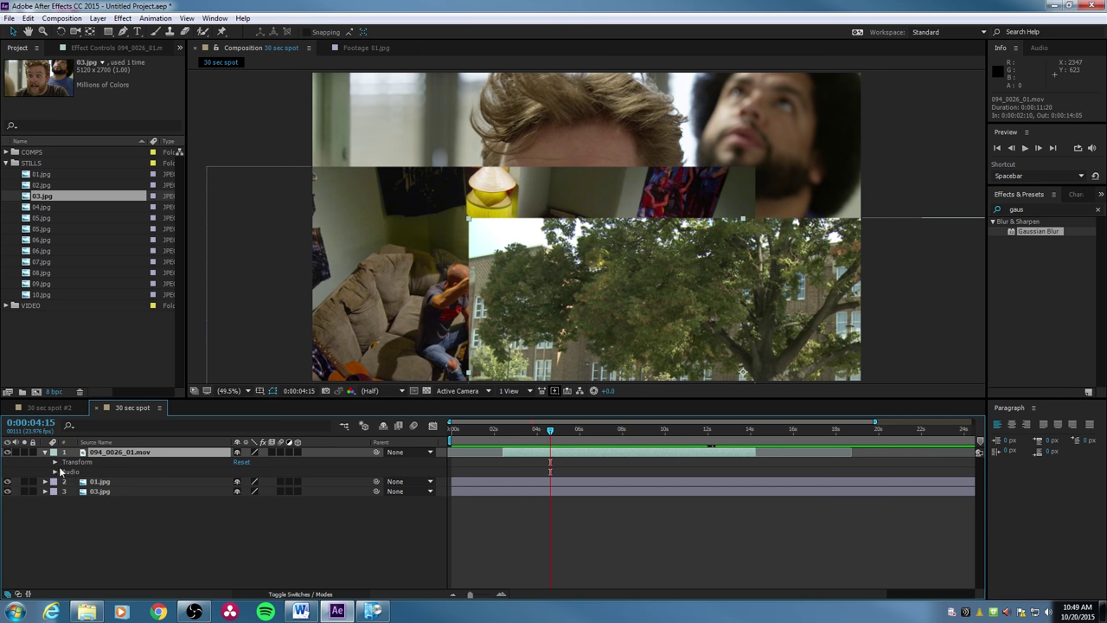
pyautogui.click(70, 462)
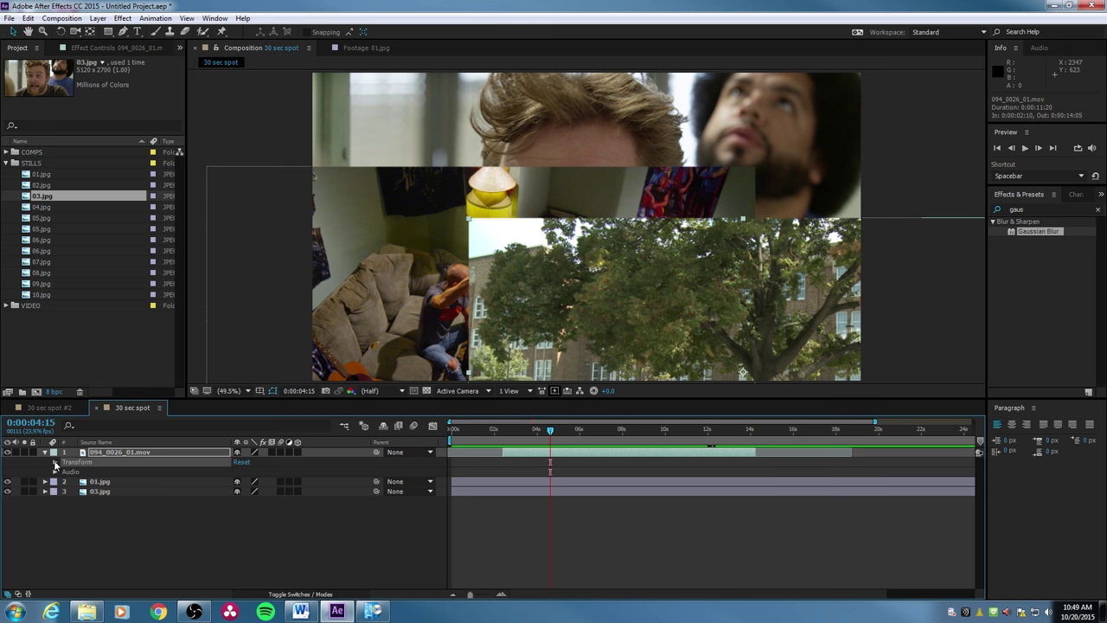
pyautogui.click(55, 462)
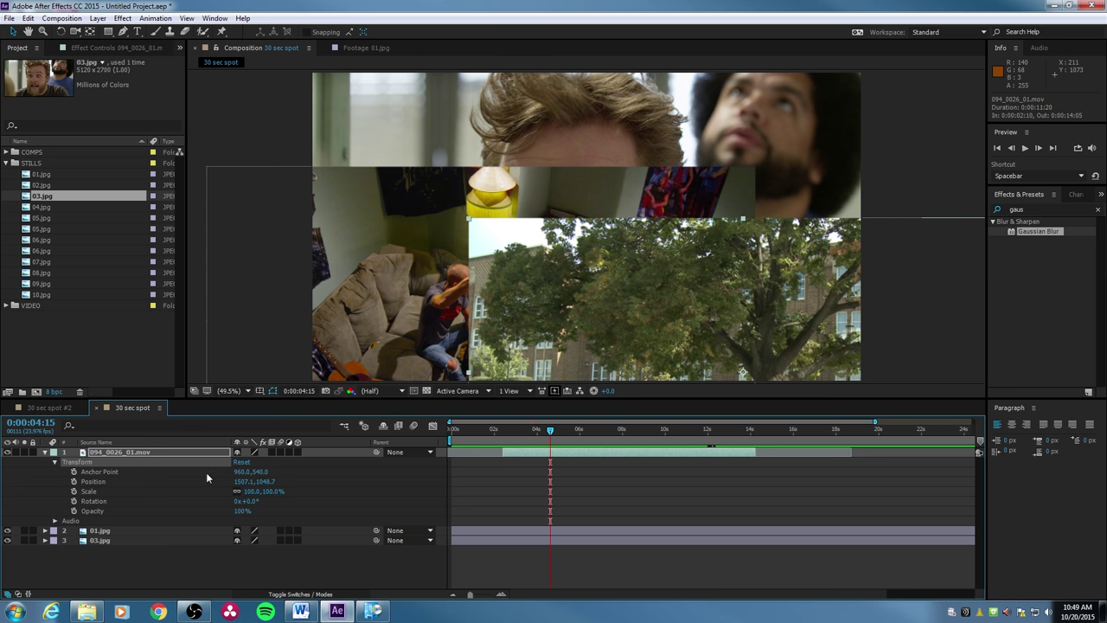
pyautogui.moveTo(645, 295); pyautogui.dragTo(506, 147)
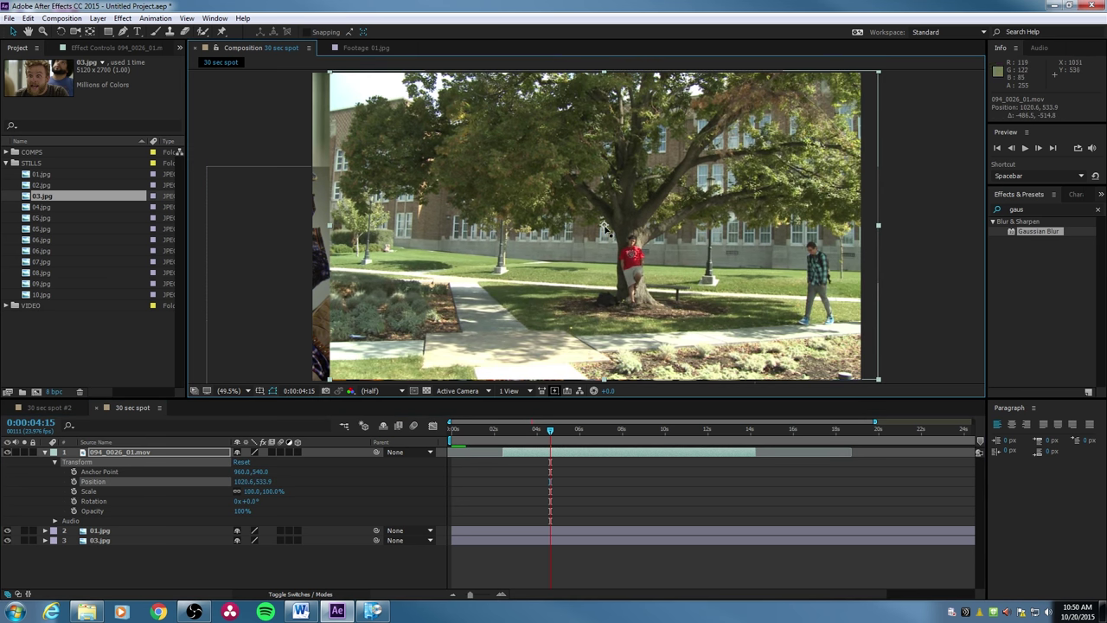
pyautogui.moveTo(512, 195); pyautogui.dragTo(542, 230)
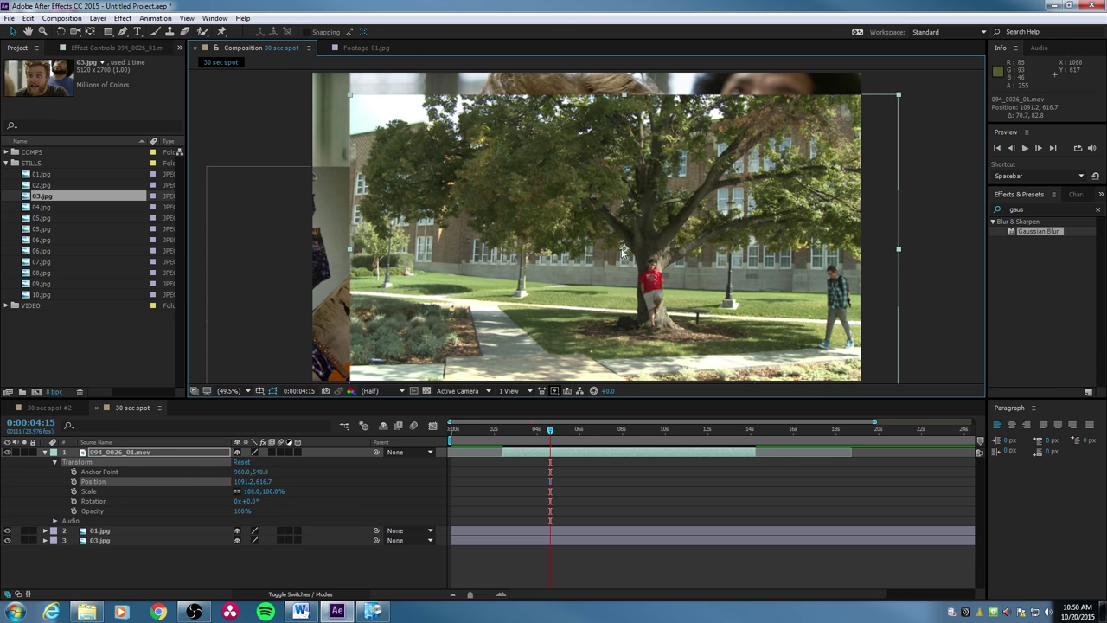
# Try rotating the 094_0026_01.mov layer around its centre anchor point to about -241°, and undo the rotation
pyautogui.press('w')
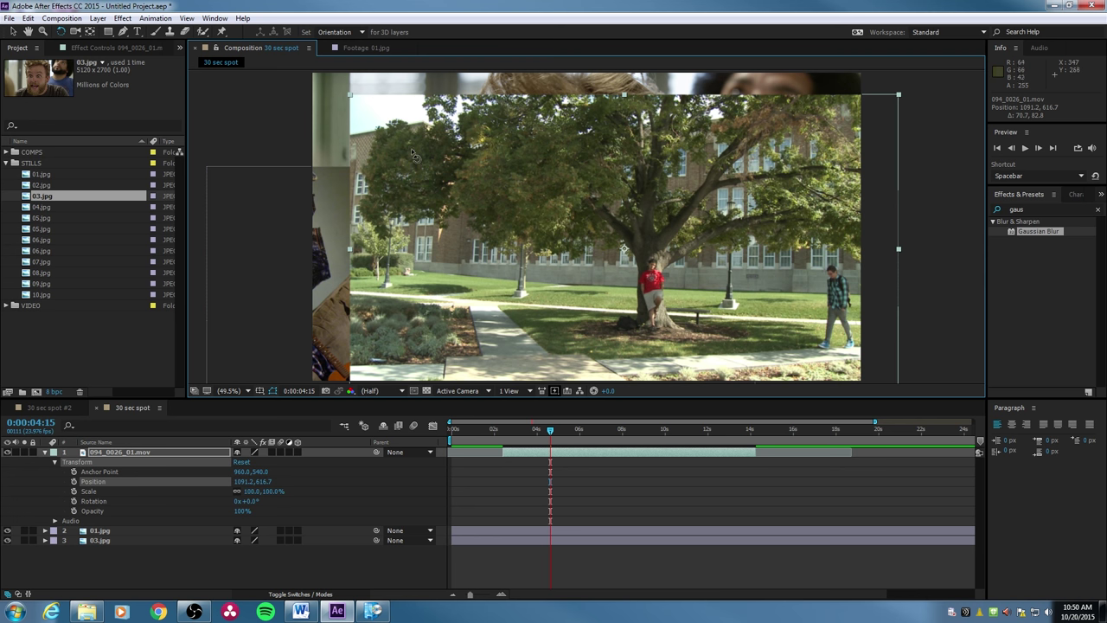
pyautogui.moveTo(413, 156); pyautogui.dragTo(635, 255)
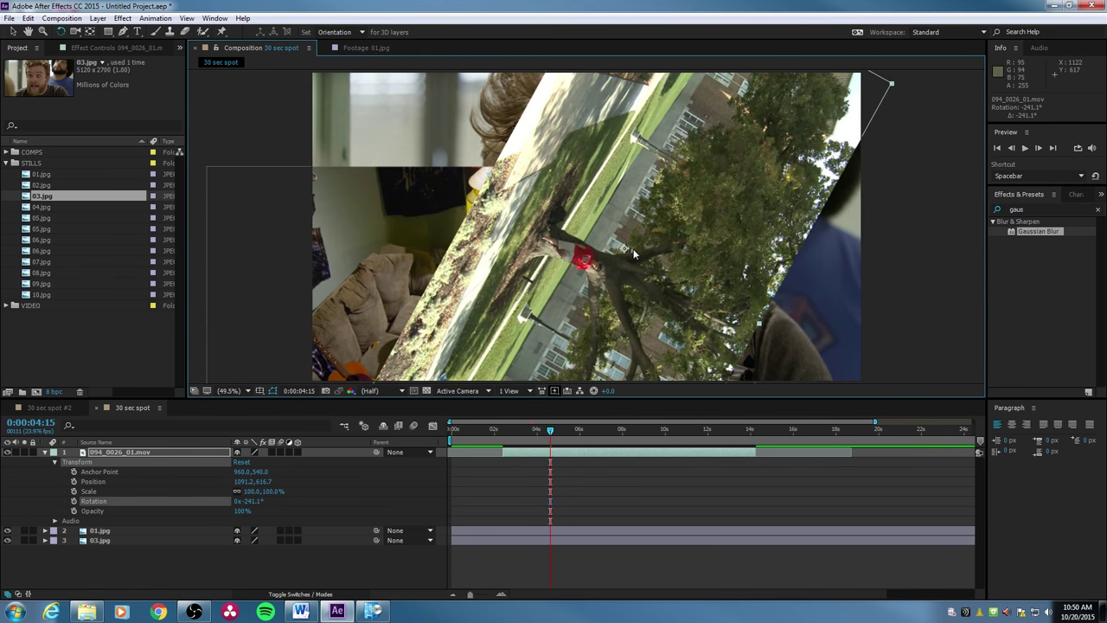
pyautogui.hotkey('ctrl', 'z')
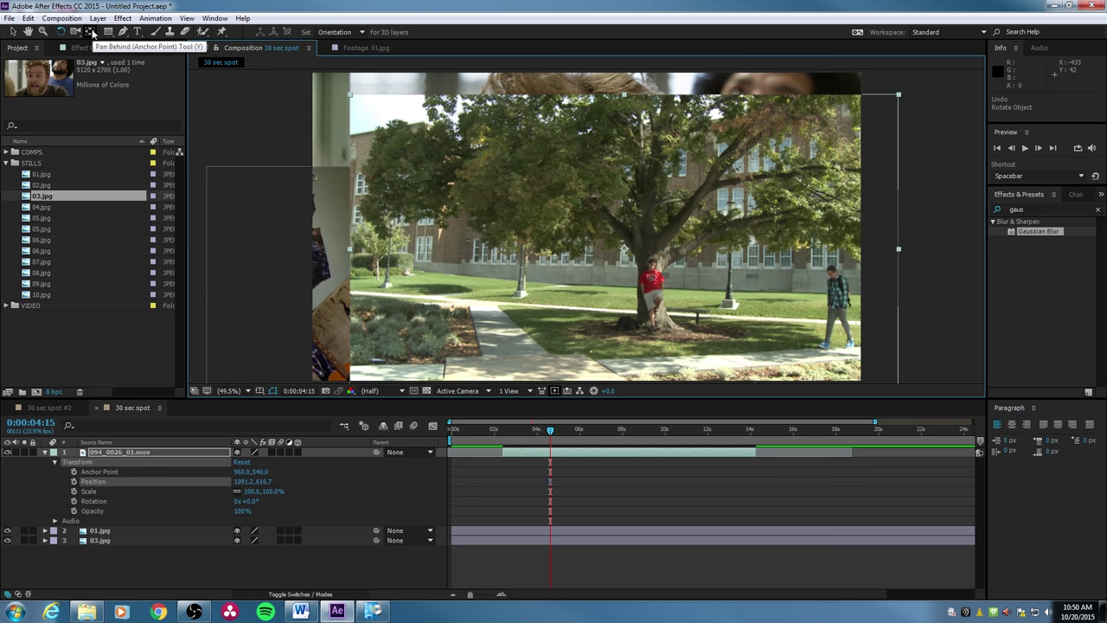
# Try rotating the video layer about -2.5° around an anchor point near its upper-left corner, and undo both the rotation and anchor move
pyautogui.click(91, 32)
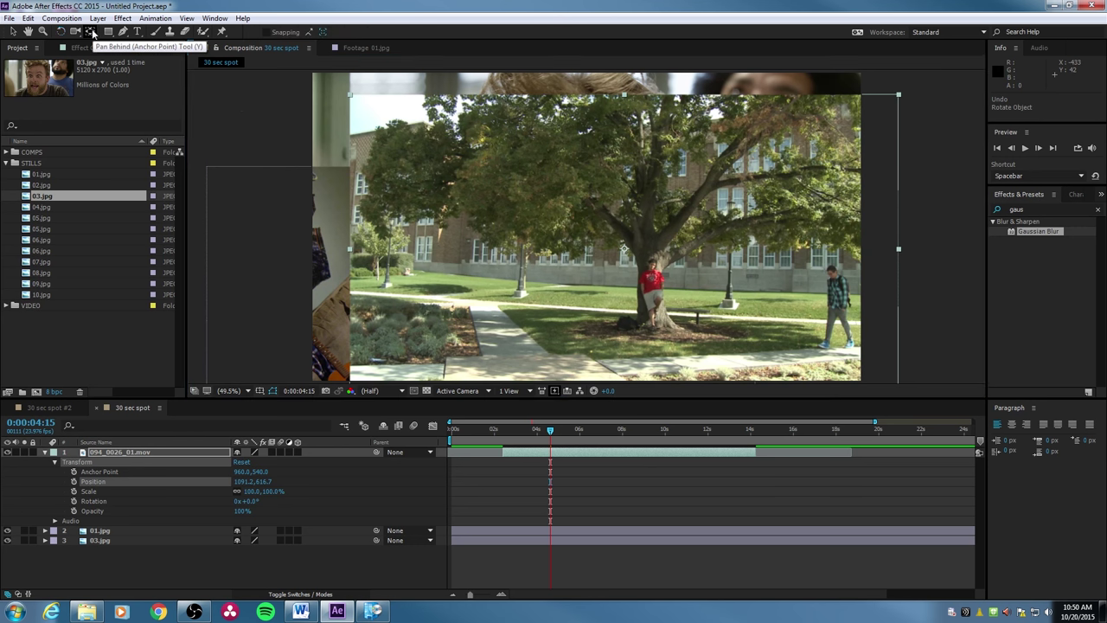
pyautogui.moveTo(631, 256); pyautogui.dragTo(364, 110)
pyautogui.press('w')
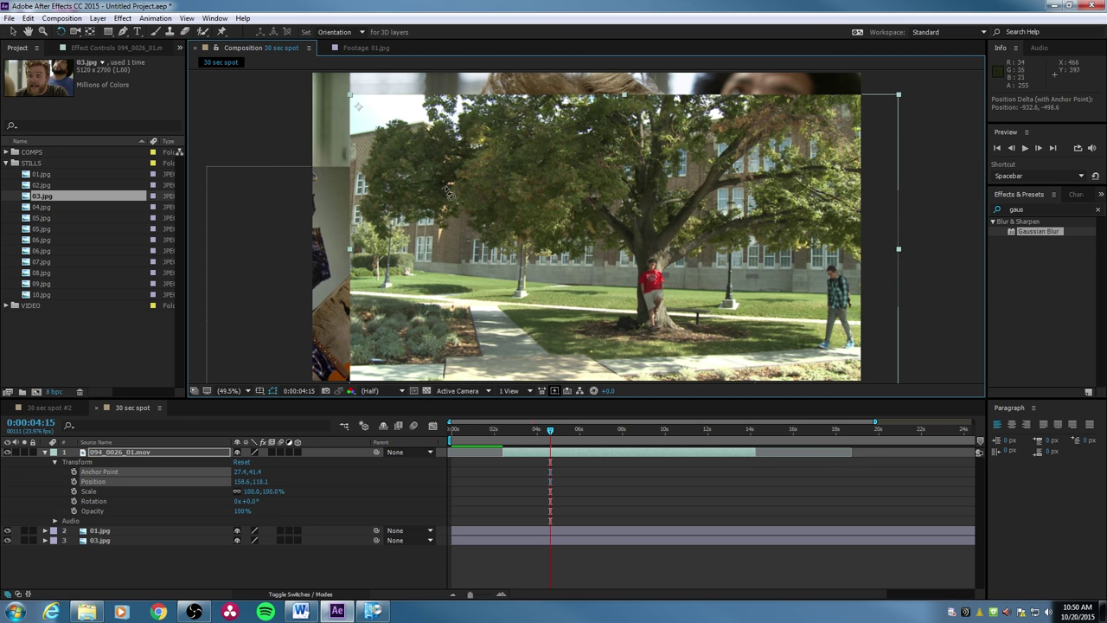
pyautogui.moveTo(751, 179)
pyautogui.mouseDown()
pyautogui.moveTo(717, 250)
pyautogui.moveTo(605, 329)
pyautogui.moveTo(563, 337)
pyautogui.moveTo(612, 150)
pyautogui.moveTo(645, 147)
pyautogui.moveTo(709, 251)
pyautogui.moveTo(648, 142)
pyautogui.moveTo(706, 249)
pyautogui.moveTo(738, 178)
pyautogui.mouseUp()
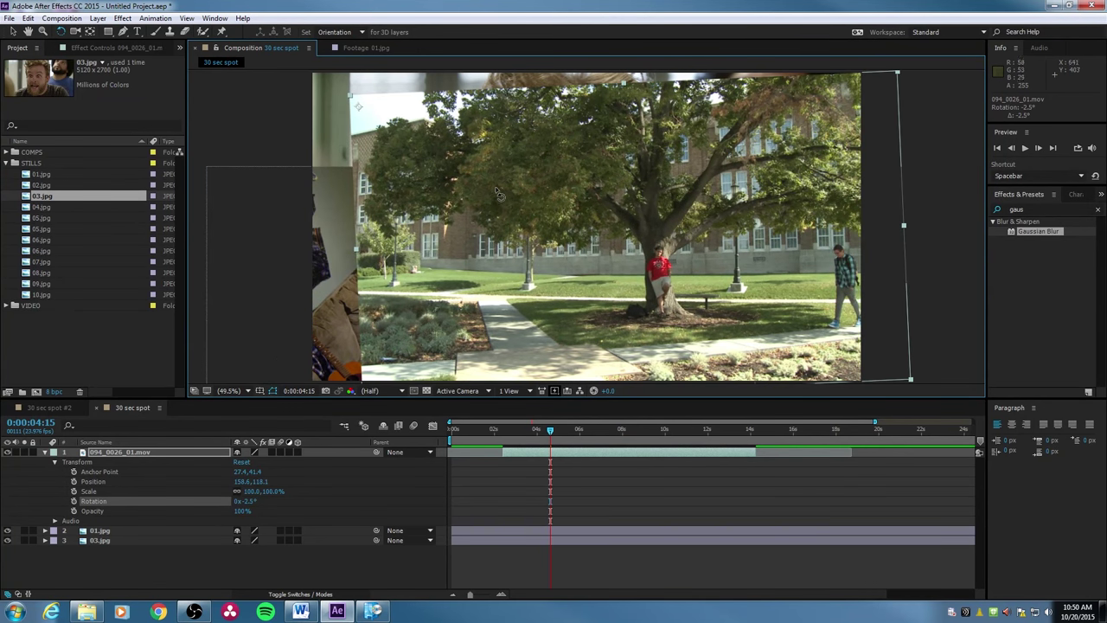
pyautogui.hotkey('ctrl', 'z')
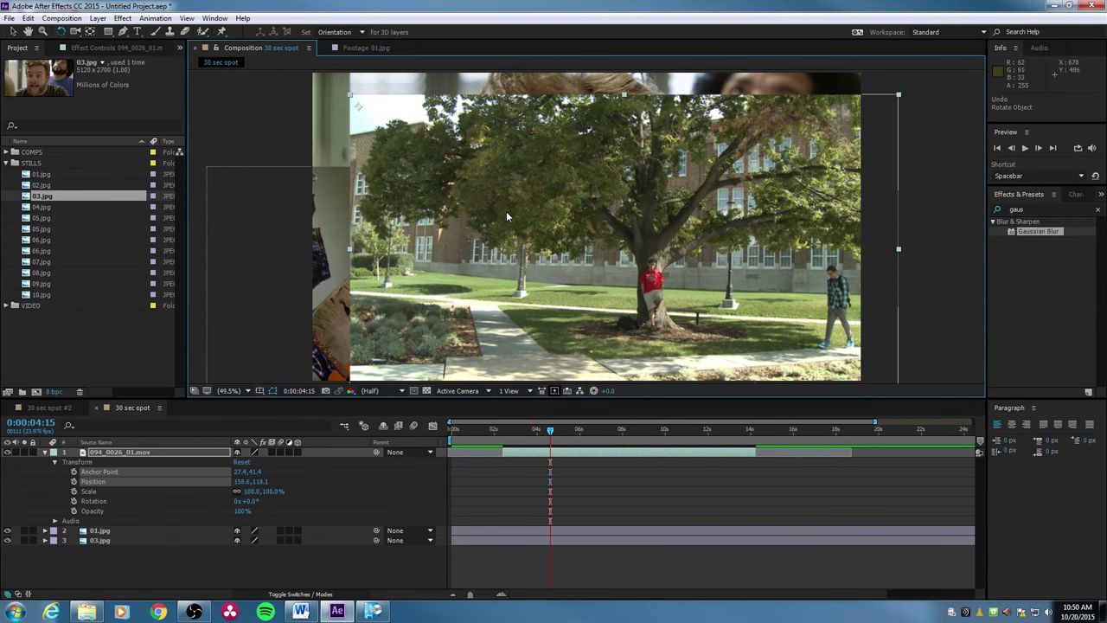
pyautogui.hotkey('ctrl', 'alt', 'Home')
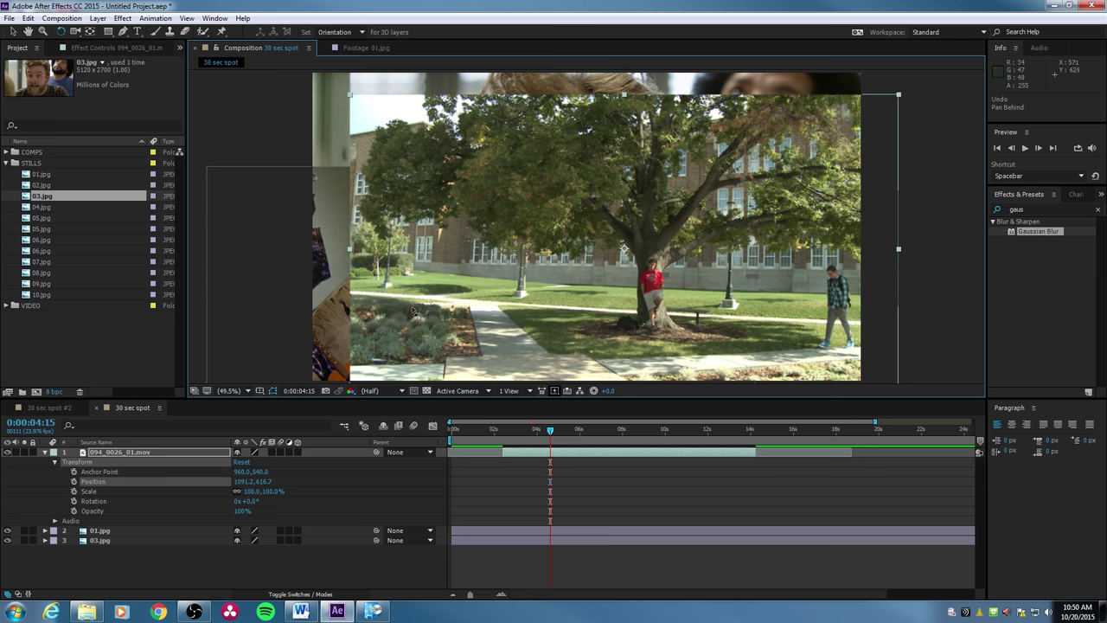
# Move the video layer's anchor point up and left within the image, to about 508, 320, using the Pan Behind tool
pyautogui.click(92, 31)
pyautogui.moveTo(623, 249); pyautogui.dragTo(480, 213)
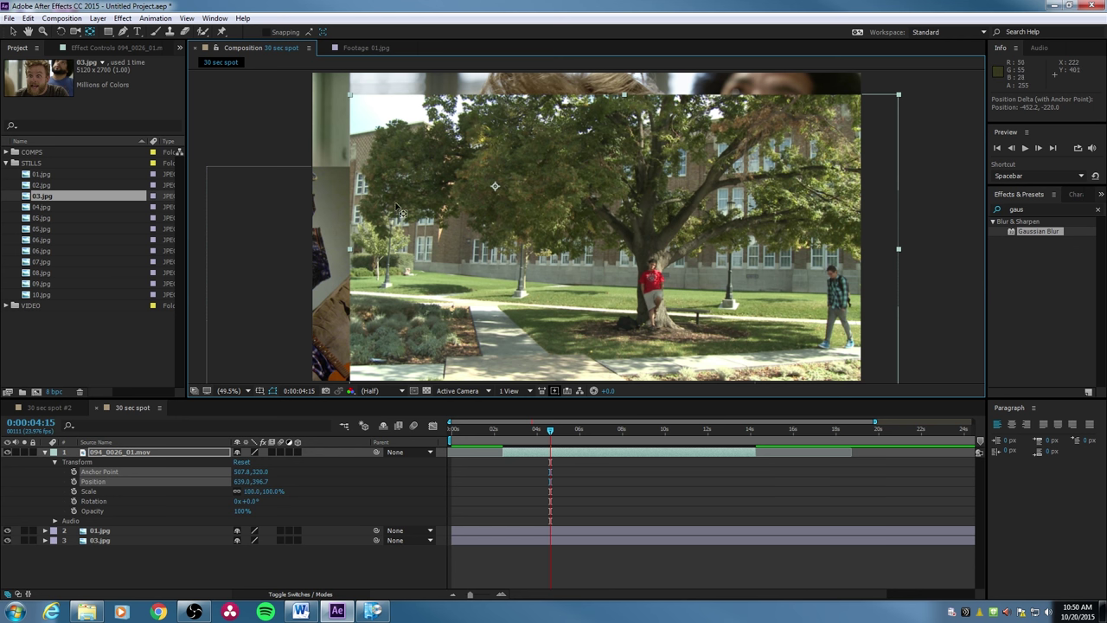
pyautogui.click(13, 31)
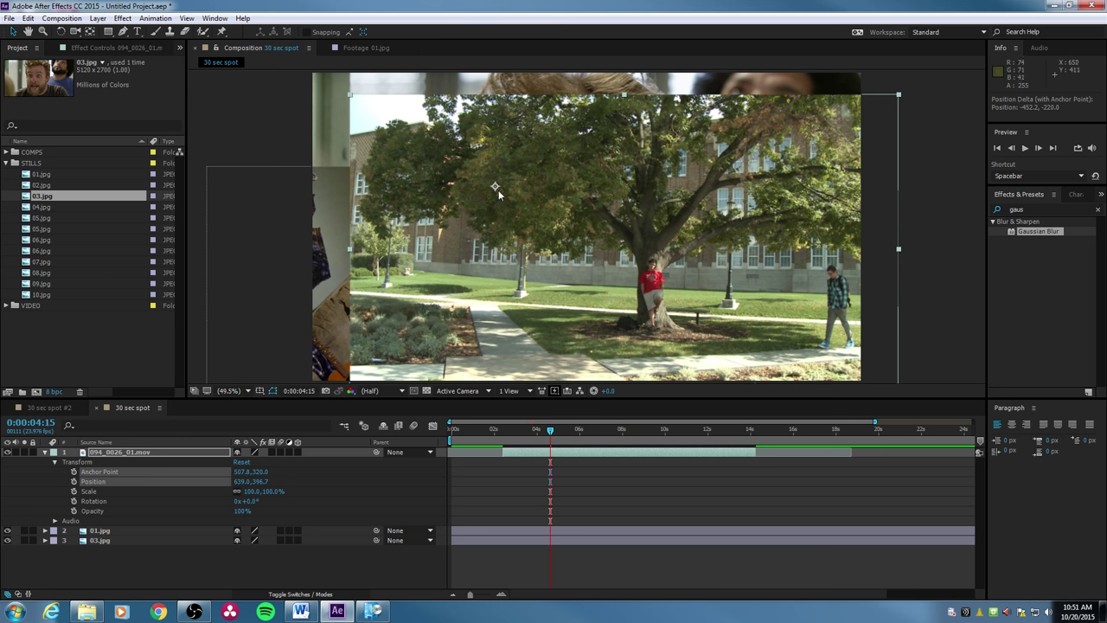
# Reposition the 094_0026_01.mov layer within the frame, ending at about 687.5, 410.8
pyautogui.moveTo(563, 178); pyautogui.dragTo(665, 192)
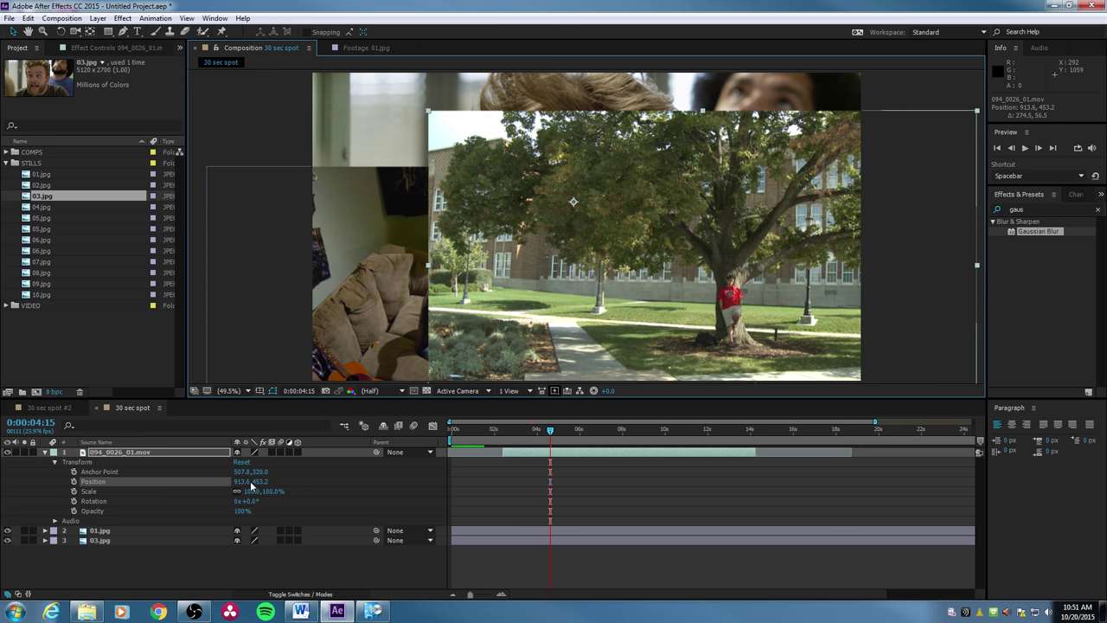
pyautogui.moveTo(251, 484); pyautogui.dragTo(242, 527)
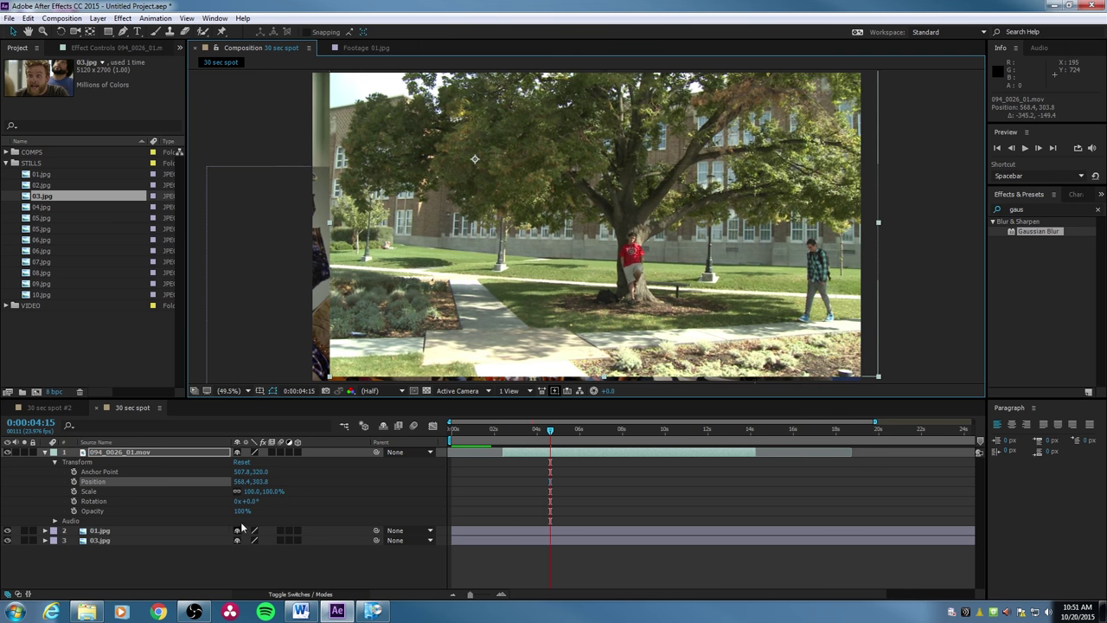
pyautogui.moveTo(257, 482); pyautogui.dragTo(257, 473)
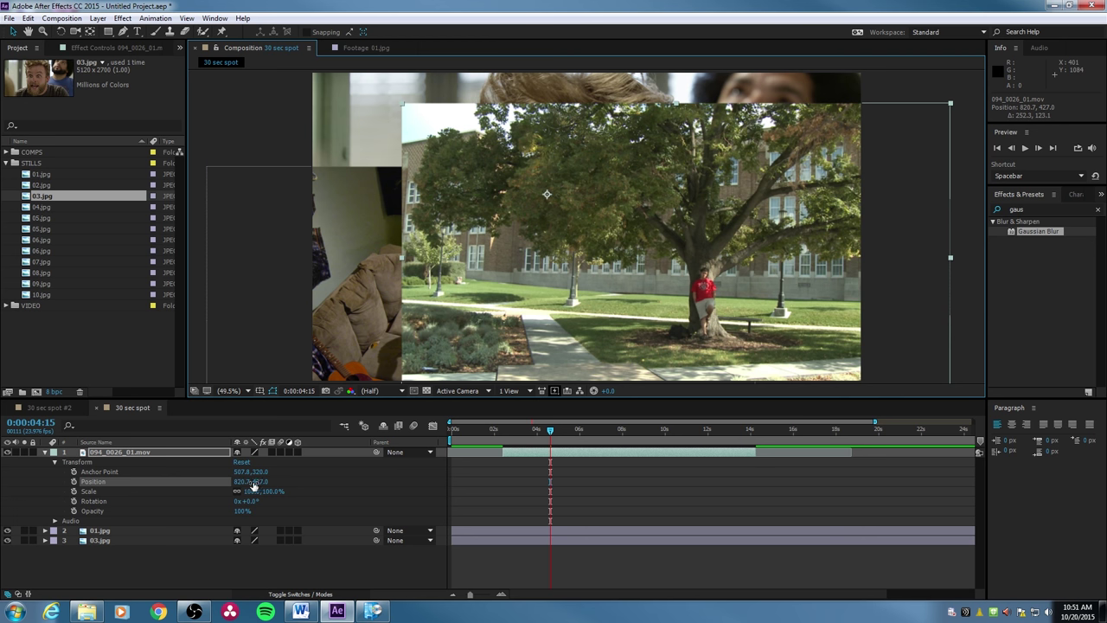
pyautogui.moveTo(474, 249); pyautogui.dragTo(449, 255)
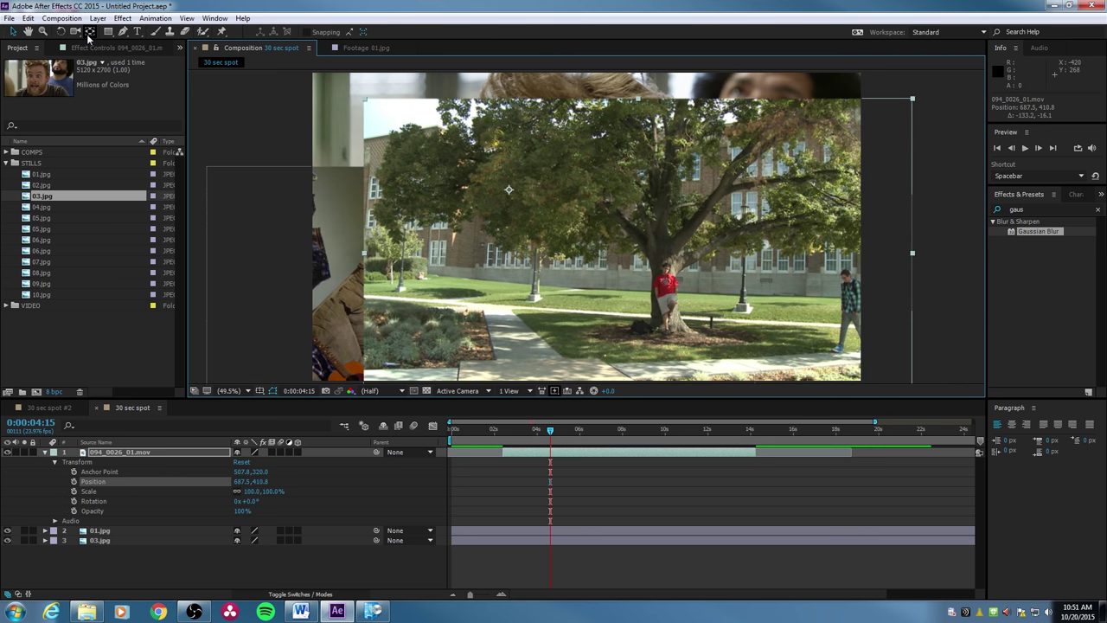
# Move the video layer's anchor point near its upper-left corner, about 165, 142, and scale the layer to 58%
pyautogui.click(90, 31)
pyautogui.moveTo(510, 192); pyautogui.dragTo(411, 139)
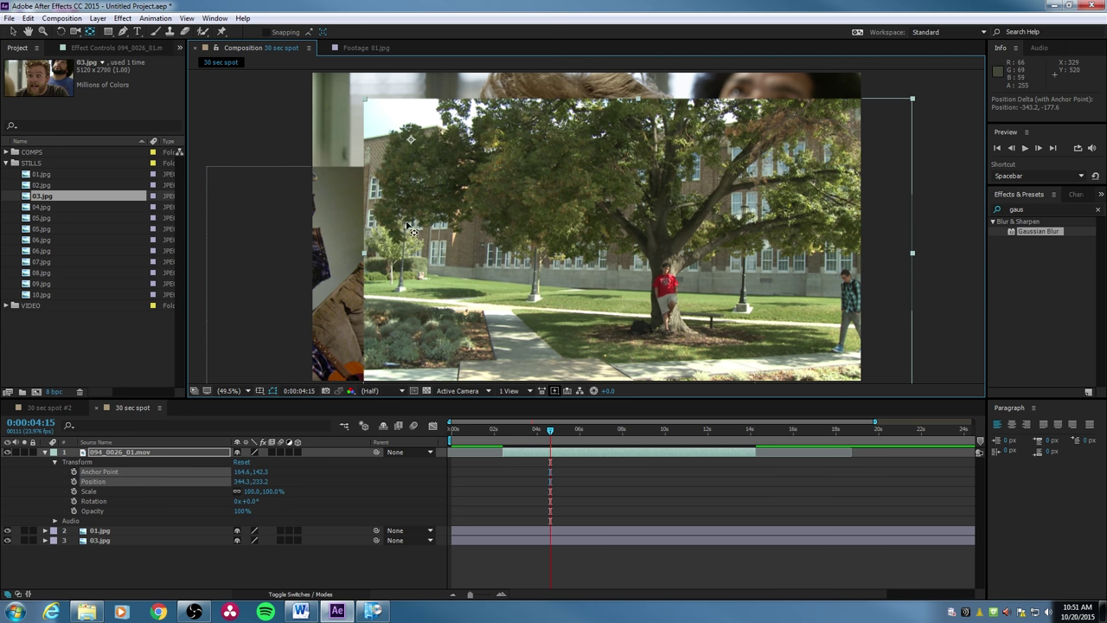
pyautogui.press('v')
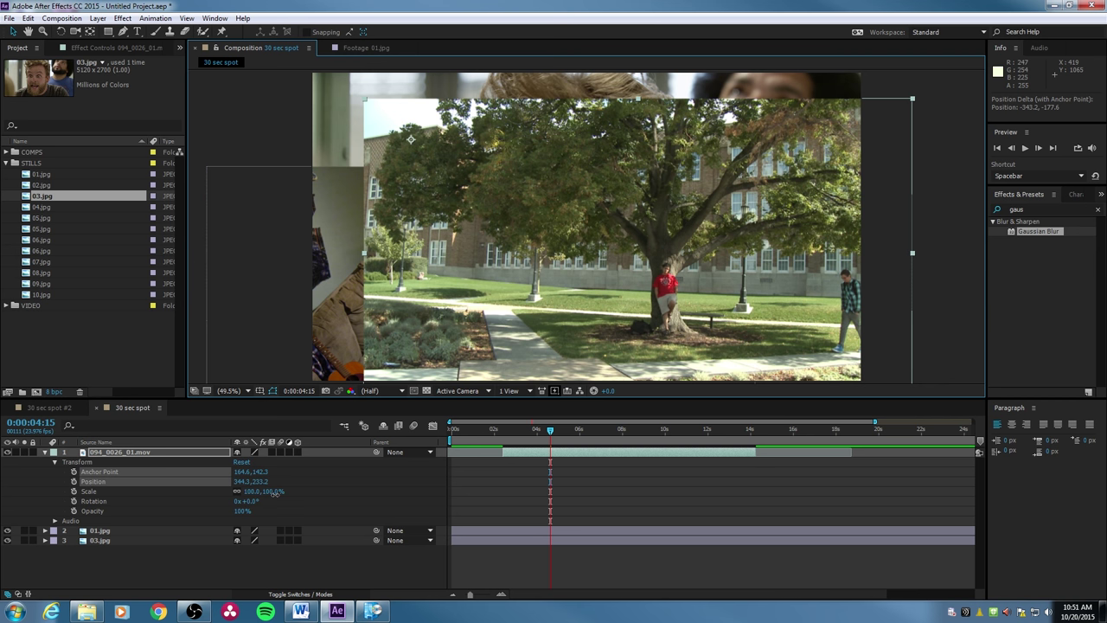
pyautogui.moveTo(274, 492); pyautogui.dragTo(256, 508)
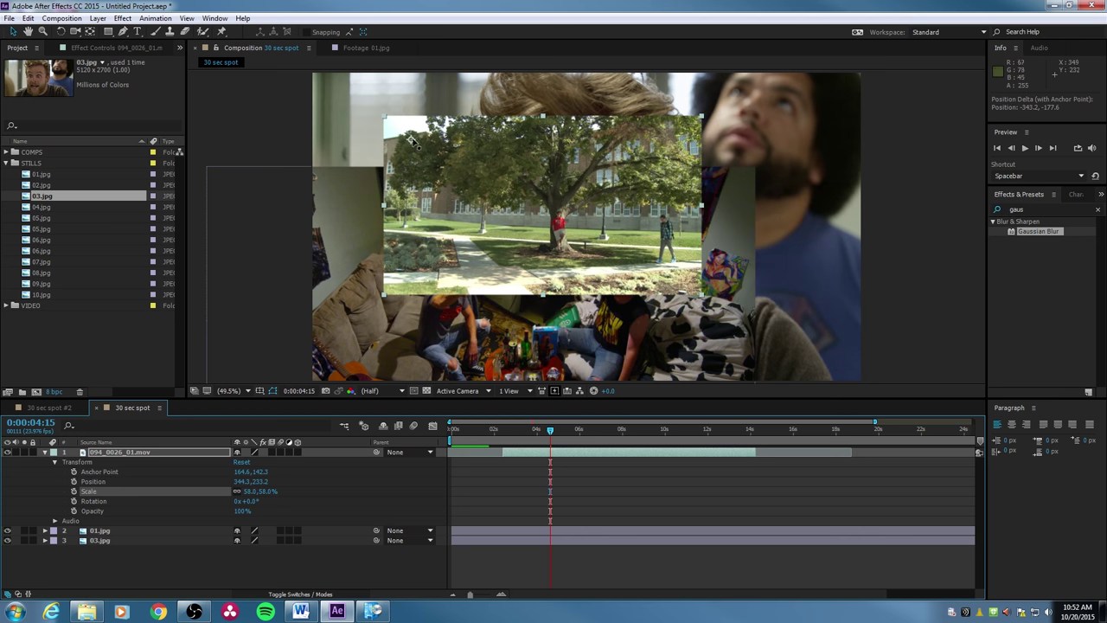
# Reset the Anchor Point property of the 094_0026_01.mov layer to its default
pyautogui.rightClick(135, 472)
pyautogui.press('Escape')
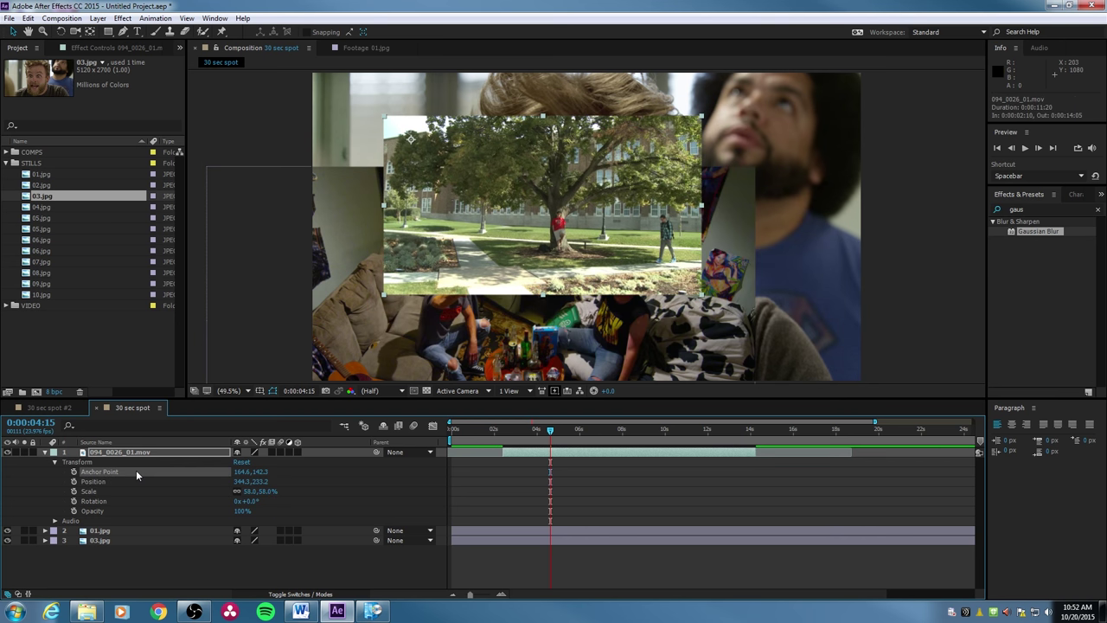
pyautogui.rightClick(136, 470)
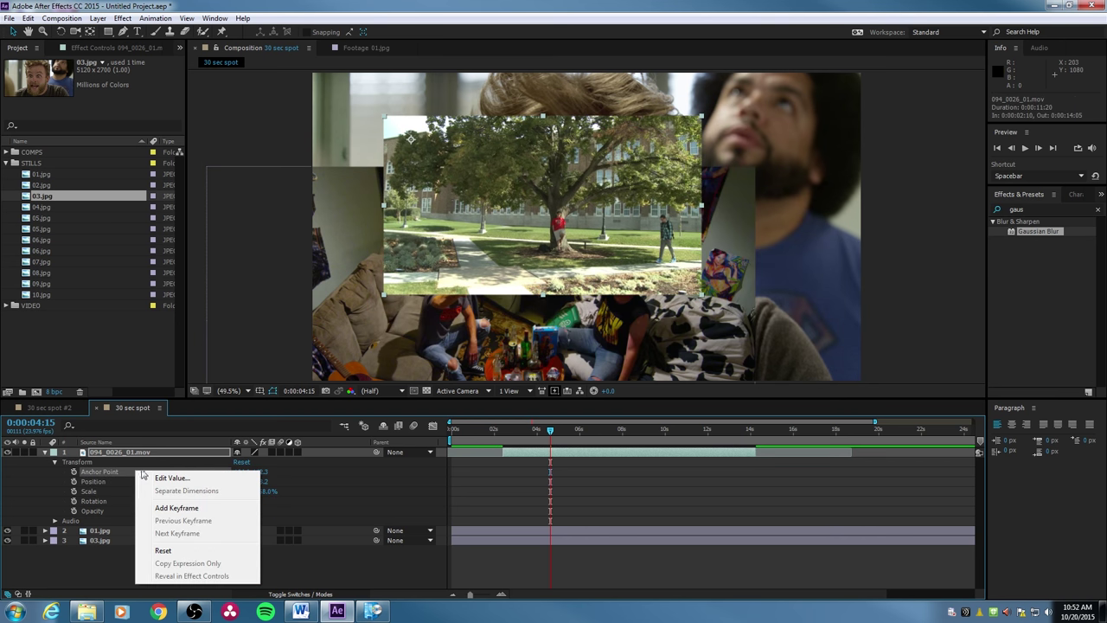
pyautogui.click(165, 550)
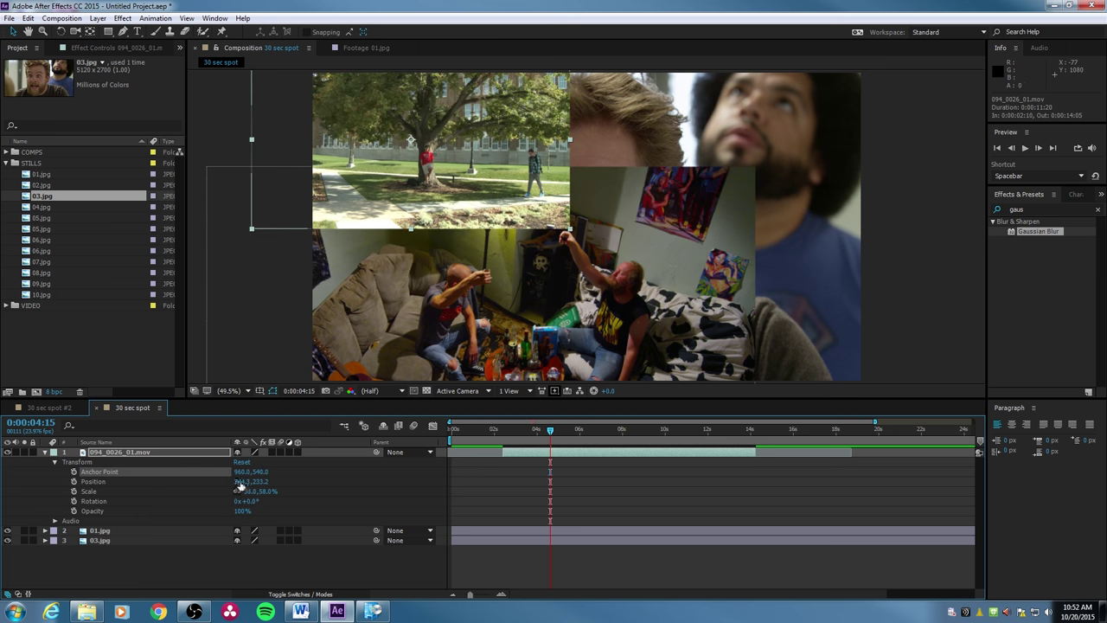
# Reset the Position property of the 094_0026_01.mov layer and set its Scale back to 100%
pyautogui.rightClick(106, 481)
pyautogui.click(143, 562)
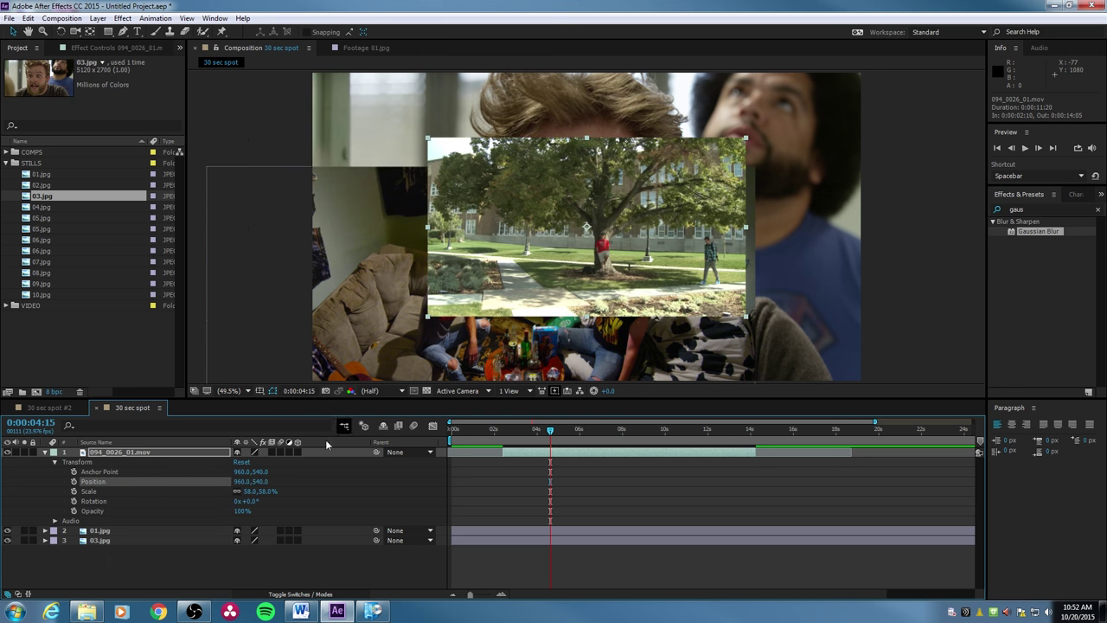
pyautogui.moveTo(259, 493)
pyautogui.mouseDown()
pyautogui.moveTo(280, 491)
pyautogui.moveTo(269, 491)
pyautogui.mouseUp()
pyautogui.click(268, 490)
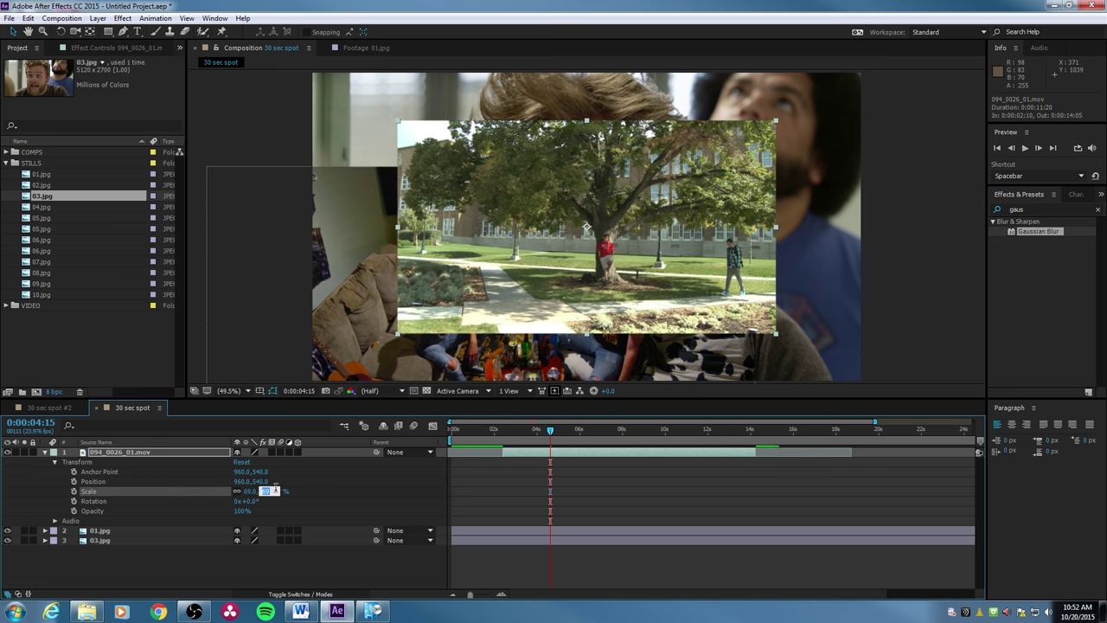
pyautogui.click(270, 500)
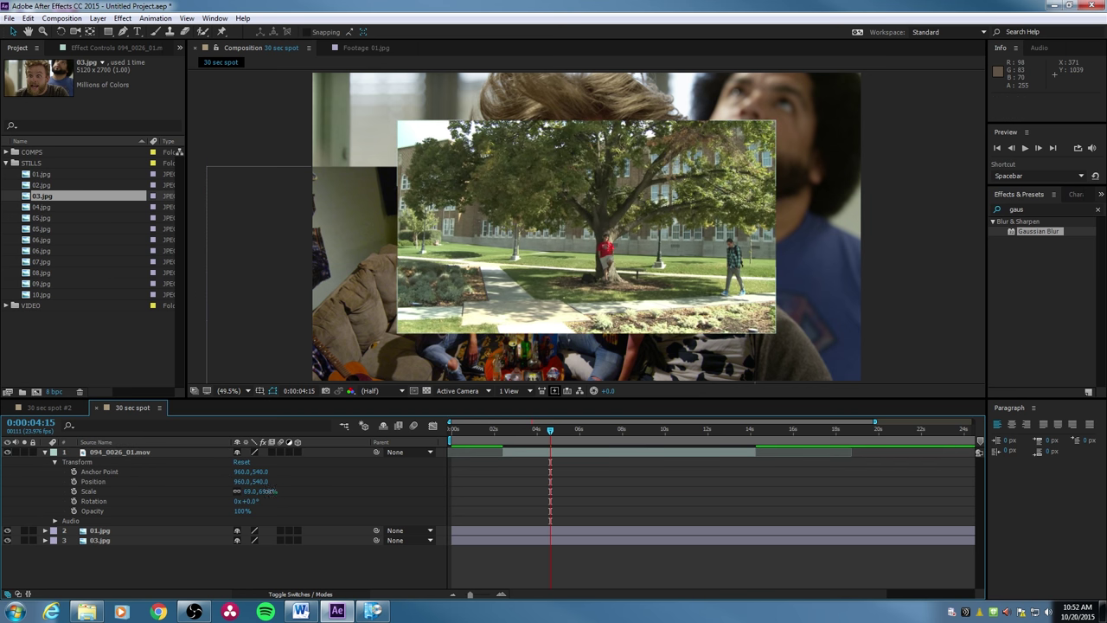
pyautogui.click(269, 491)
pyautogui.press('Return')
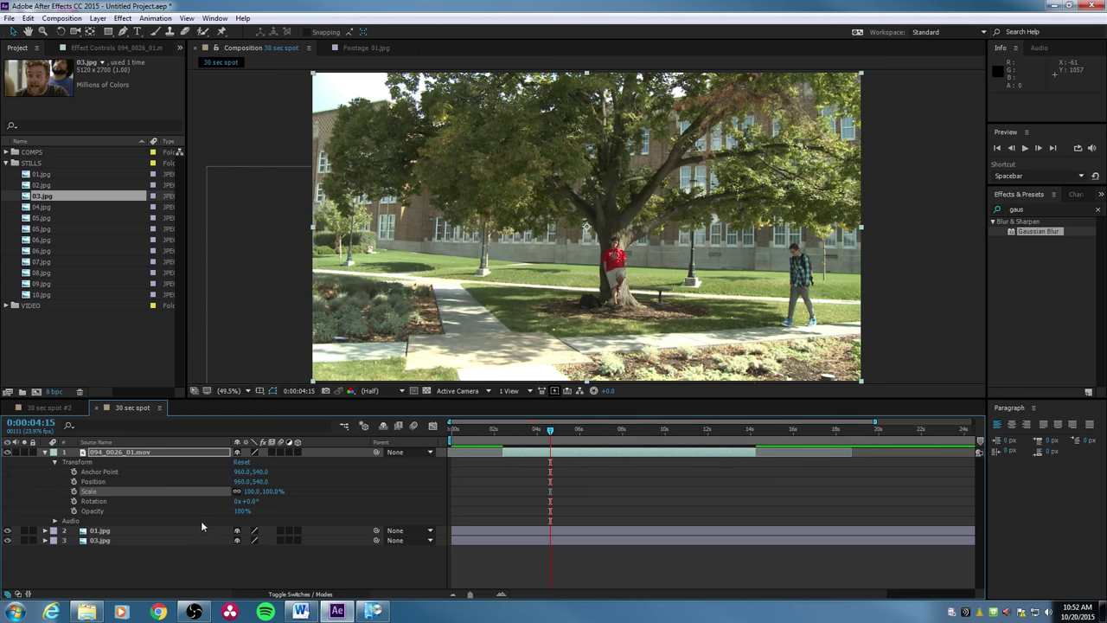
# Try rotating the 094_0026_01.mov layer through more than two full turns, and reset its Rotation property
pyautogui.moveTo(248, 504)
pyautogui.mouseDown()
pyautogui.moveTo(571, 519)
pyautogui.moveTo(311, 503)
pyautogui.moveTo(454, 501)
pyautogui.moveTo(257, 500)
pyautogui.mouseUp()
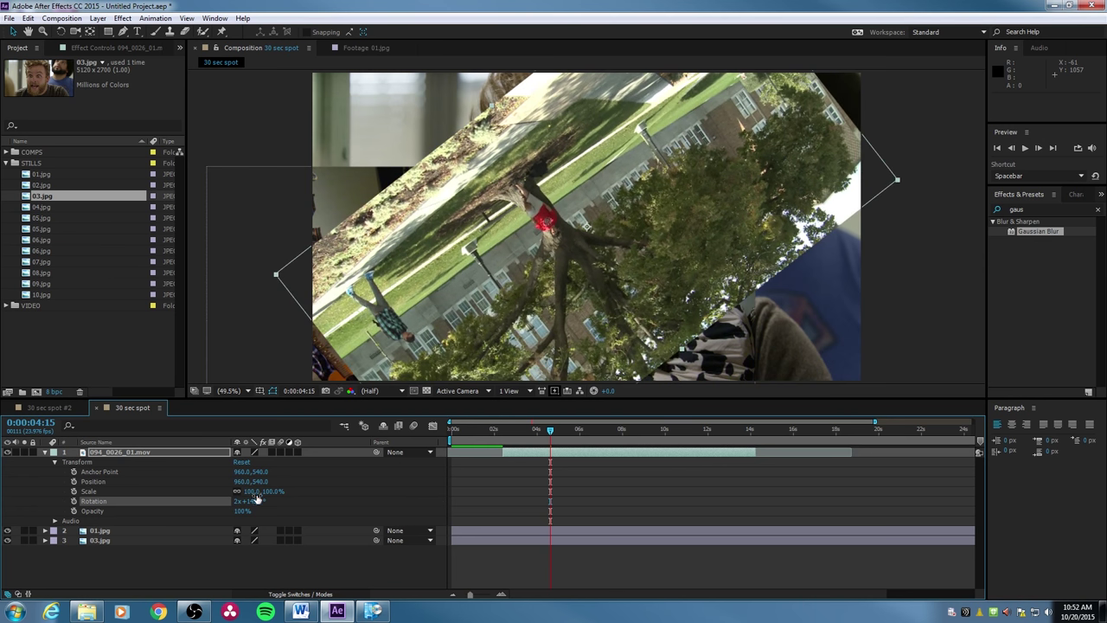
pyautogui.rightClick(192, 503)
pyautogui.click(220, 465)
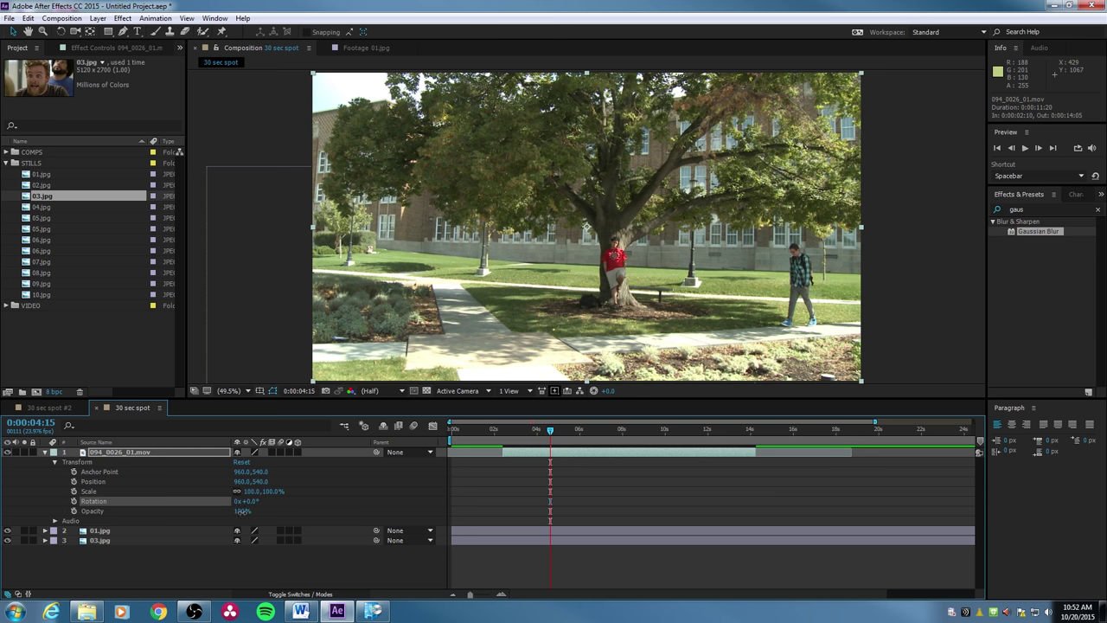
# Try lowering the video layer's opacity to about 48% and restoring it, and move the layer to about 1264.8, 822.6
pyautogui.moveTo(242, 517); pyautogui.dragTo(218, 517)
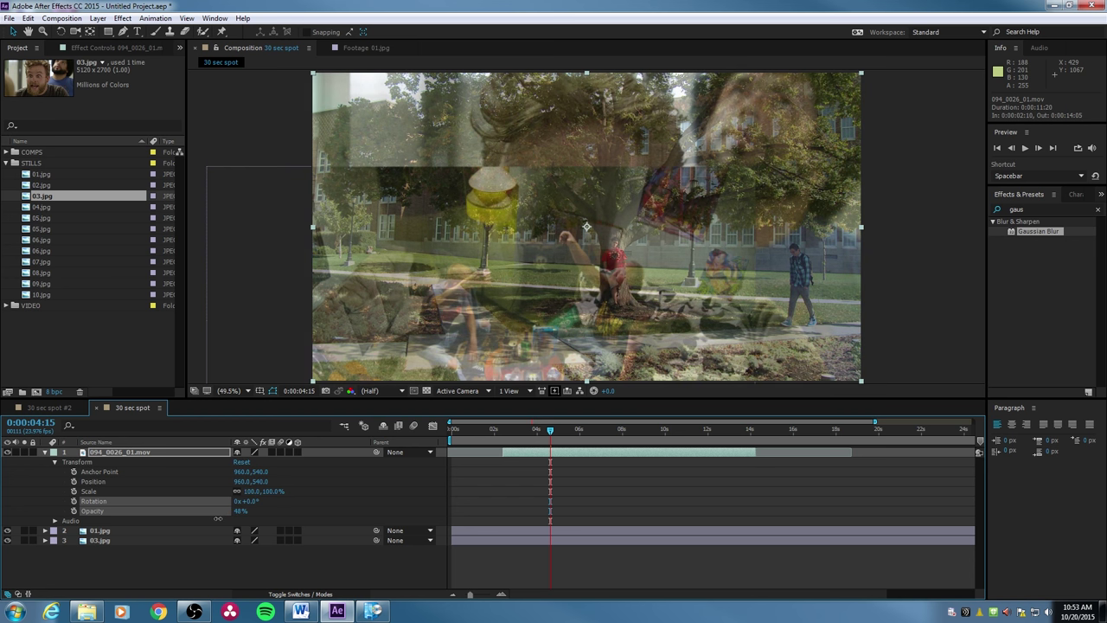
pyautogui.moveTo(440, 173); pyautogui.dragTo(511, 324)
pyautogui.moveTo(238, 510); pyautogui.dragTo(262, 510)
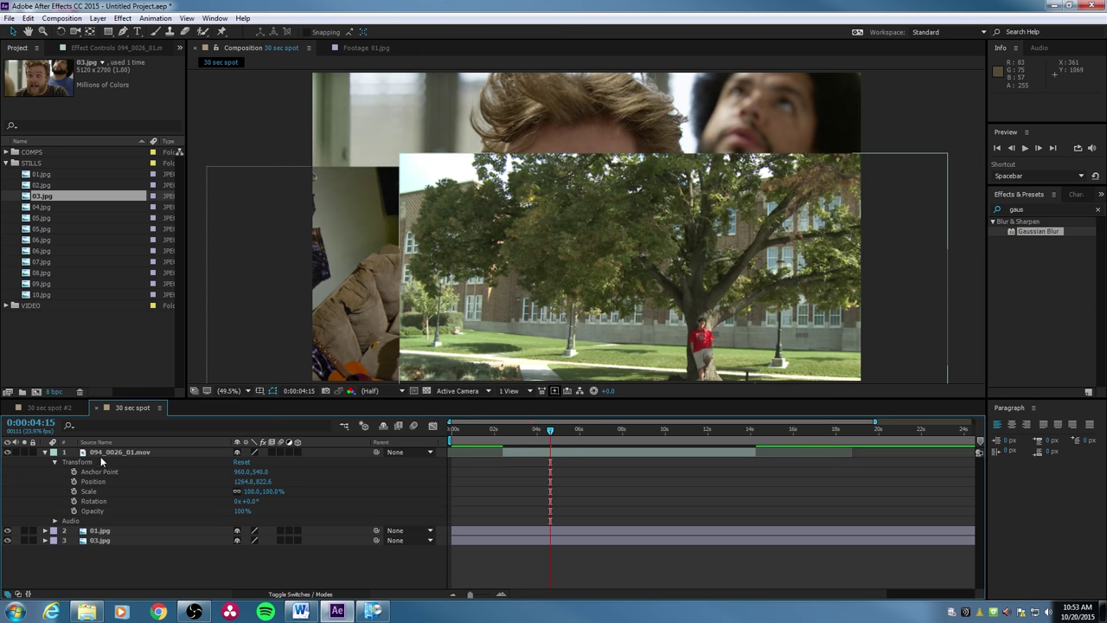
# Reset all Transform properties of the 094_0026_01.mov layer together
pyautogui.rightClick(110, 451)
pyautogui.press('Escape')
pyautogui.click(243, 463)
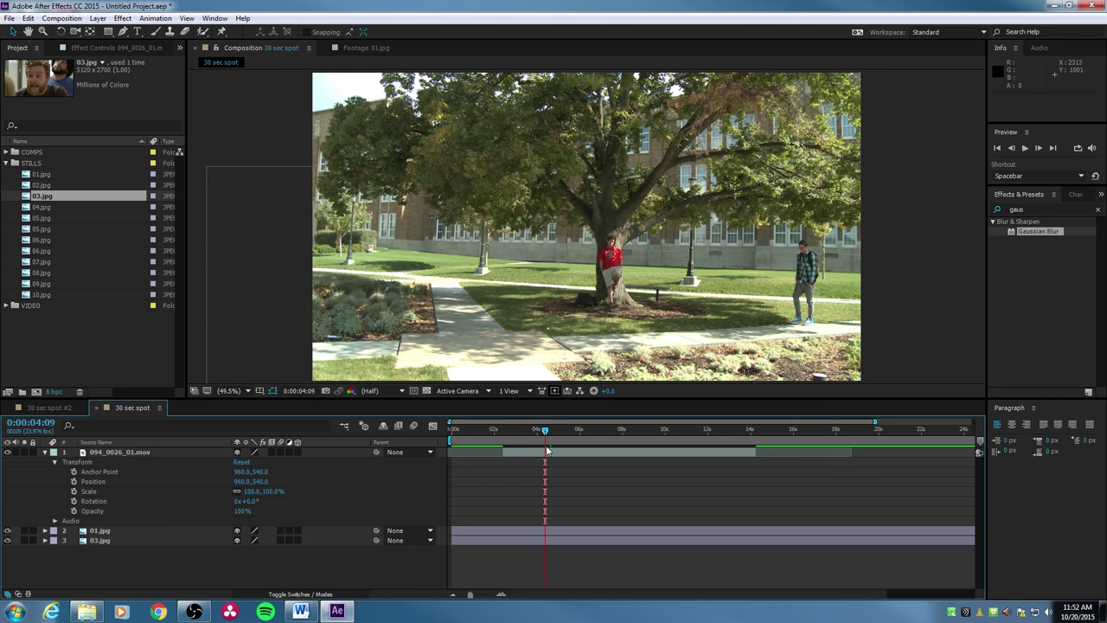
# Add 094_0023_01.mov from the VIDEO folder as the uppermost layer of the 30 sec spot composition
pyautogui.moveTo(545, 431); pyautogui.dragTo(588, 431)
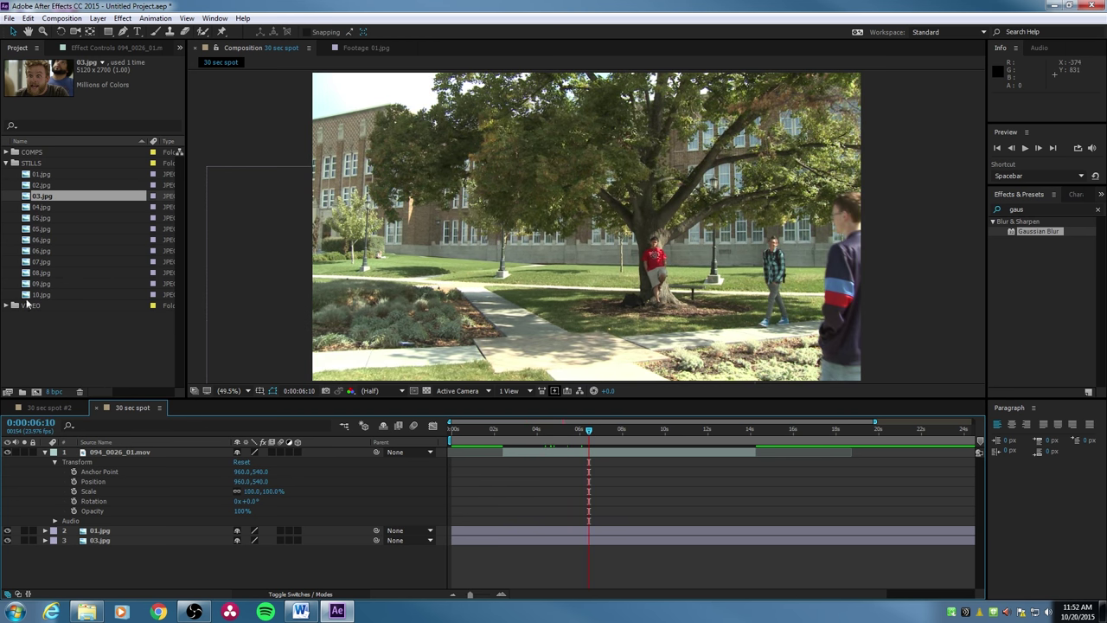
pyautogui.click(6, 305)
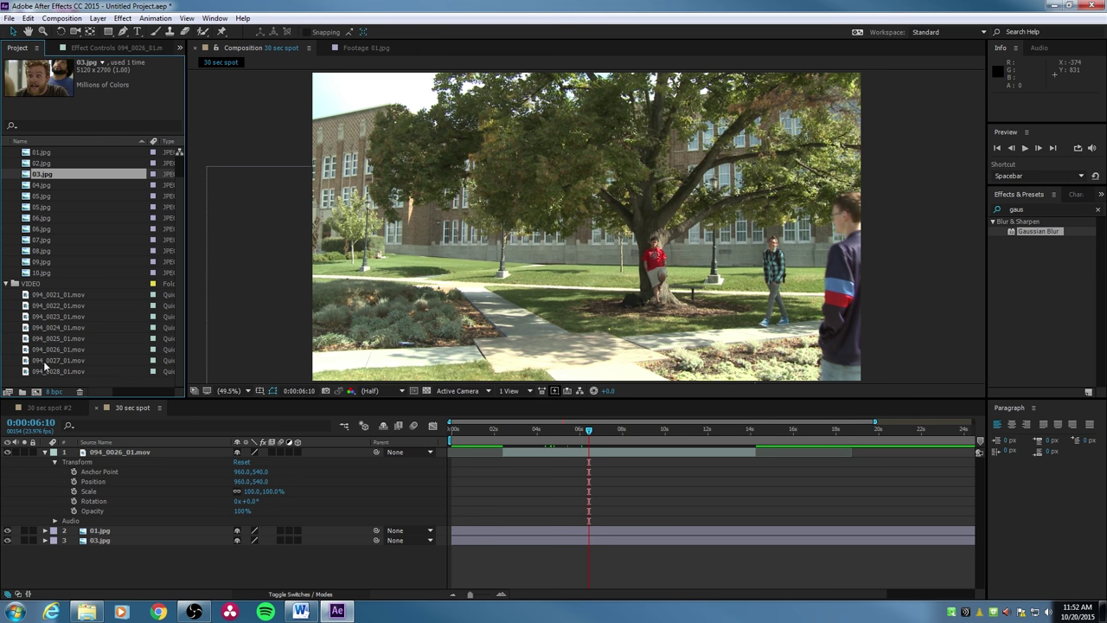
pyautogui.moveTo(39, 318); pyautogui.dragTo(151, 449)
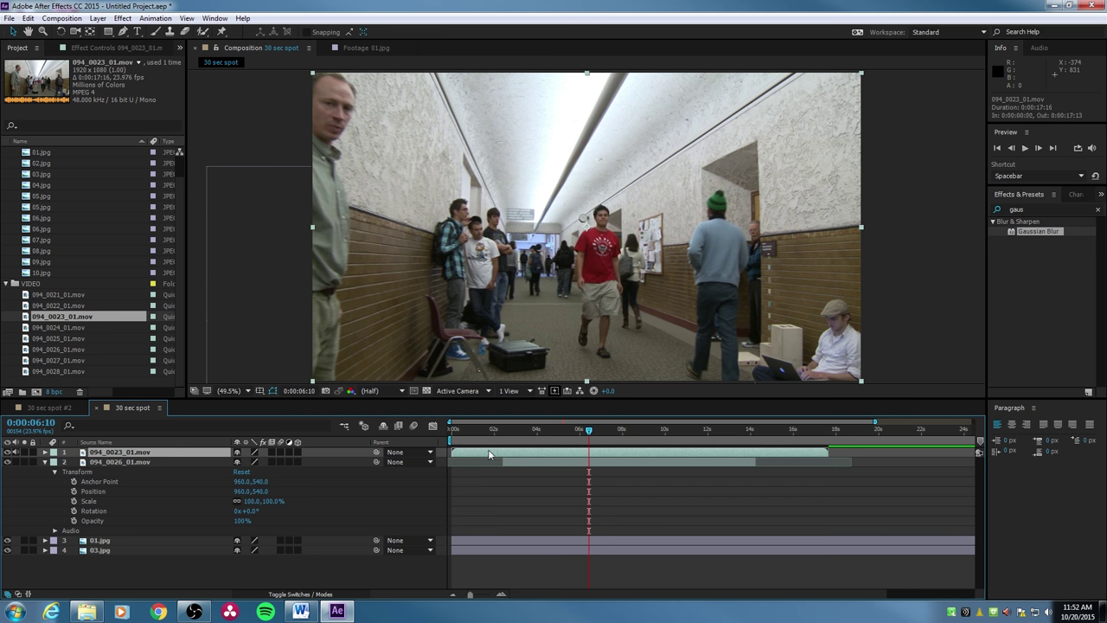
# Slide the 094_0023_01.mov layer to start near 0:00:06:09, and back to about the composition's start
pyautogui.moveTo(489, 454); pyautogui.dragTo(620, 457)
pyautogui.click(659, 430)
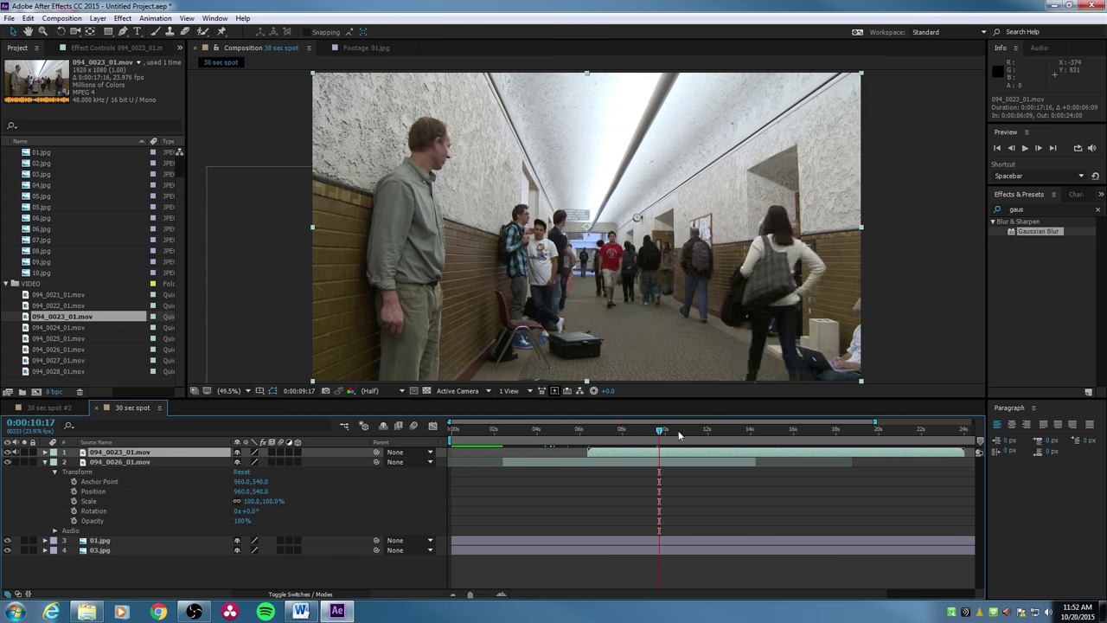
pyautogui.moveTo(679, 435); pyautogui.dragTo(731, 452)
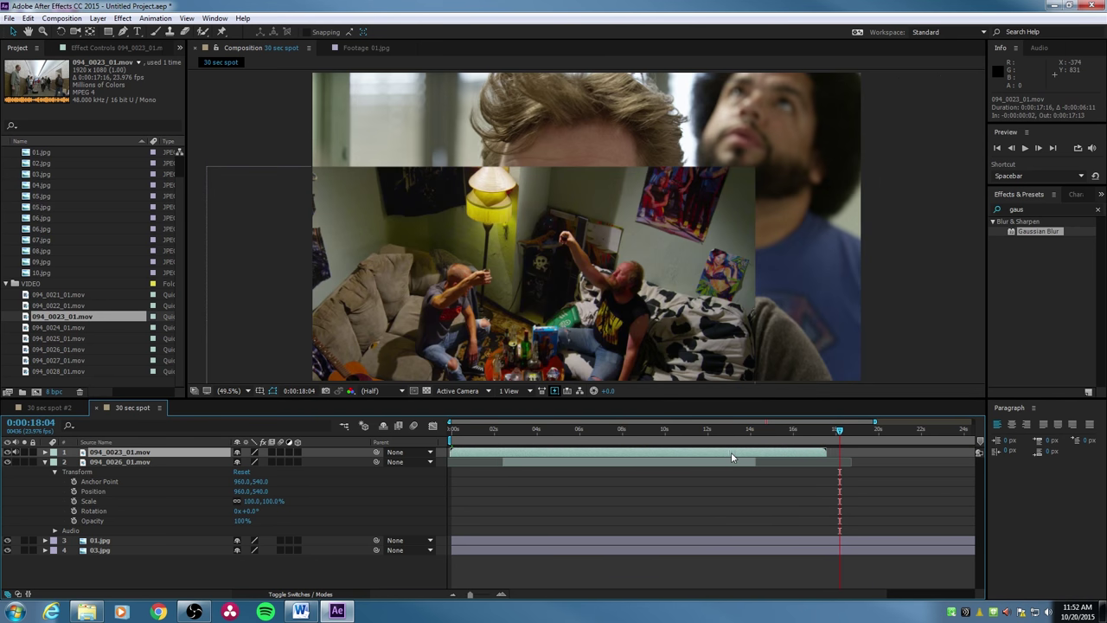
# Preview the 094_0023_01.mov clip from about 0:00:04:19 and trim its in point to 0:00:06:15
pyautogui.click(553, 429)
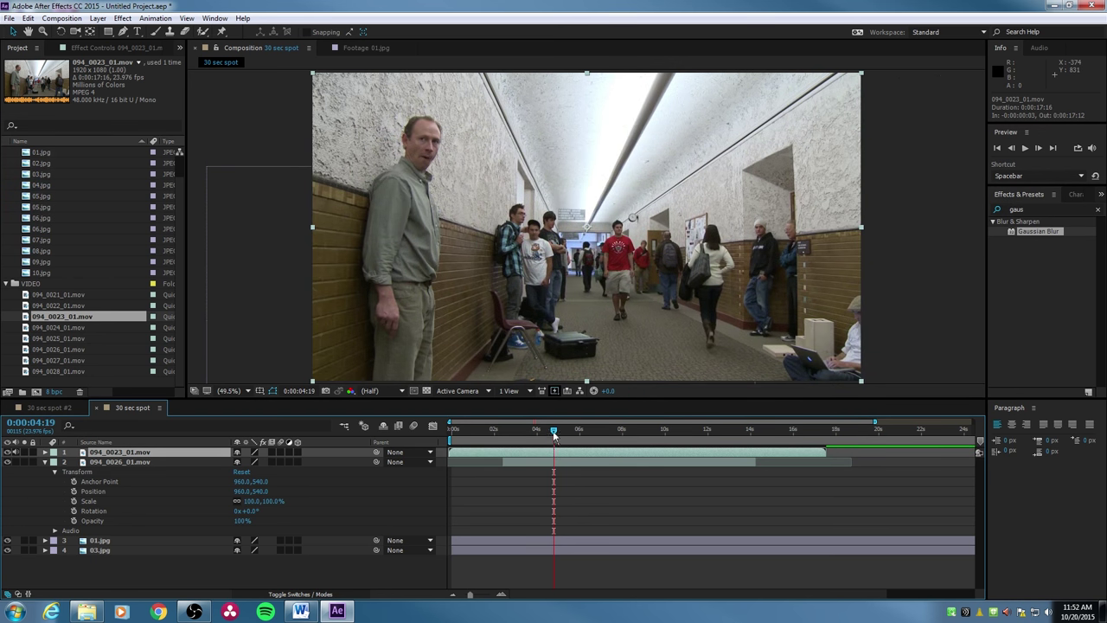
pyautogui.press('space')
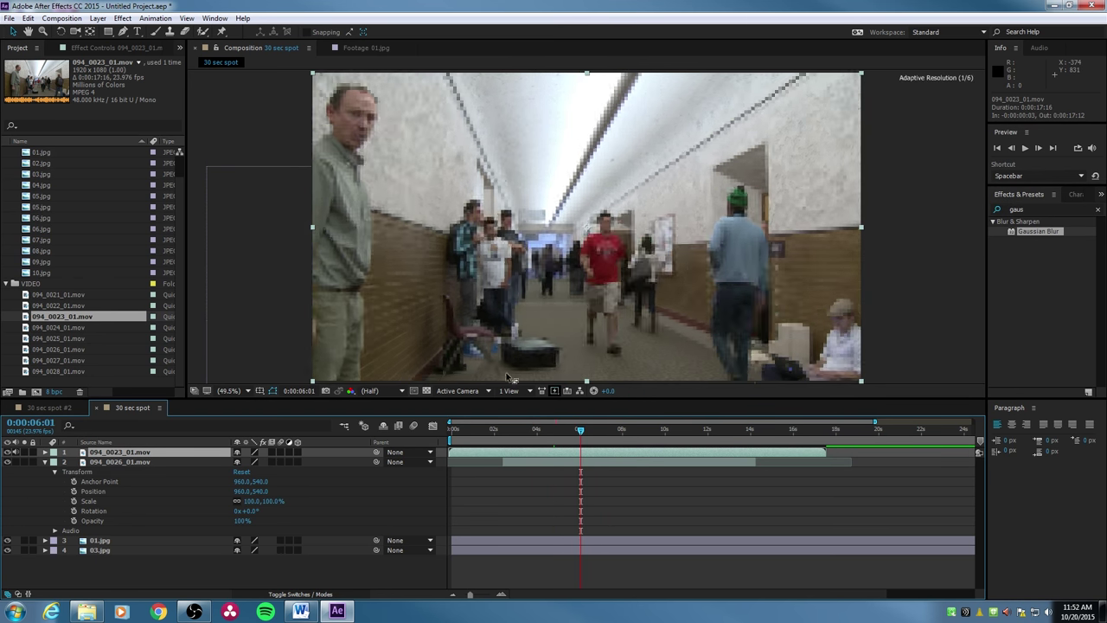
pyautogui.press('space')
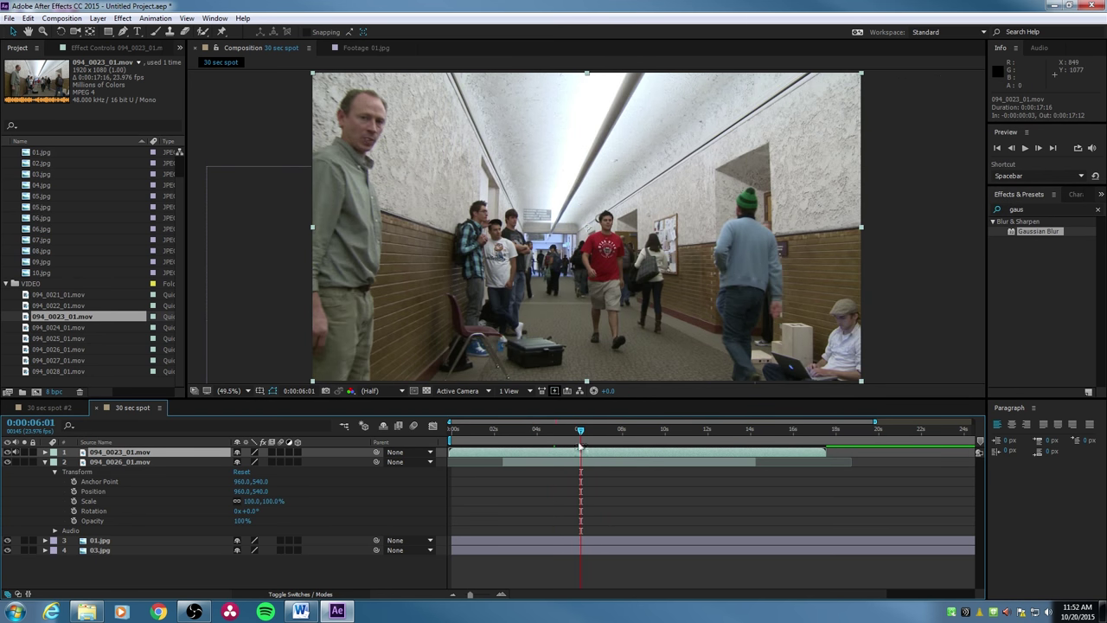
pyautogui.moveTo(584, 432); pyautogui.dragTo(594, 433)
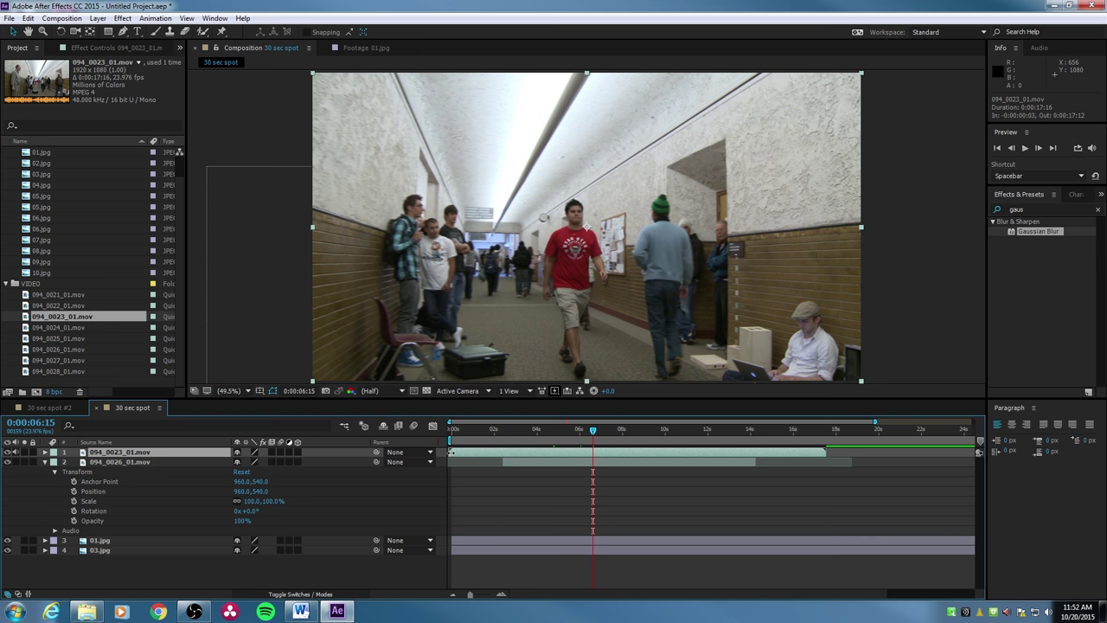
pyautogui.moveTo(449, 451); pyautogui.dragTo(580, 458)
pyautogui.hotkey('alt', '[')
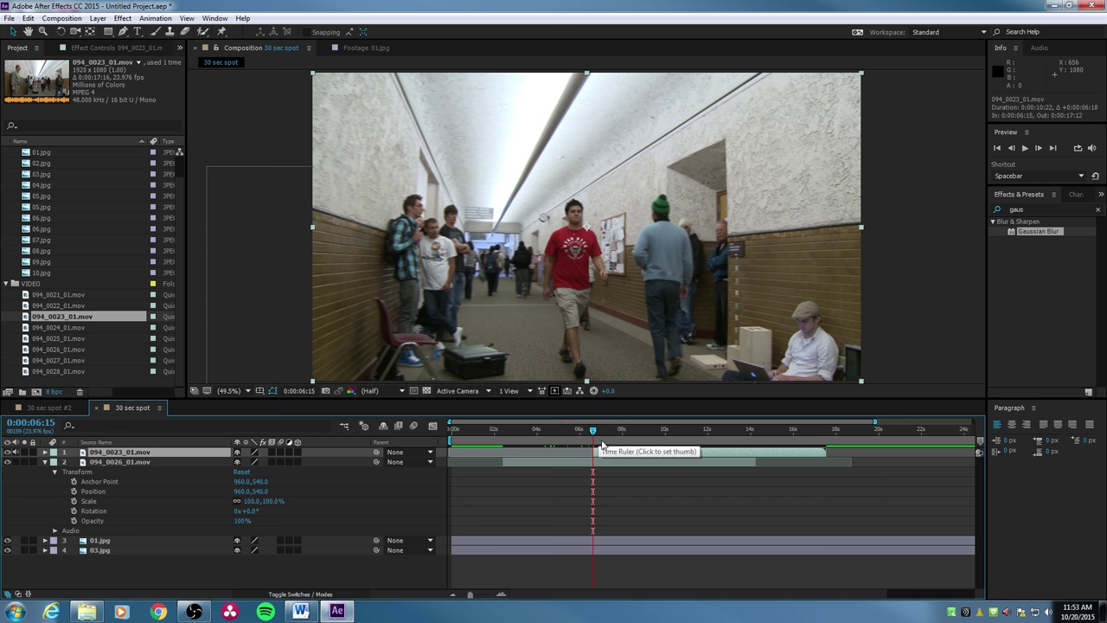
pyautogui.hotkey('ctrl', 'z')
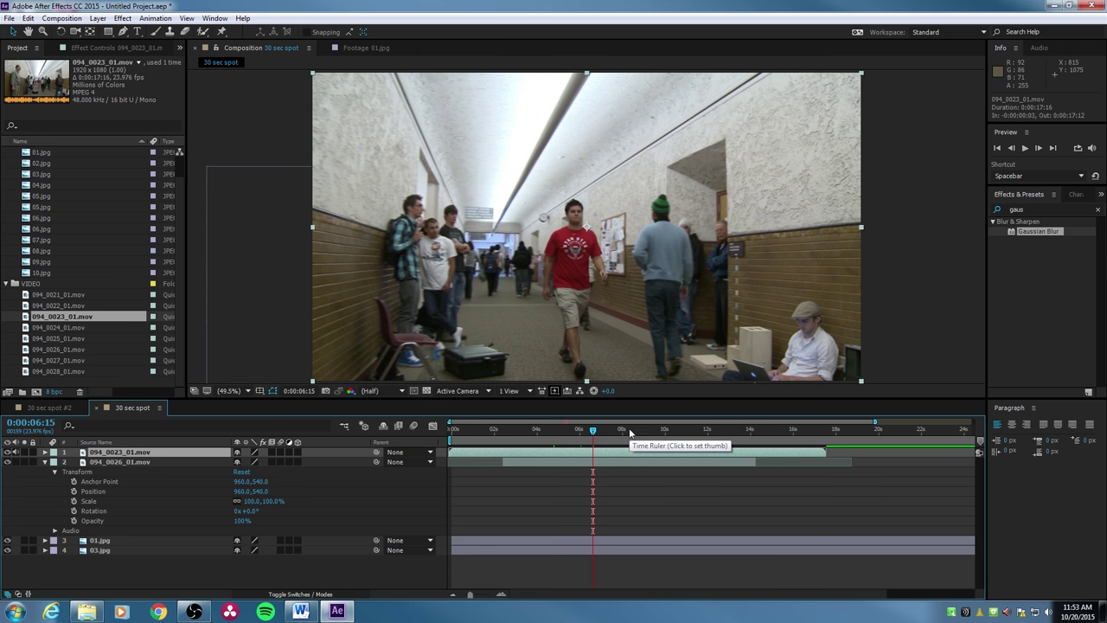
pyautogui.hotkey('alt', '[')
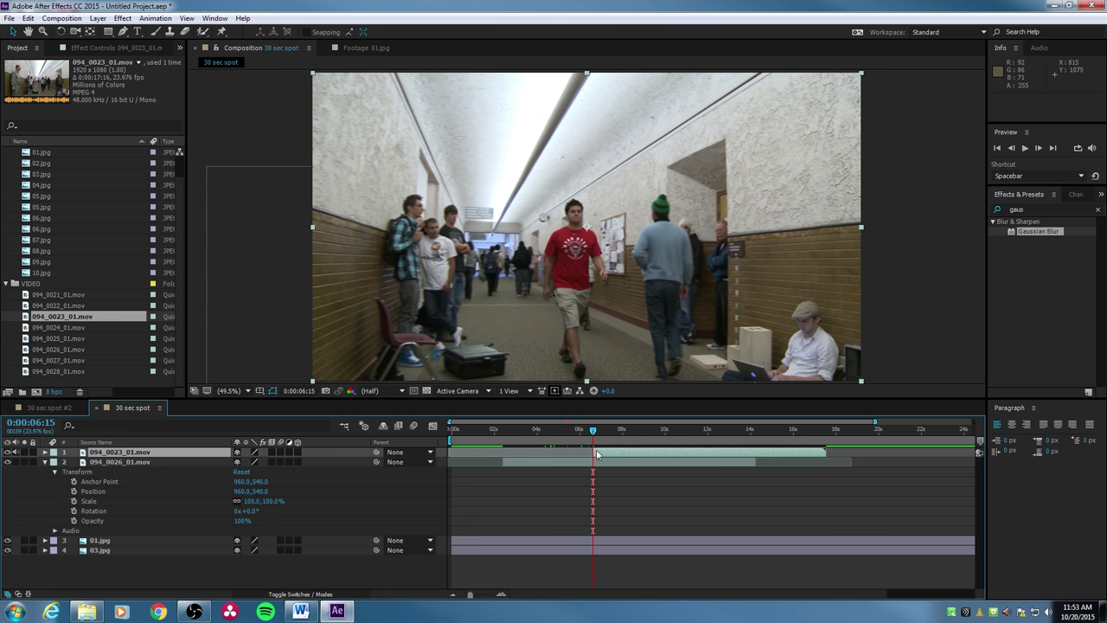
# Advance through the 094_0023_01.mov clip and trim its out point to 0:00:10:21
pyautogui.press('pagedown')
pyautogui.press('pagedown')
pyautogui.press('pagedown')
pyautogui.press('pagedown')
pyautogui.press('pagedown')
pyautogui.press('pagedown')
pyautogui.press('pagedown')
pyautogui.press('pagedown')
pyautogui.press('pagedown')
pyautogui.press('pagedown')
pyautogui.press('pagedown')
pyautogui.press('pagedown')
pyautogui.press('pagedown')
pyautogui.press('pagedown')
pyautogui.press('pagedown')
pyautogui.press('pagedown')
pyautogui.press('pagedown')
pyautogui.press('pagedown')
pyautogui.press('pagedown')
pyautogui.press('pagedown')
pyautogui.moveTo(634, 434); pyautogui.dragTo(684, 447)
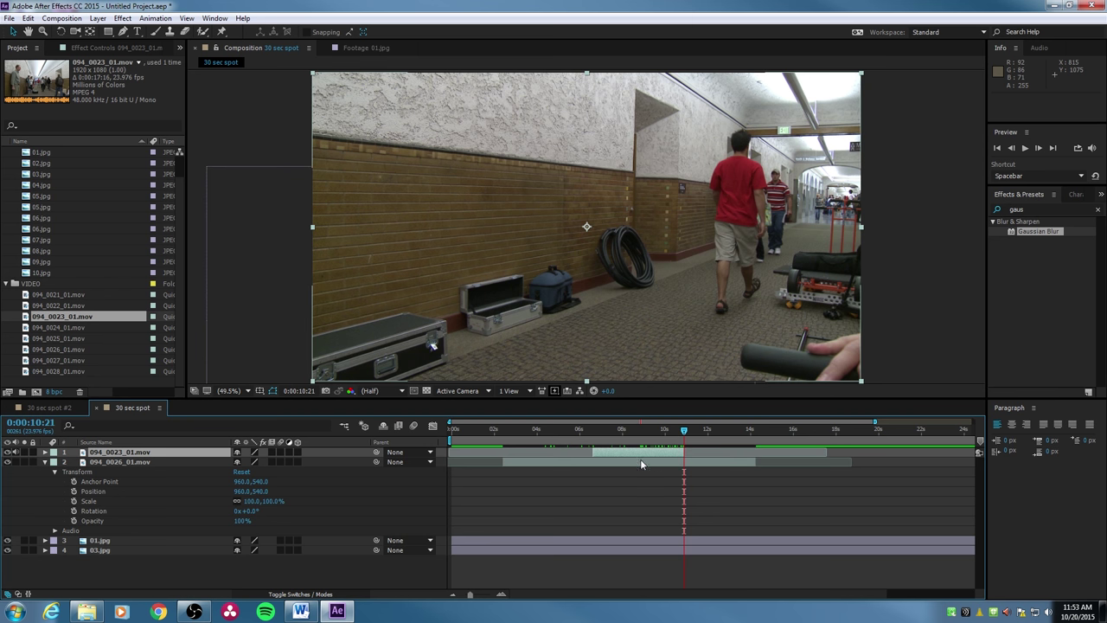
# Try shifting the trimmed 094_0023_01.mov layer later so that its end aligns with the playhead at 0:00:17:09
pyautogui.moveTo(681, 432); pyautogui.dragTo(822, 440)
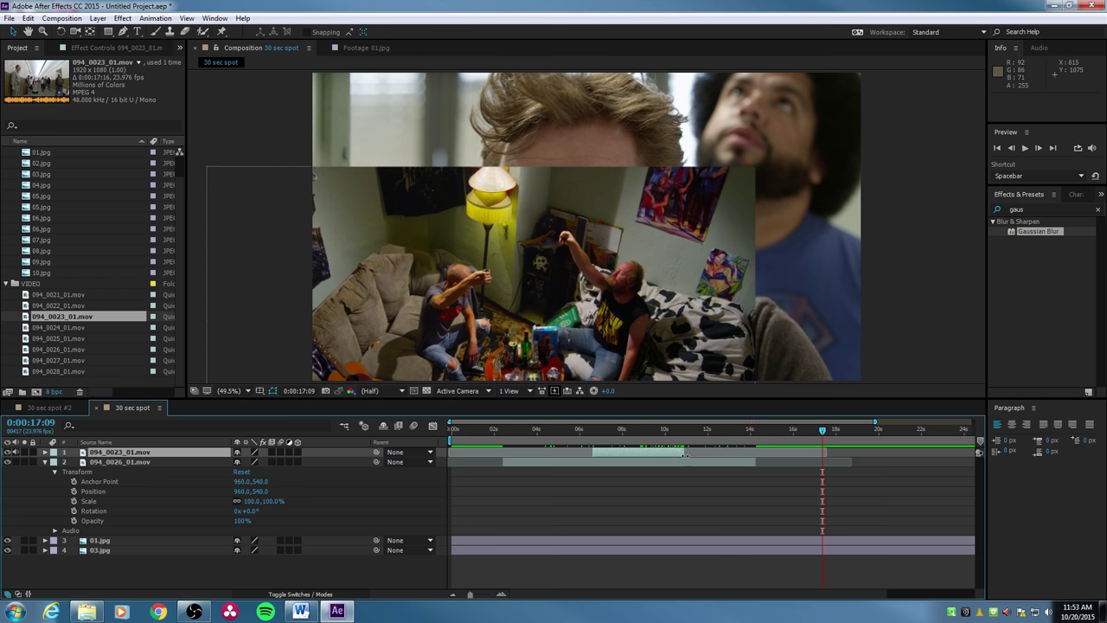
pyautogui.moveTo(631, 452); pyautogui.dragTo(776, 463)
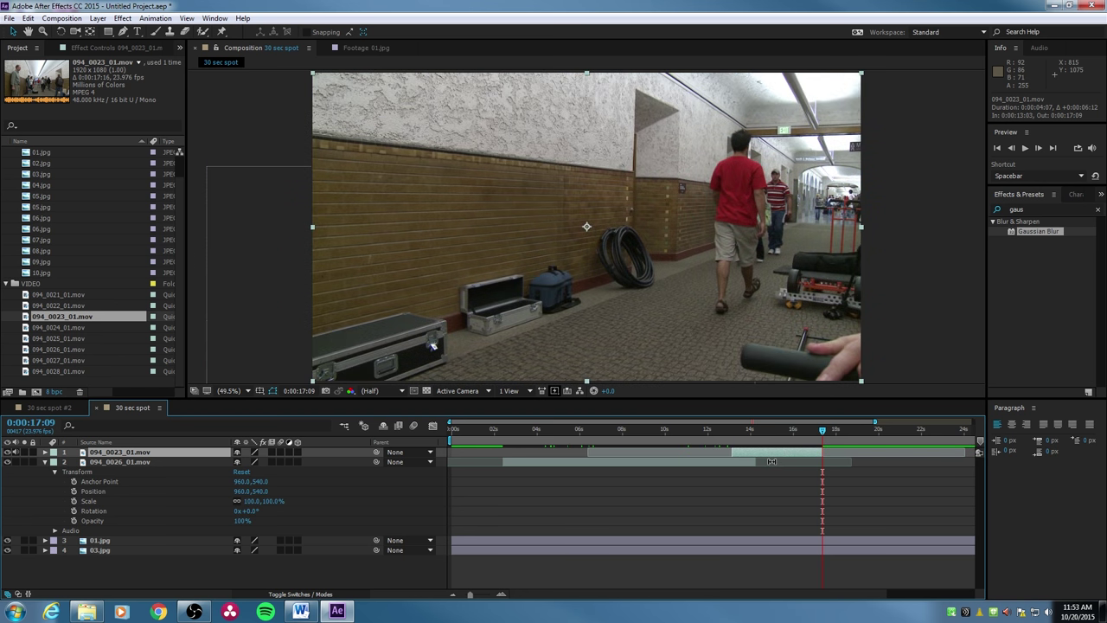
pyautogui.hotkey('ctrl', 'z')
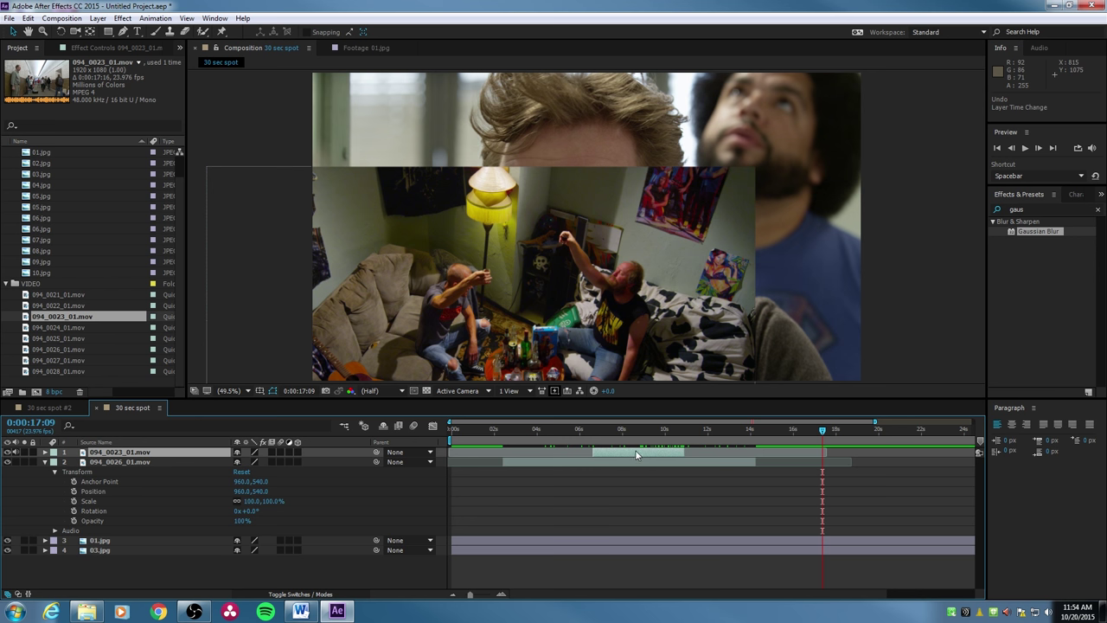
pyautogui.moveTo(635, 454); pyautogui.dragTo(766, 465)
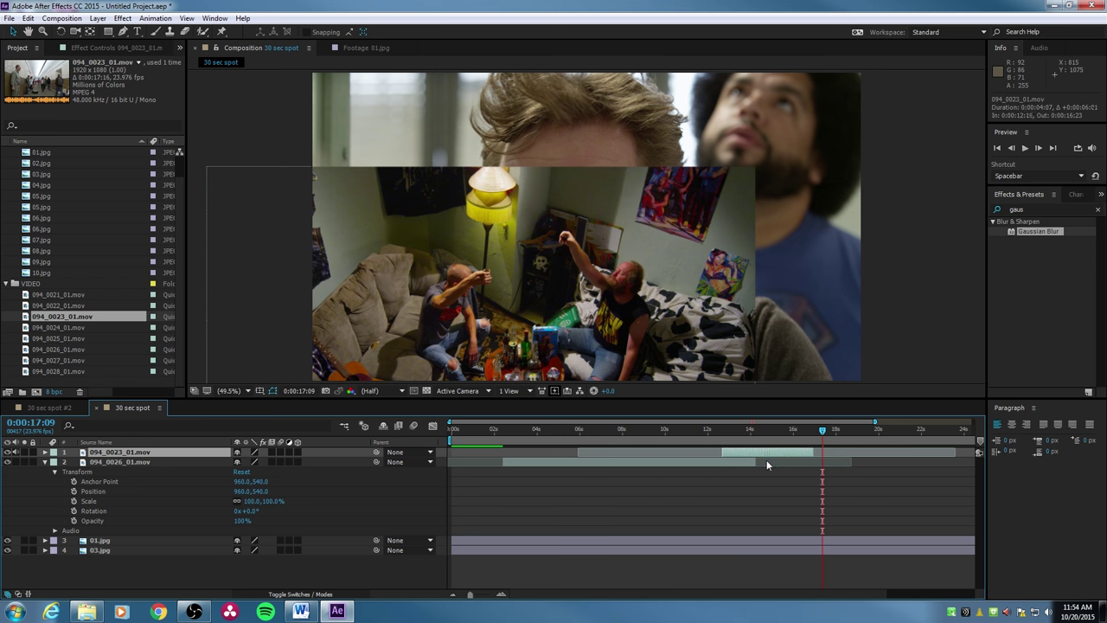
pyautogui.hotkey('ctrl', 'z')
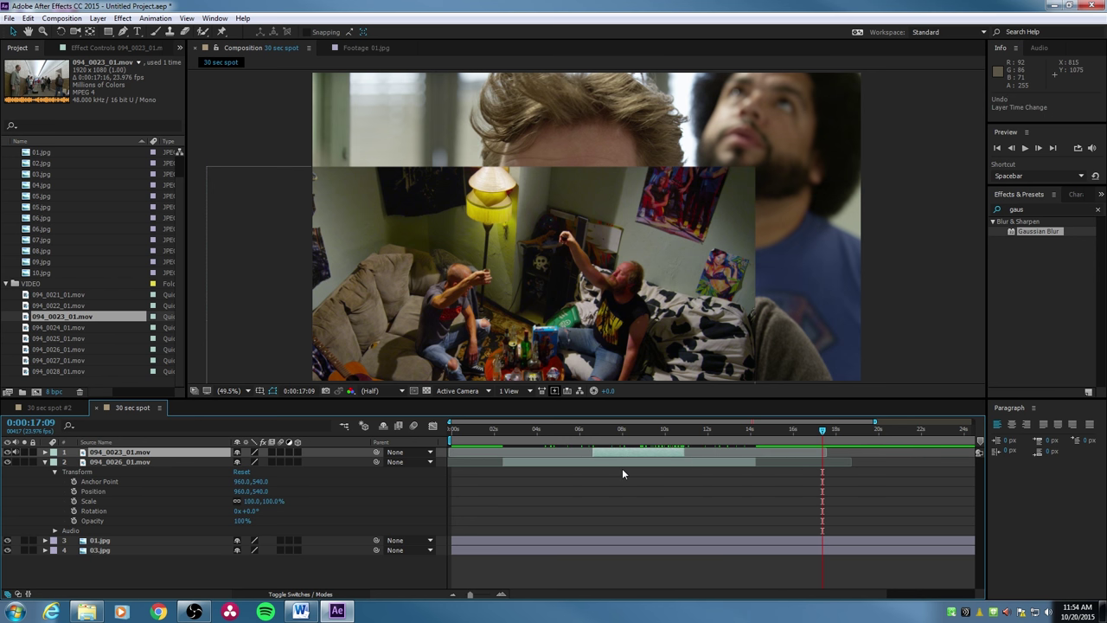
pyautogui.hotkey('ctrl', 'shift', 'z')
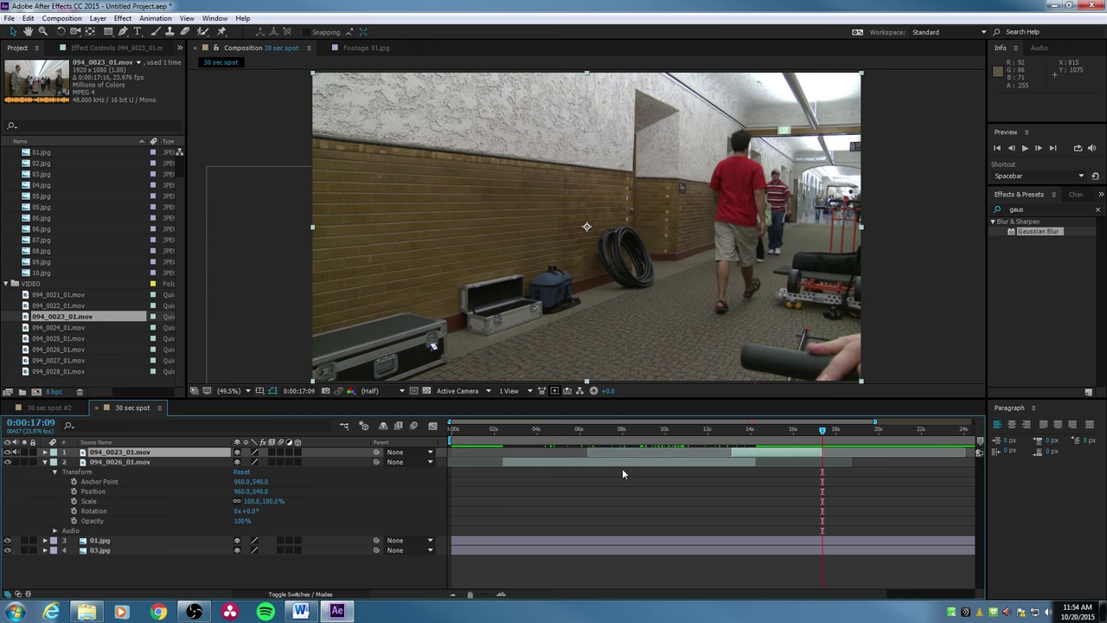
# Shift the trimmed 094_0023_01.mov layer to start at 0:00:04:03, and collapse the 094_0026_01.mov layer's properties
pyautogui.click(538, 429)
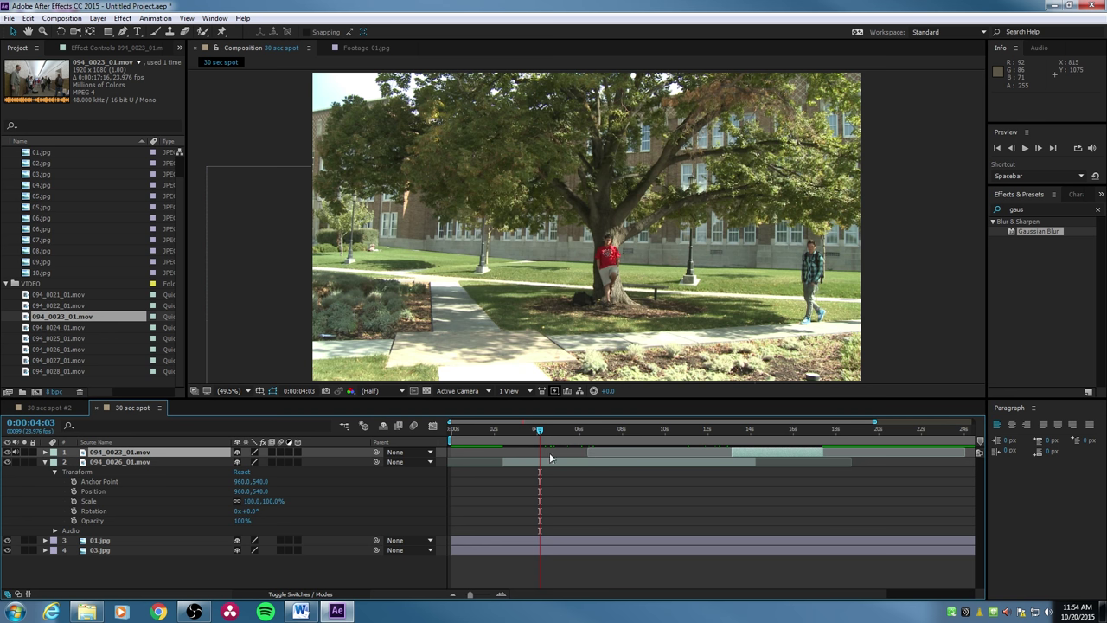
pyautogui.press('[')
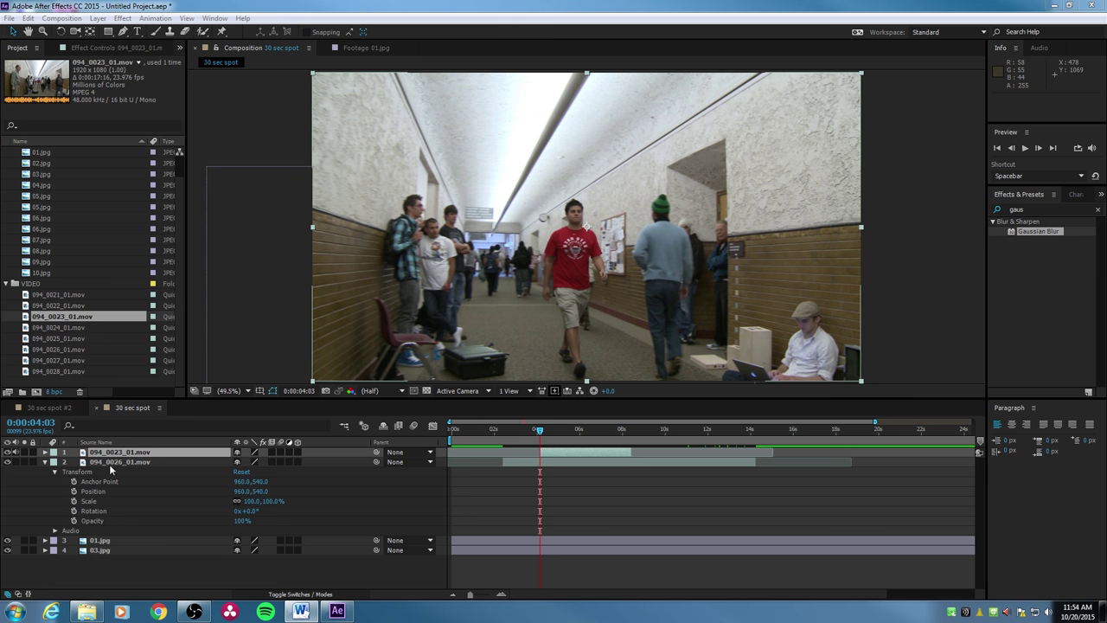
pyautogui.click(46, 463)
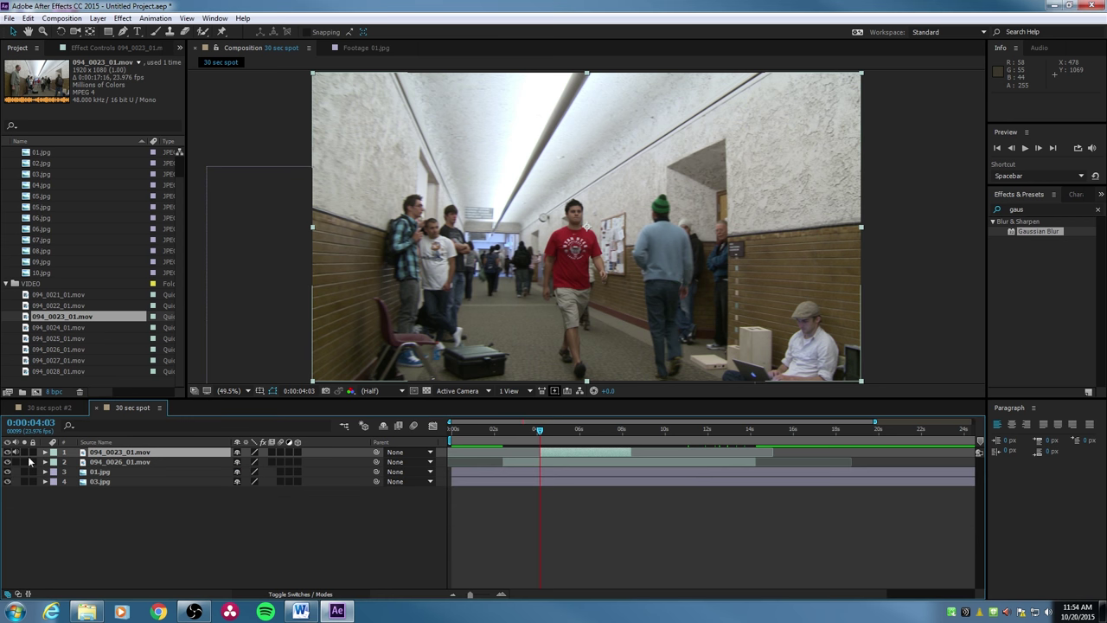
# View the 094_0026_01.mov footage at 0:00:03:04 and open that layer's name for editing
pyautogui.click(108, 461)
pyautogui.press('Return')
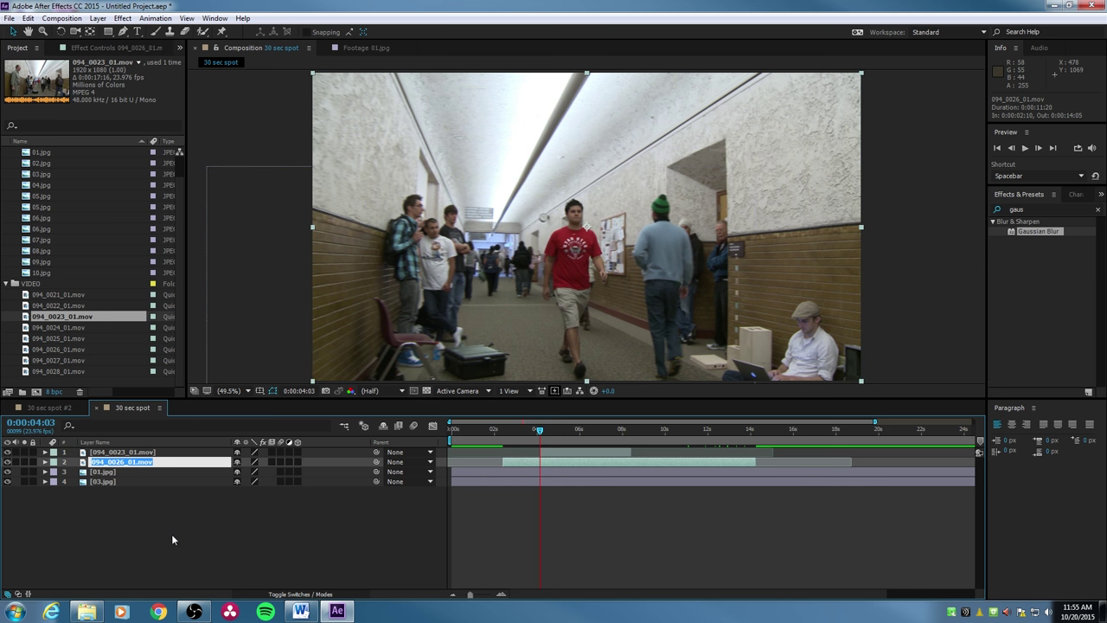
pyautogui.click(141, 499)
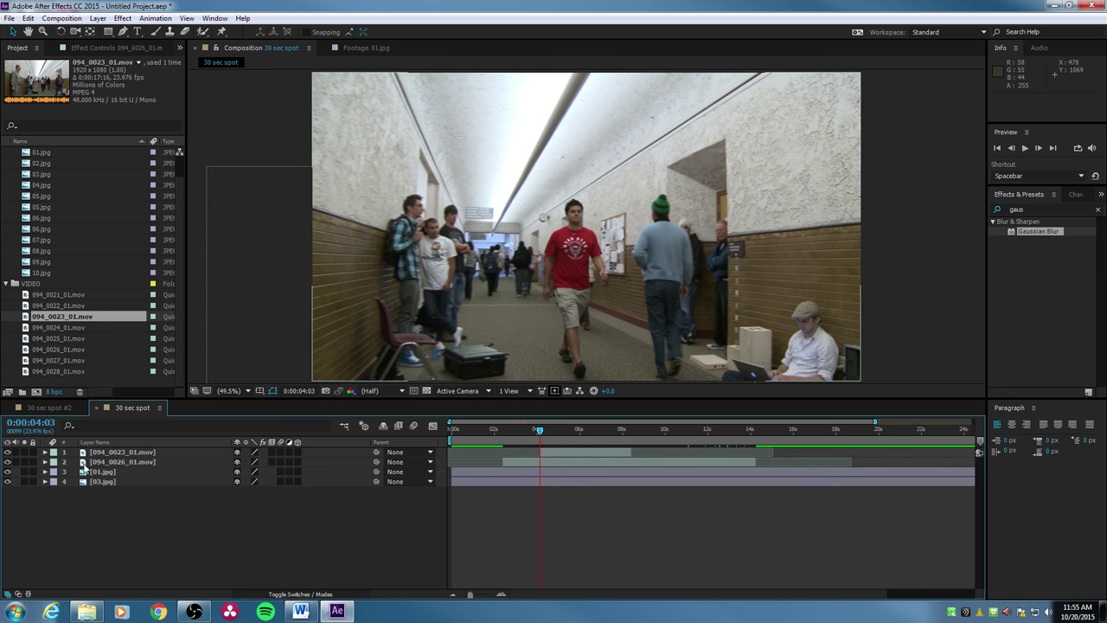
pyautogui.click(328, 467)
pyautogui.click(519, 431)
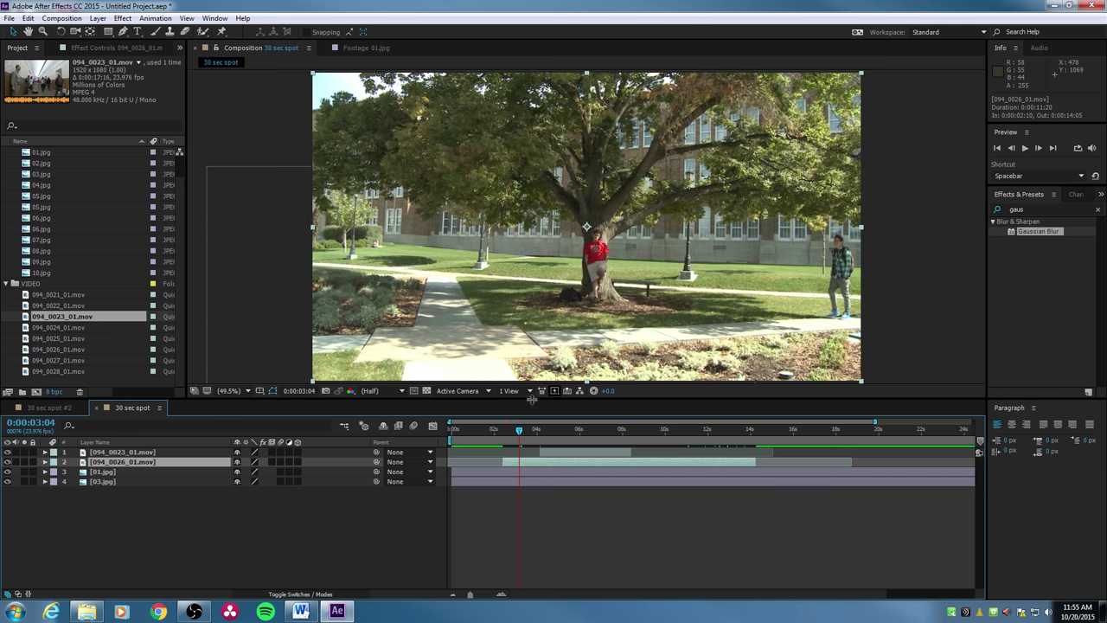
pyautogui.click(131, 516)
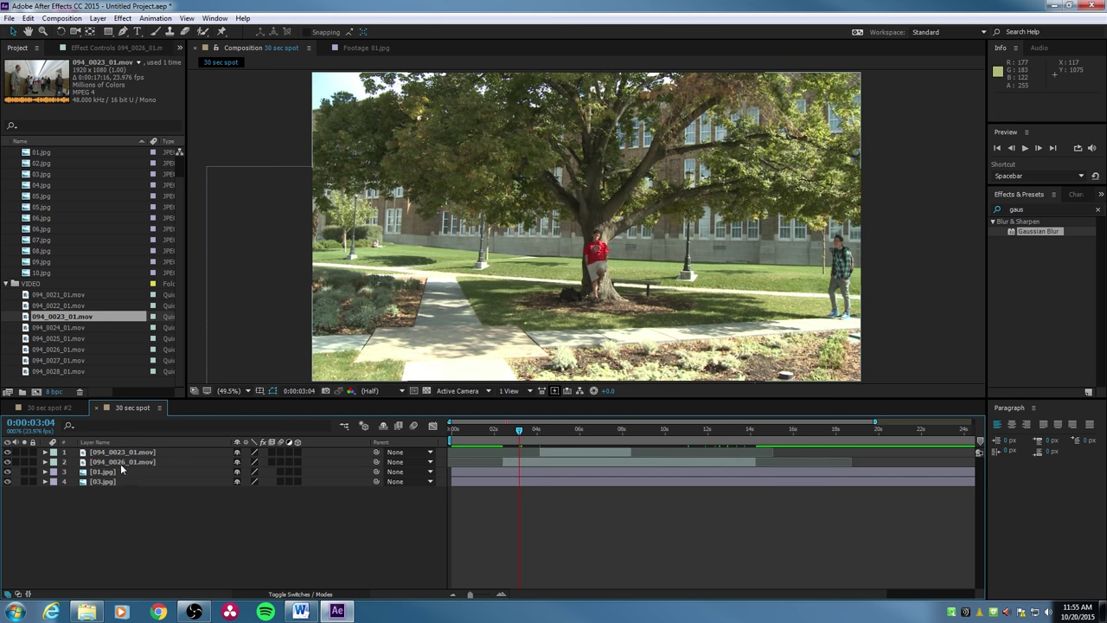
pyautogui.click(120, 464)
pyautogui.press('Return')
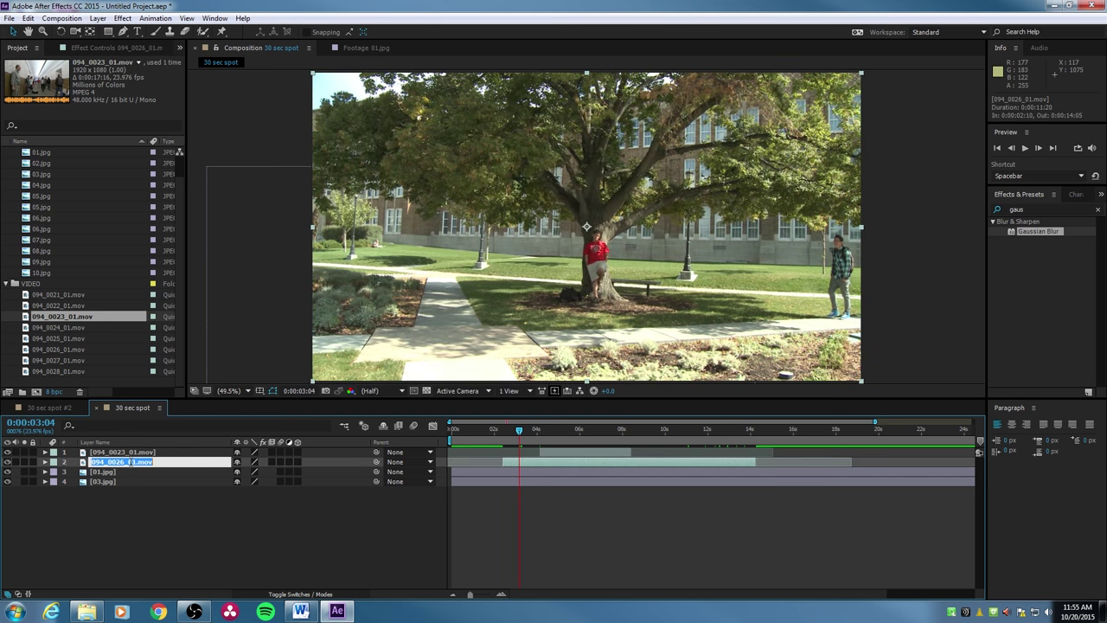
# Rename the 094_0026_01.mov layer to OUTSIDE and the 094_0023_01.mov layer to HALLWAY
pyautogui.write('OUTSIDE')
pyautogui.press('Return')
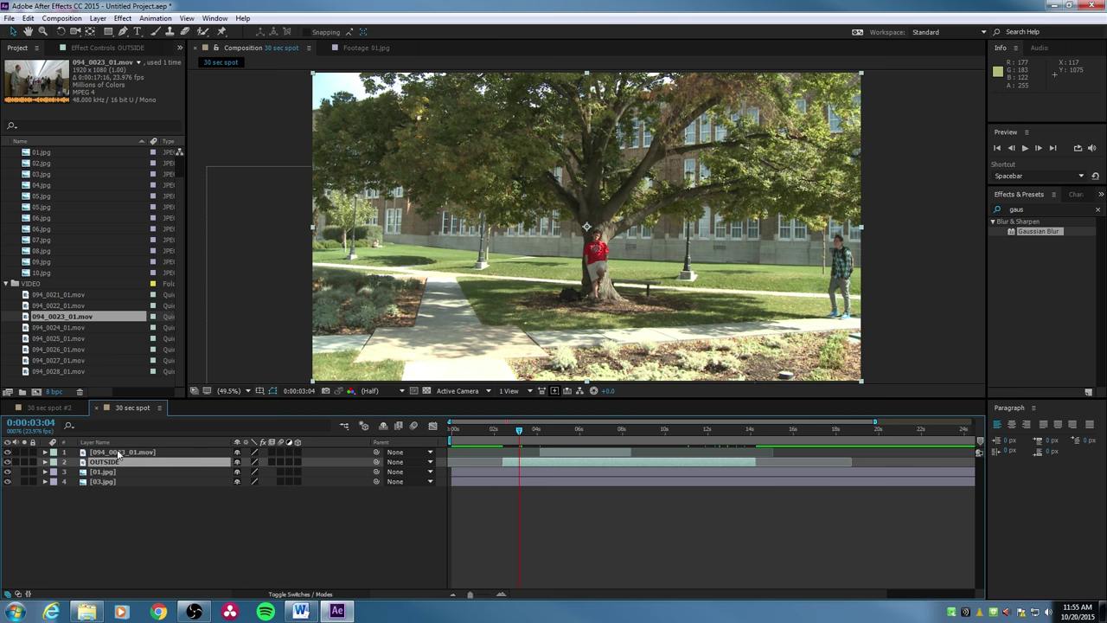
pyautogui.click(118, 453)
pyautogui.click(562, 430)
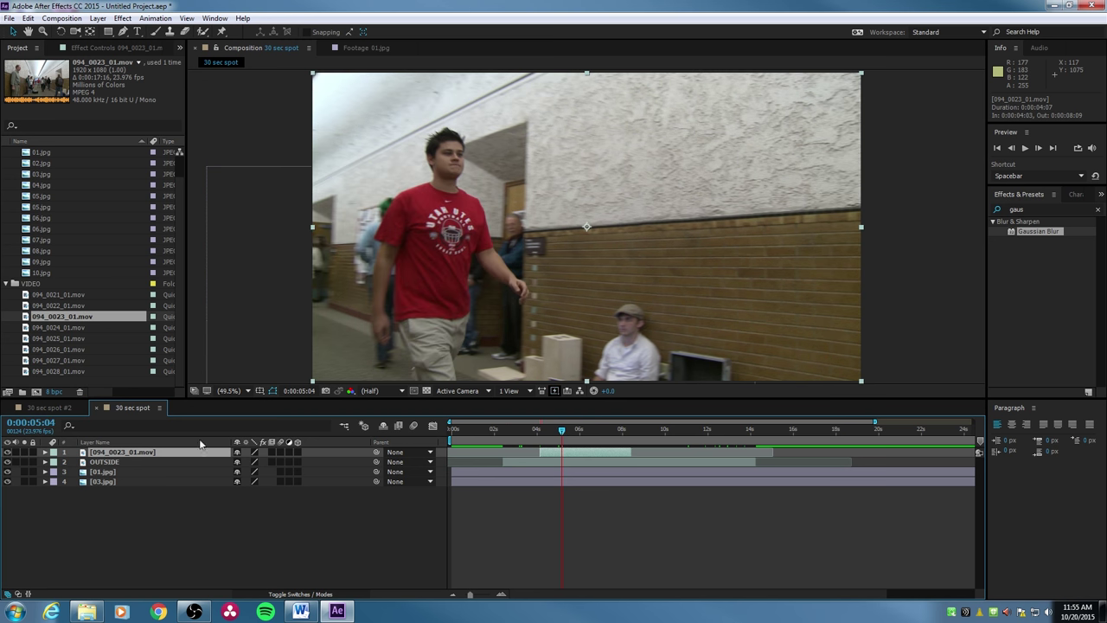
pyautogui.press('Return')
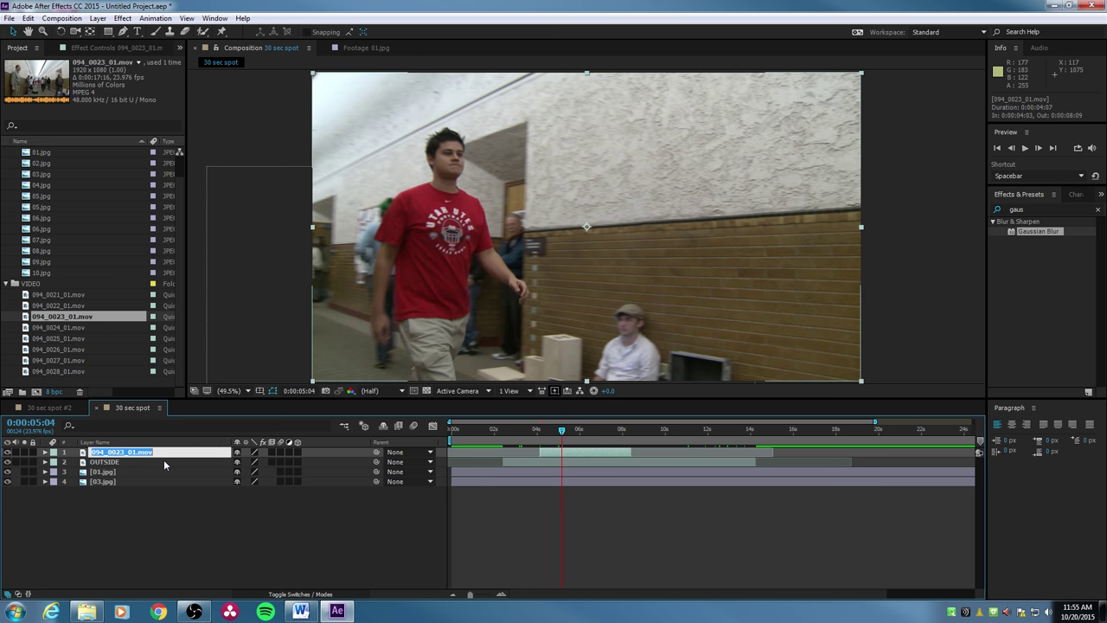
pyautogui.write('HALLWAY')
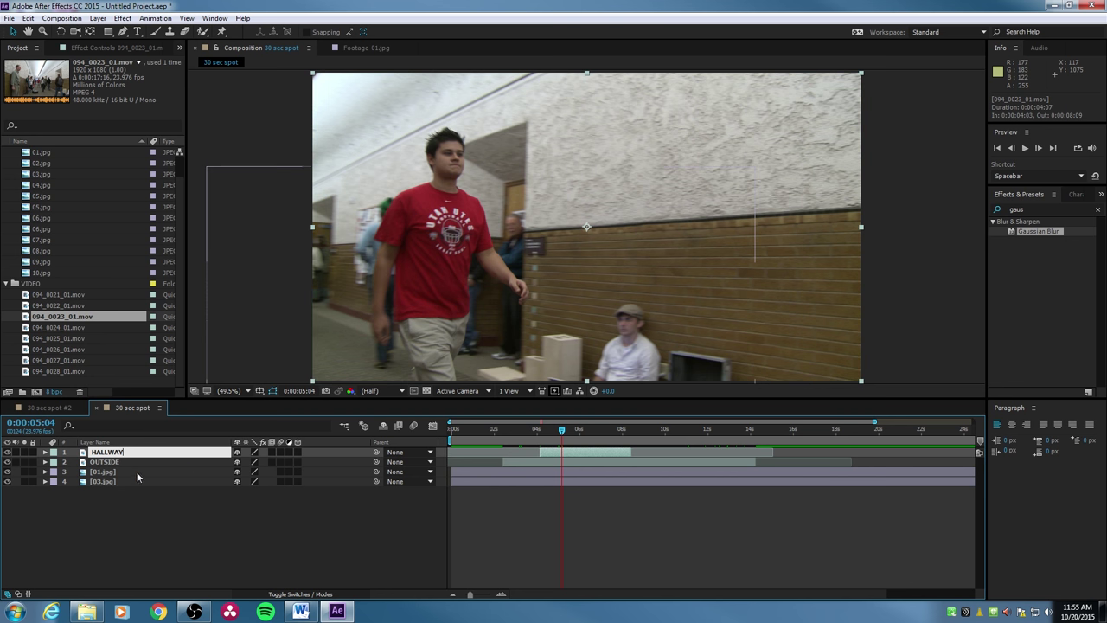
# Rename the 01.jpg layer to APARTMENT
pyautogui.click(483, 428)
pyautogui.click(480, 472)
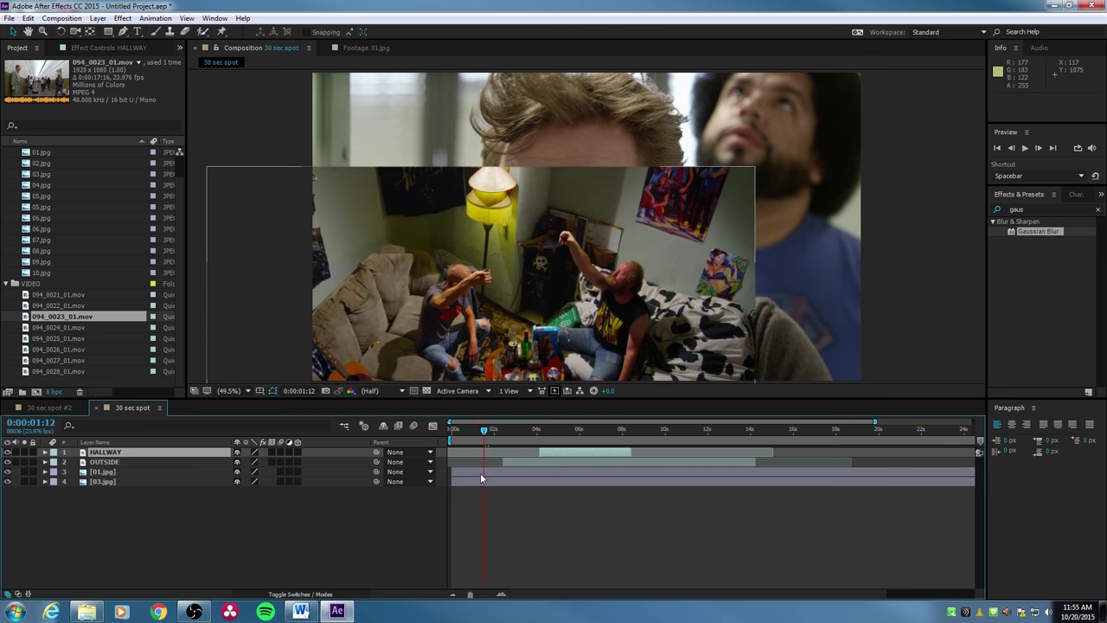
pyautogui.press('Return')
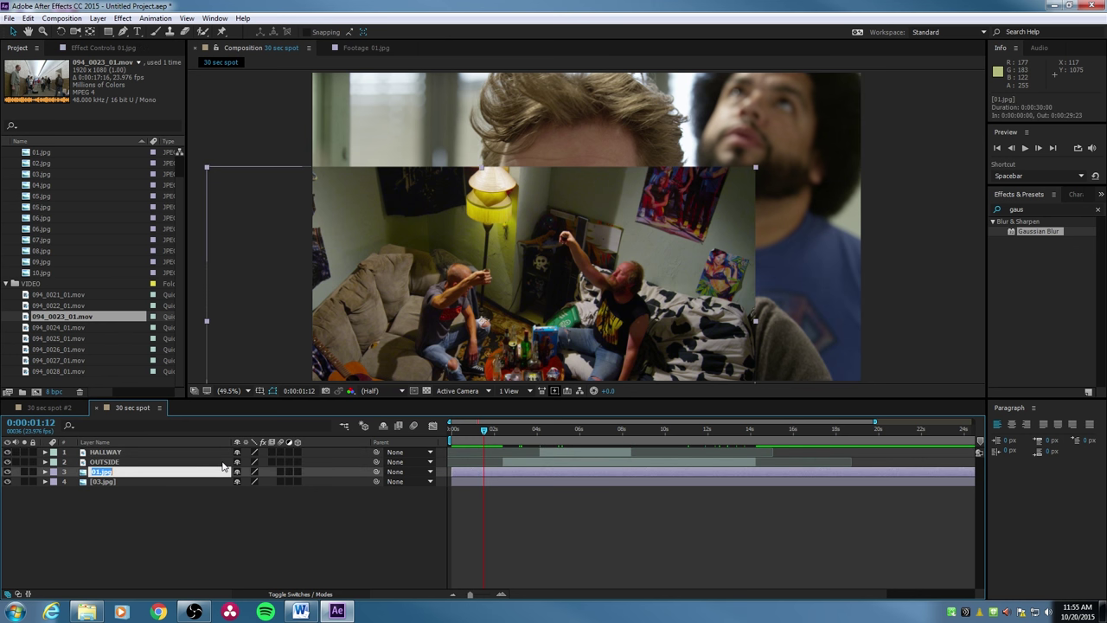
pyautogui.write('APARTMENT')
pyautogui.press('Left')
pyautogui.write('A')
pyautogui.click(156, 509)
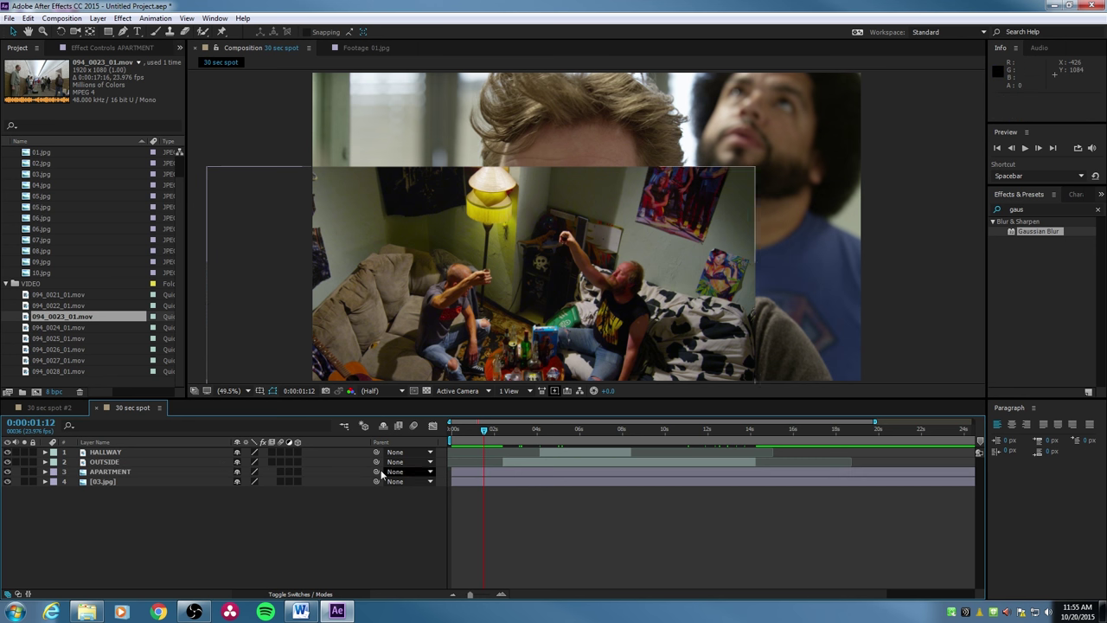
pyautogui.moveTo(476, 469); pyautogui.dragTo(493, 474)
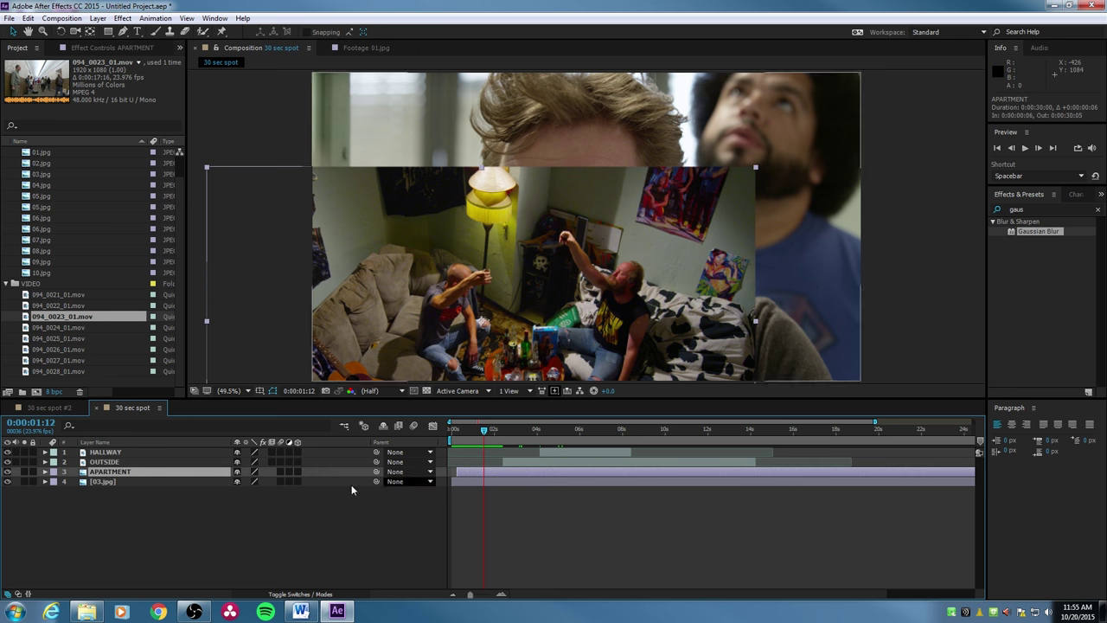
pyautogui.click(6, 474)
pyautogui.click(5, 473)
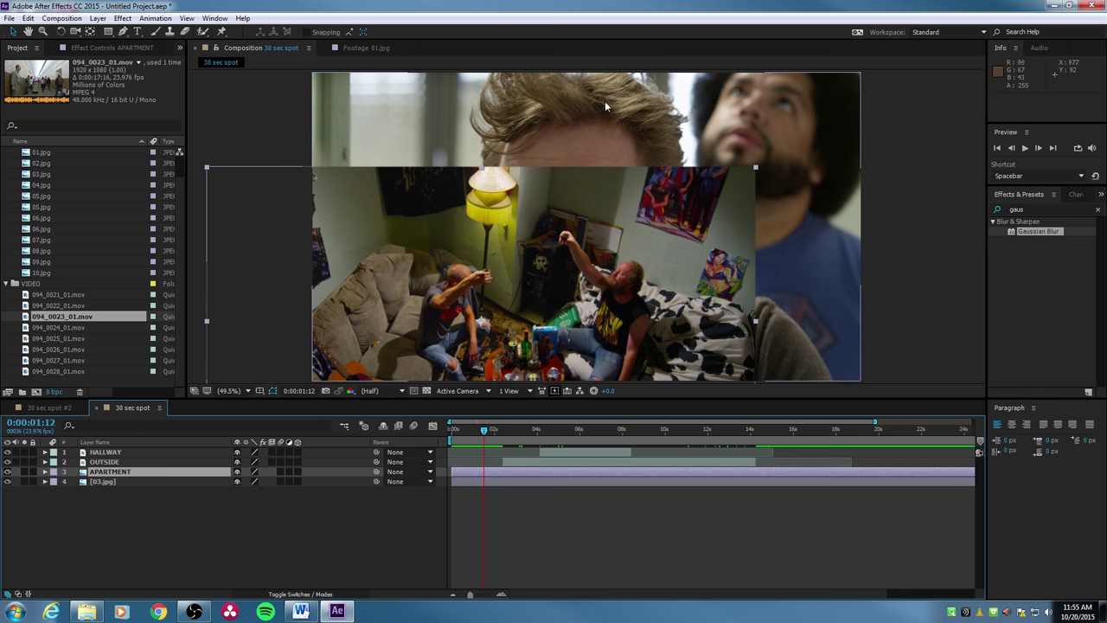
# Rename the 03.jpg layer to FACE and deselect it
pyautogui.click(95, 528)
pyautogui.click(102, 482)
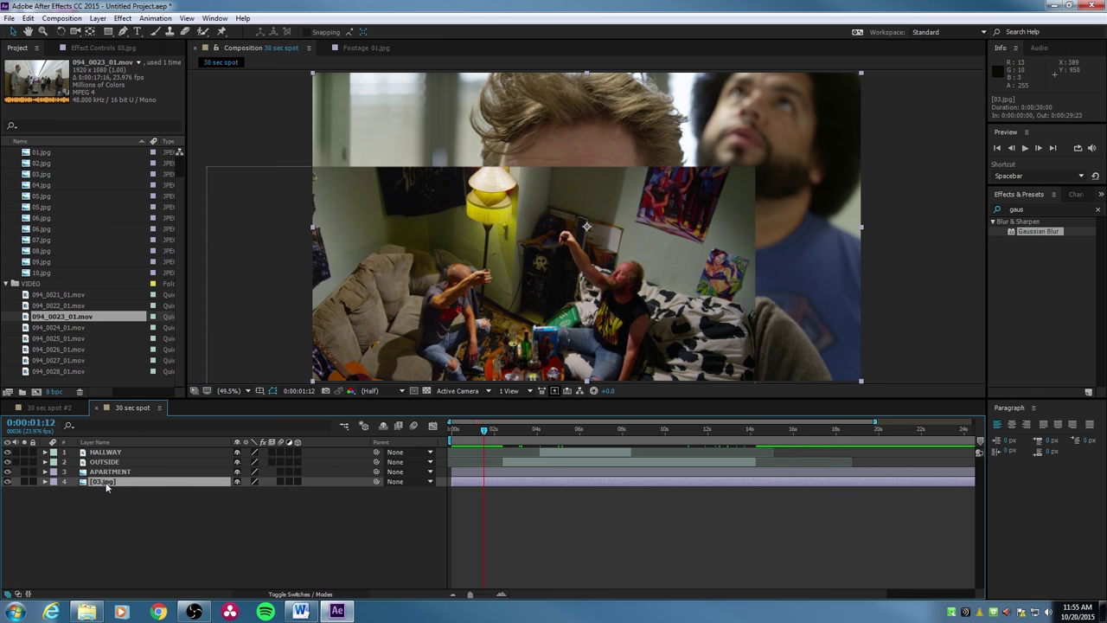
pyautogui.press('Return')
pyautogui.write('FAC')
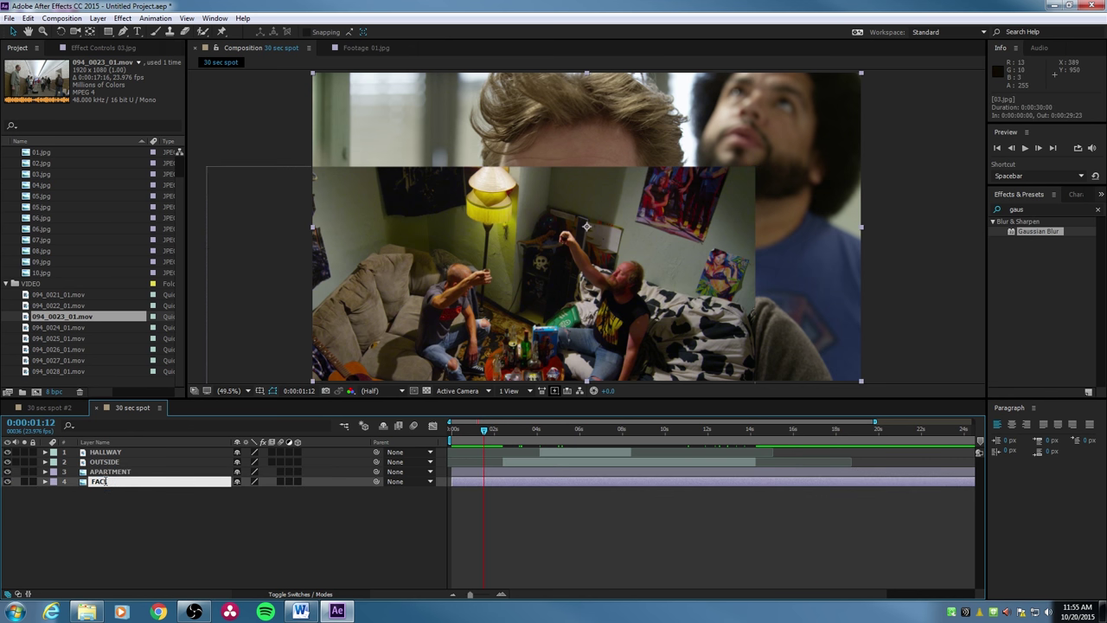
pyautogui.write('E')
pyautogui.press('Return')
pyautogui.click(124, 505)
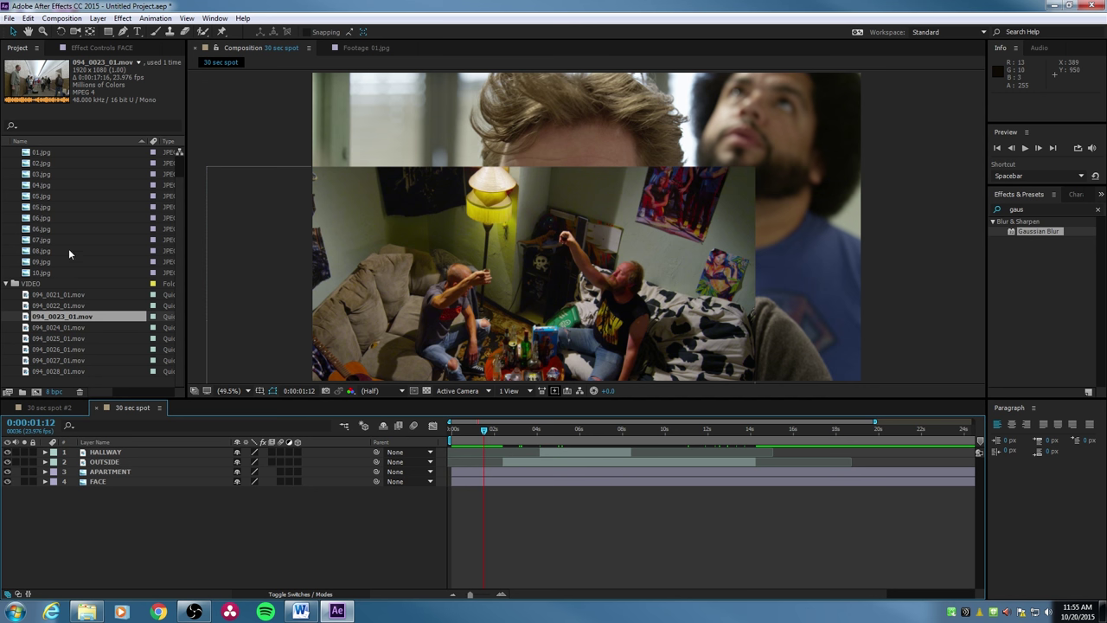
# Switch the layer list to source names to compare them with the custom names, ending on layer names
pyautogui.click(98, 444)
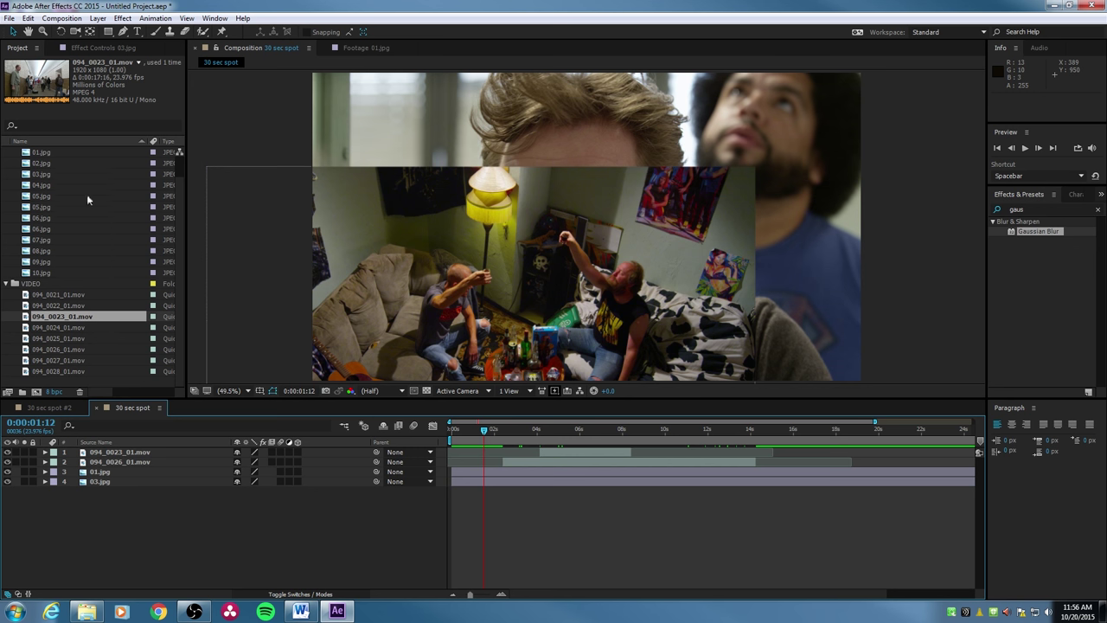
pyautogui.click(109, 443)
pyautogui.click(112, 444)
pyautogui.click(112, 444)
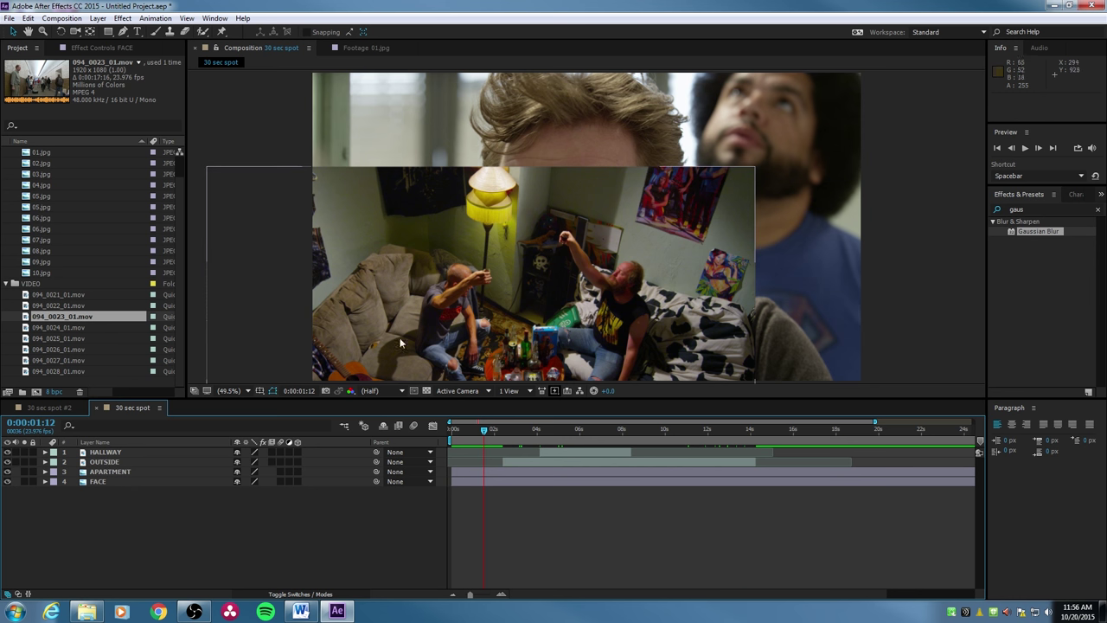
pyautogui.click(109, 472)
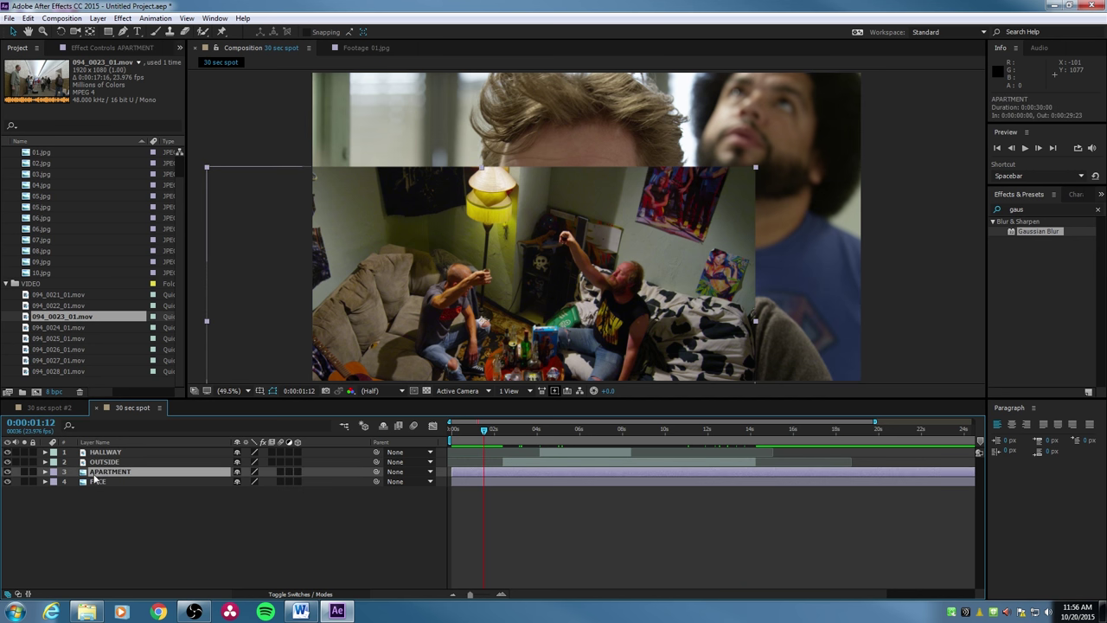
pyautogui.keyDown('shift'); pyautogui.click(105, 455); pyautogui.keyUp('shift')
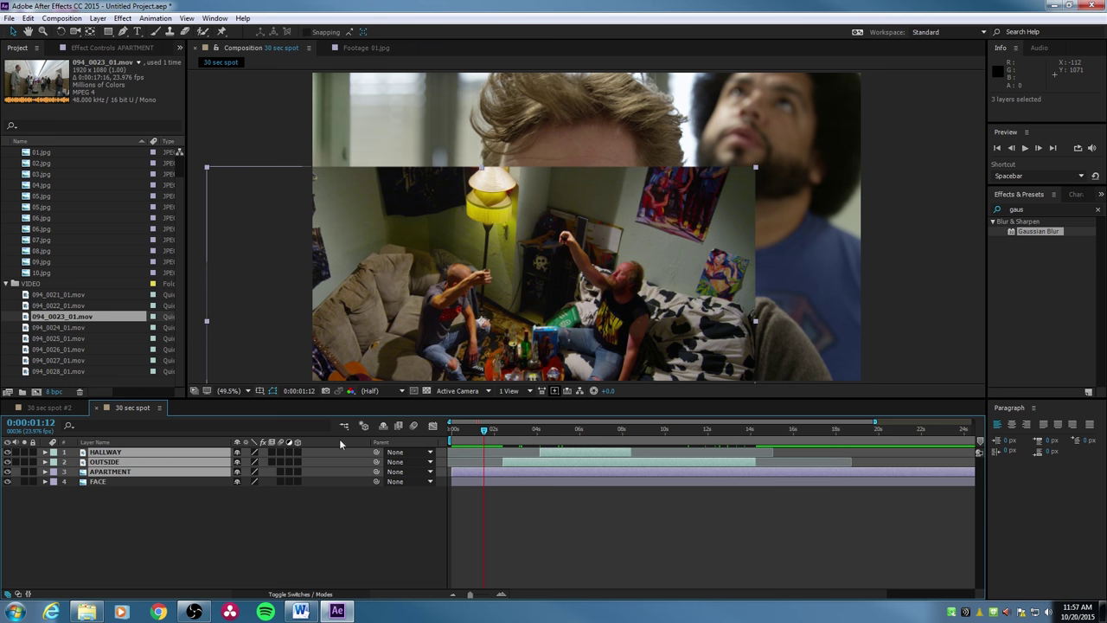
pyautogui.click(246, 482)
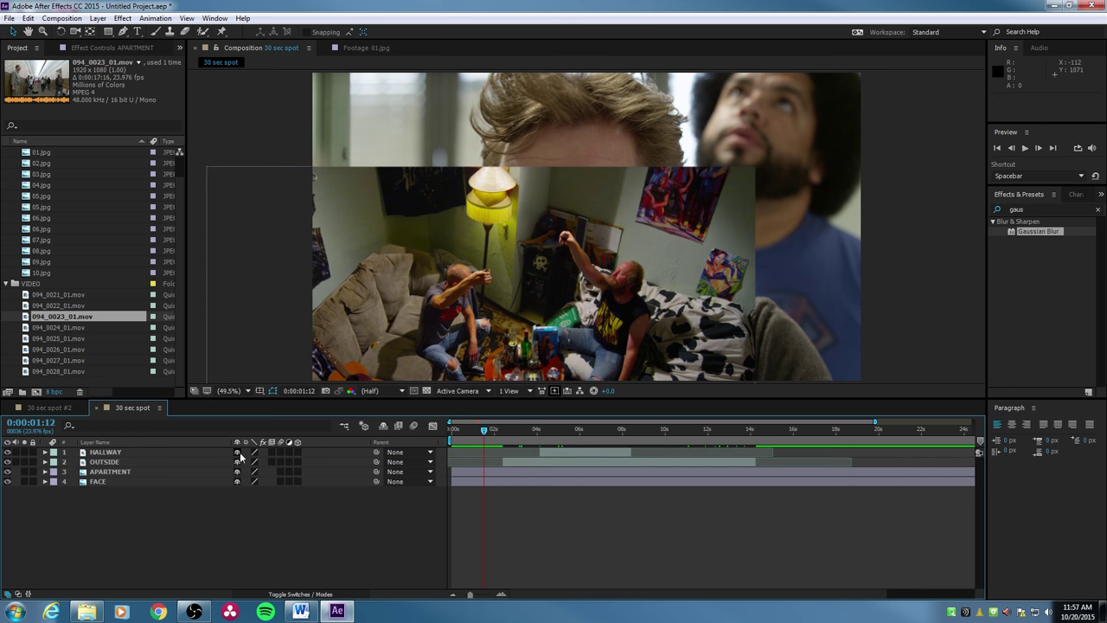
pyautogui.click(238, 453)
pyautogui.click(238, 452)
# Mark the HALLWAY, OUTSIDE and APARTMENT layers as shy and hide all shy layers from the timeline
pyautogui.click(206, 455)
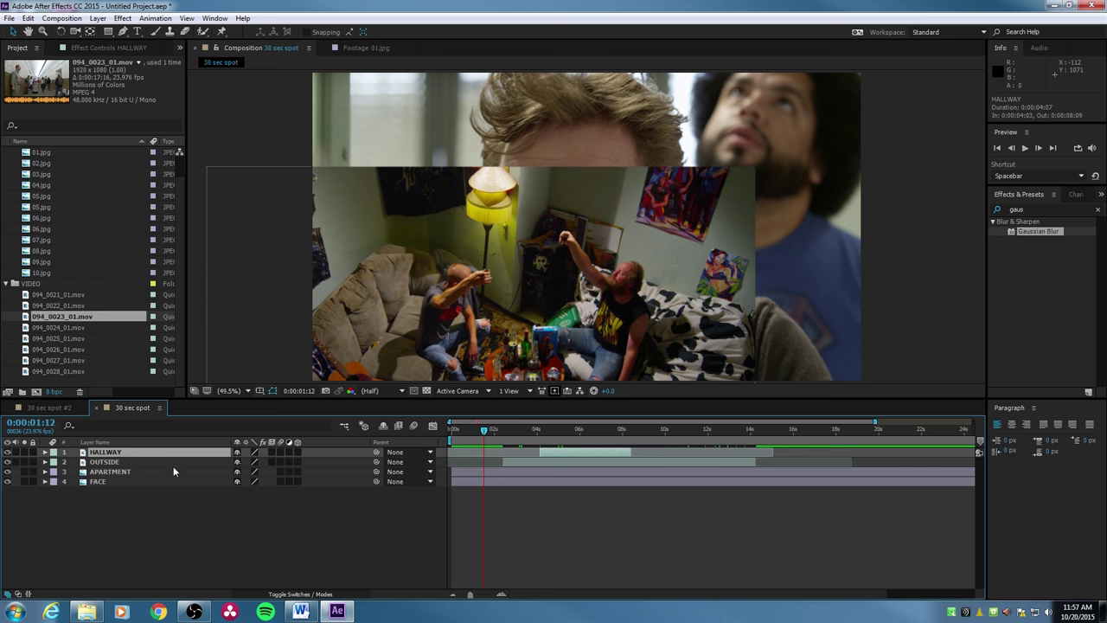
pyautogui.keyDown('shift'); pyautogui.click(170, 468); pyautogui.keyUp('shift')
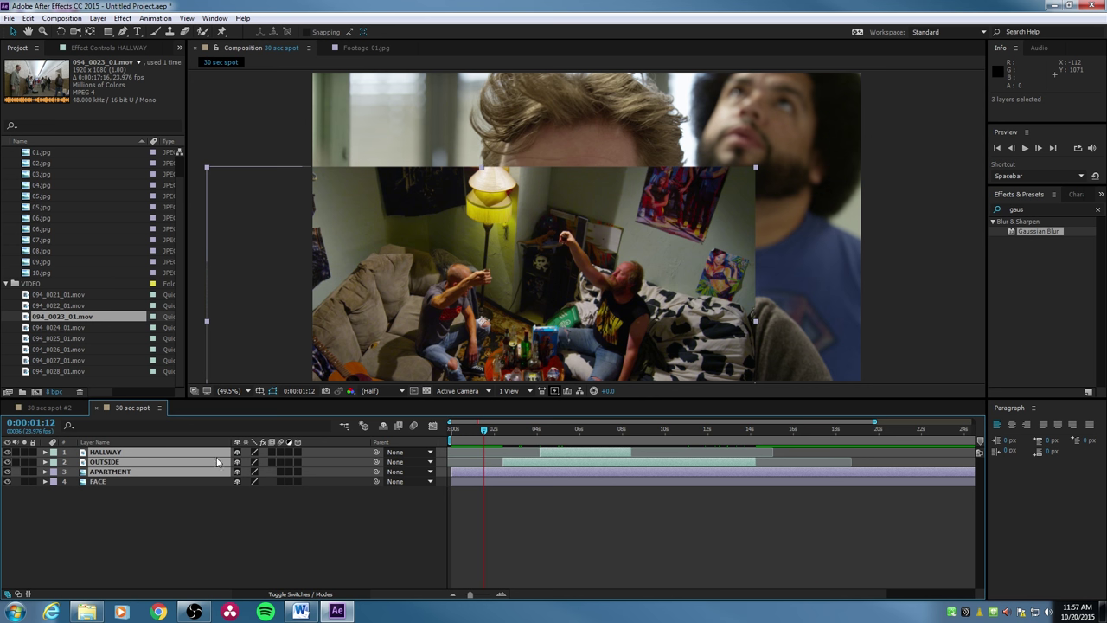
pyautogui.moveTo(237, 451); pyautogui.dragTo(237, 471)
pyautogui.click(383, 426)
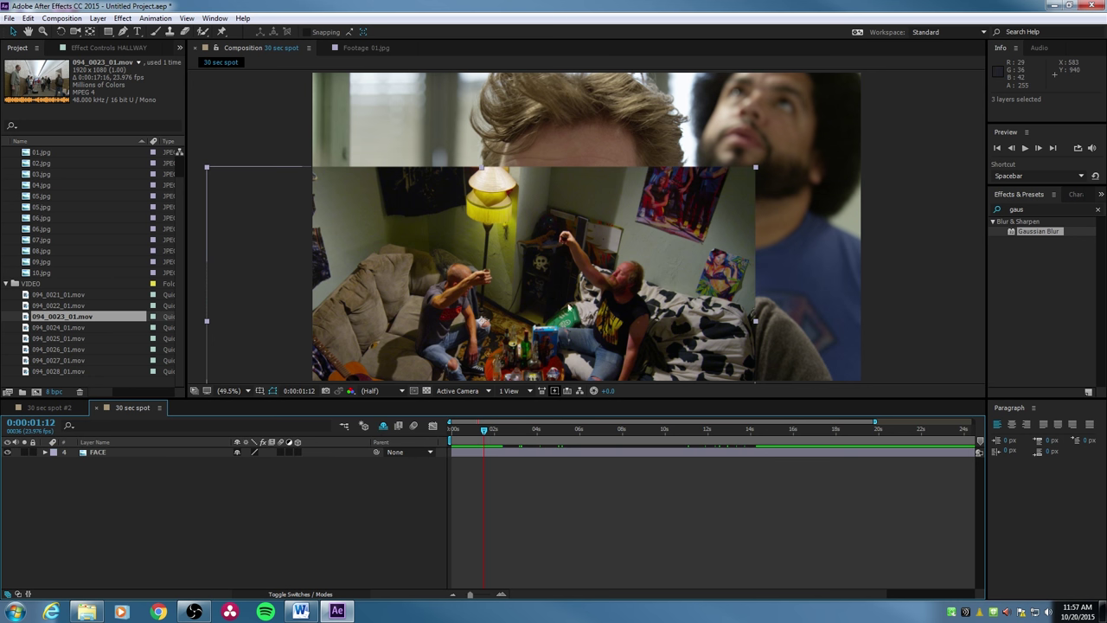
# Move the current time to 0:00:01:21 and show the shy layers in the timeline again
pyautogui.click(519, 430)
pyautogui.moveTo(522, 432); pyautogui.dragTo(491, 430)
pyautogui.click(383, 427)
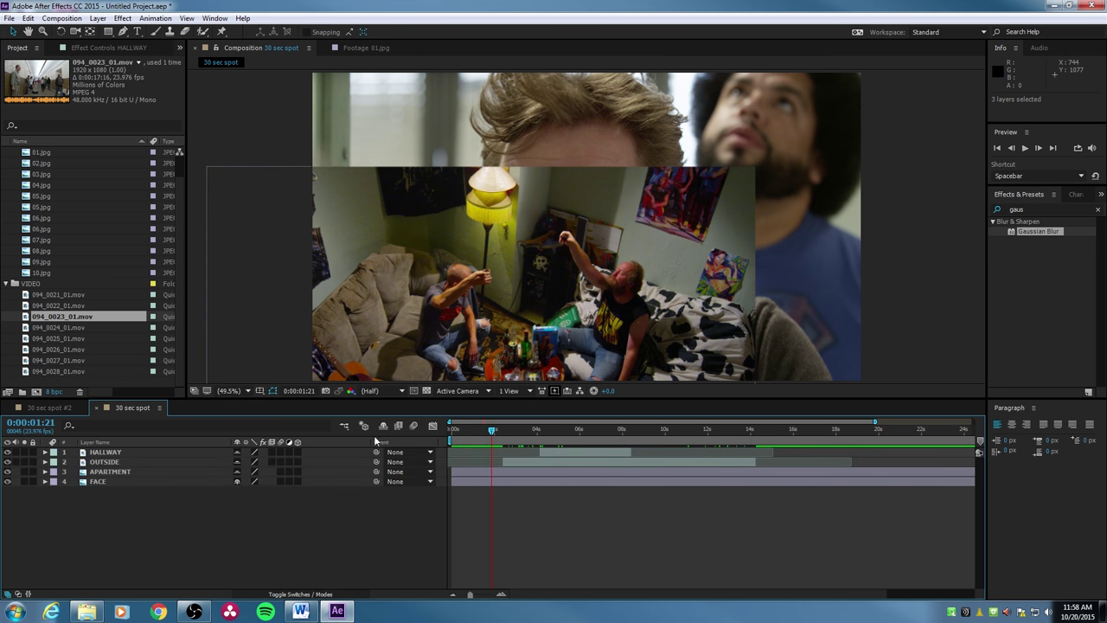
# Parent the HALLWAY layer to FACE as a trial and reset its parent to None
pyautogui.click(220, 451)
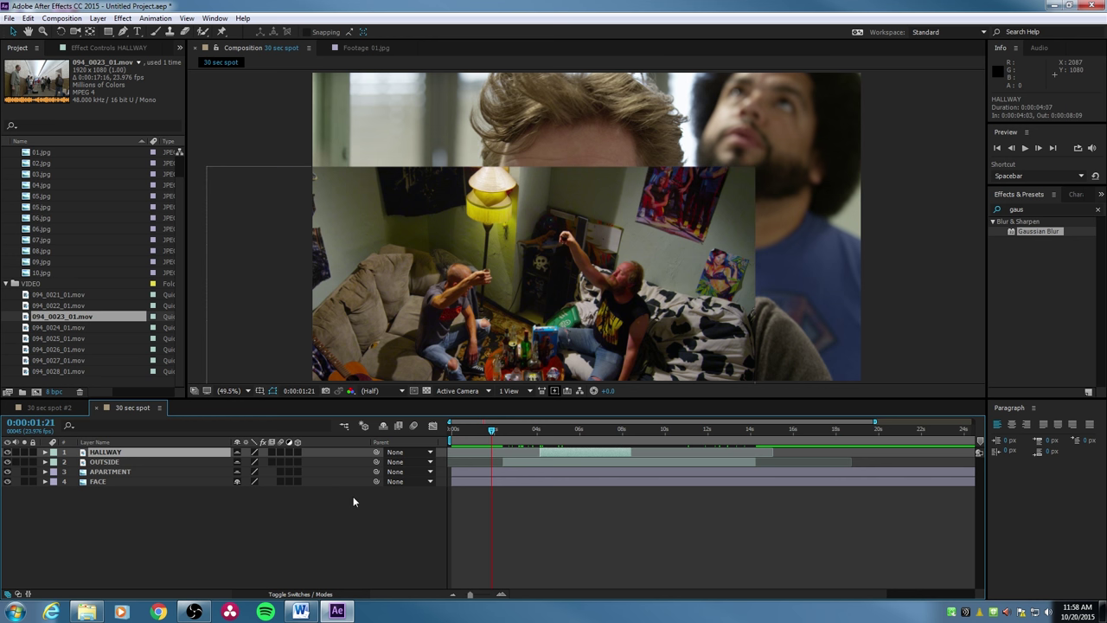
pyautogui.click(355, 544)
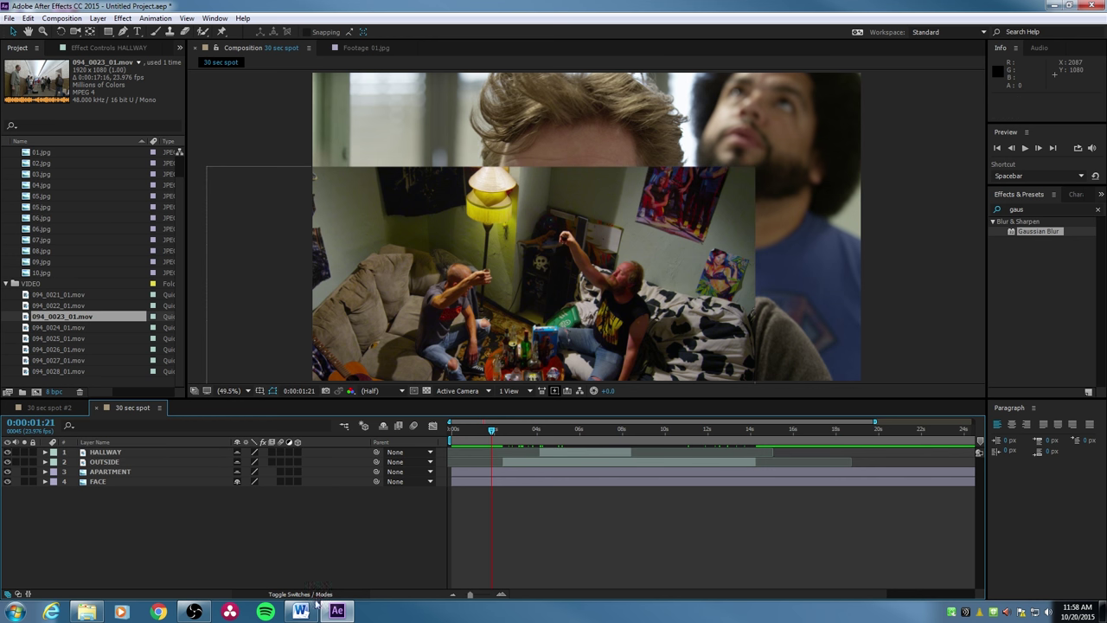
pyautogui.click(406, 452)
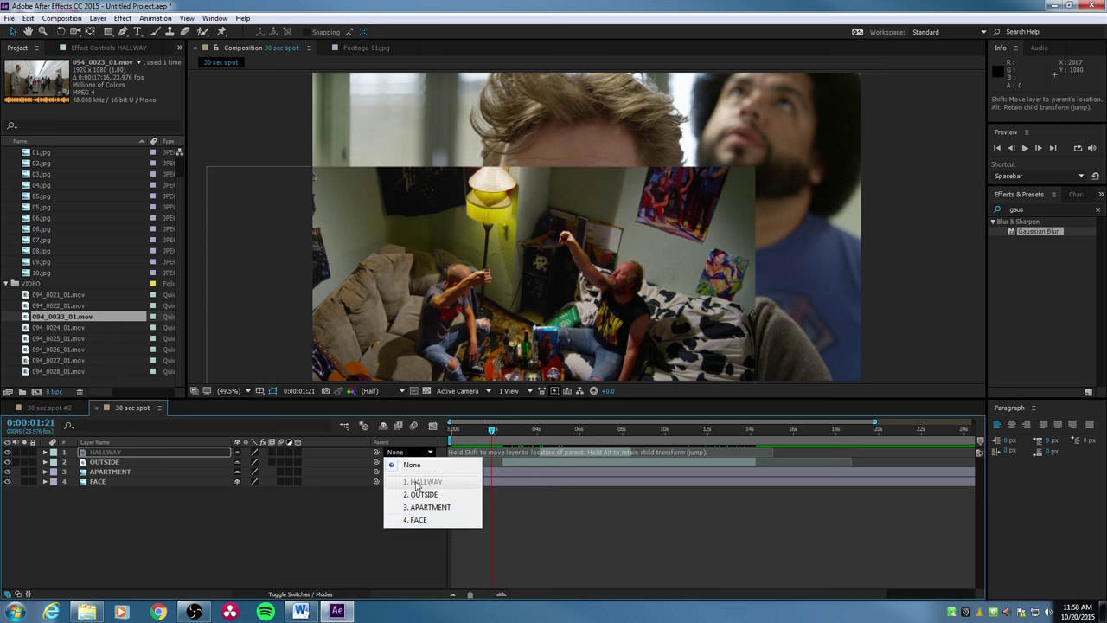
pyautogui.click(337, 502)
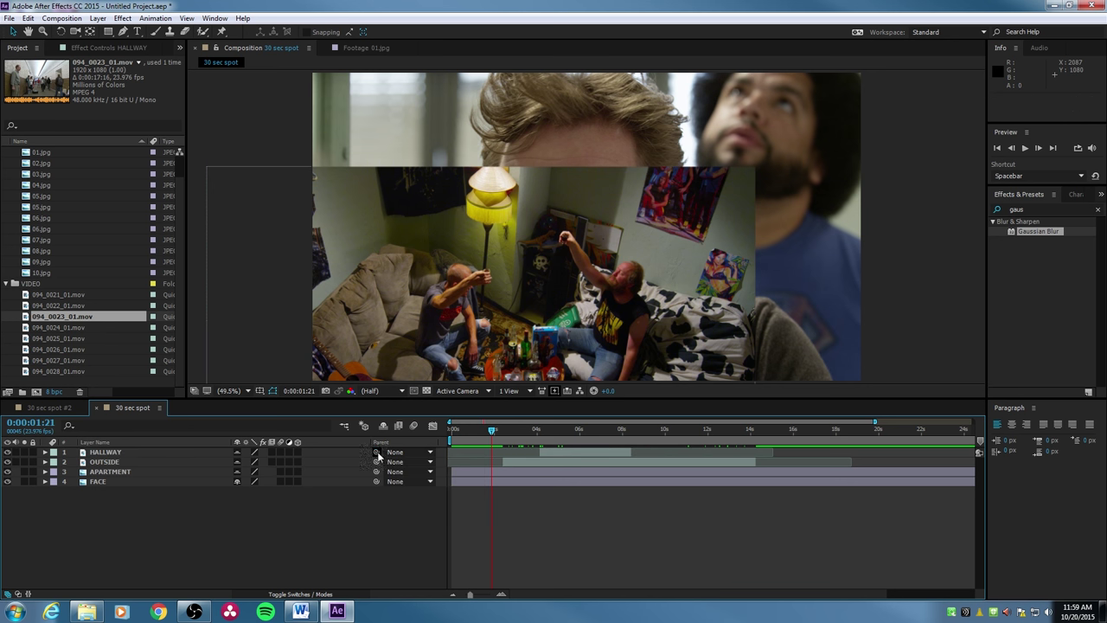
pyautogui.moveTo(356, 454); pyautogui.dragTo(192, 477)
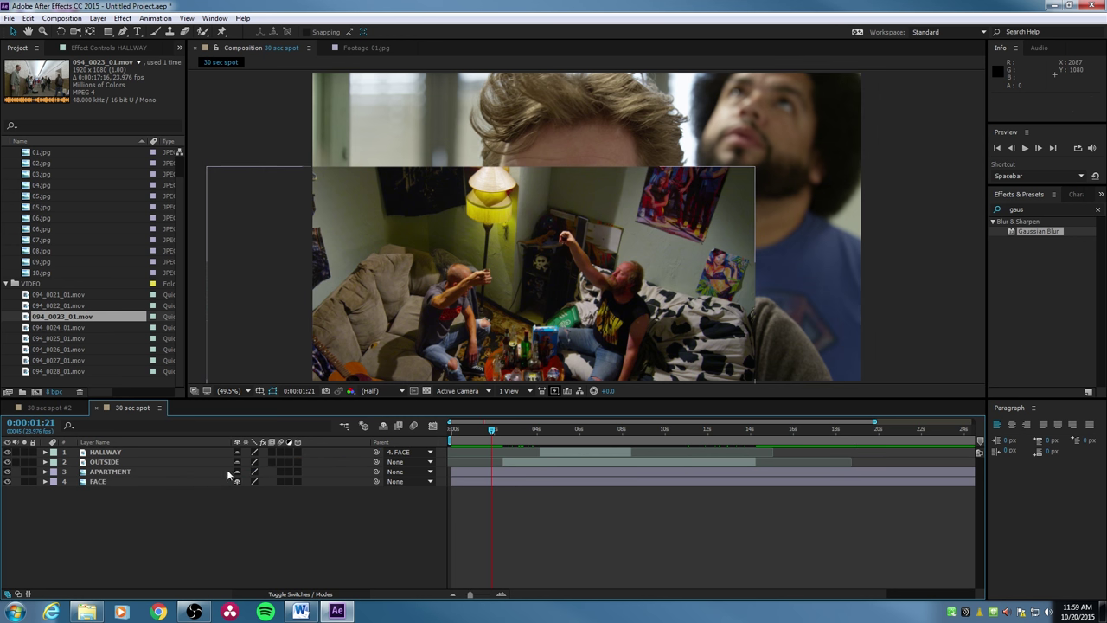
pyautogui.click(413, 452)
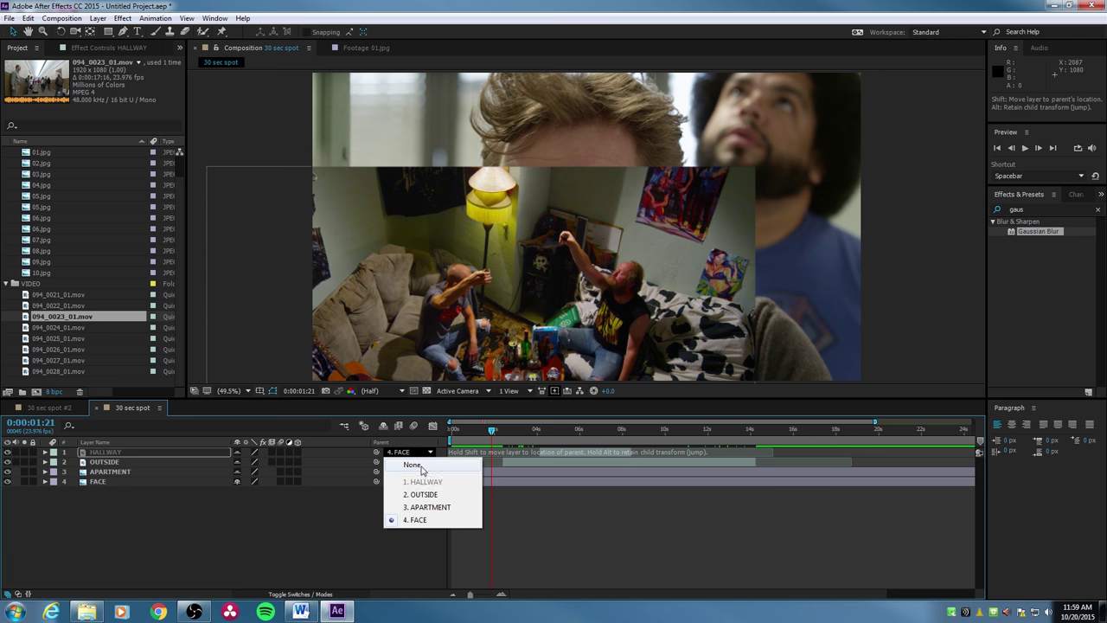
pyautogui.click(413, 465)
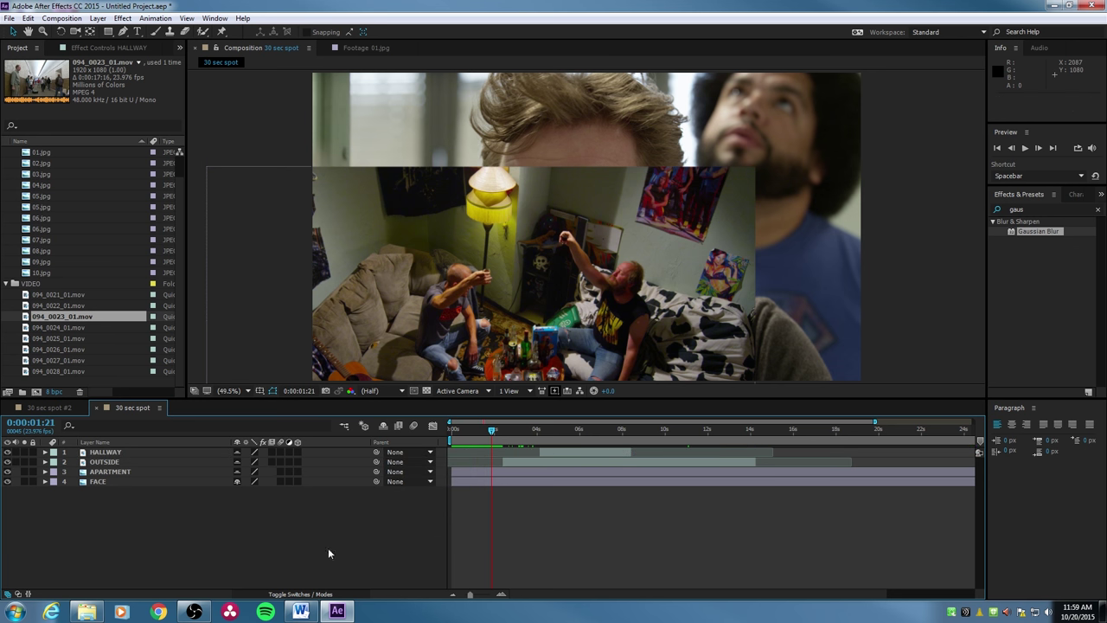
# Alternate the timeline between the layer switches and the blending mode columns, leaving the mode columns displayed
pyautogui.click(294, 594)
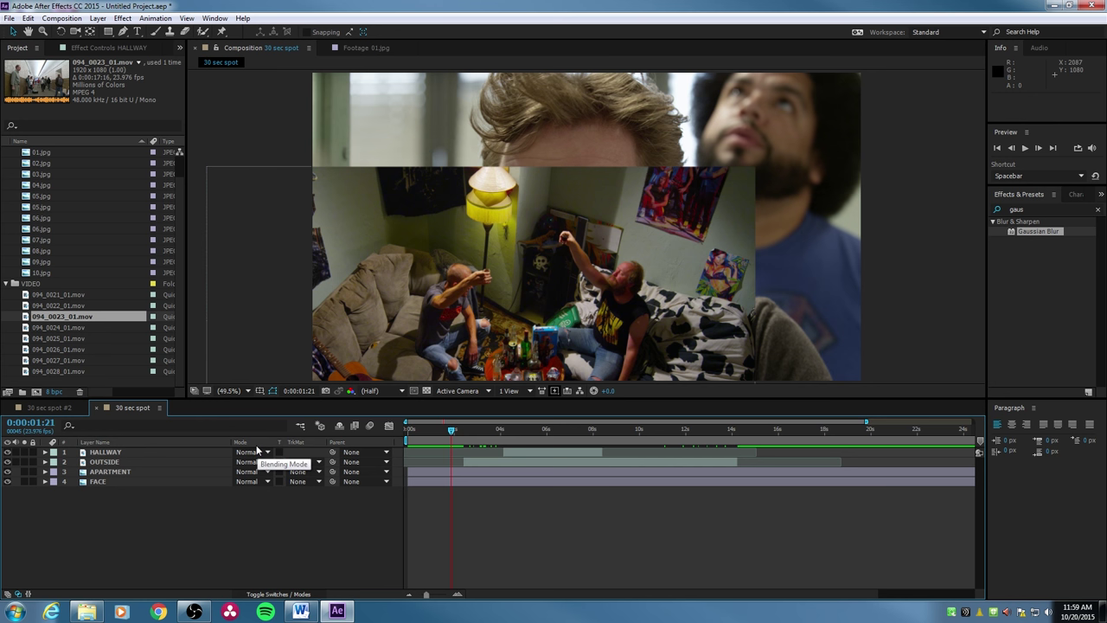
pyautogui.click(279, 594)
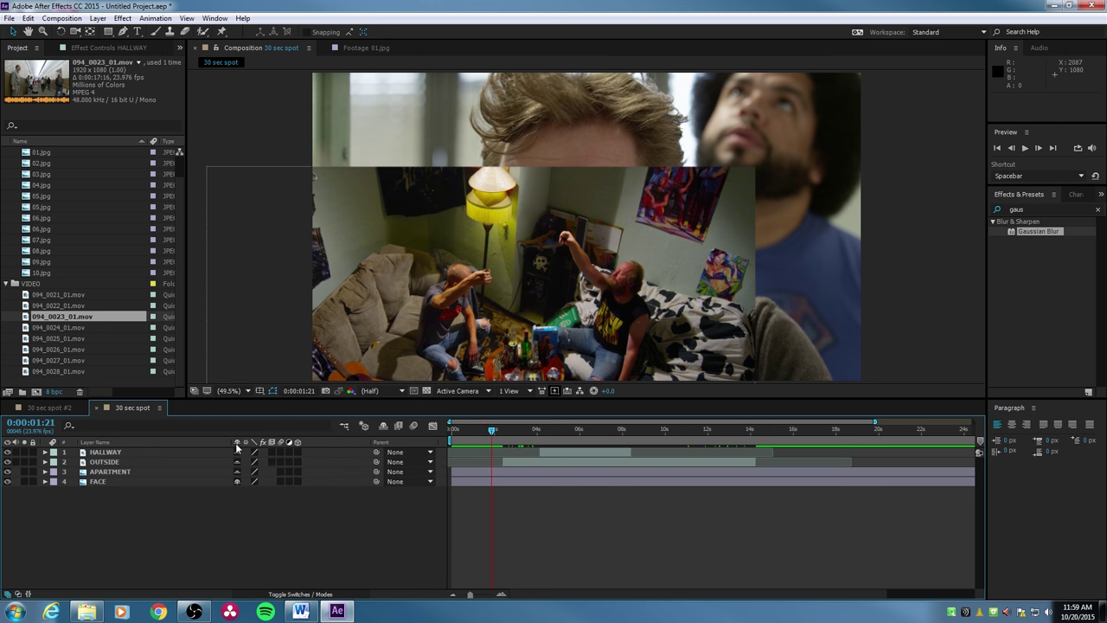
pyautogui.click(303, 594)
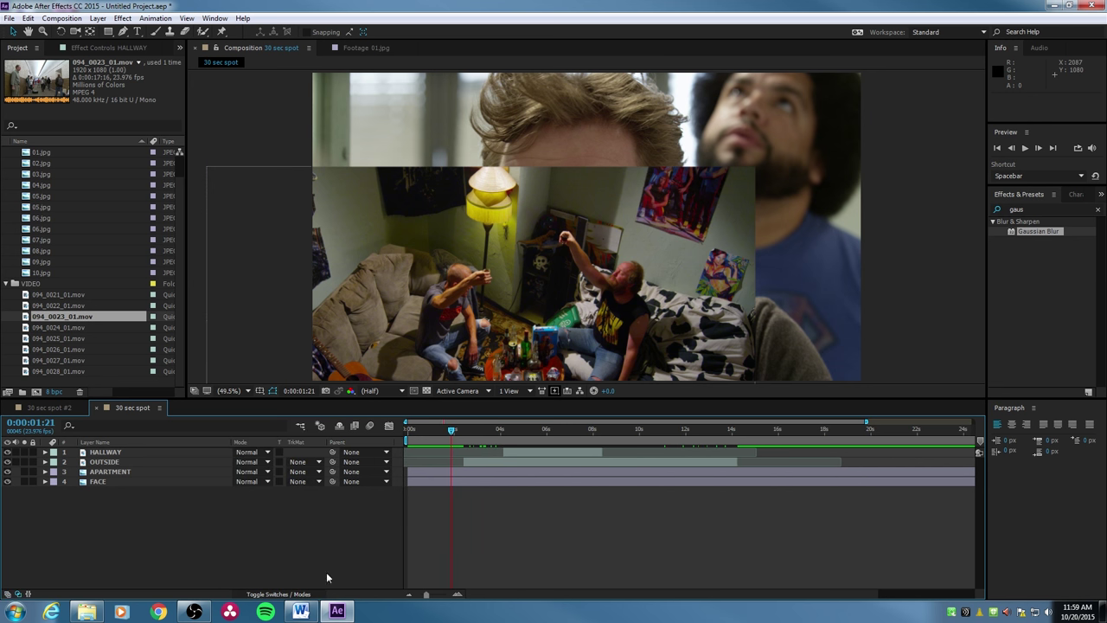
pyautogui.click(282, 594)
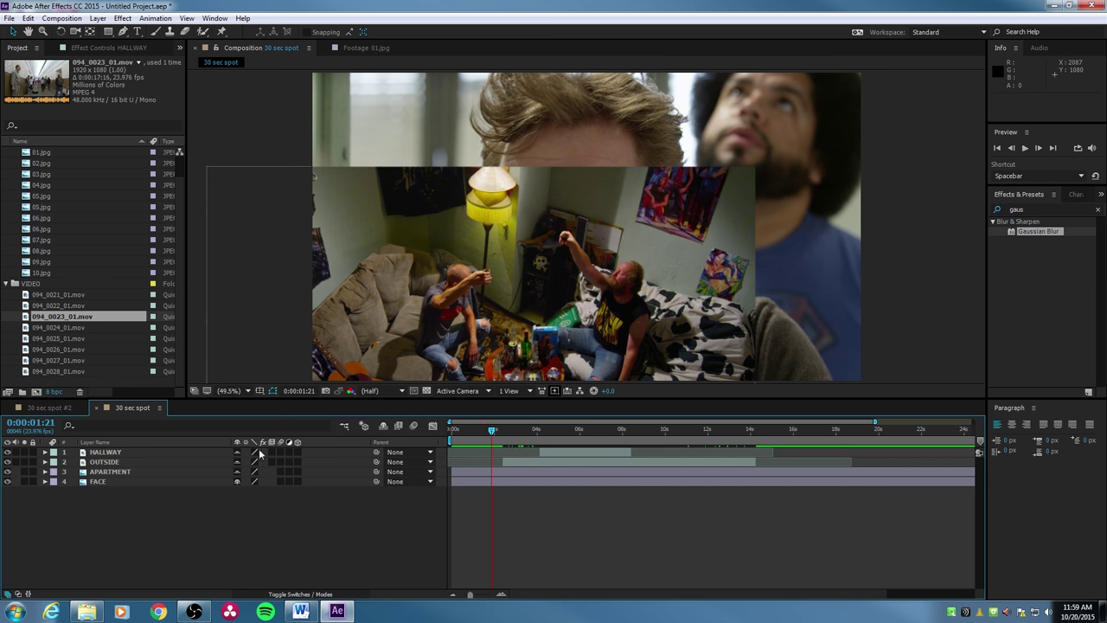
pyautogui.click(324, 595)
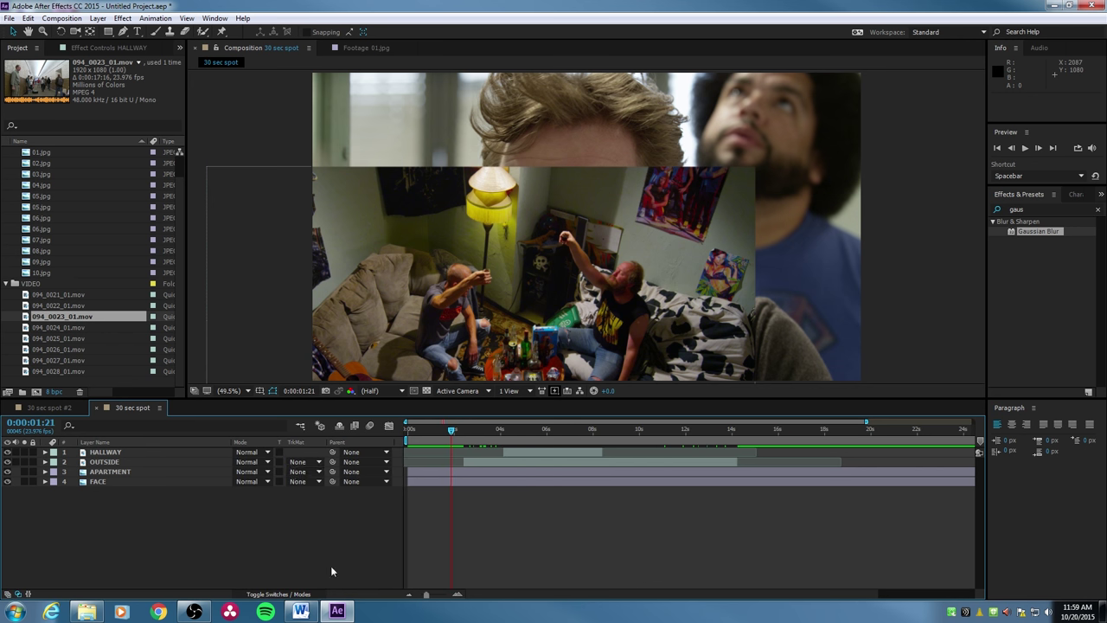
# Try the Divide blending mode on the HALLWAY layer and return it to Normal
pyautogui.click(267, 452)
pyautogui.click(267, 459)
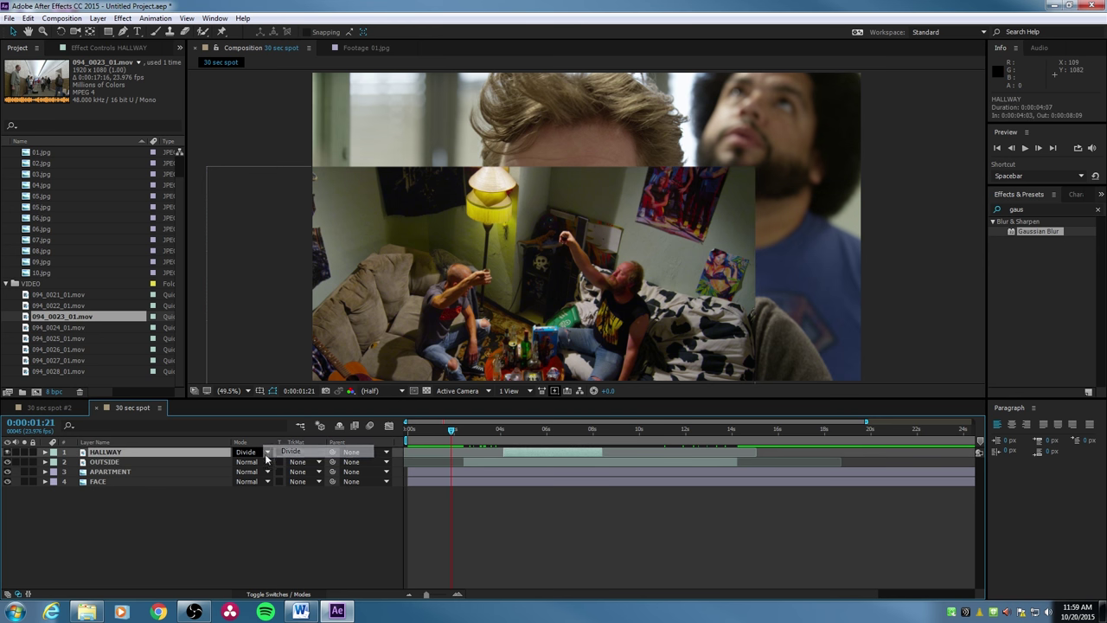
pyautogui.click(266, 455)
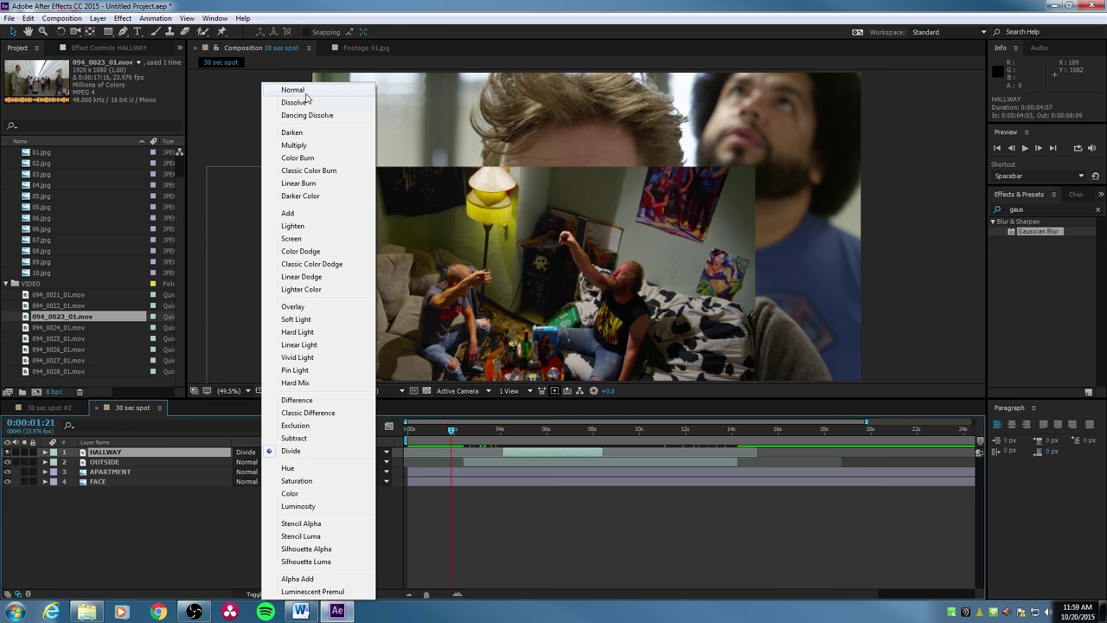
pyautogui.click(294, 90)
# Move the current time to 0:00:05:07, try the Exclusion blending mode on HALLWAY, and restore it to Normal
pyautogui.click(534, 439)
pyautogui.moveTo(534, 439); pyautogui.dragTo(530, 439)
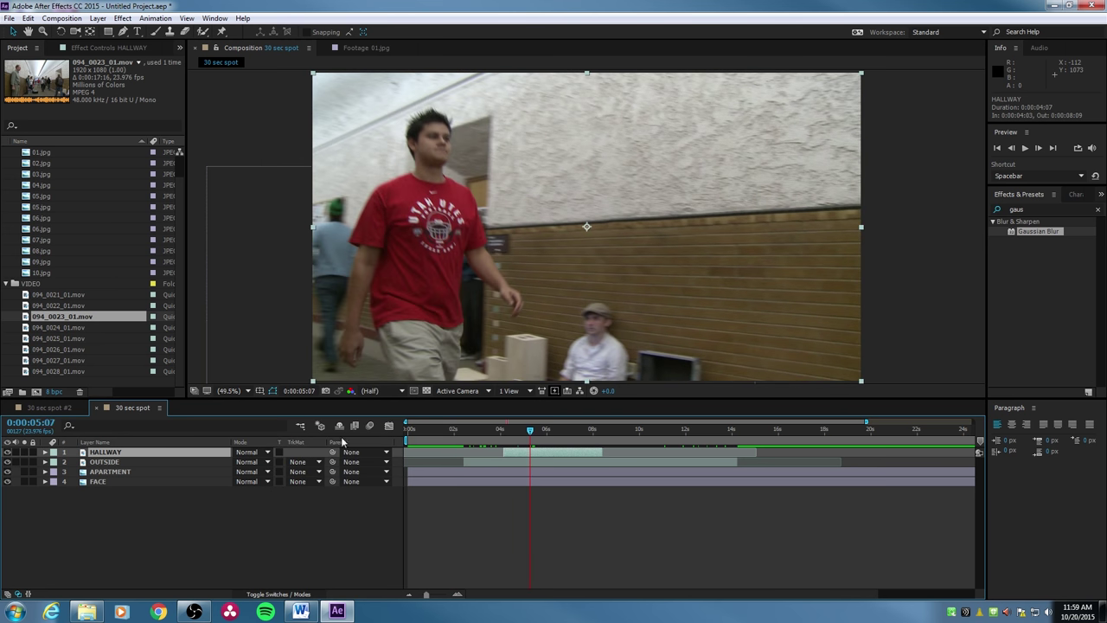
pyautogui.click(248, 451)
pyautogui.click(294, 425)
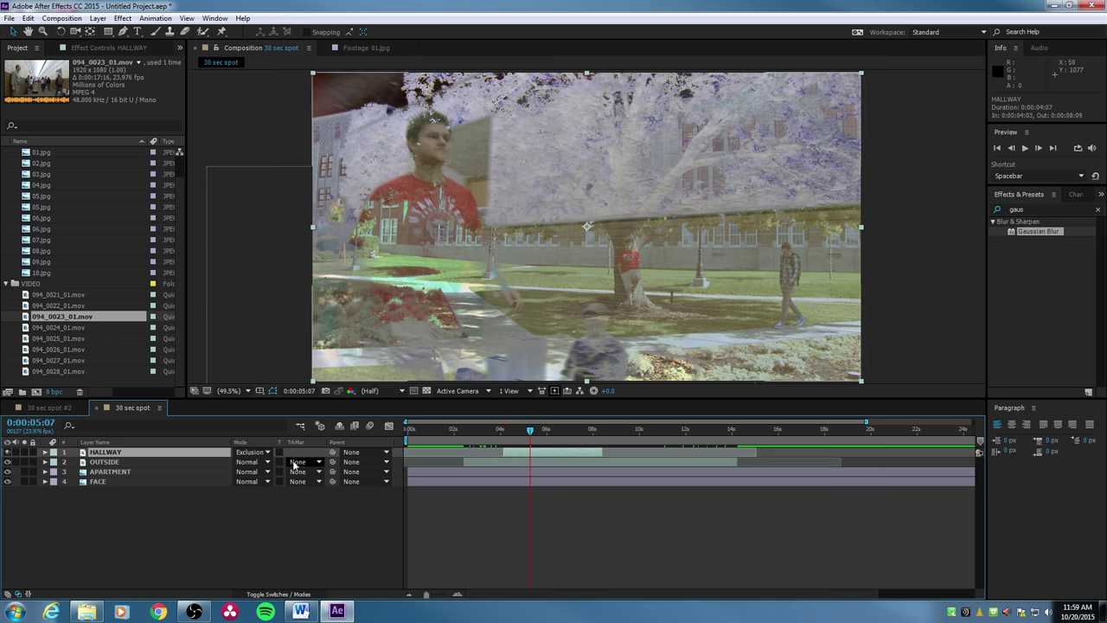
pyautogui.click(252, 451)
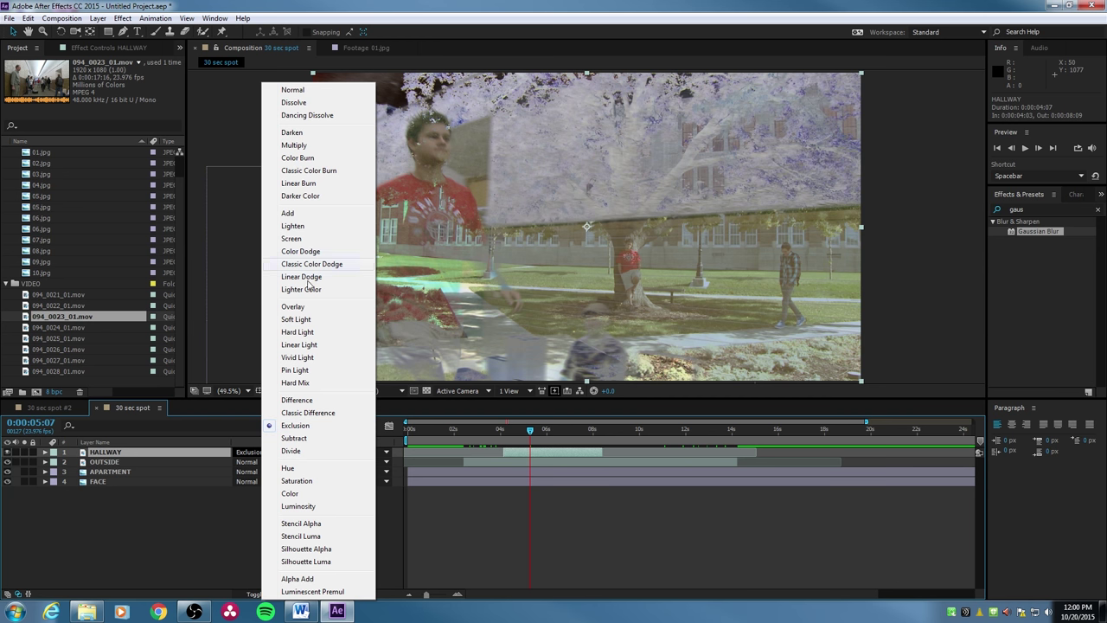
pyautogui.click(309, 90)
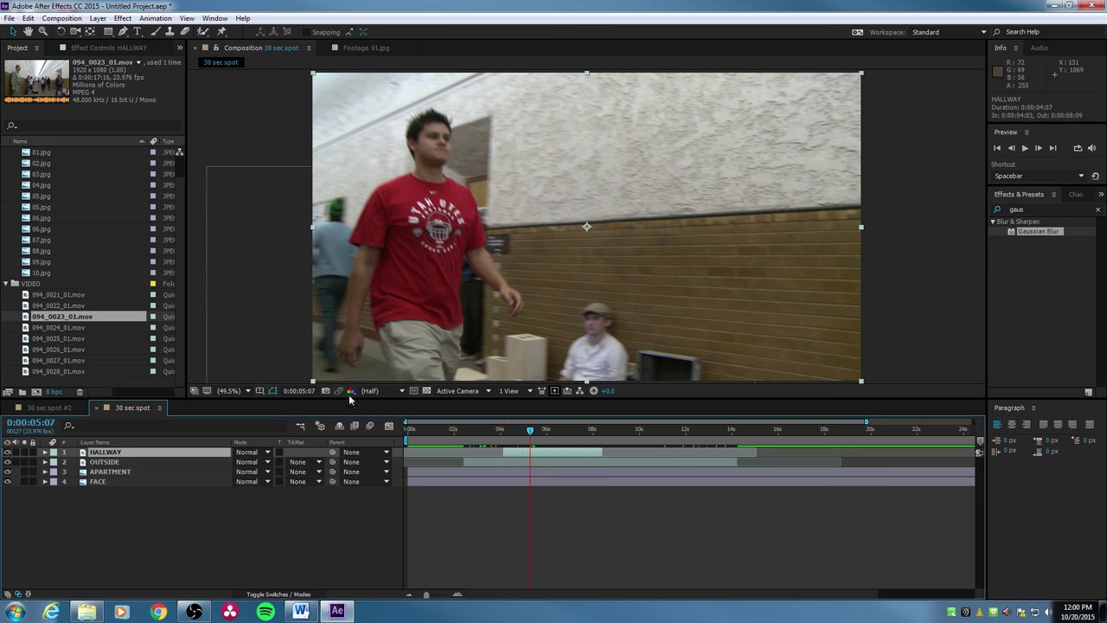
# Deselect all layers and swap the timeline's blending mode columns for the layer switches
pyautogui.click(139, 462)
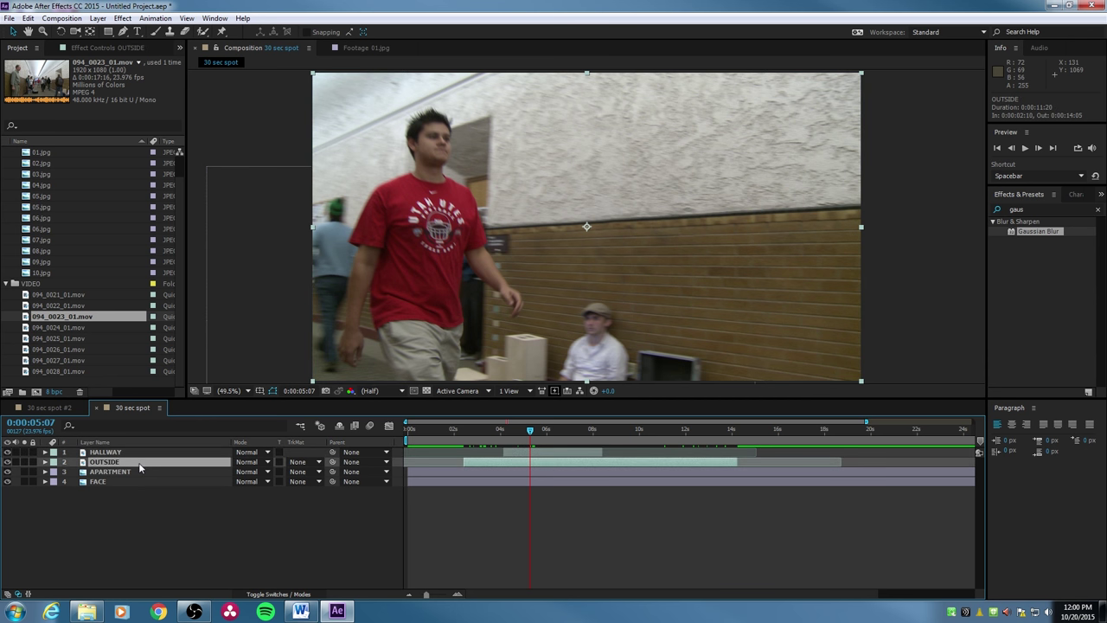
pyautogui.click(366, 452)
pyautogui.click(322, 516)
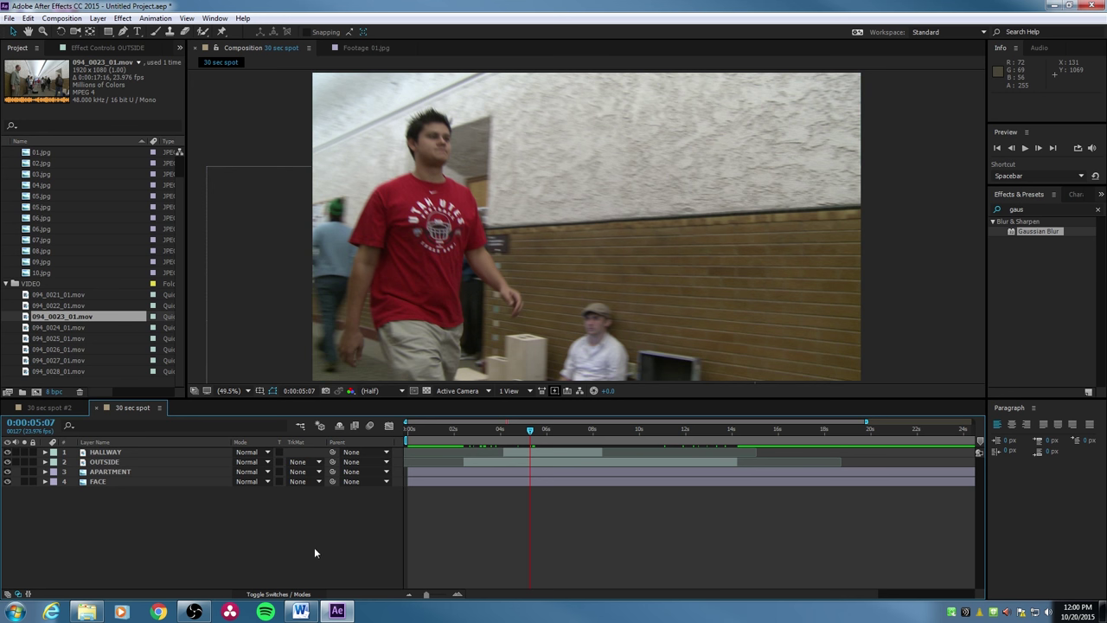
pyautogui.click(277, 593)
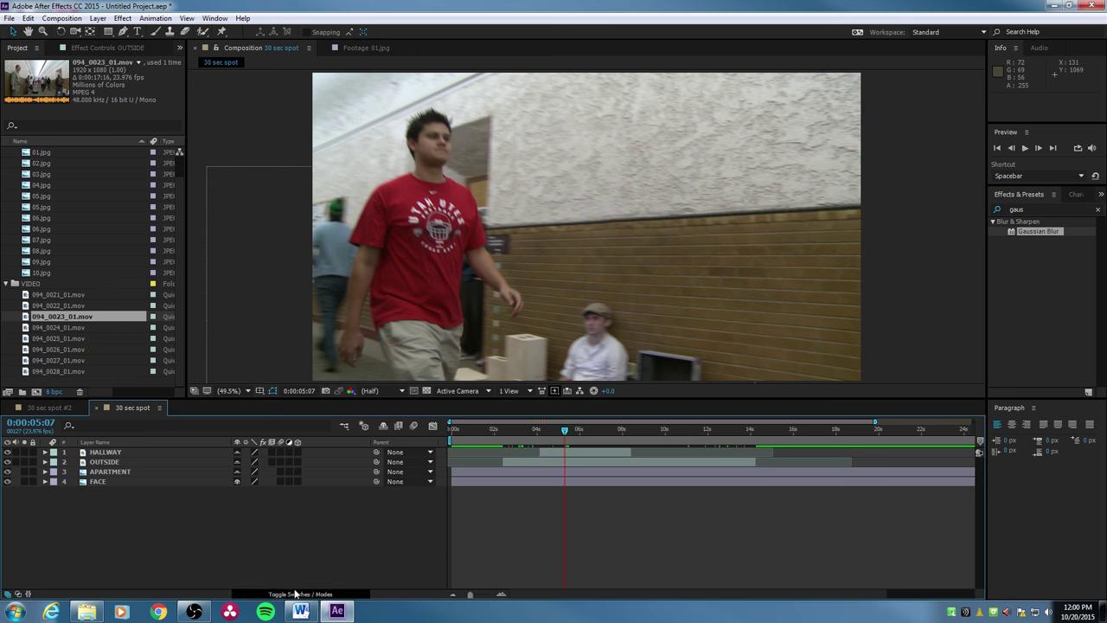
pyautogui.click(294, 593)
pyautogui.click(281, 593)
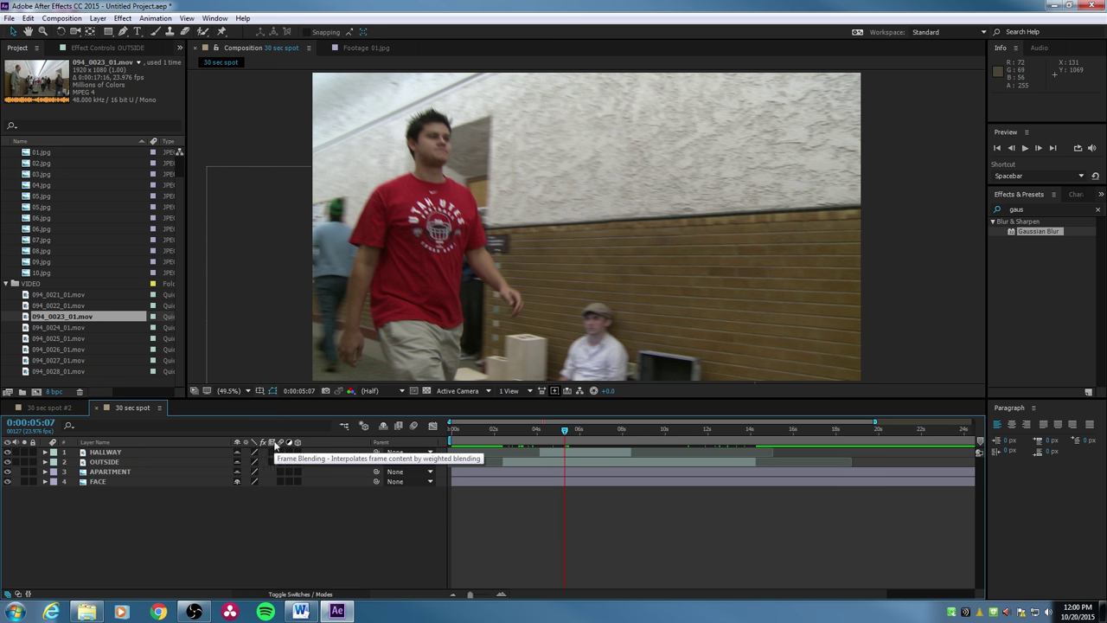
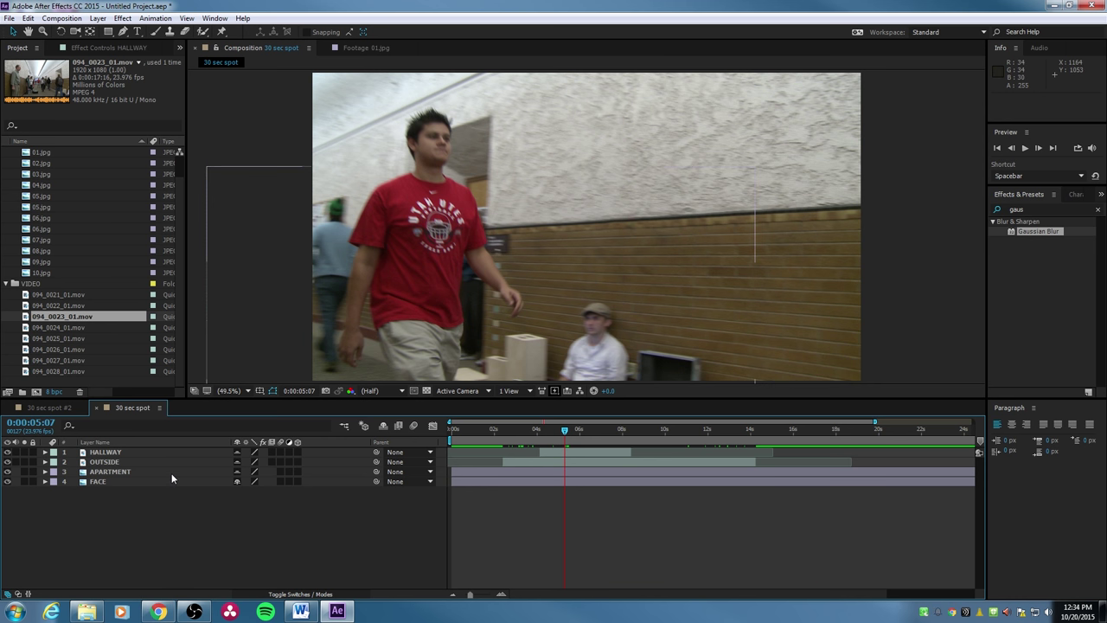
# Expand HALLWAY's Transform properties, shift its position to 963, 552 as a trial, and undo the move
pyautogui.click(45, 452)
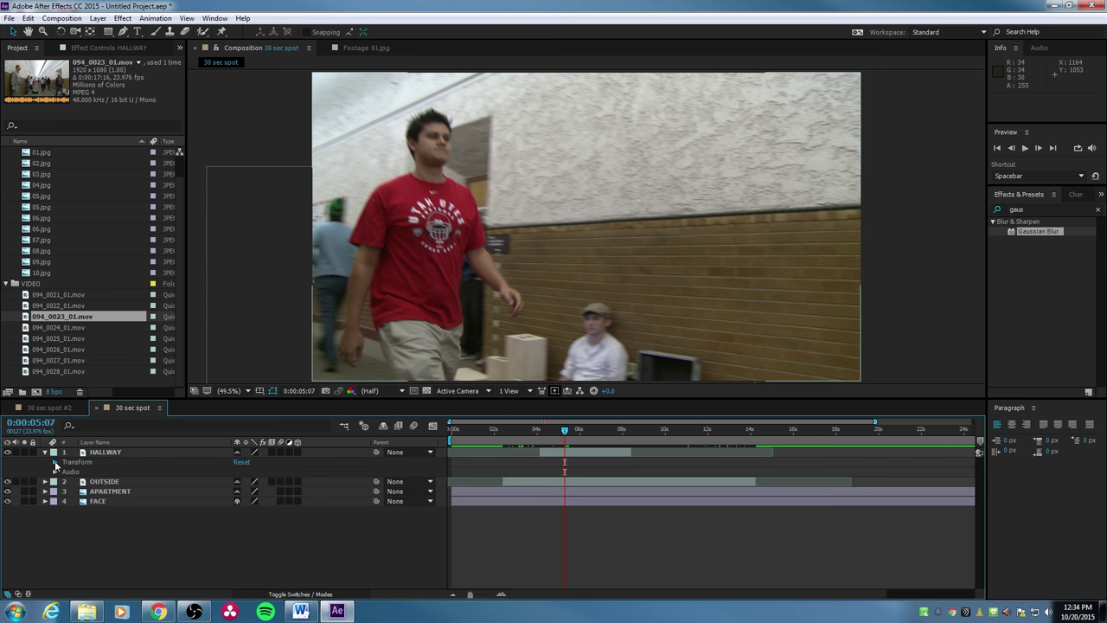
pyautogui.click(55, 464)
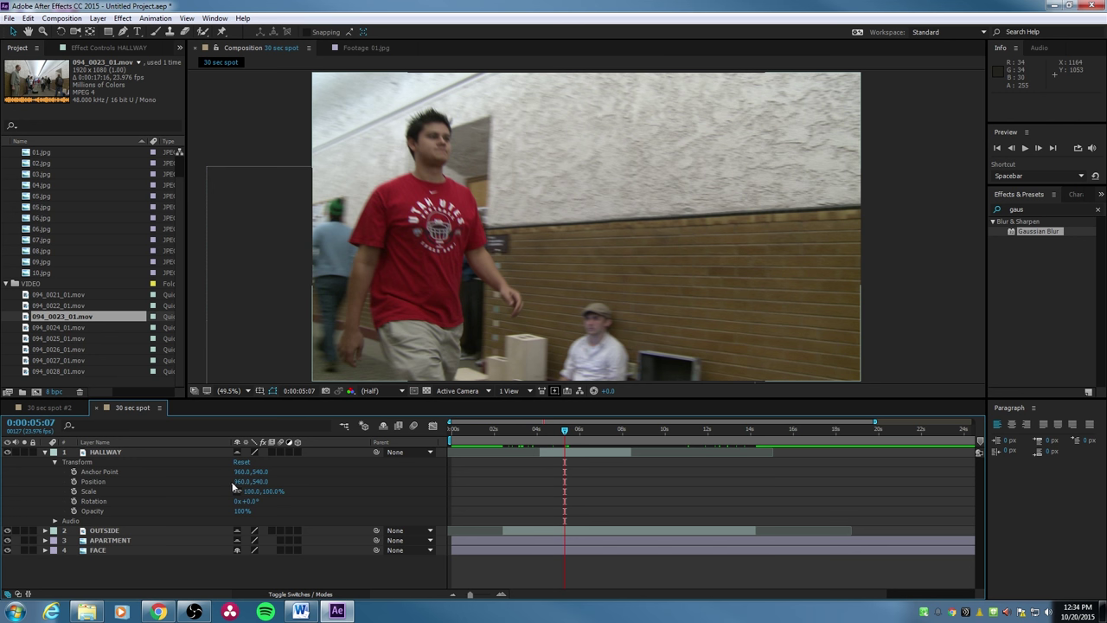
pyautogui.moveTo(239, 481); pyautogui.dragTo(290, 490)
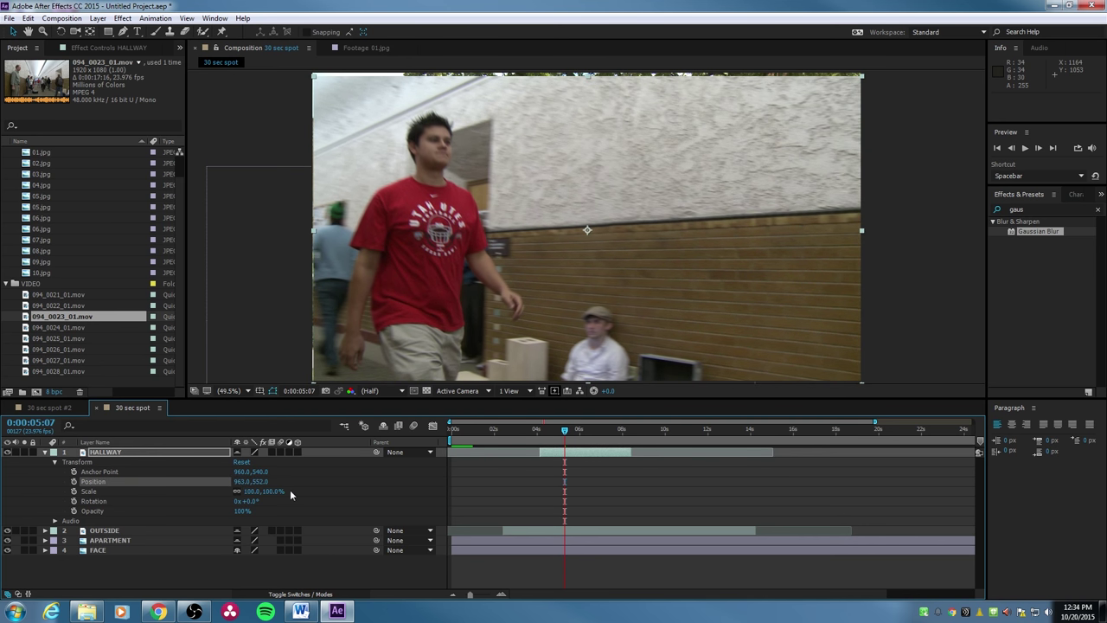
pyautogui.hotkey('ctrl', 'z')
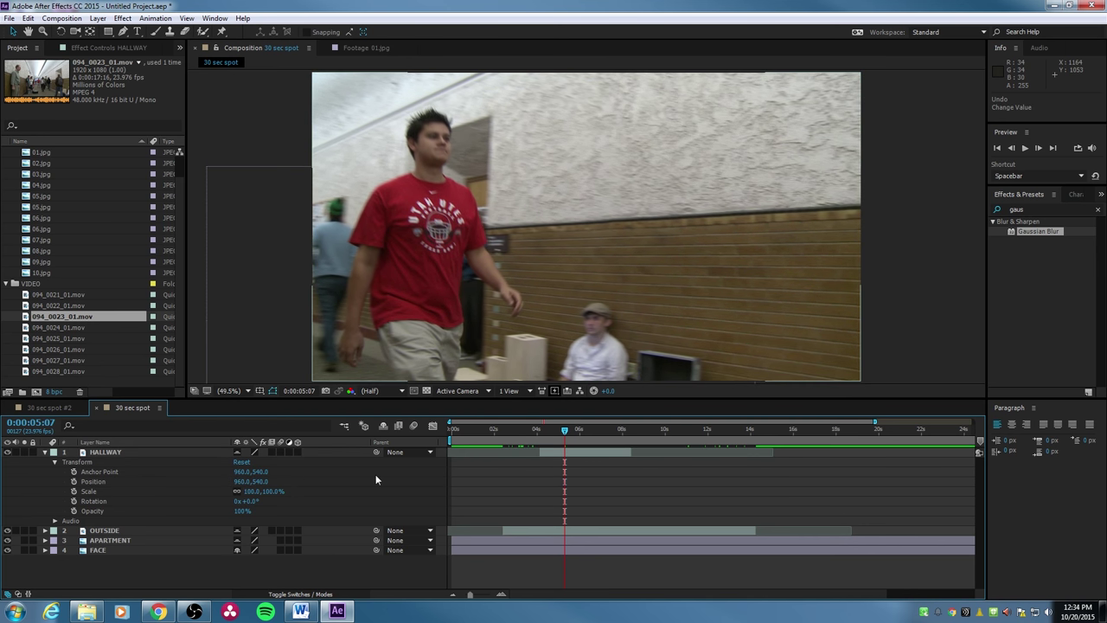
# Try HALLWAY as a 3D layer with a Z position of 326, then turn 3D off and collapse the layer's properties
pyautogui.click(297, 452)
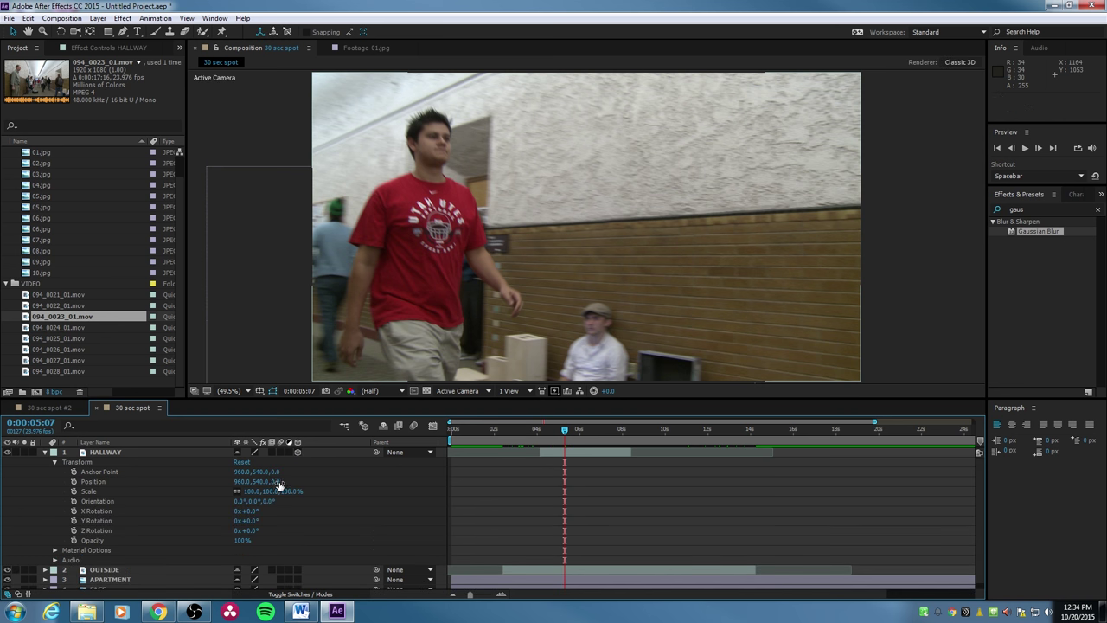
pyautogui.moveTo(277, 482); pyautogui.dragTo(414, 494)
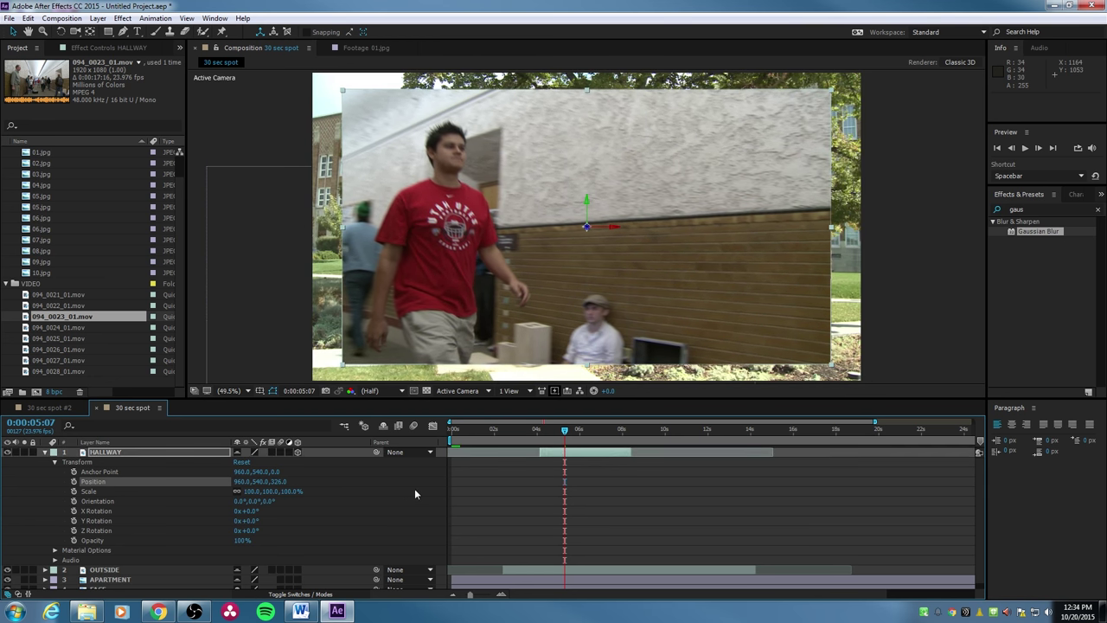
pyautogui.click(297, 452)
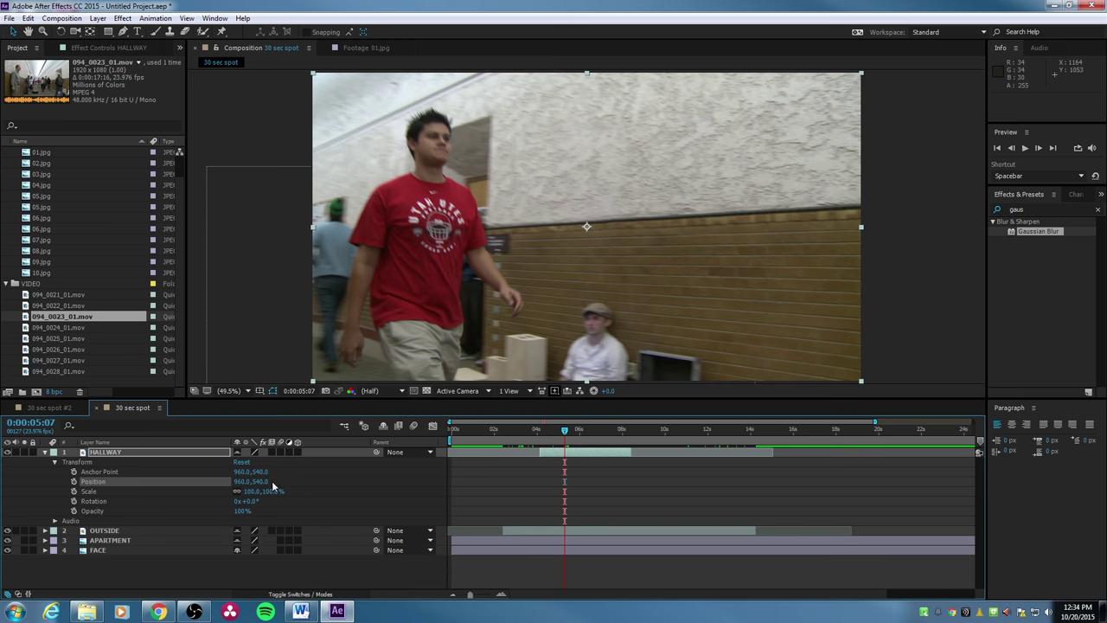
pyautogui.click(45, 452)
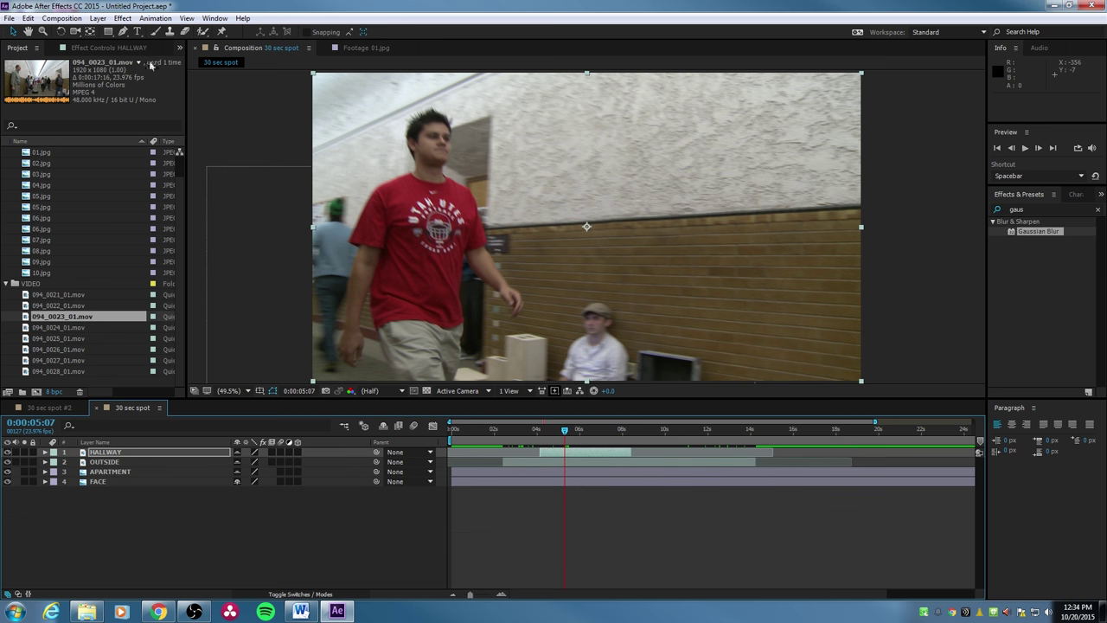
# Open the General preferences and toggle the Default Spatial Interpolation to Linear option
pyautogui.click(36, 21)
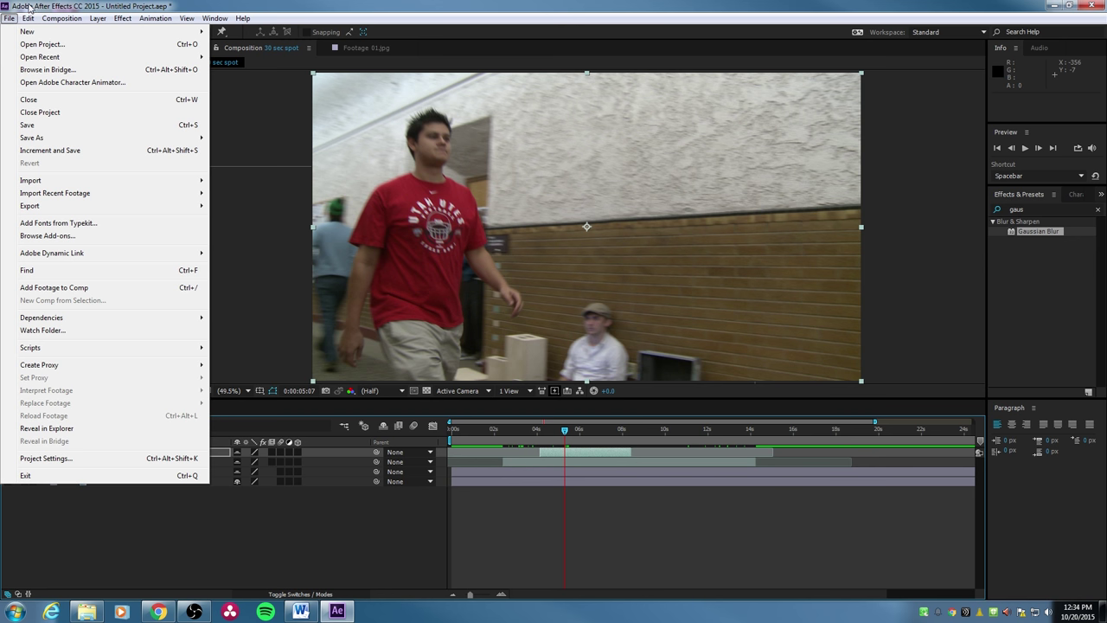
pyautogui.click(31, 8)
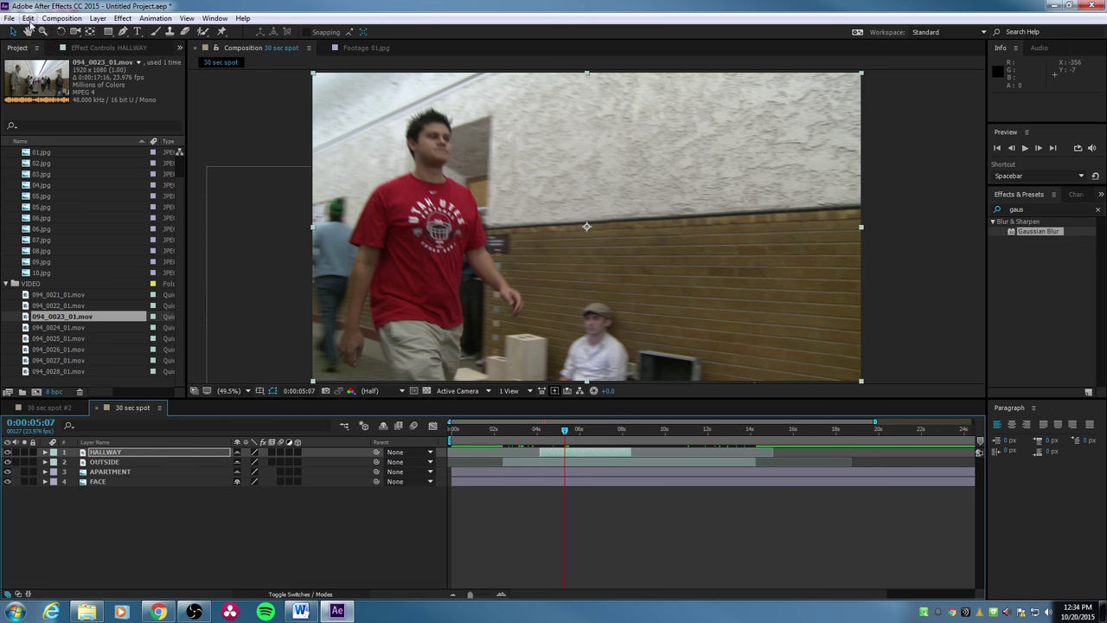
pyautogui.click(28, 19)
pyautogui.moveTo(74, 327)
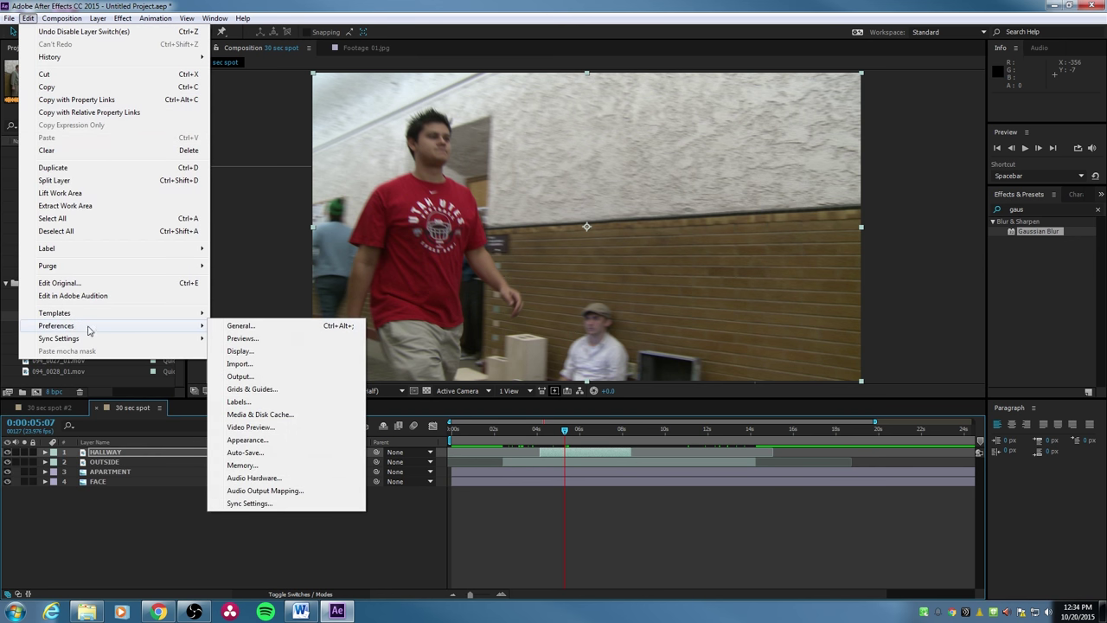
pyautogui.click(465, 327)
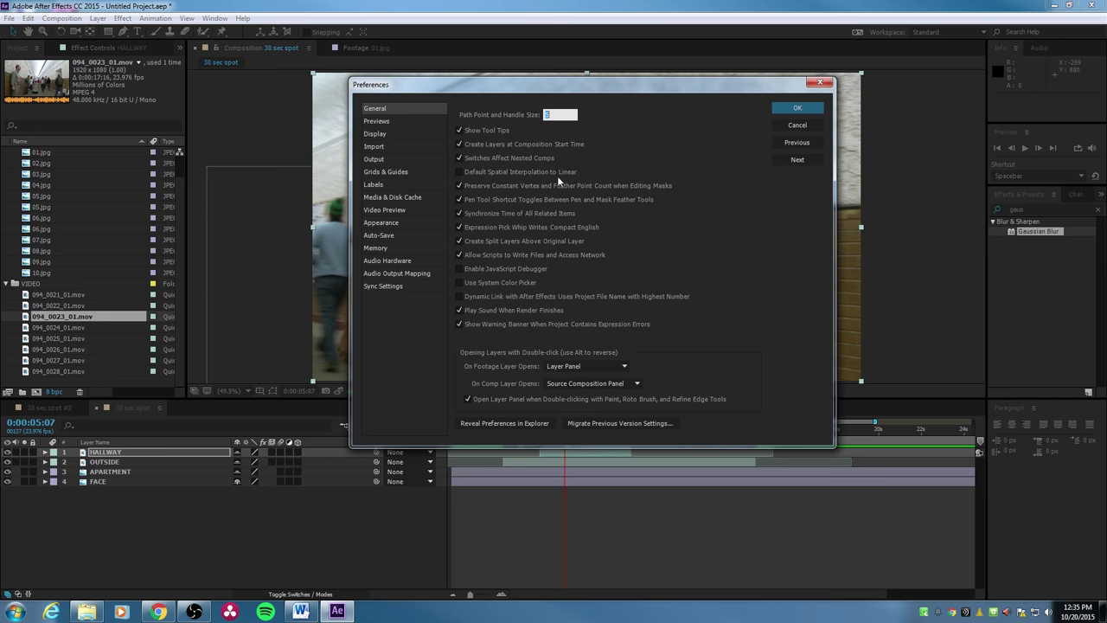
pyautogui.click(465, 175)
# Open the GPU information in the Previews preferences, disable the untested GPU option, and keep ray-tracing on GPU
pyautogui.click(380, 121)
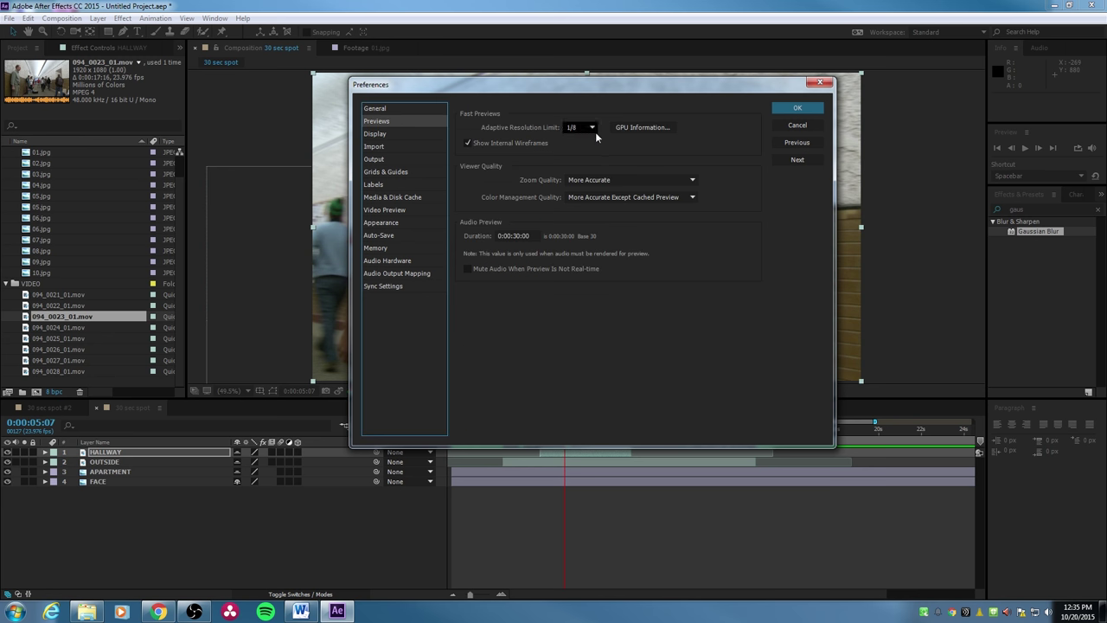
pyautogui.click(640, 127)
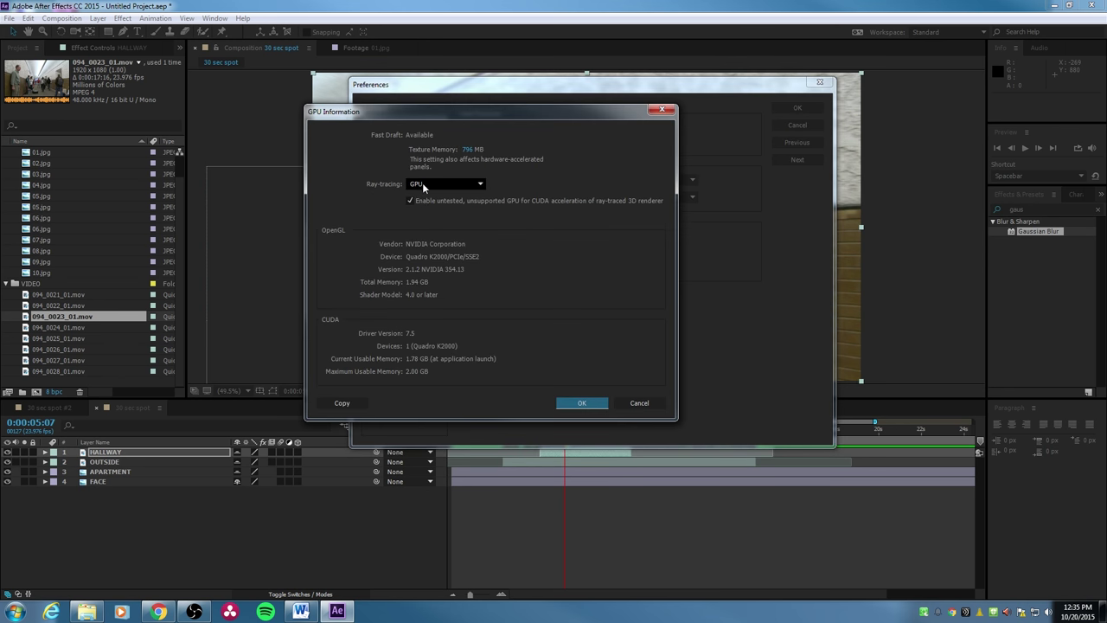
pyautogui.click(422, 183)
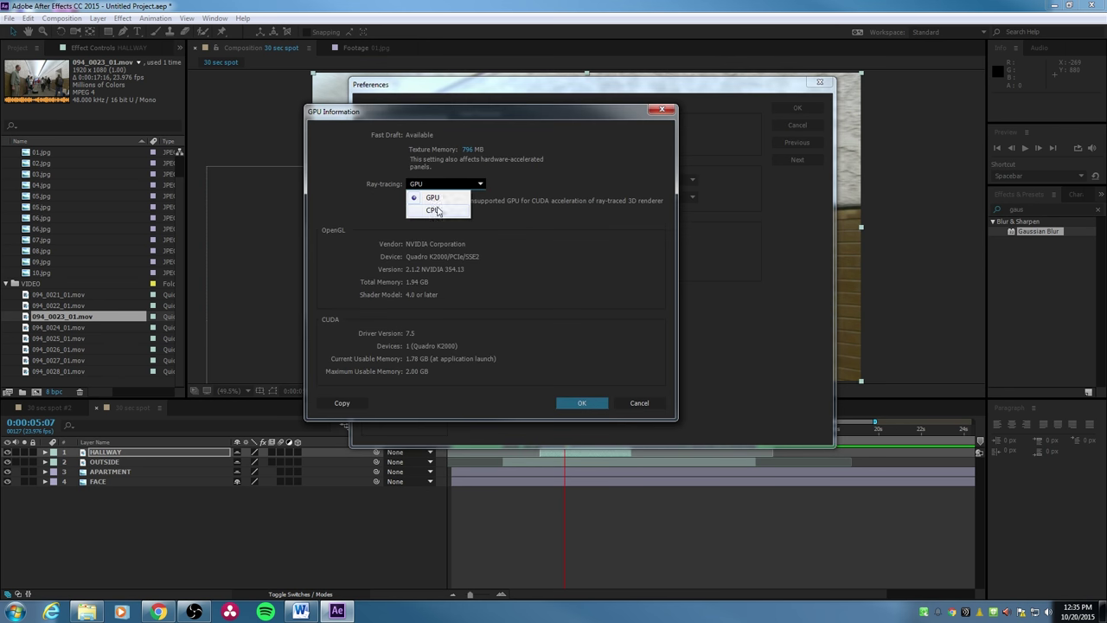
pyautogui.click(487, 200)
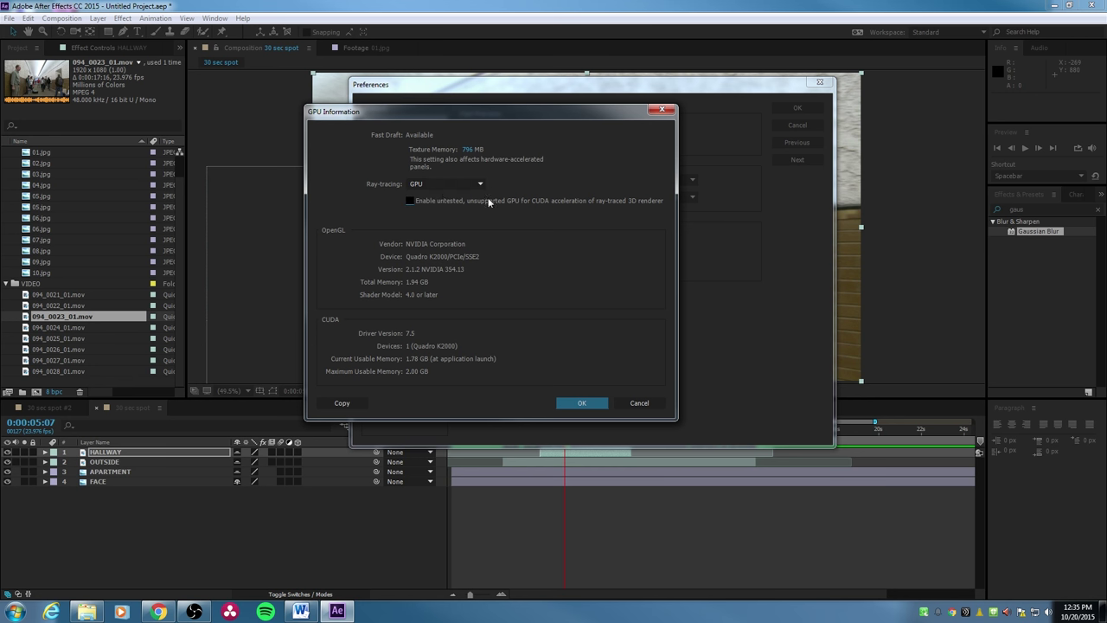
pyautogui.click(429, 183)
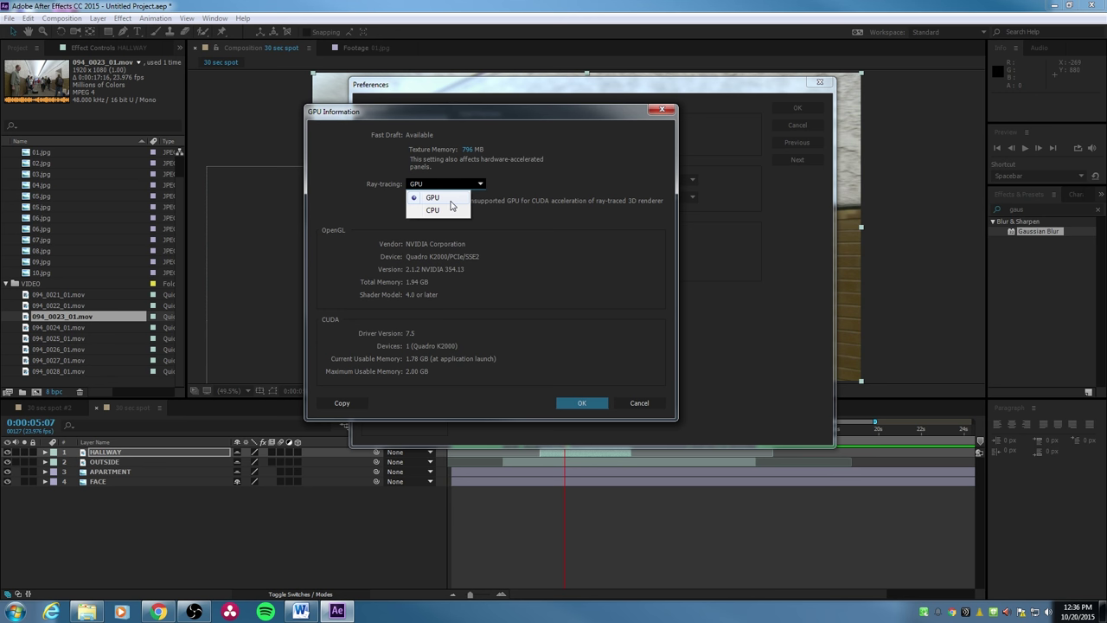
pyautogui.click(450, 199)
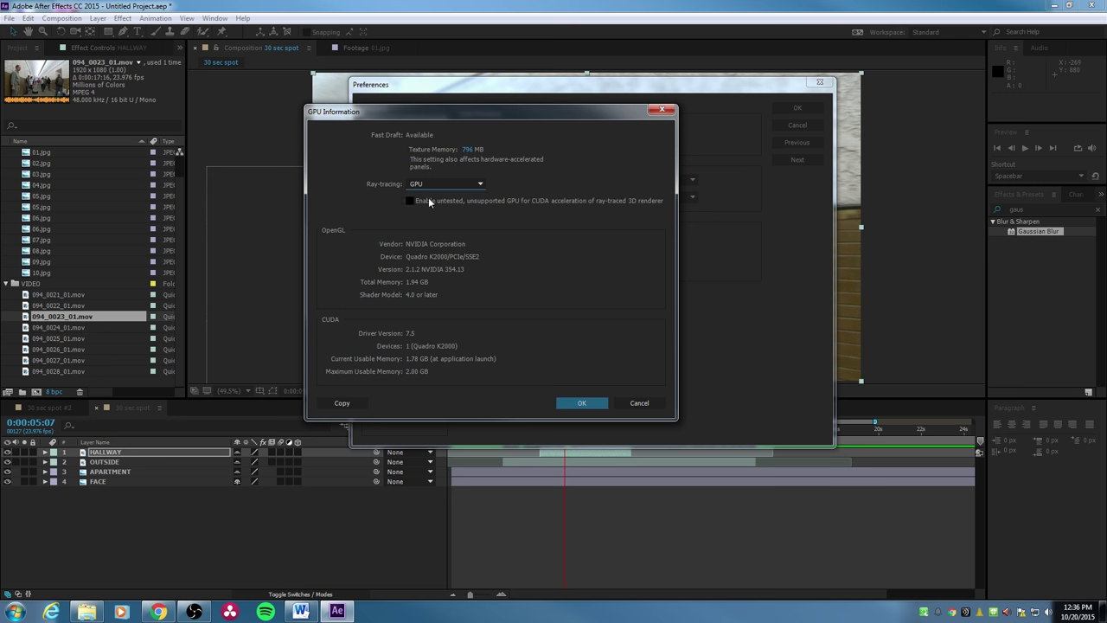
# Re-enable the untested, unsupported GPU for CUDA acceleration of the ray-traced 3D renderer and accept the GPU settings
pyautogui.click(436, 185)
pyautogui.click(433, 218)
pyautogui.click(411, 201)
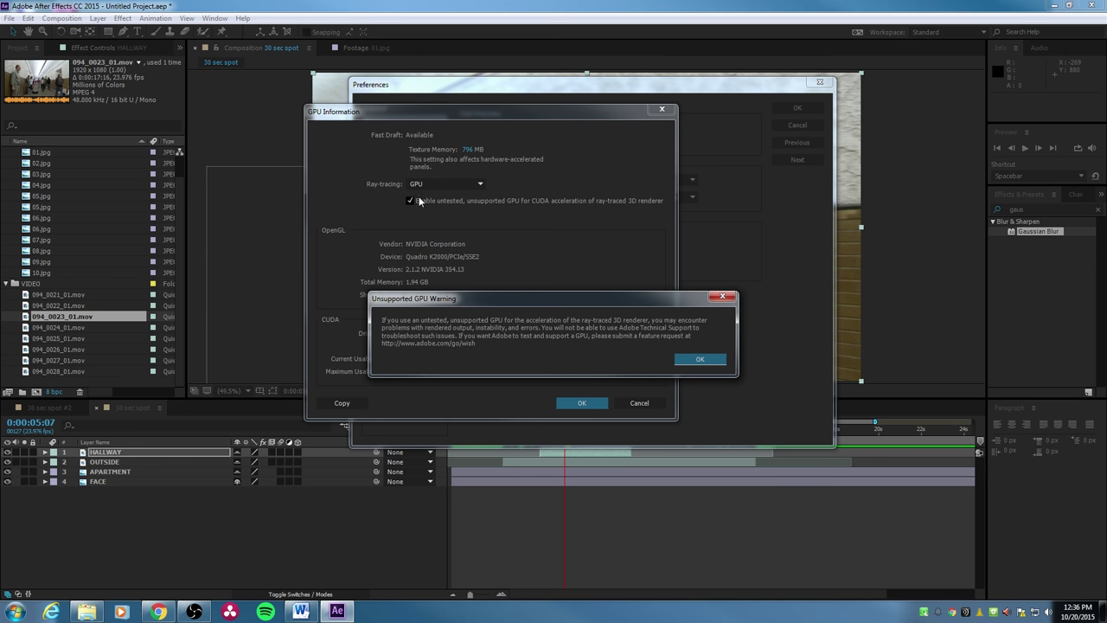
pyautogui.click(690, 358)
pyautogui.click(689, 360)
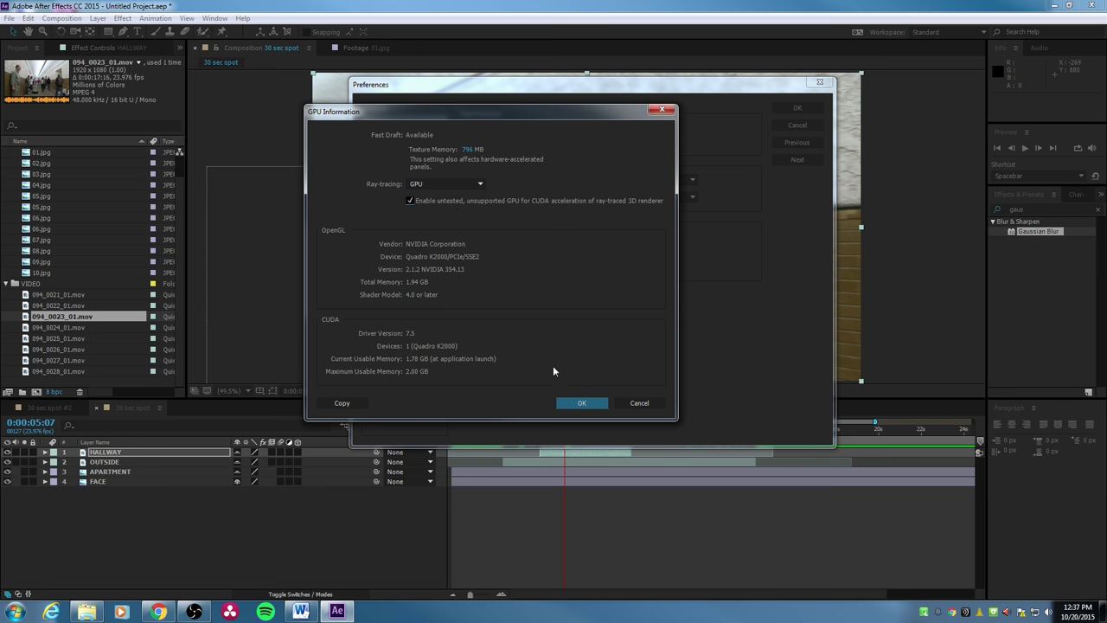
pyautogui.click(571, 401)
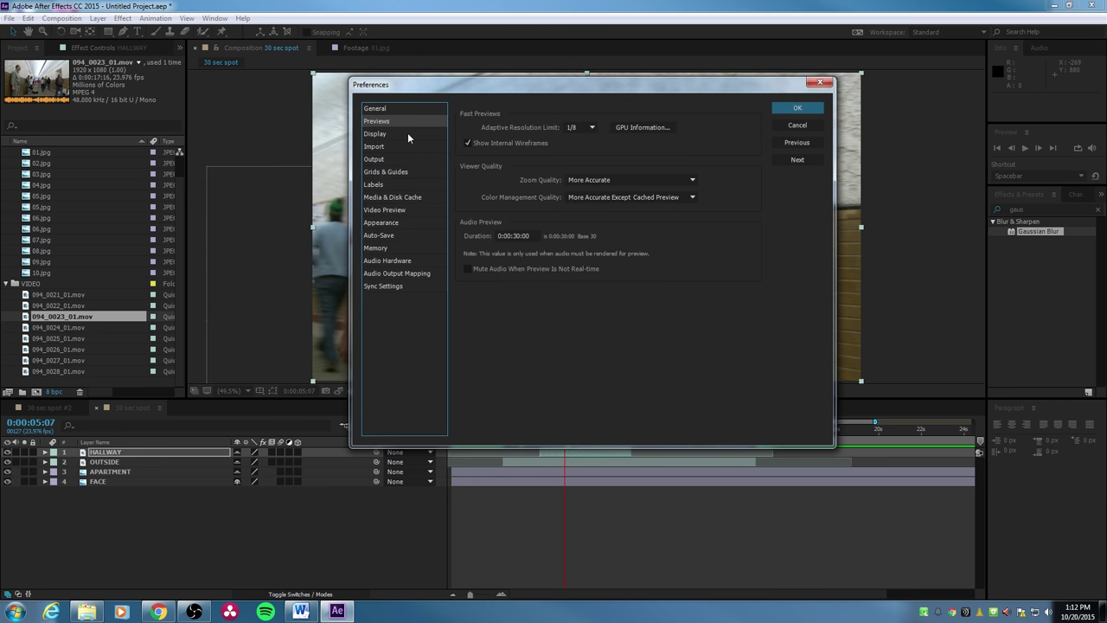
# Review the Display preferences and set the RAM reserved for other applications to 14 GB in the Memory preferences
pyautogui.click(409, 134)
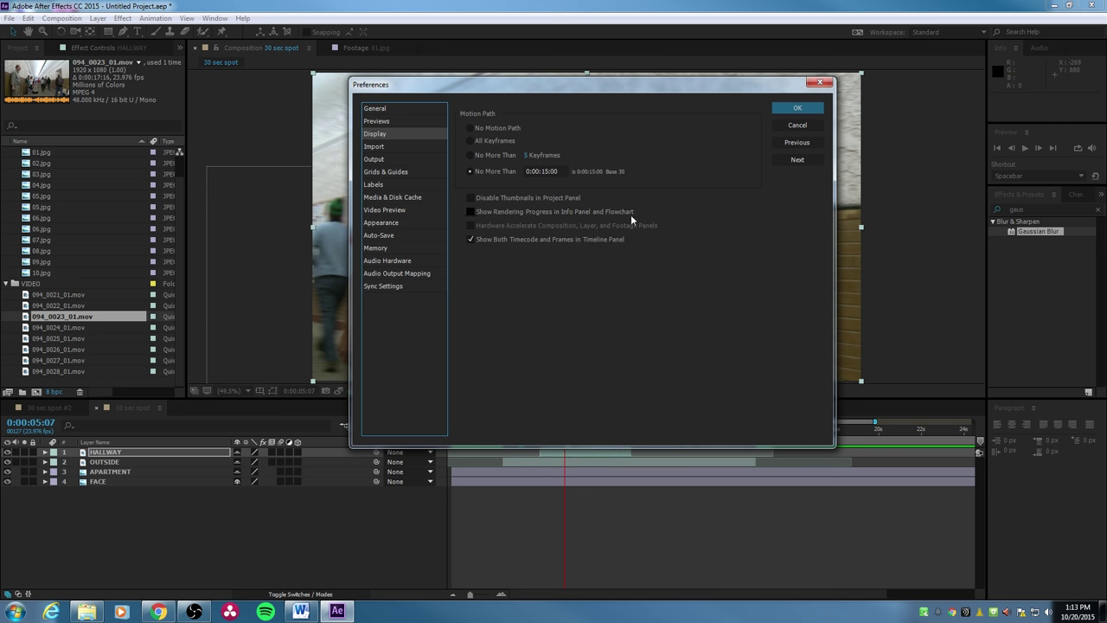
pyautogui.click(376, 247)
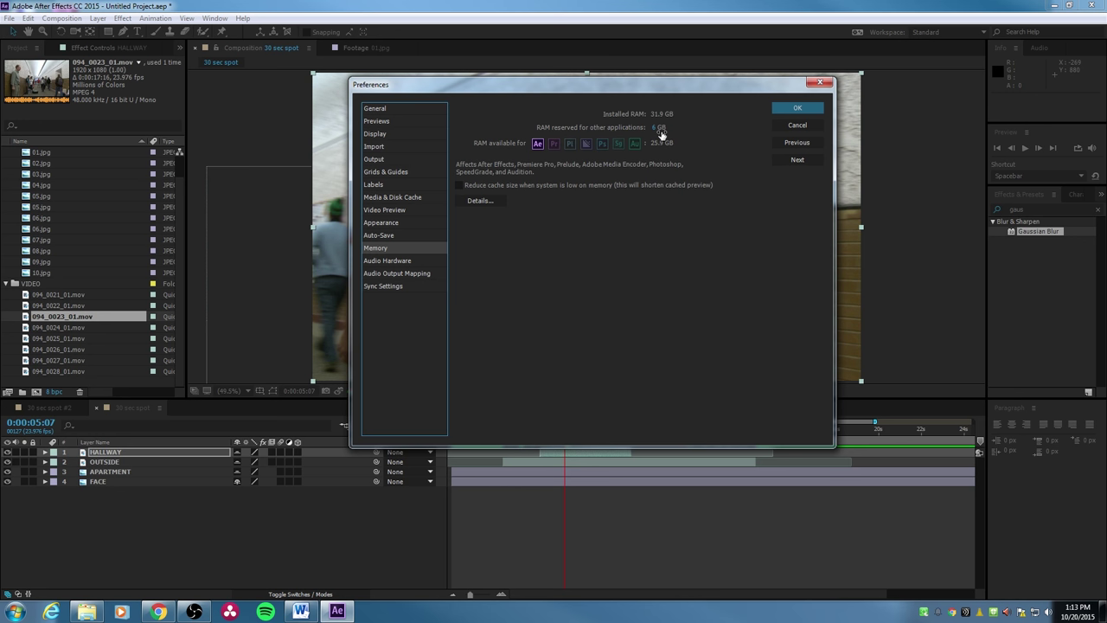
pyautogui.moveTo(656, 132)
pyautogui.mouseDown()
pyautogui.moveTo(649, 139)
pyautogui.moveTo(664, 136)
pyautogui.mouseUp()
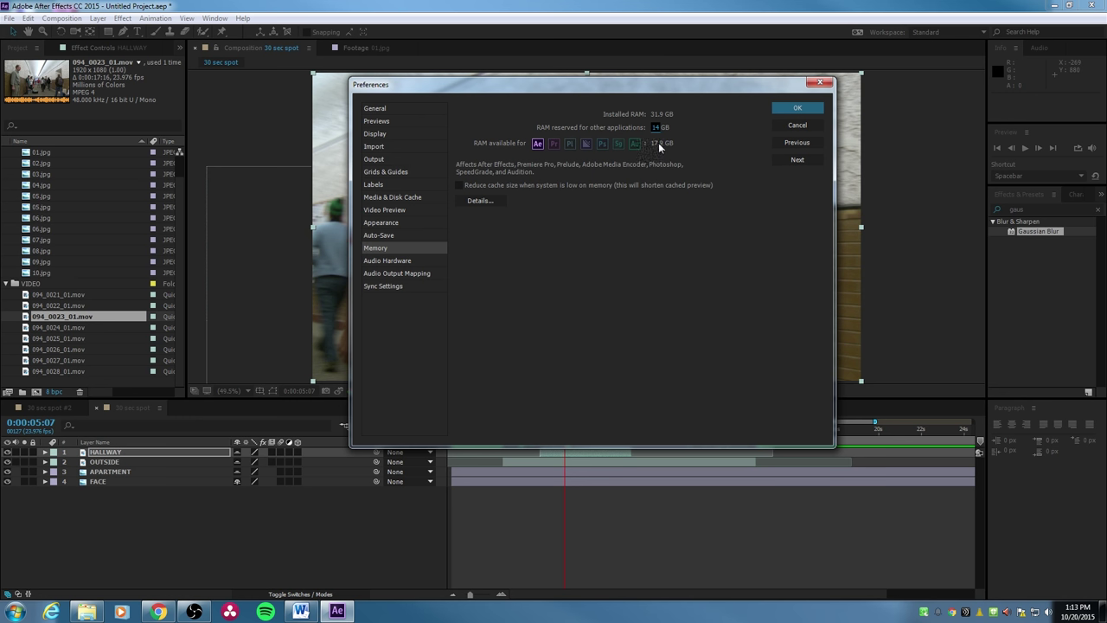
# Set the RAM reserved for other applications to 6 GB and accept the preferences
pyautogui.moveTo(660, 138)
pyautogui.mouseDown()
pyautogui.moveTo(663, 129)
pyautogui.moveTo(654, 136)
pyautogui.mouseUp()
pyautogui.click(657, 128)
pyautogui.write('6')
pyautogui.press('Return')
pyautogui.press('Return')
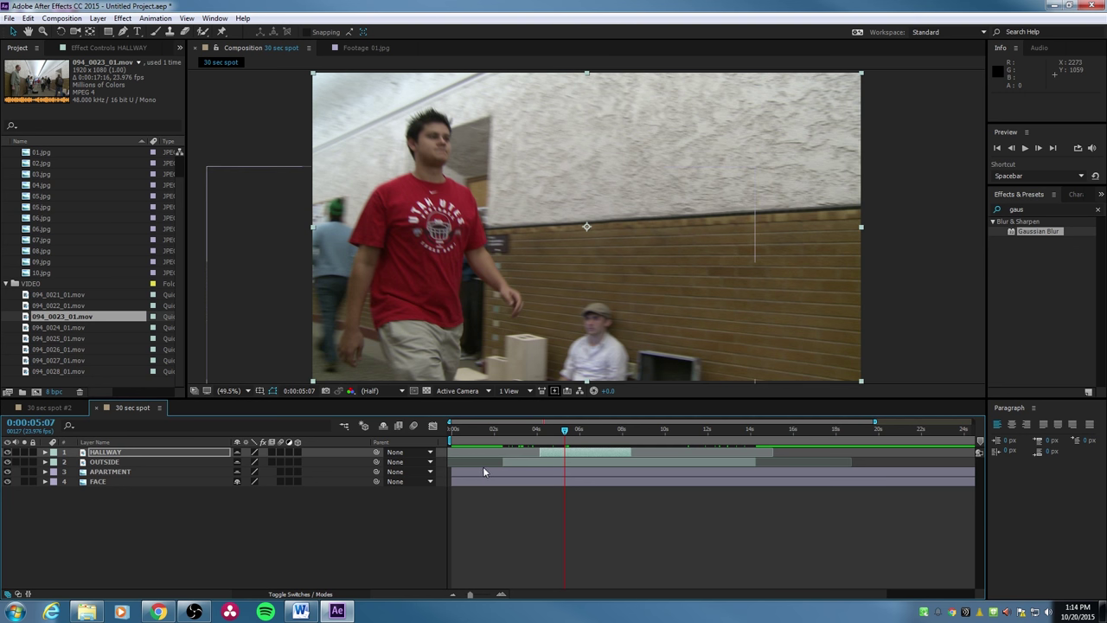
# Practise selecting and deselecting the HALLWAY, OUTSIDE and APARTMENT layers in the 30 sec spot timeline
pyautogui.click(229, 497)
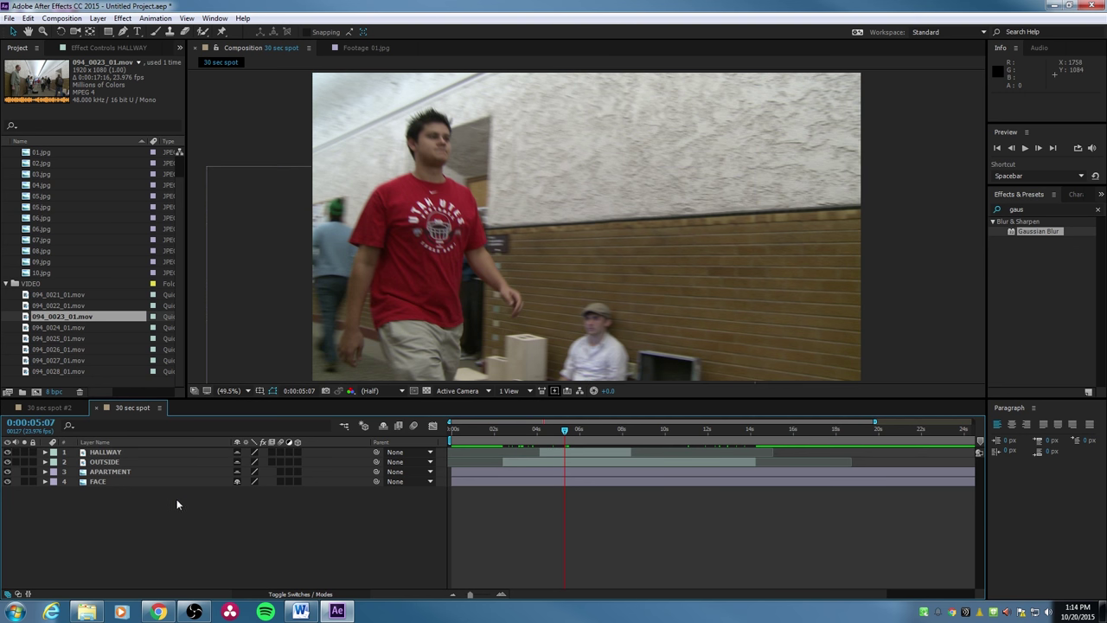
pyautogui.click(119, 451)
pyautogui.click(99, 457)
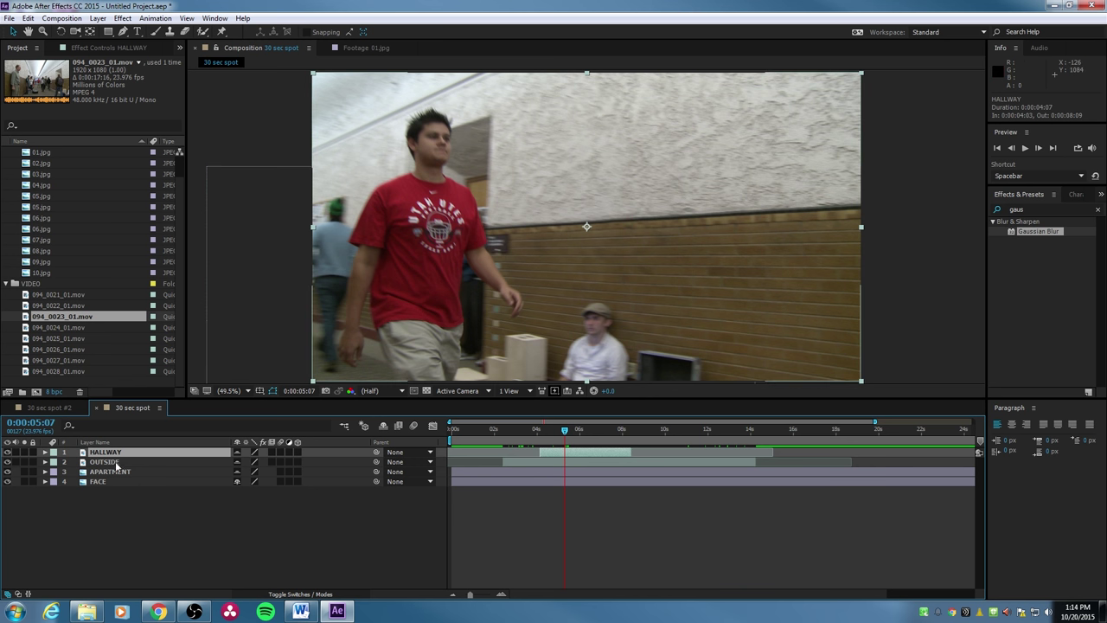
pyautogui.hotkey('ctrl', 'Down')
pyautogui.hotkey('ctrl', 'Down')
pyautogui.press('F2')
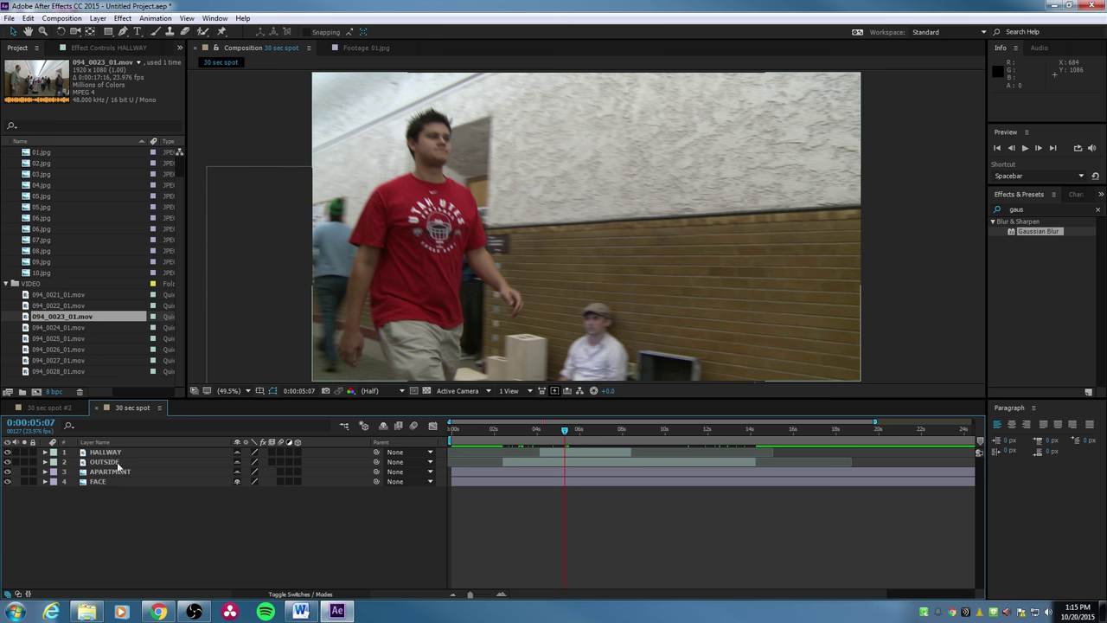
pyautogui.click(113, 453)
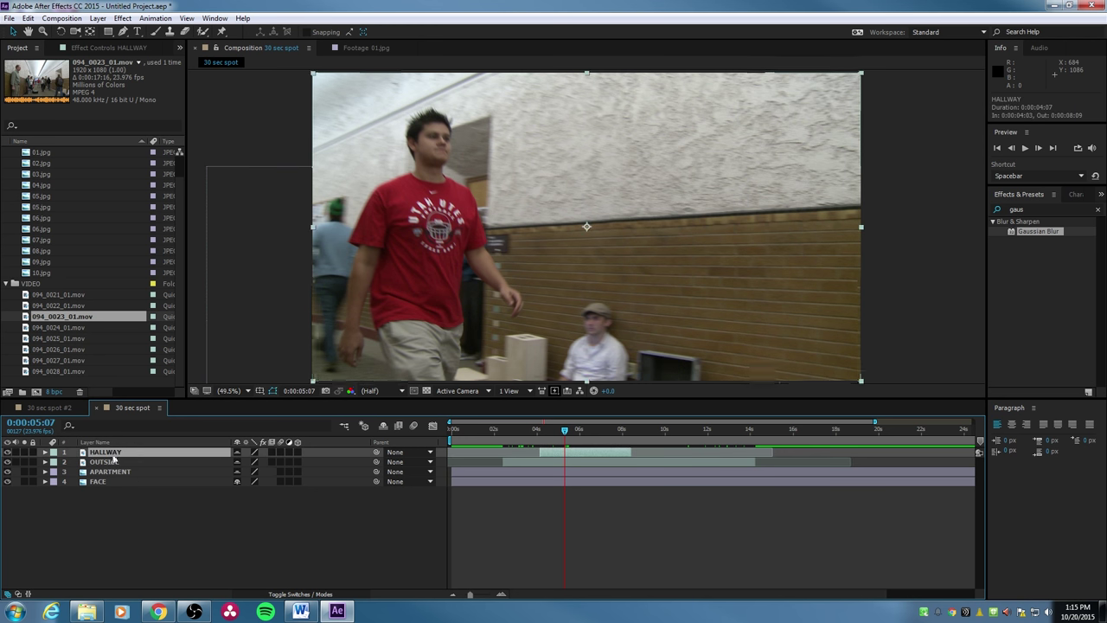
pyautogui.click(111, 461)
pyautogui.click(110, 472)
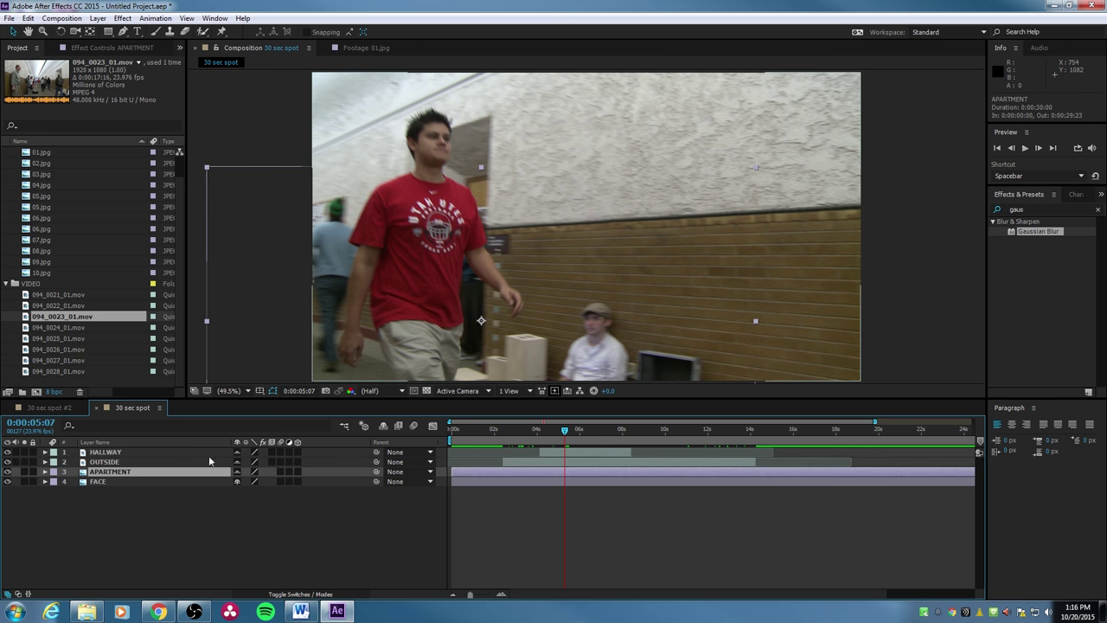
# Select the HALLWAY layer and move it freely around the composition, placing it at about 1196, 550
pyautogui.click(110, 452)
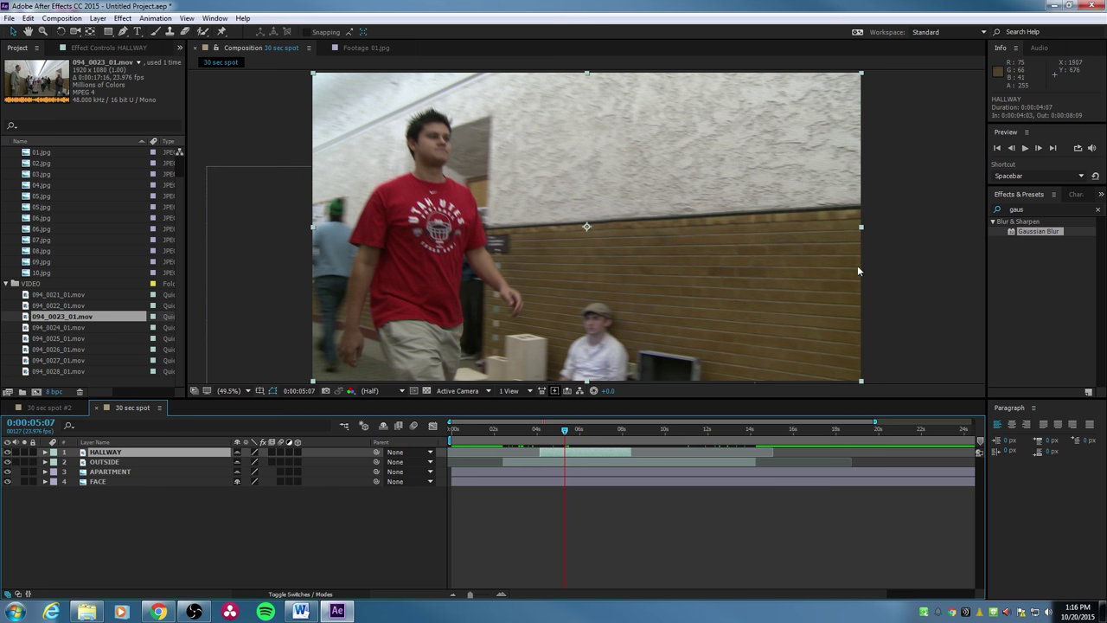
pyautogui.moveTo(723, 189); pyautogui.dragTo(773, 209)
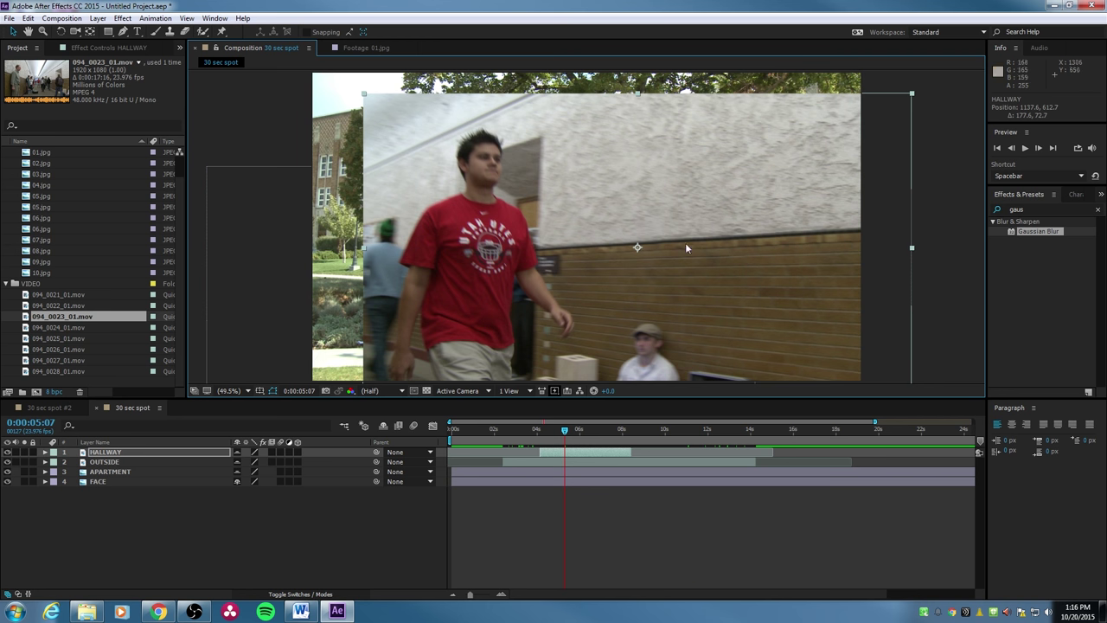
pyautogui.moveTo(609, 218); pyautogui.dragTo(832, 199)
pyautogui.moveTo(914, 179); pyautogui.dragTo(726, 185)
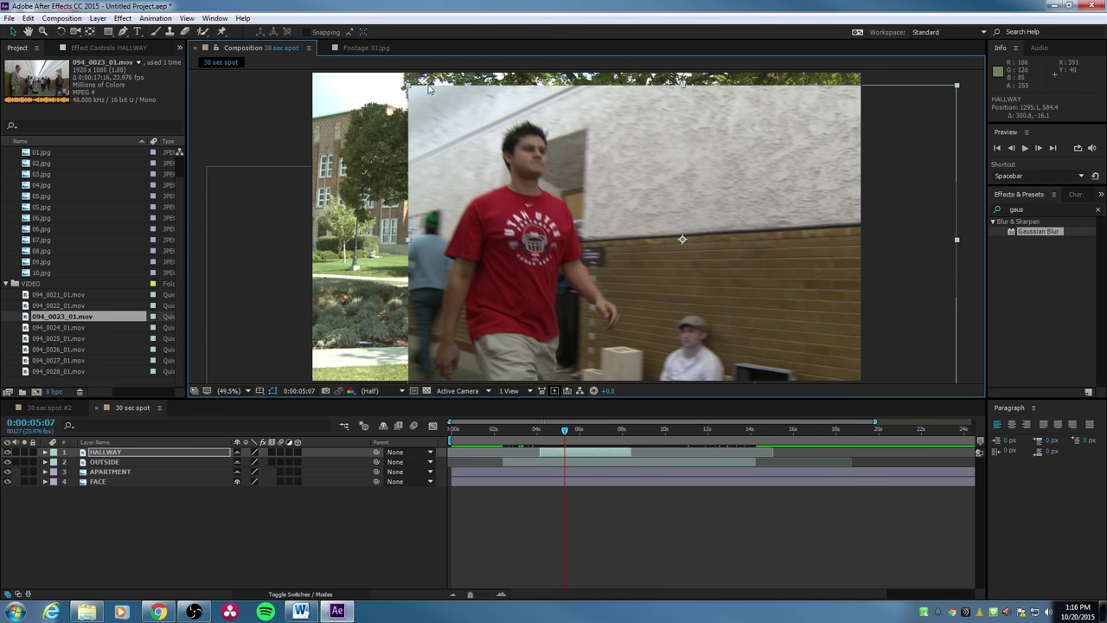
pyautogui.moveTo(492, 266); pyautogui.dragTo(463, 257)
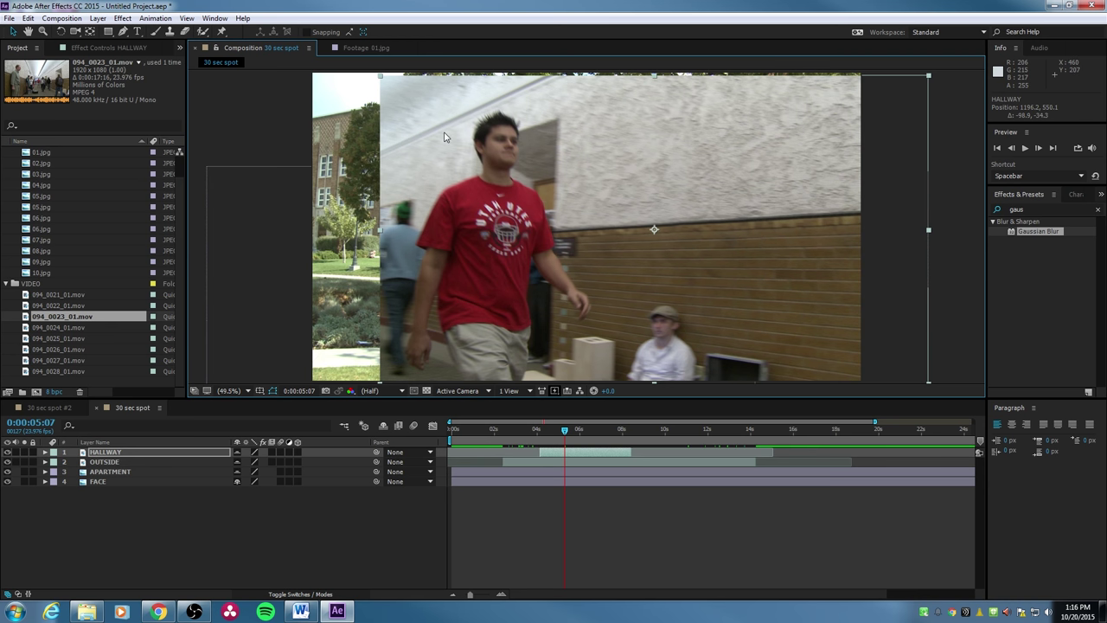
# Expand the HALLWAY layer's Transform properties and move the layer to about 877, 578
pyautogui.click(45, 452)
pyautogui.click(55, 462)
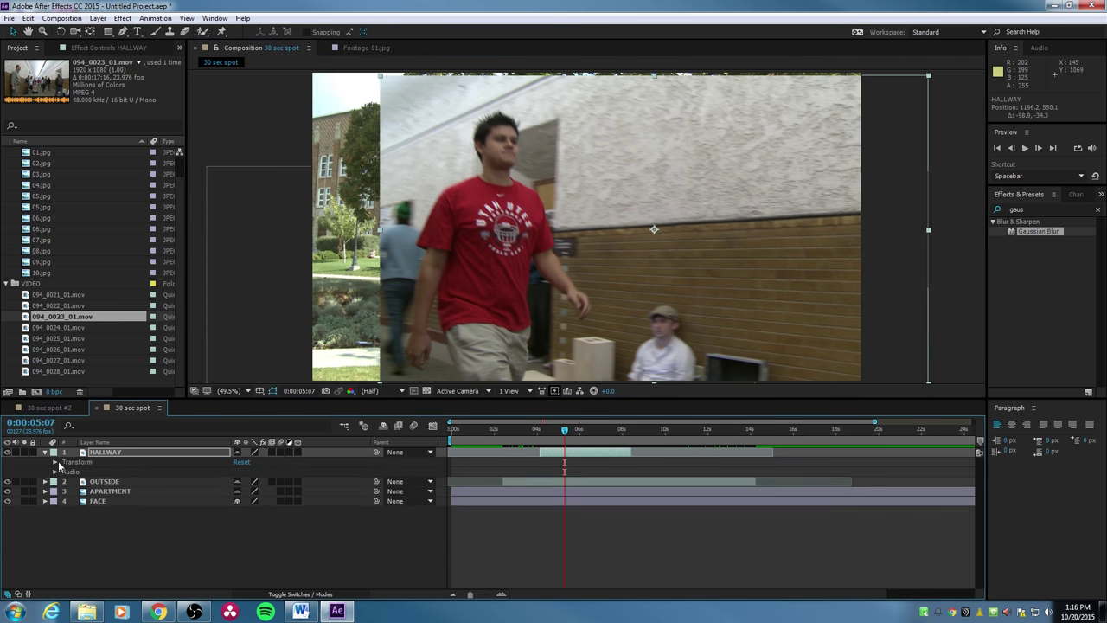
pyautogui.click(54, 463)
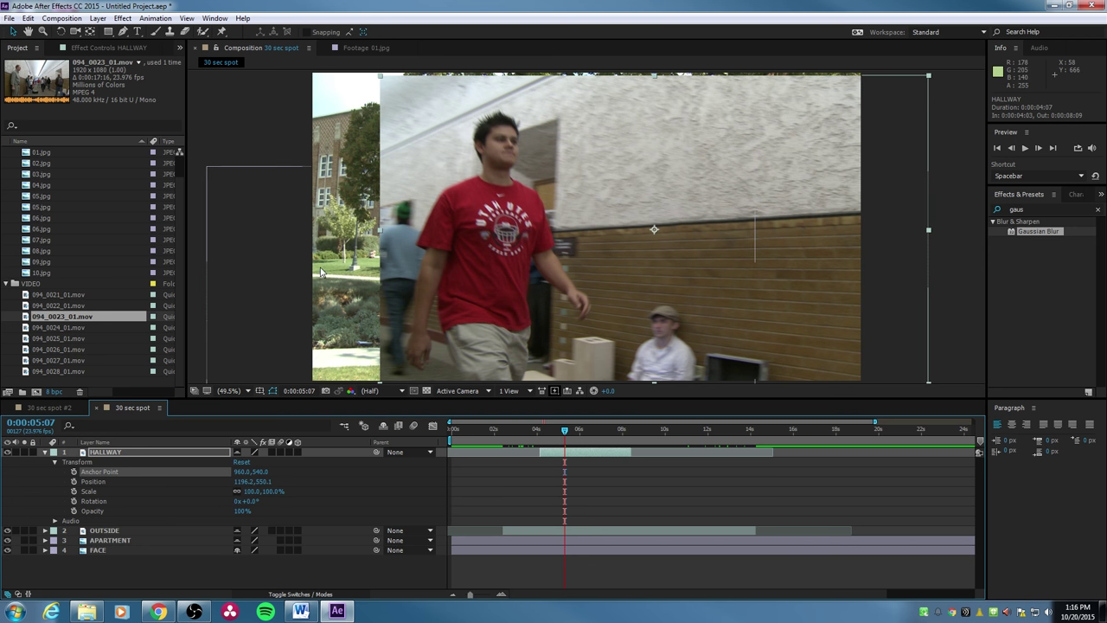
pyautogui.moveTo(589, 174); pyautogui.dragTo(497, 181)
pyautogui.click(121, 469)
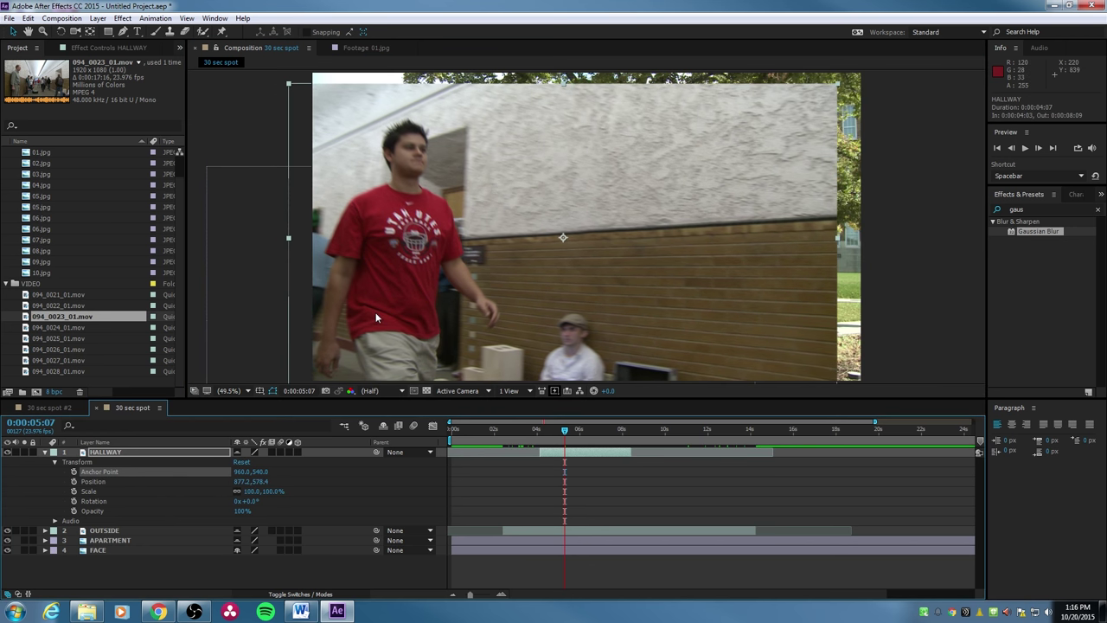
# Try moving the HALLWAY layer's anchor point to its upper-right corner with the Pan Behind tool, and undo the move
pyautogui.click(13, 33)
pyautogui.press('y')
pyautogui.moveTo(563, 239); pyautogui.dragTo(697, 192)
pyautogui.moveTo(752, 171); pyautogui.dragTo(837, 94)
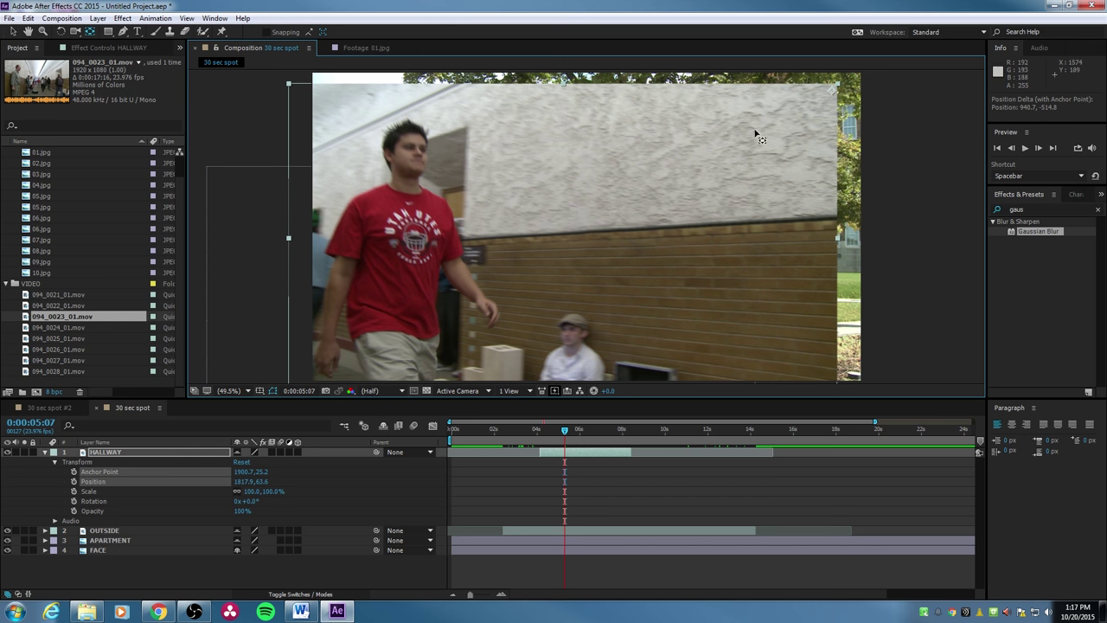
pyautogui.hotkey('ctrl', 'z')
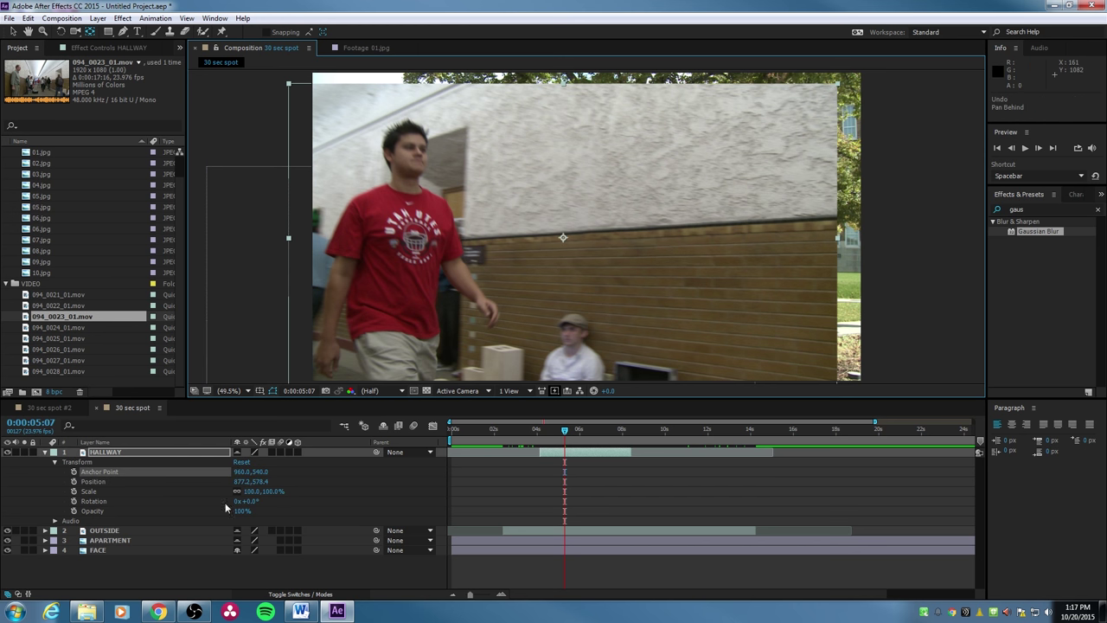
# Move the HALLWAY layer to about 1057, 586 and scale it down to about 69%
pyautogui.click(182, 482)
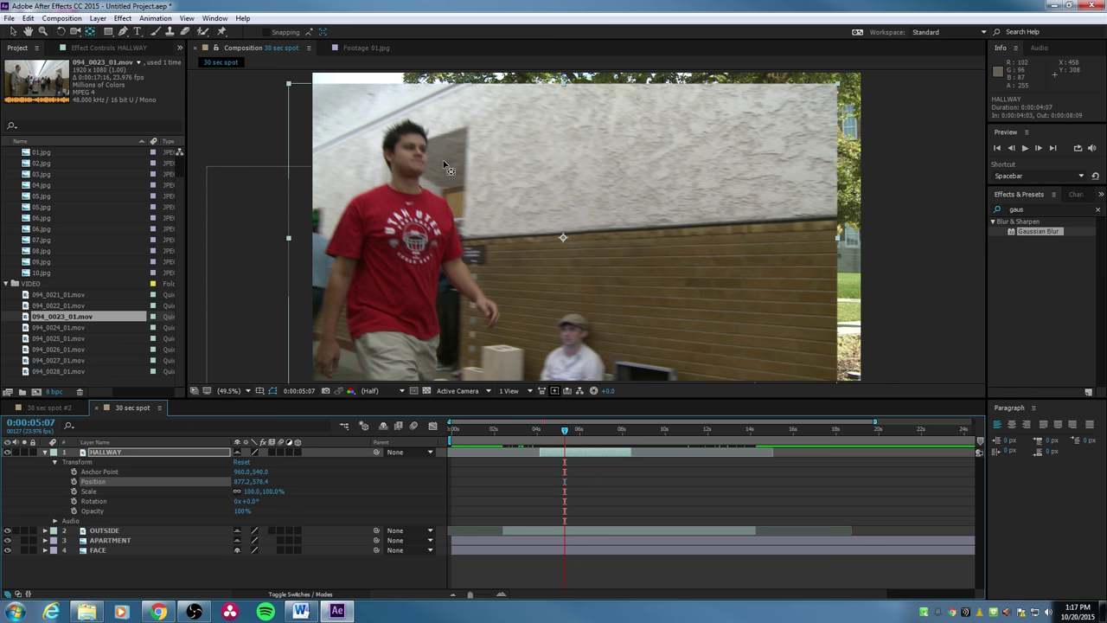
pyautogui.press('v')
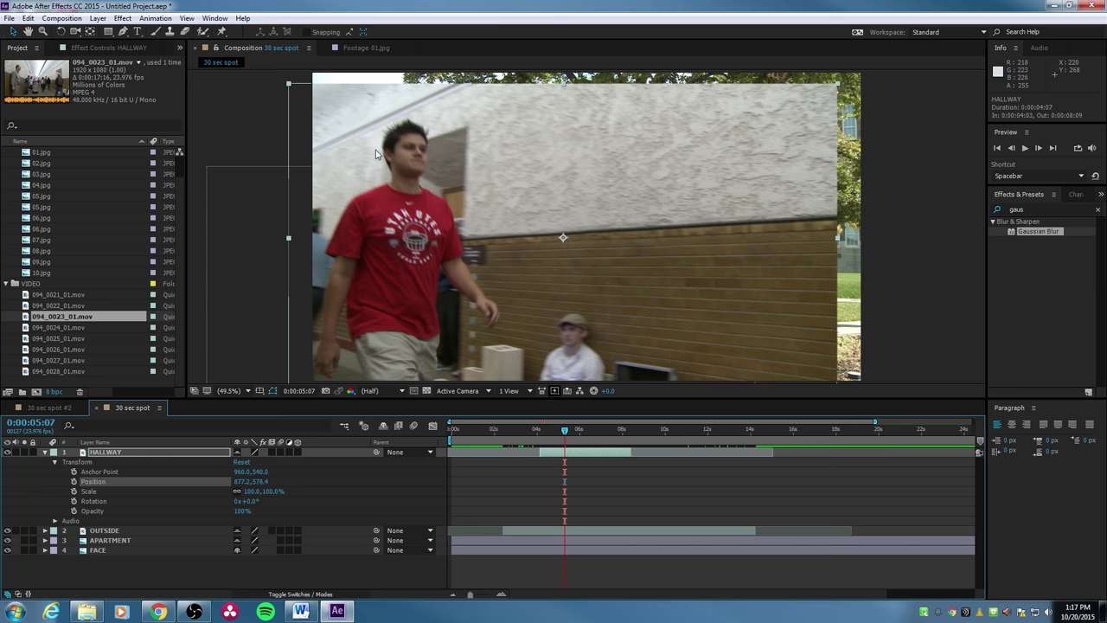
pyautogui.moveTo(380, 168); pyautogui.dragTo(397, 199)
pyautogui.moveTo(413, 152); pyautogui.dragTo(414, 149)
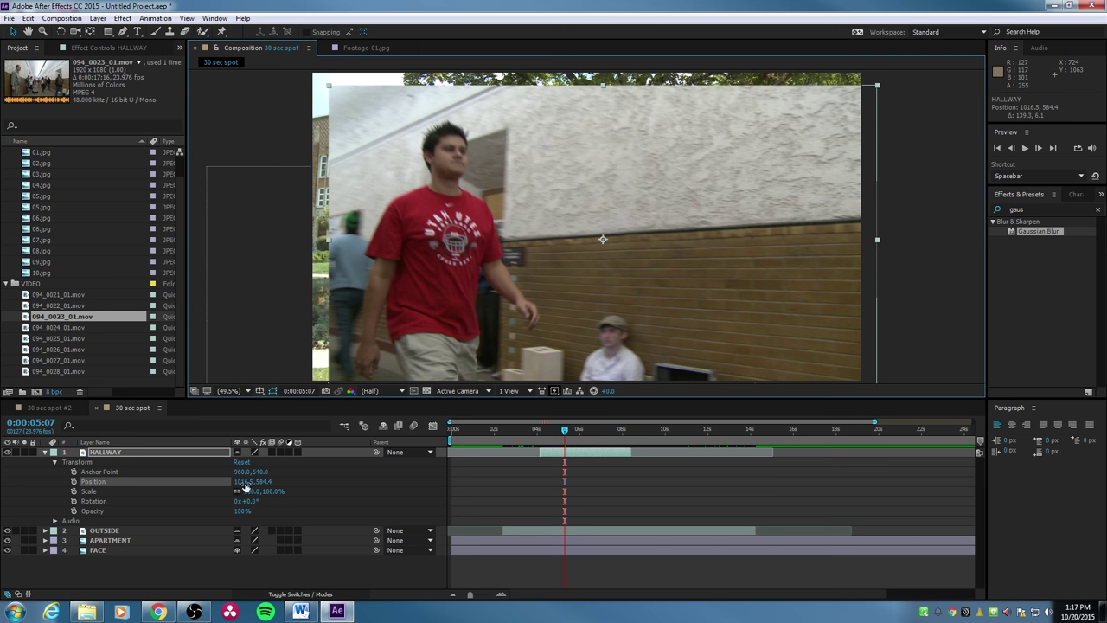
pyautogui.moveTo(339, 107); pyautogui.dragTo(349, 108)
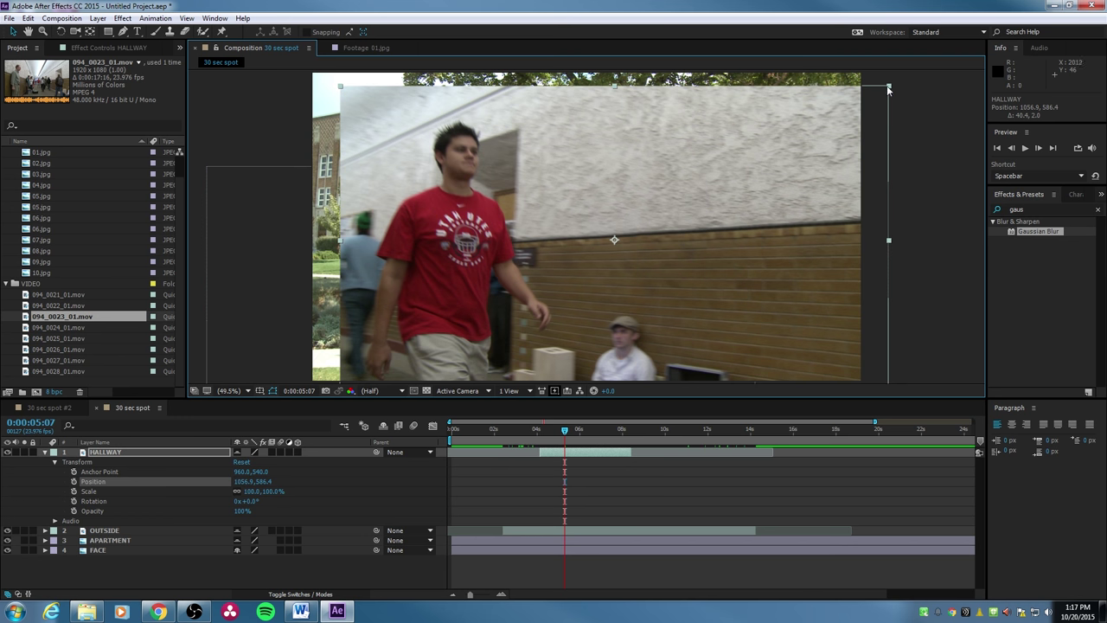
pyautogui.moveTo(891, 89); pyautogui.dragTo(803, 134)
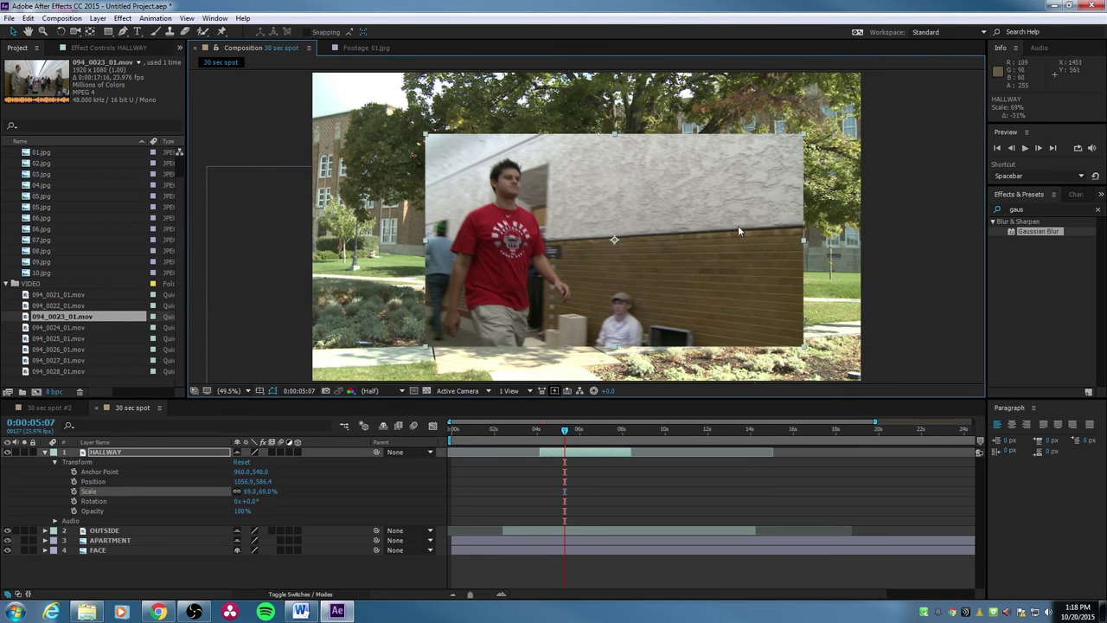
# Try rotating the HALLWAY layer with the Rotation tool, undo the rotation, and try out its Opacity value
pyautogui.click(62, 32)
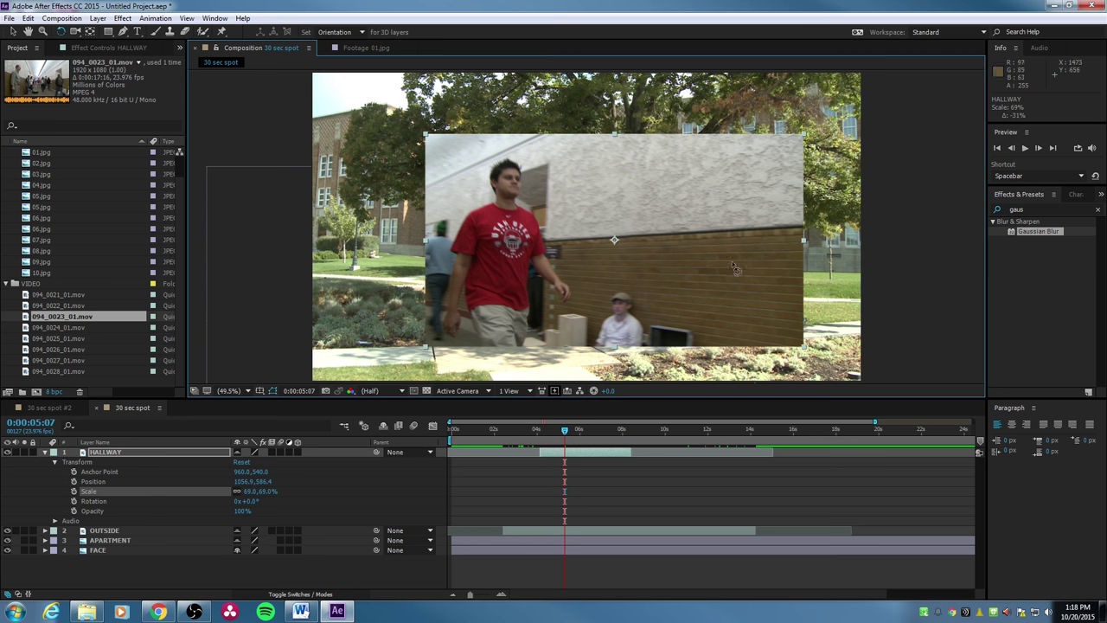
pyautogui.moveTo(503, 163); pyautogui.dragTo(548, 151)
pyautogui.press('v')
pyautogui.hotkey('ctrl', 'z')
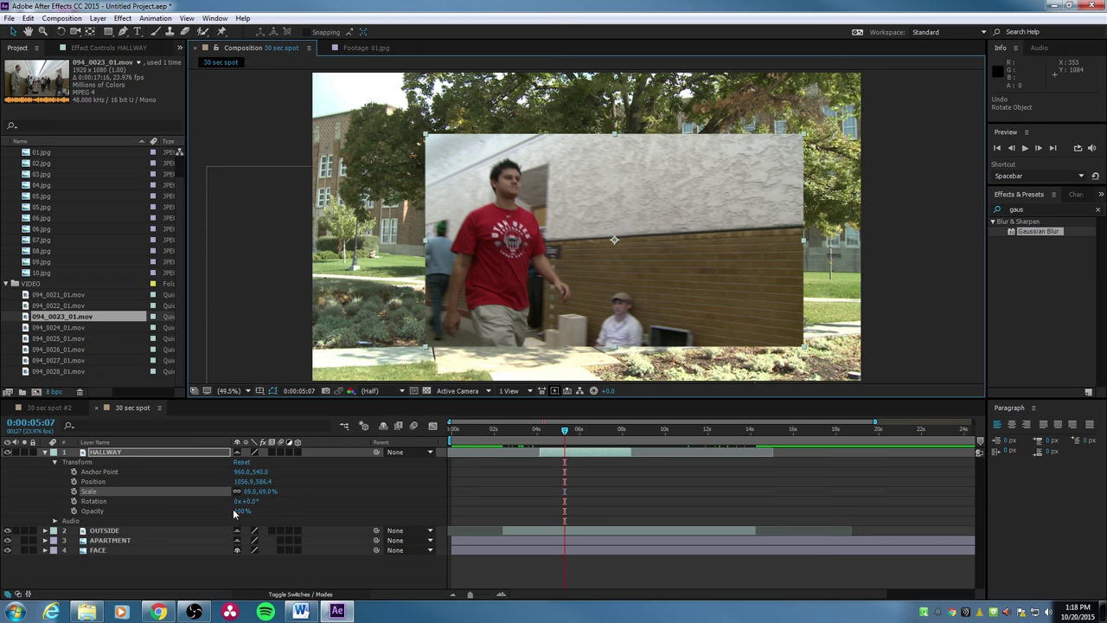
pyautogui.moveTo(239, 513)
pyautogui.mouseDown()
pyautogui.moveTo(218, 516)
pyautogui.moveTo(245, 511)
pyautogui.mouseUp()
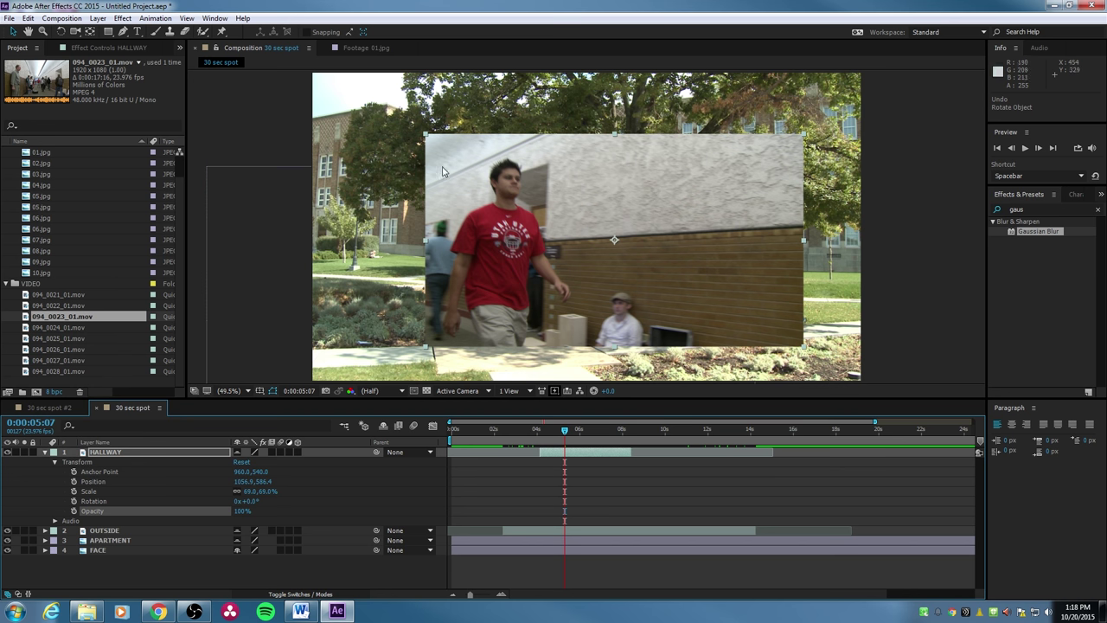
# Scale the HALLWAY layer down to about 37%, reset all its Transform properties, and collapse the layer
pyautogui.moveTo(426, 136); pyautogui.dragTo(513, 183)
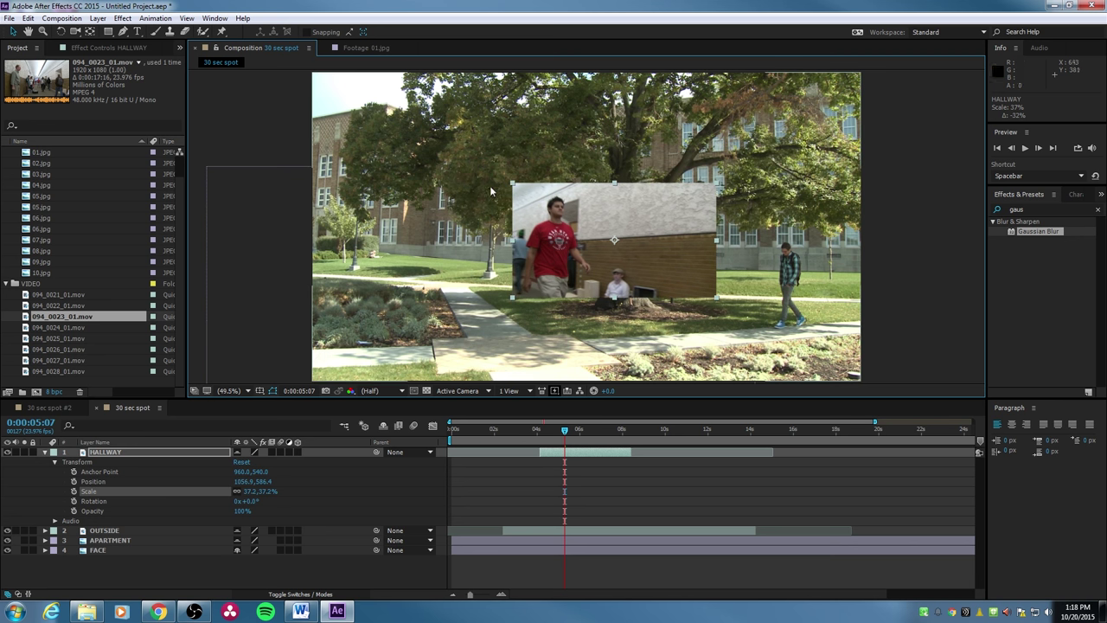
pyautogui.click(242, 462)
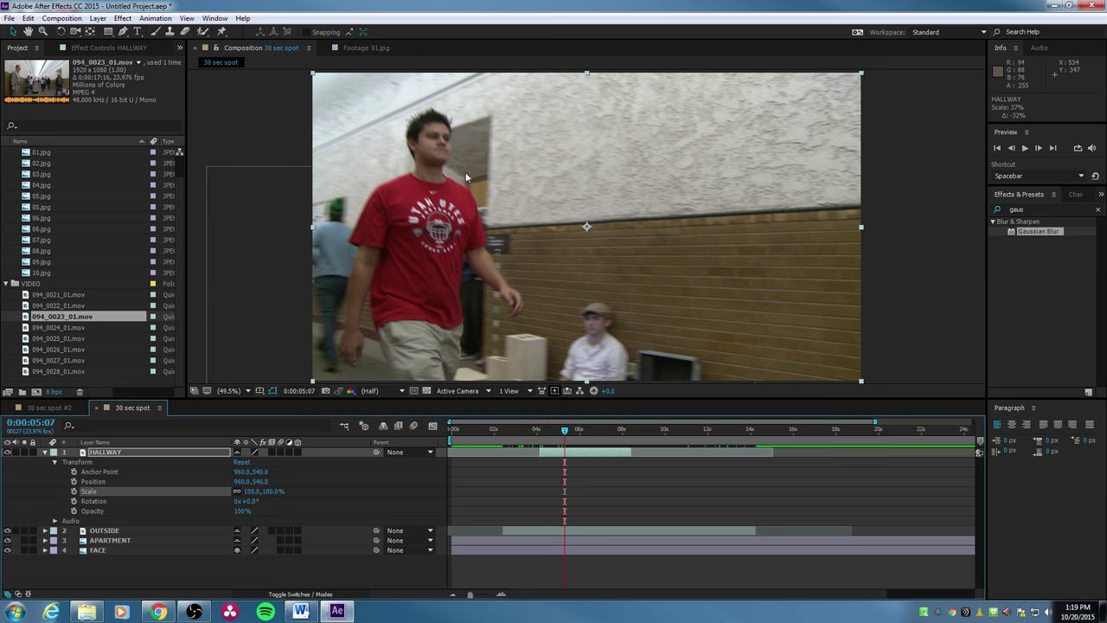
pyautogui.click(46, 454)
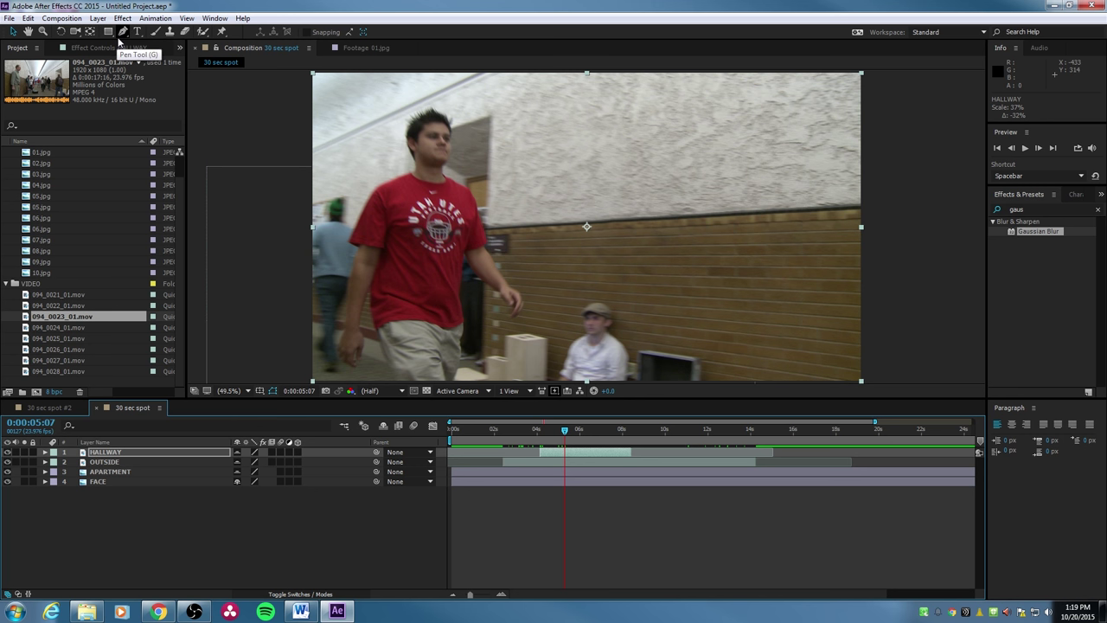
# With no layer selected, draw a closed irregular shape with the Pen tool over the hallway wall, using a red fill and 2 px white stroke
pyautogui.click(108, 496)
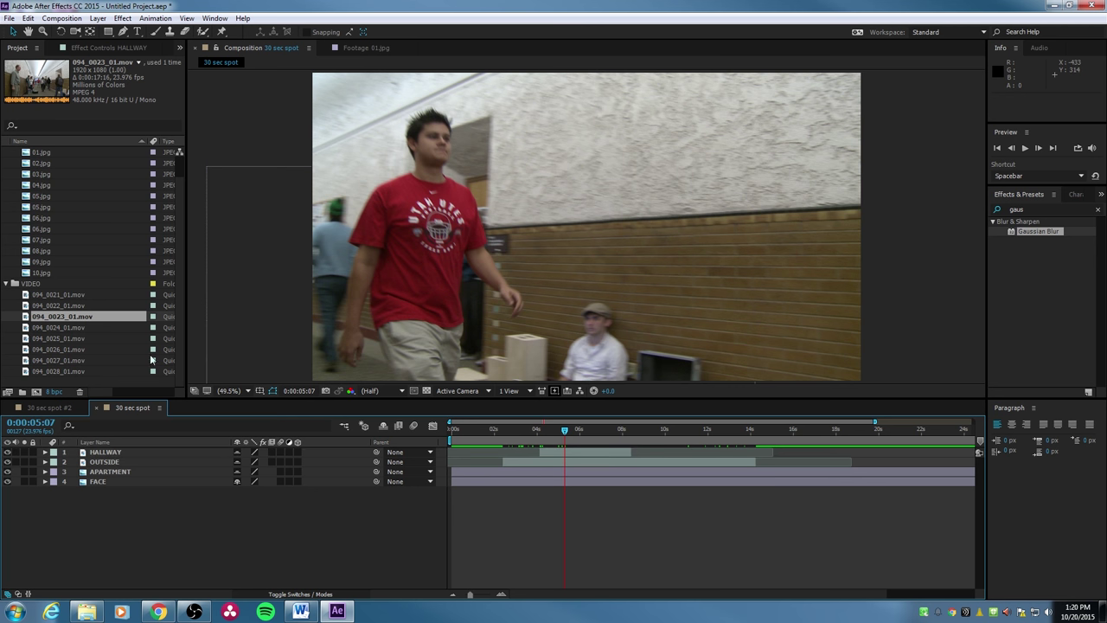
pyautogui.click(120, 452)
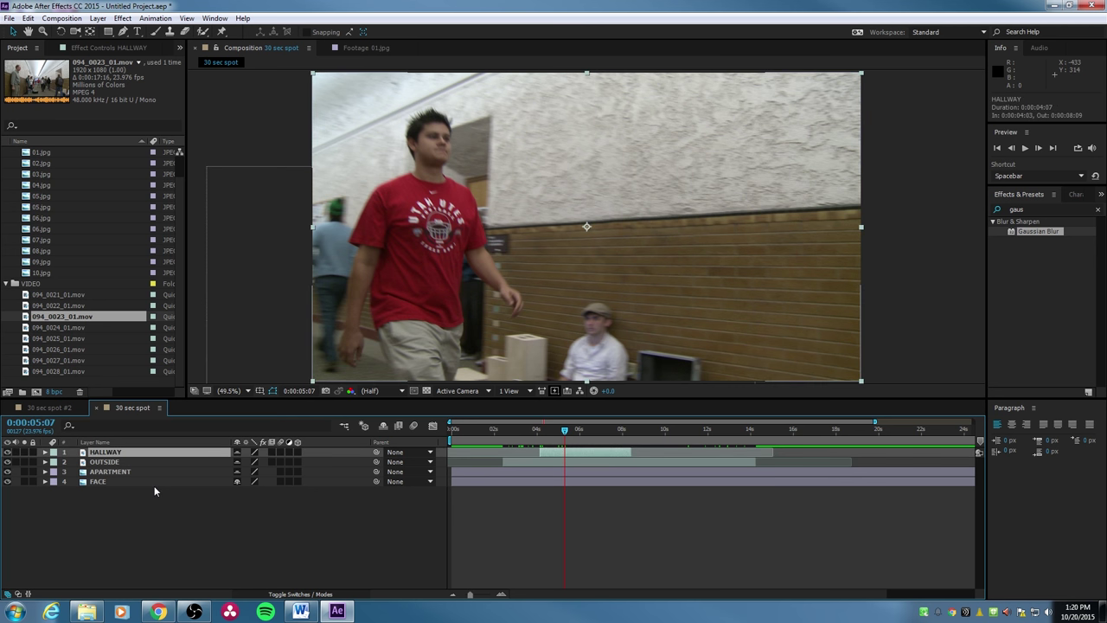
pyautogui.click(154, 486)
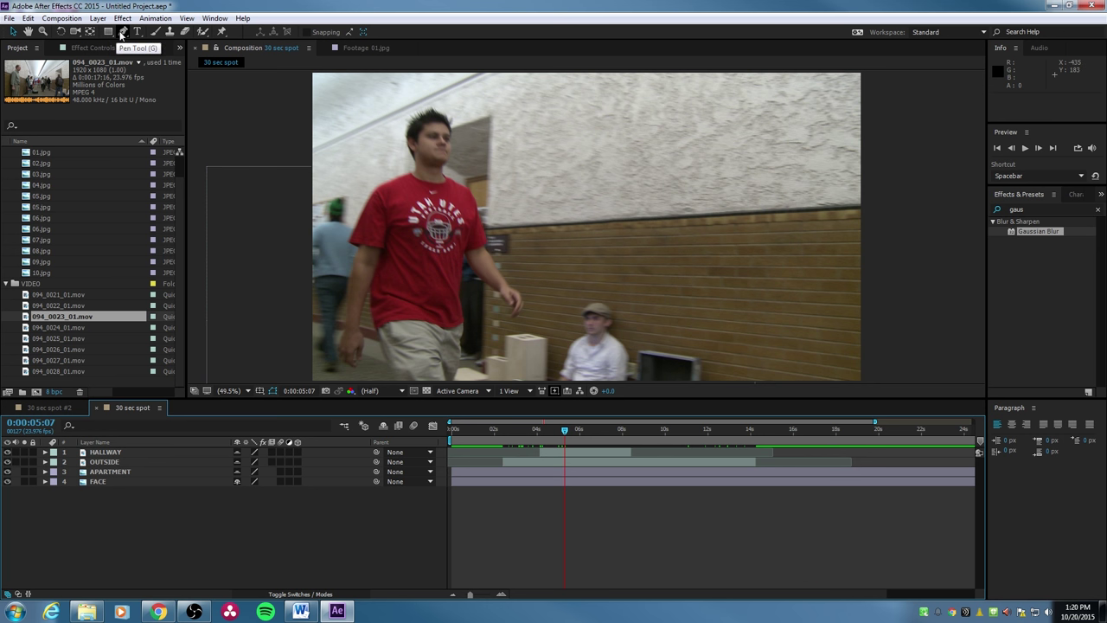
pyautogui.click(122, 32)
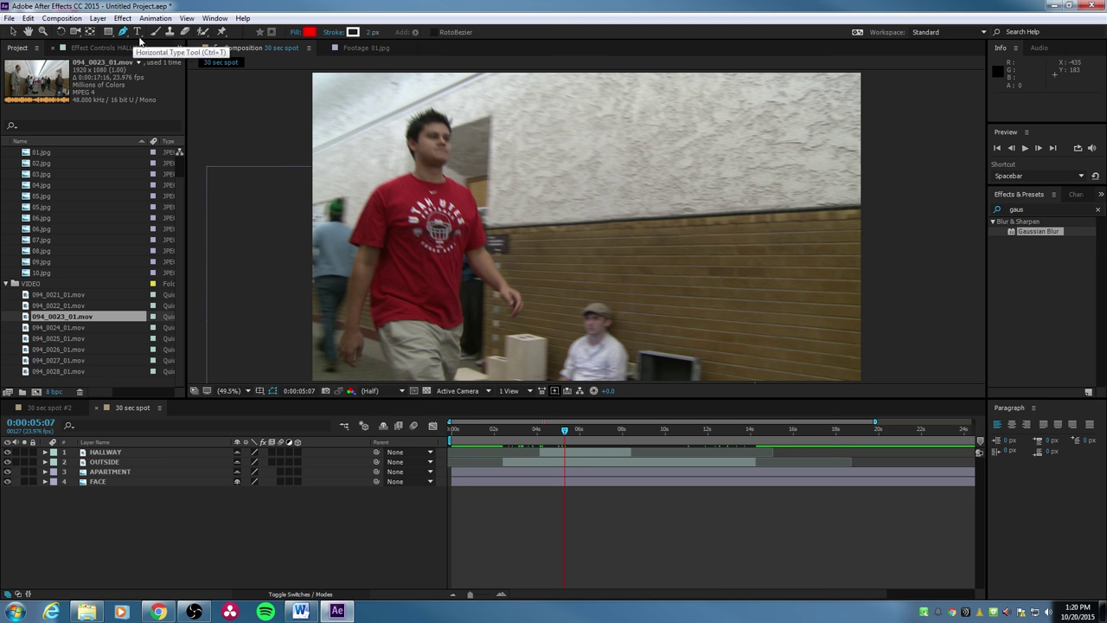
pyautogui.click(600, 132)
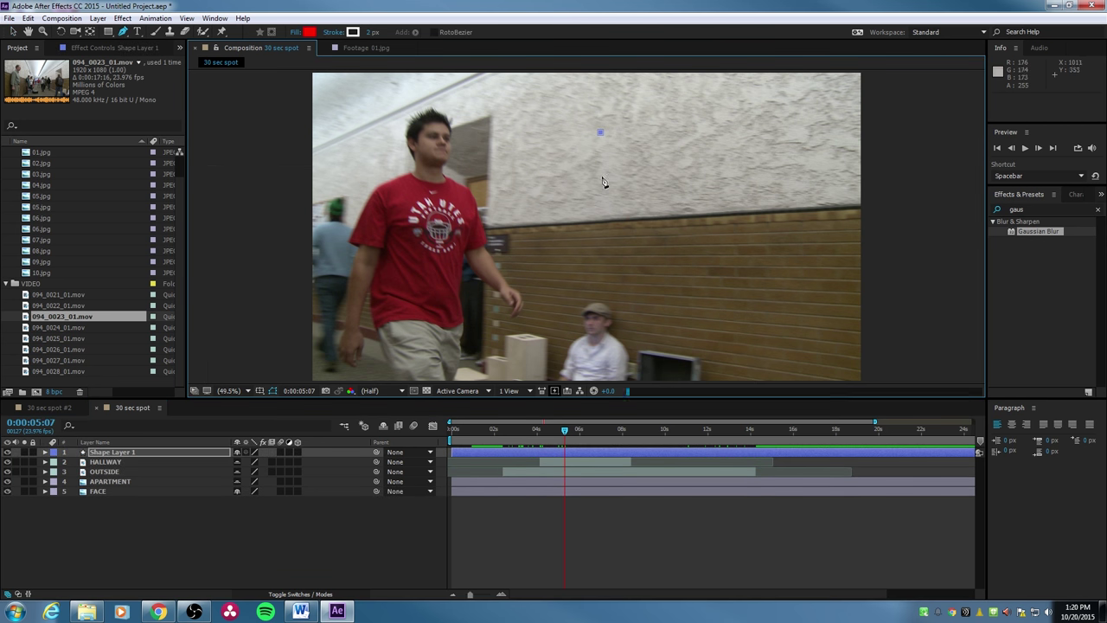
pyautogui.click(601, 192)
pyautogui.click(560, 192)
pyautogui.click(615, 236)
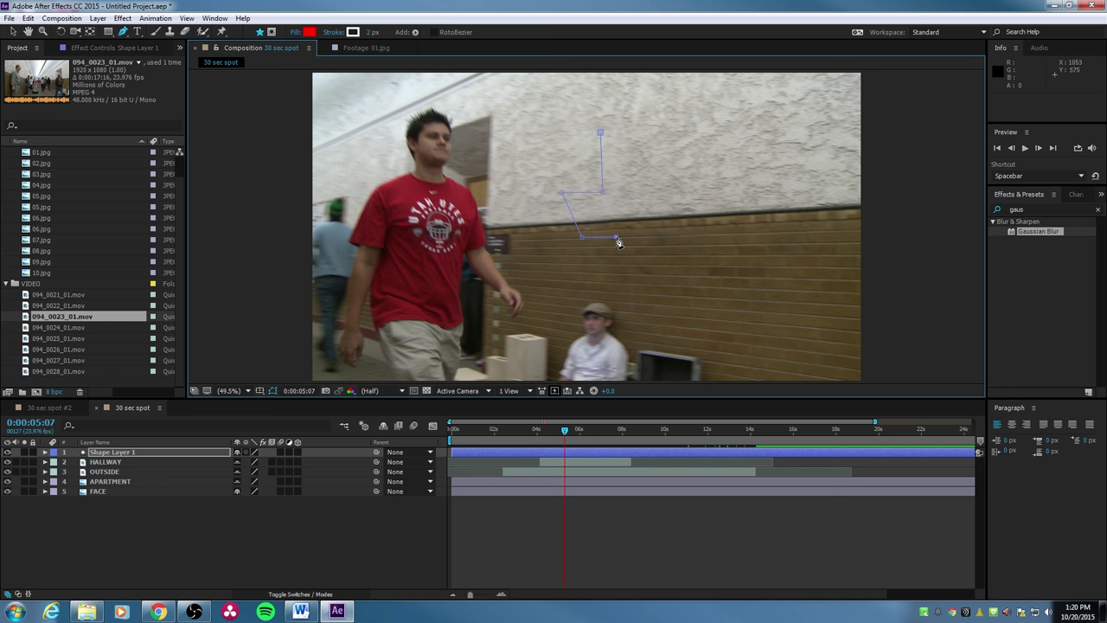
pyautogui.click(621, 272)
pyautogui.click(664, 263)
pyautogui.click(664, 236)
pyautogui.click(723, 211)
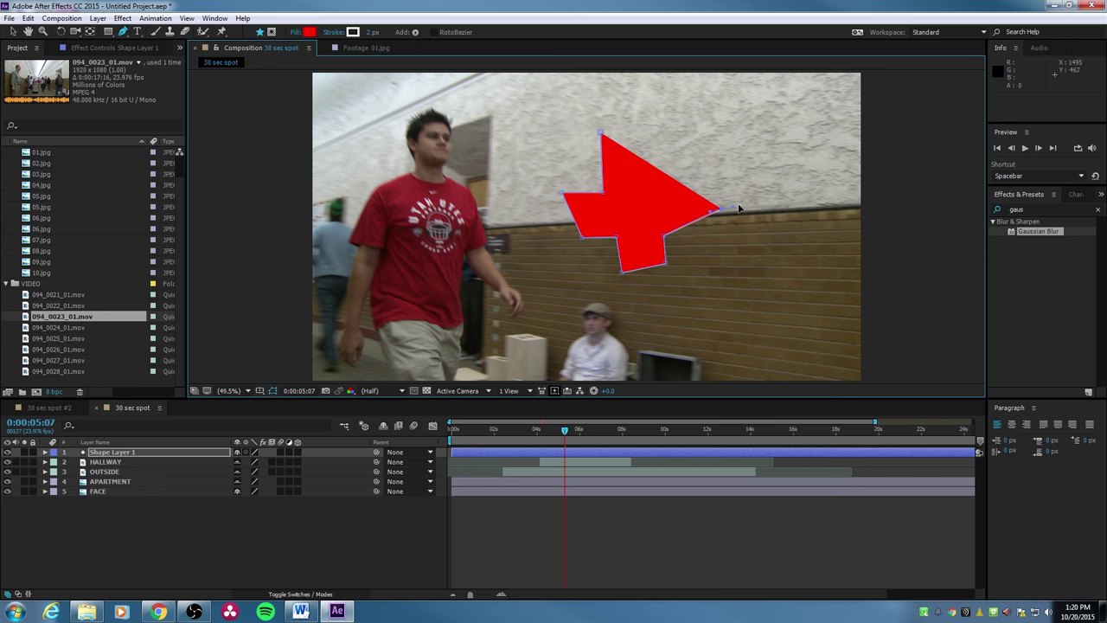
pyautogui.click(764, 181)
pyautogui.click(755, 135)
pyautogui.click(679, 147)
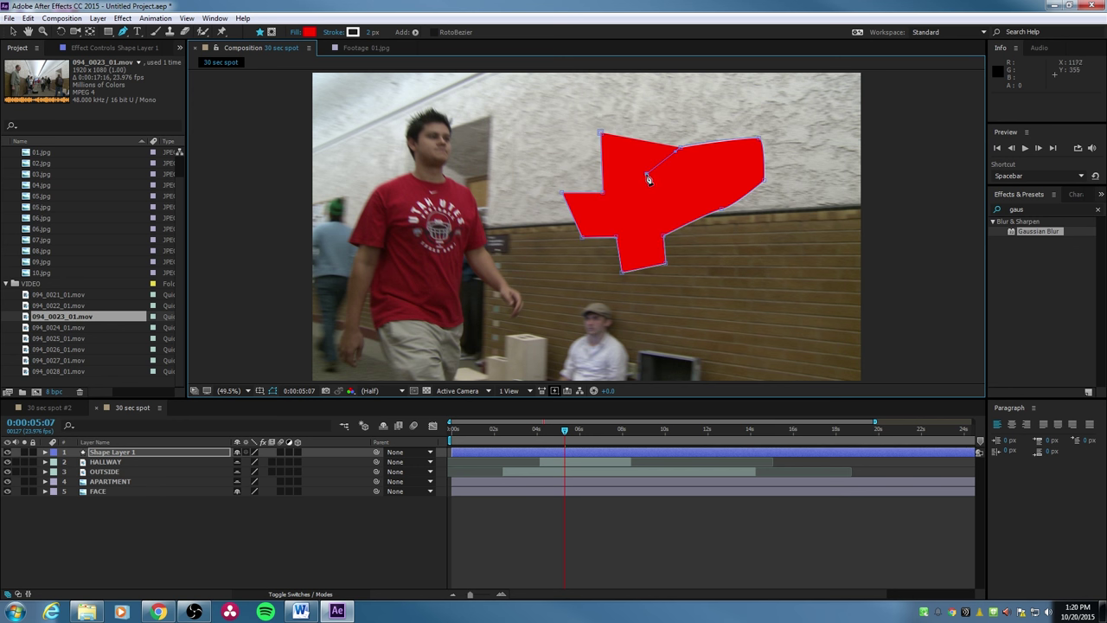
pyautogui.click(646, 173)
pyautogui.click(601, 134)
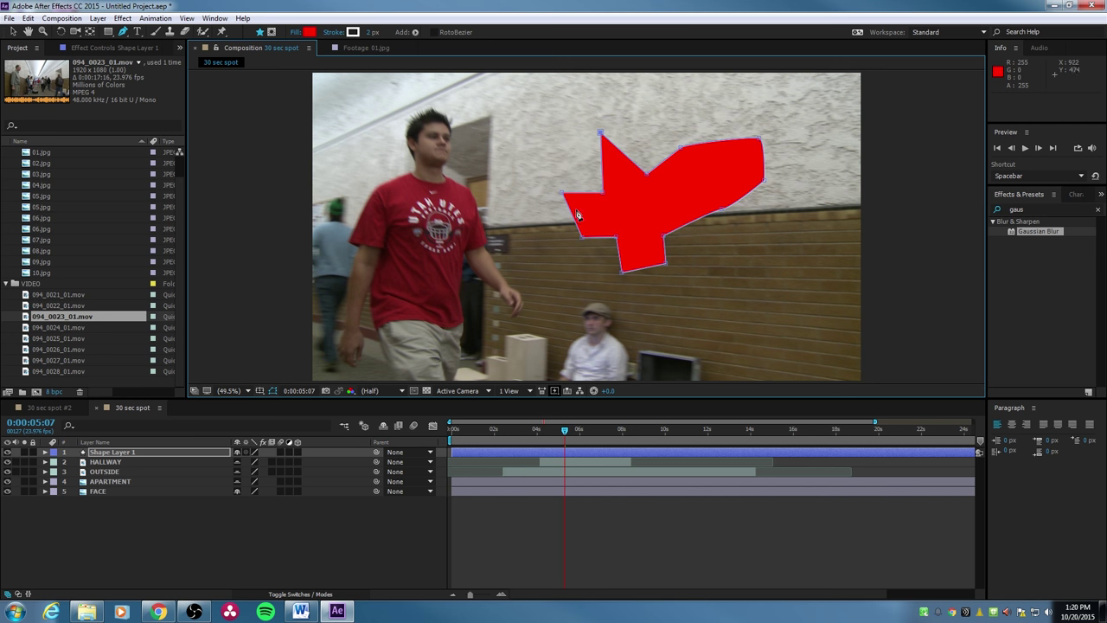
# Move Shape Layer 1 down over the brick wall with the Selection tool, to about 918, 669
pyautogui.click(131, 451)
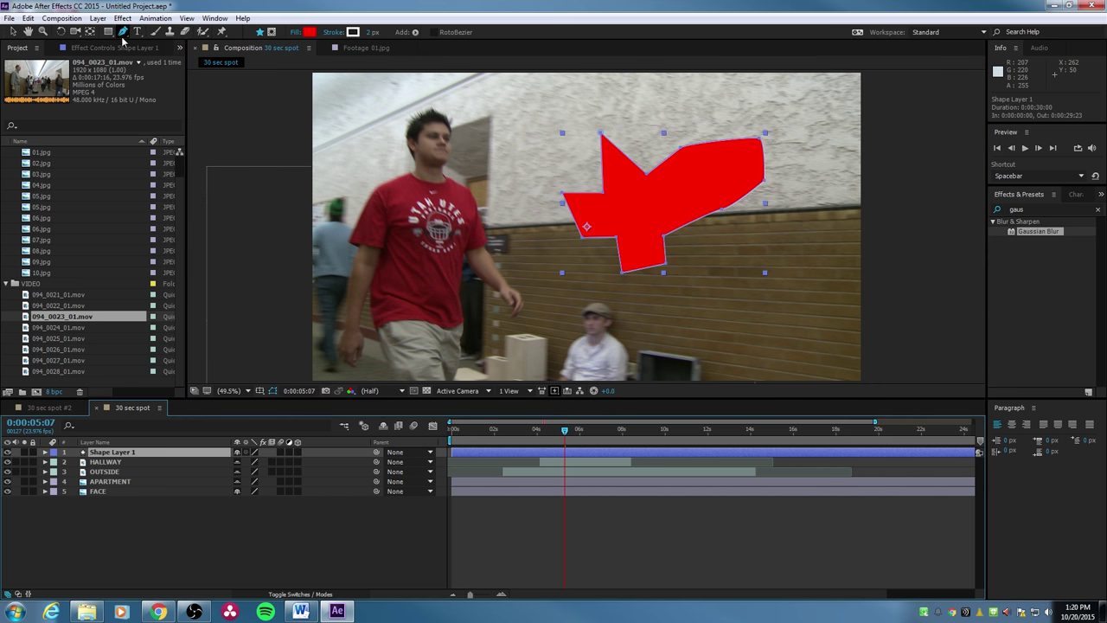
pyautogui.click(13, 31)
pyautogui.moveTo(581, 188); pyautogui.dragTo(625, 231)
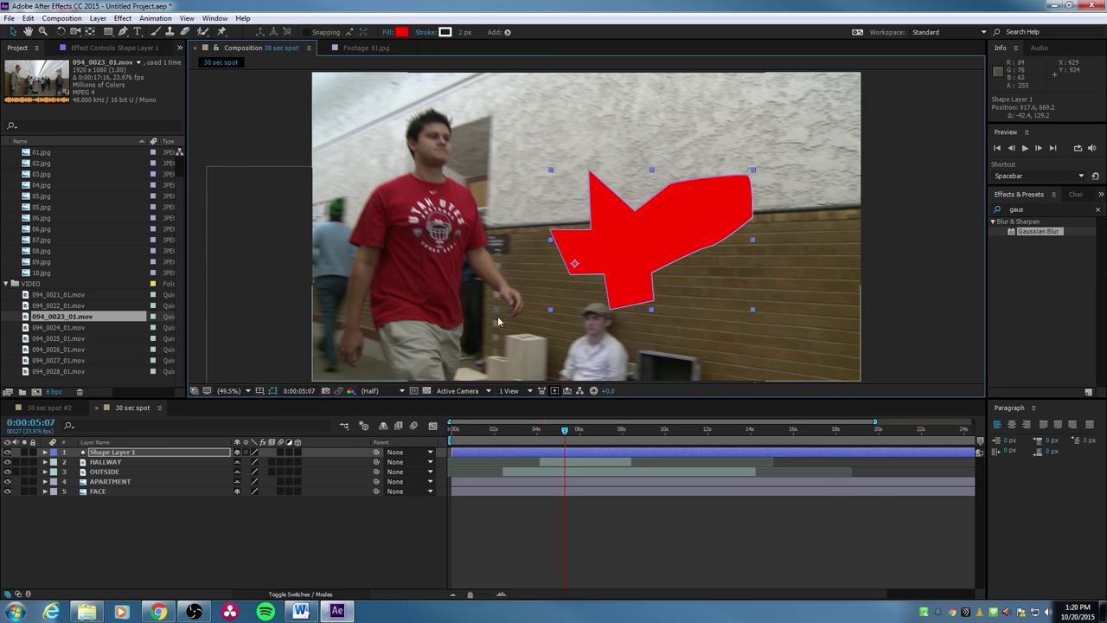
# Show the Modes columns and set the HALLWAY layer's track matte to Alpha Matte "Shape Layer 1"
pyautogui.click(124, 464)
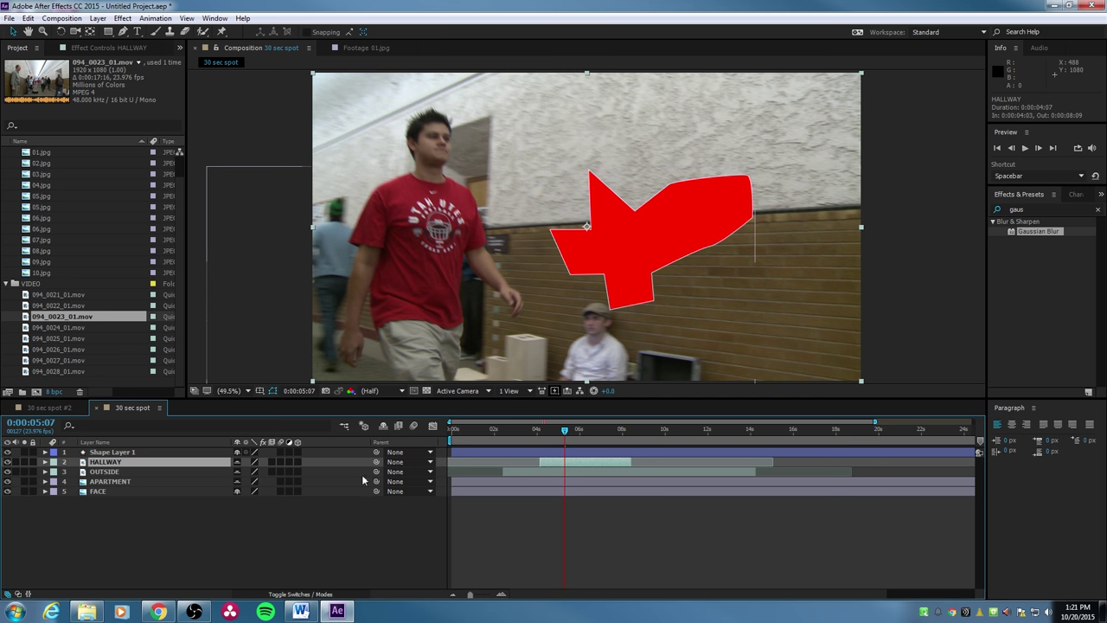
pyautogui.click(294, 594)
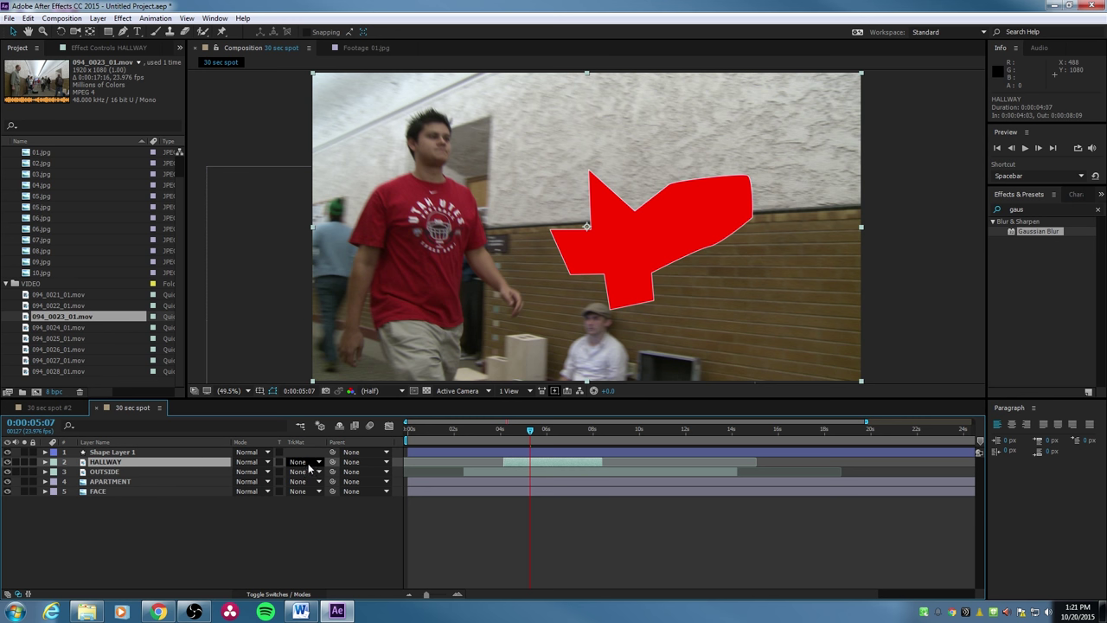
pyautogui.click(310, 465)
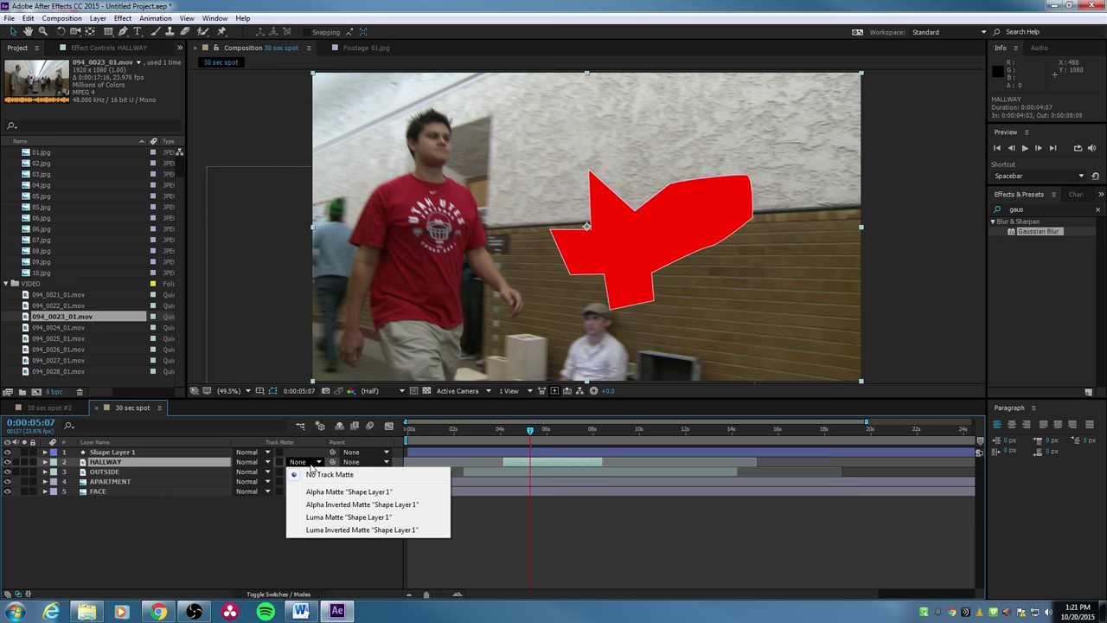
pyautogui.click(349, 492)
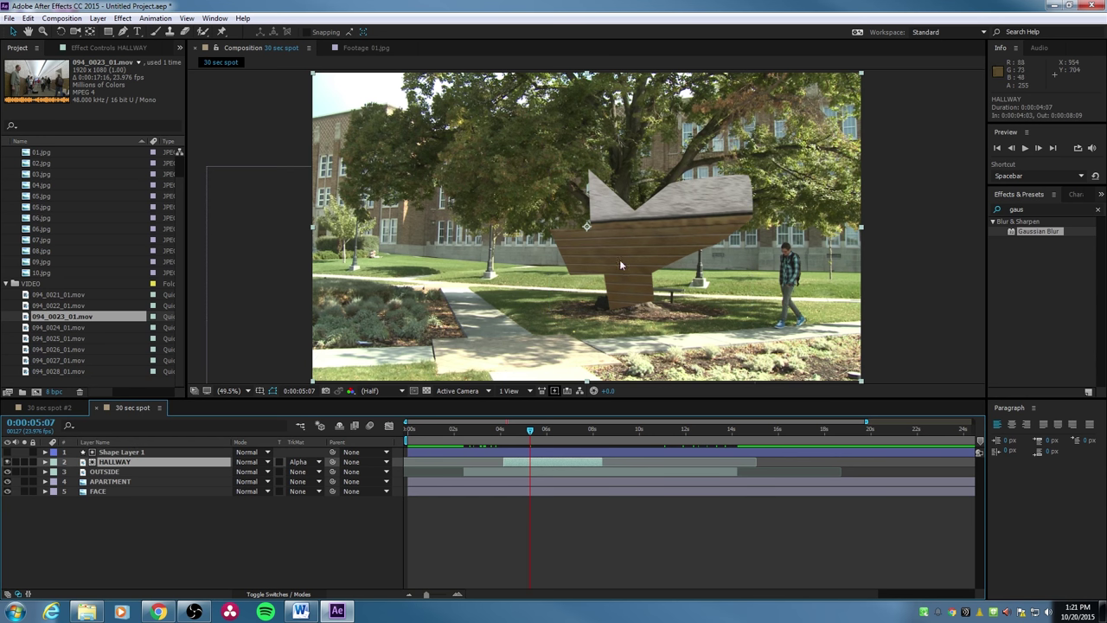
pyautogui.click(162, 522)
# Reposition the matte and its footage independently: Shape Layer 1 to about 1021, 776 and the HALLWAY layer to about 978, 508
pyautogui.click(121, 451)
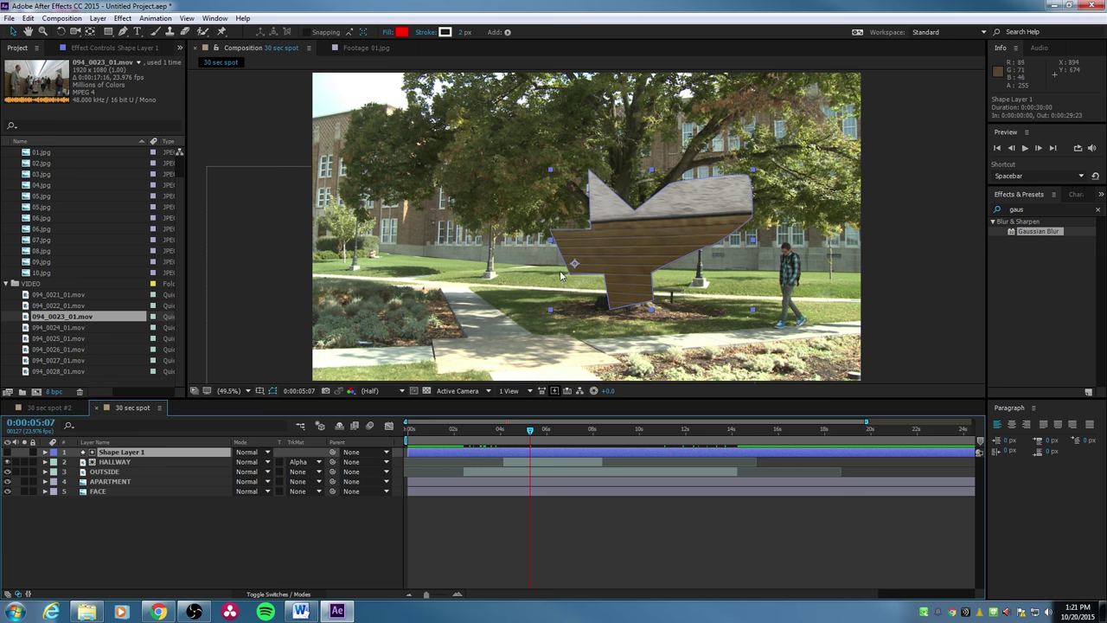
pyautogui.moveTo(616, 239)
pyautogui.mouseDown()
pyautogui.moveTo(410, 182)
pyautogui.moveTo(407, 269)
pyautogui.moveTo(546, 322)
pyautogui.moveTo(705, 299)
pyautogui.moveTo(705, 173)
pyautogui.moveTo(692, 125)
pyautogui.moveTo(519, 149)
pyautogui.moveTo(407, 229)
pyautogui.moveTo(227, 327)
pyautogui.moveTo(482, 177)
pyautogui.moveTo(629, 141)
pyautogui.moveTo(756, 130)
pyautogui.moveTo(811, 138)
pyautogui.moveTo(365, 251)
pyautogui.moveTo(406, 184)
pyautogui.moveTo(412, 147)
pyautogui.moveTo(546, 146)
pyautogui.moveTo(662, 258)
pyautogui.mouseUp()
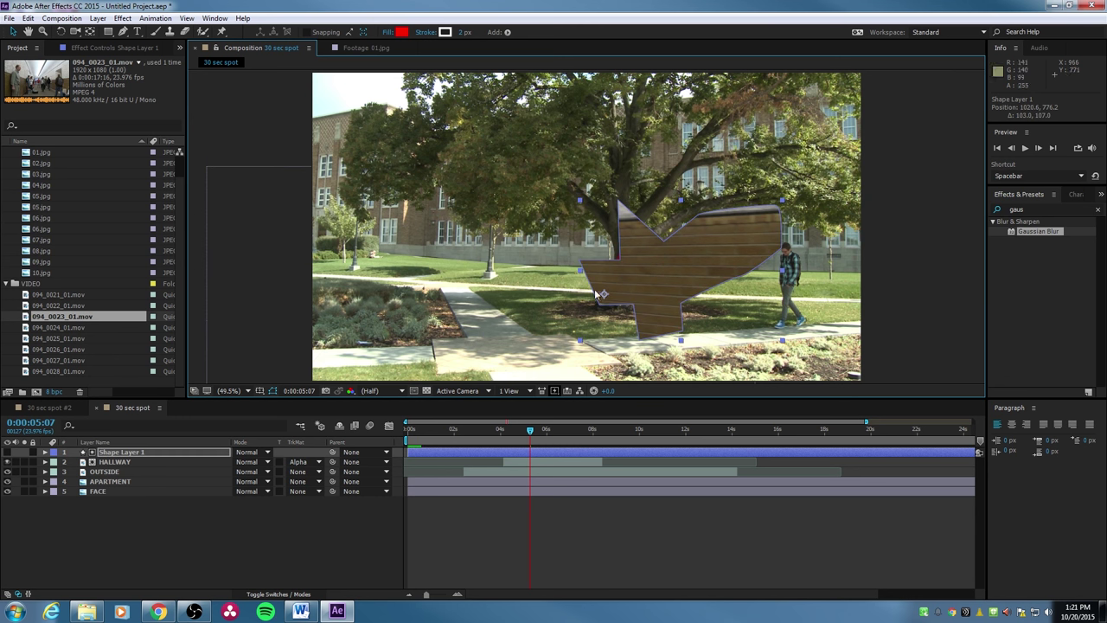
pyautogui.click(140, 524)
pyautogui.click(114, 462)
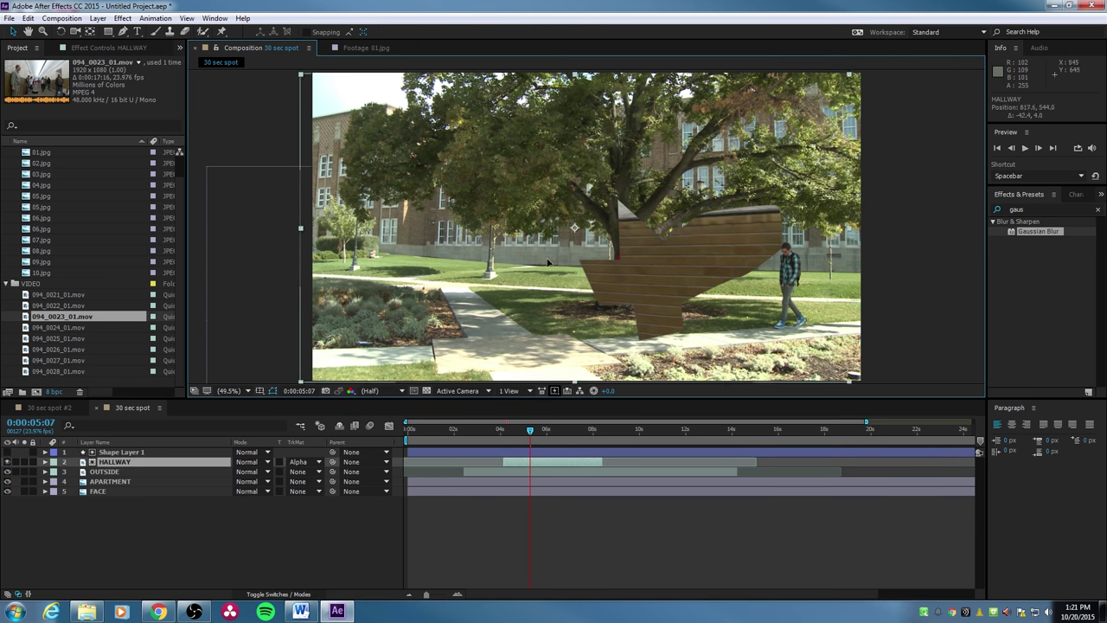
pyautogui.moveTo(576, 285); pyautogui.dragTo(631, 246)
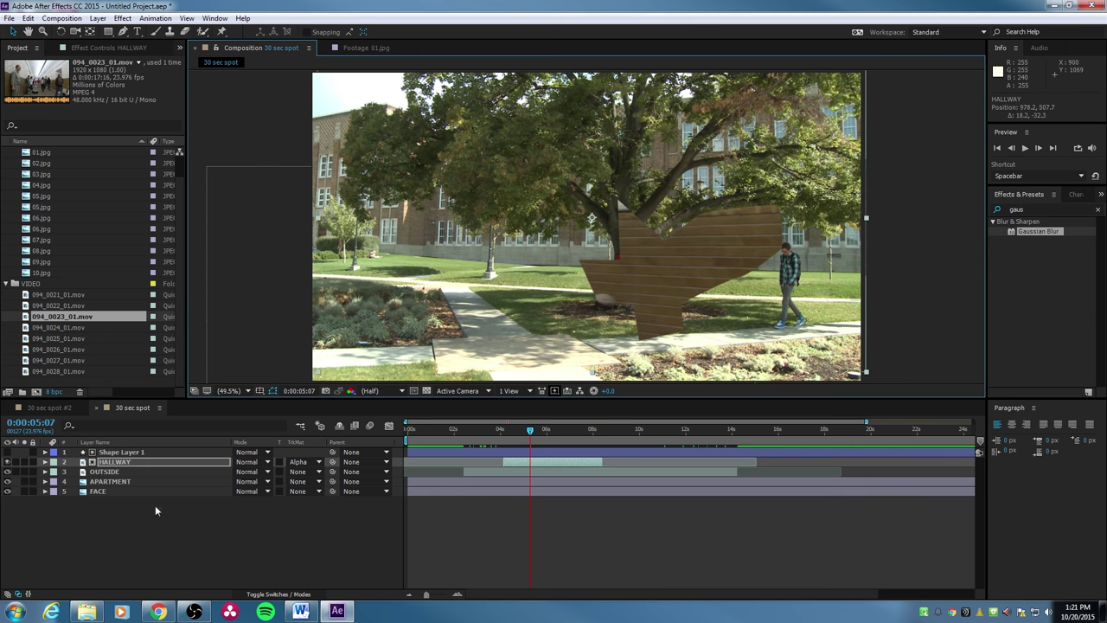
# Try deleting Shape Layer 1 while it serves as the matte, and undo the deletion
pyautogui.click(121, 451)
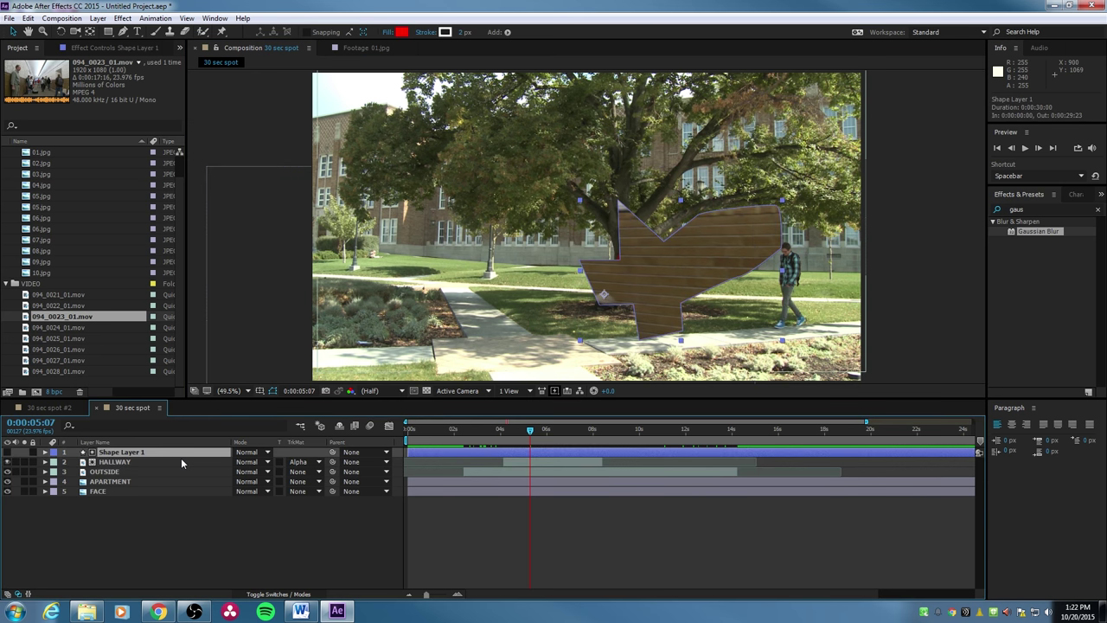
pyautogui.press('Delete')
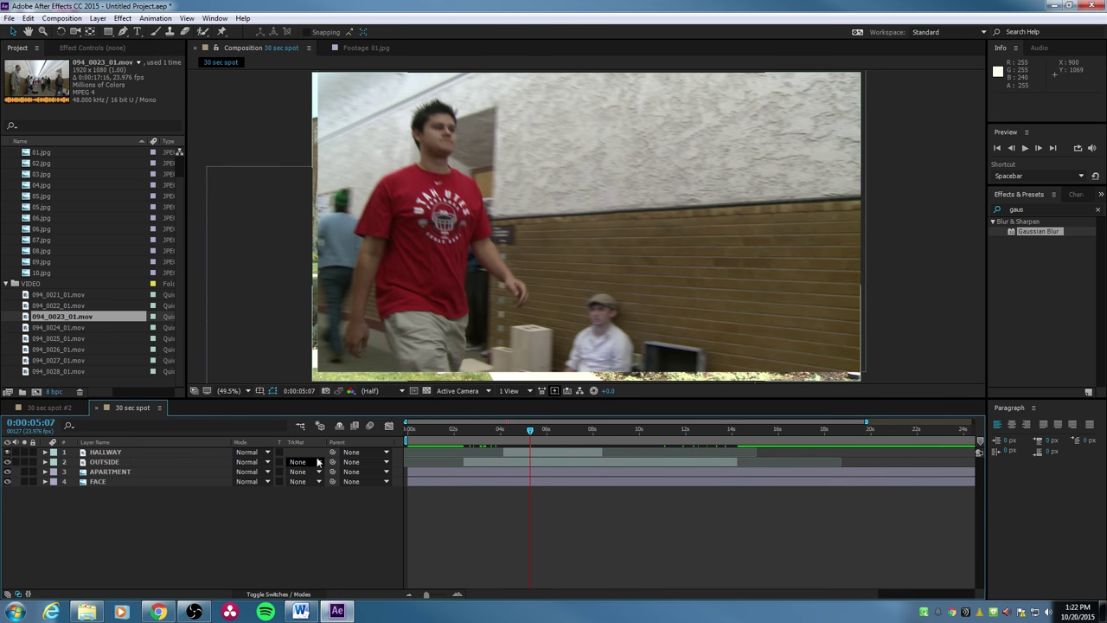
pyautogui.hotkey('ctrl', 'z')
# Set the HALLWAY layer to No Track Matte and delete Shape Layer 1
pyautogui.click(311, 461)
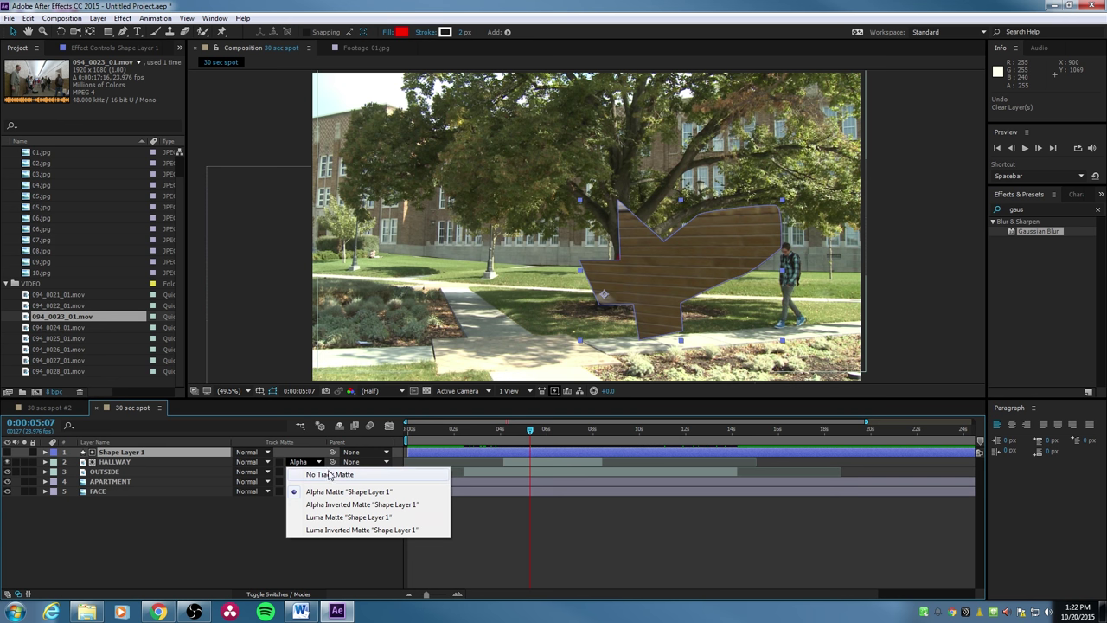
pyautogui.click(328, 475)
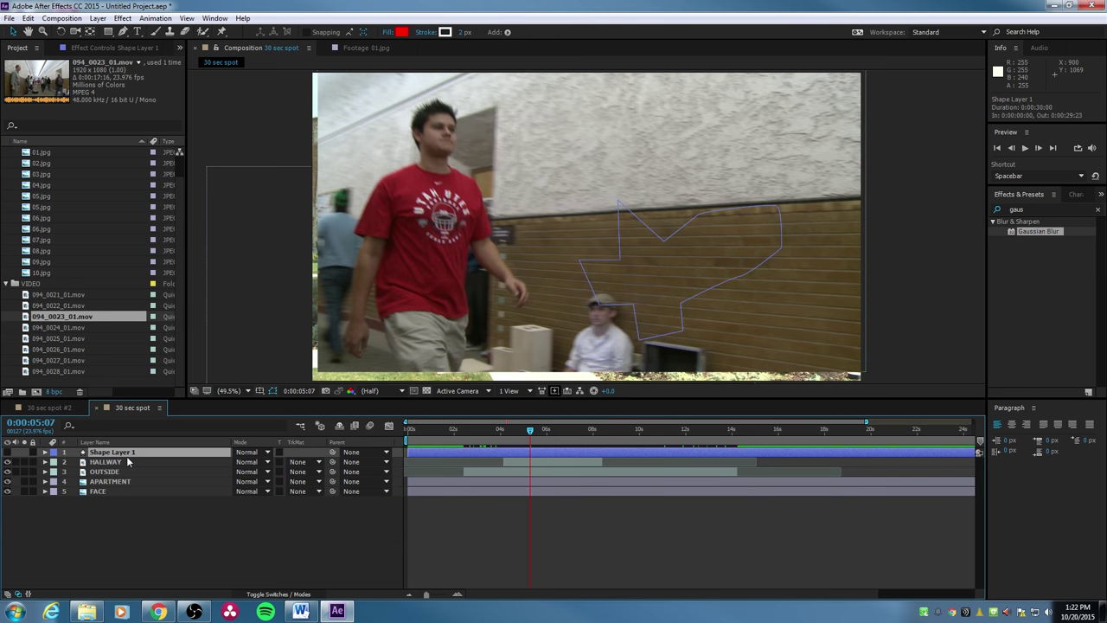
pyautogui.press('Delete')
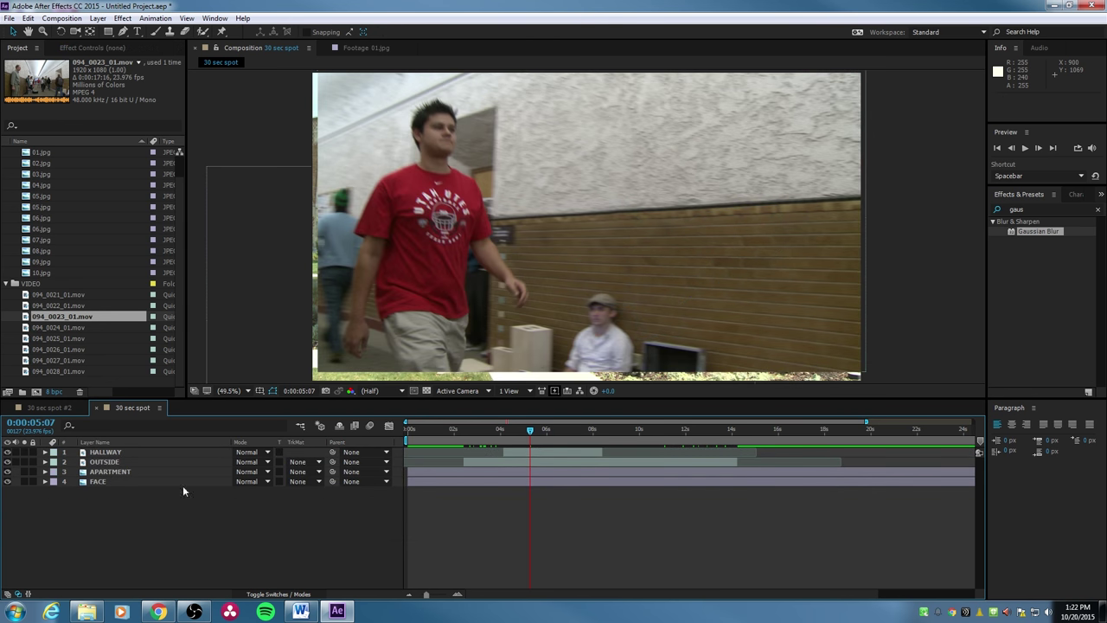
# With the HALLWAY layer selected, draw a closed irregular 11-vertex mask over the wall area with the Pen tool
pyautogui.click(105, 453)
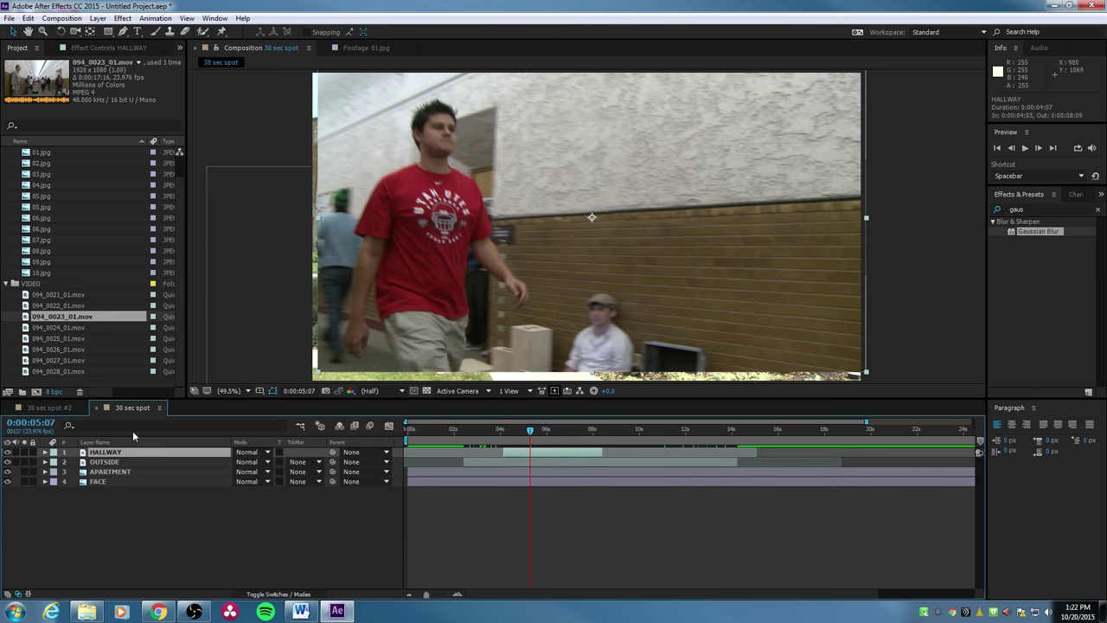
pyautogui.click(124, 31)
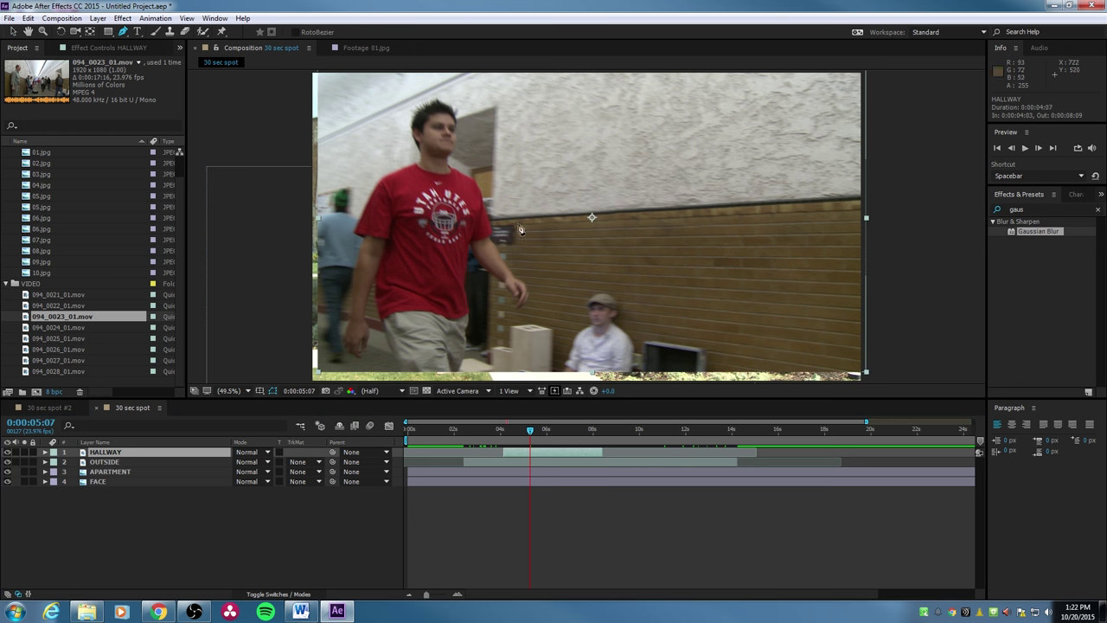
pyautogui.click(541, 187)
pyautogui.click(561, 232)
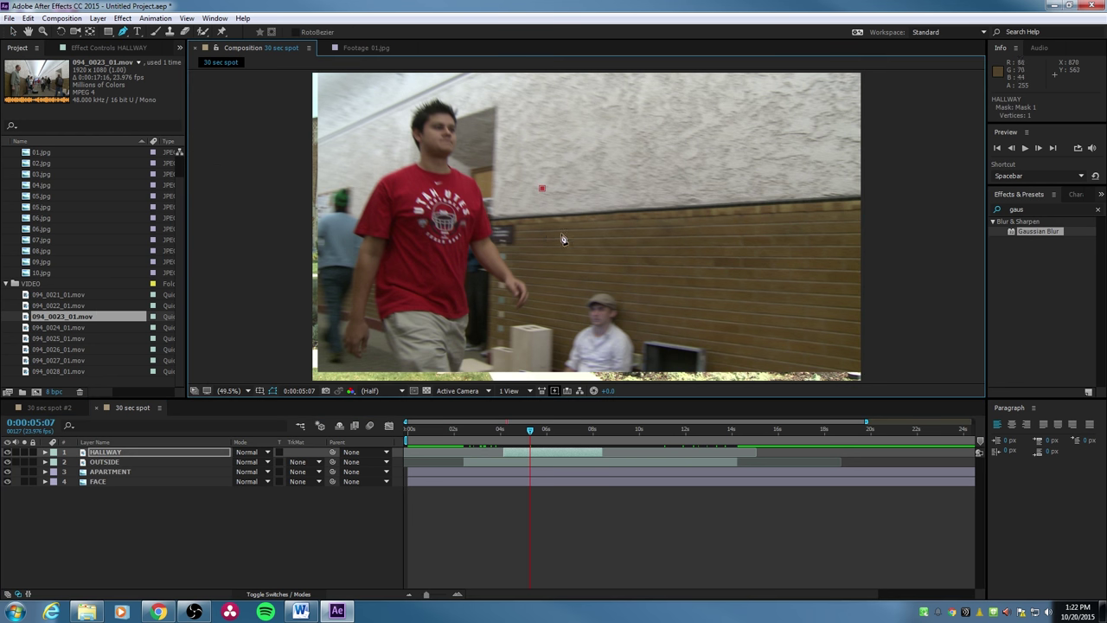
pyautogui.click(500, 261)
pyautogui.click(558, 298)
pyautogui.click(637, 304)
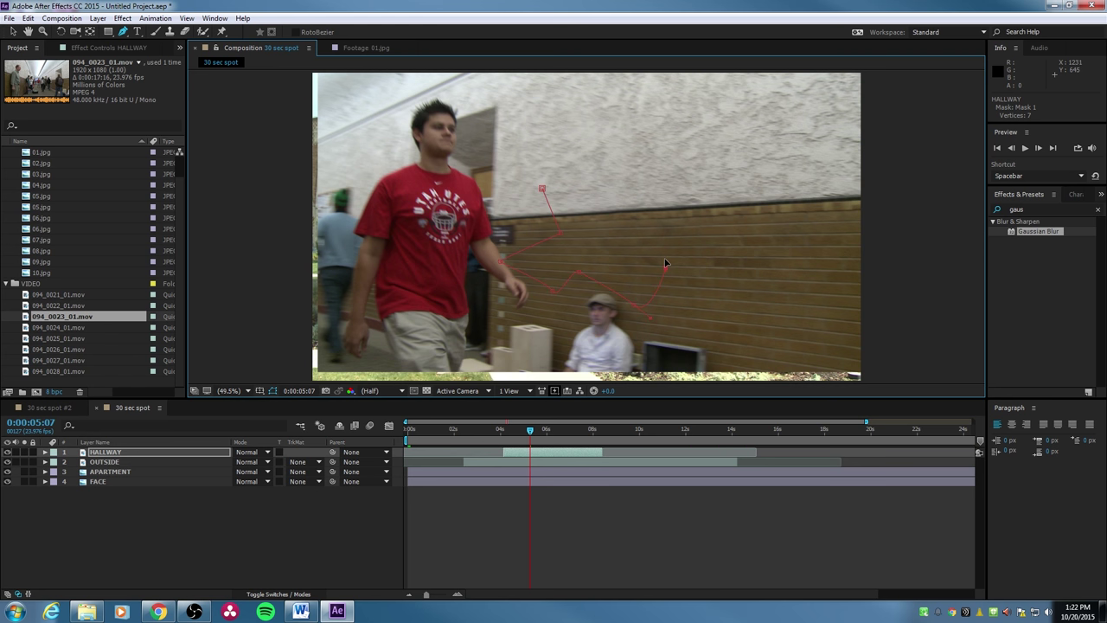
pyautogui.click(631, 208)
pyautogui.click(690, 140)
pyautogui.click(596, 134)
pyautogui.click(565, 178)
pyautogui.click(542, 187)
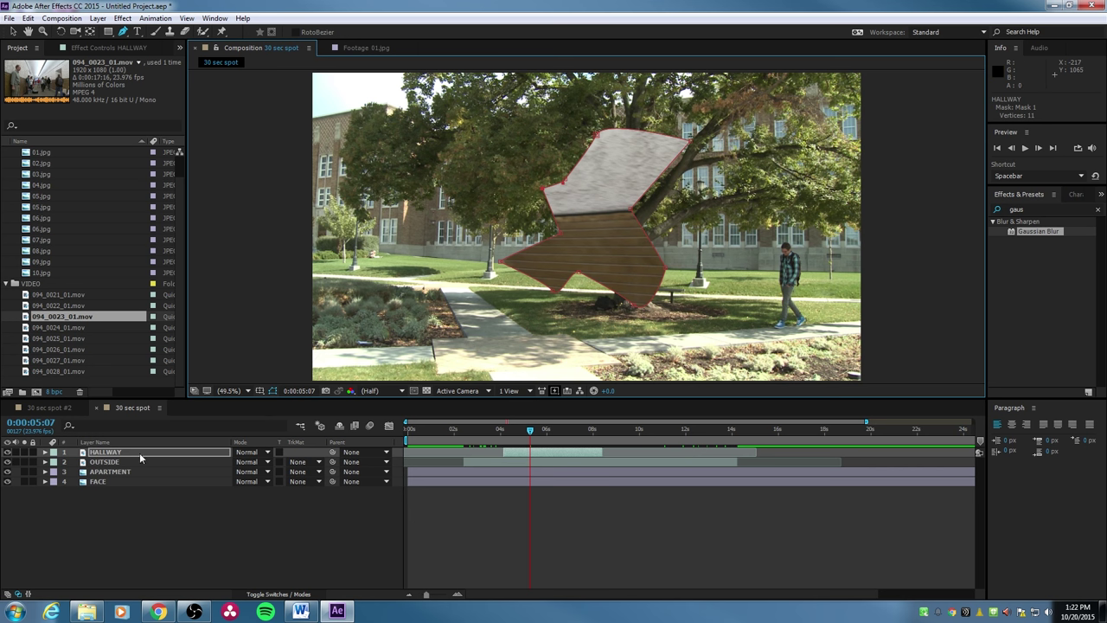
# Move the masked HALLWAY layer around over the outdoor footage, ending at about 817, 433
pyautogui.click(14, 31)
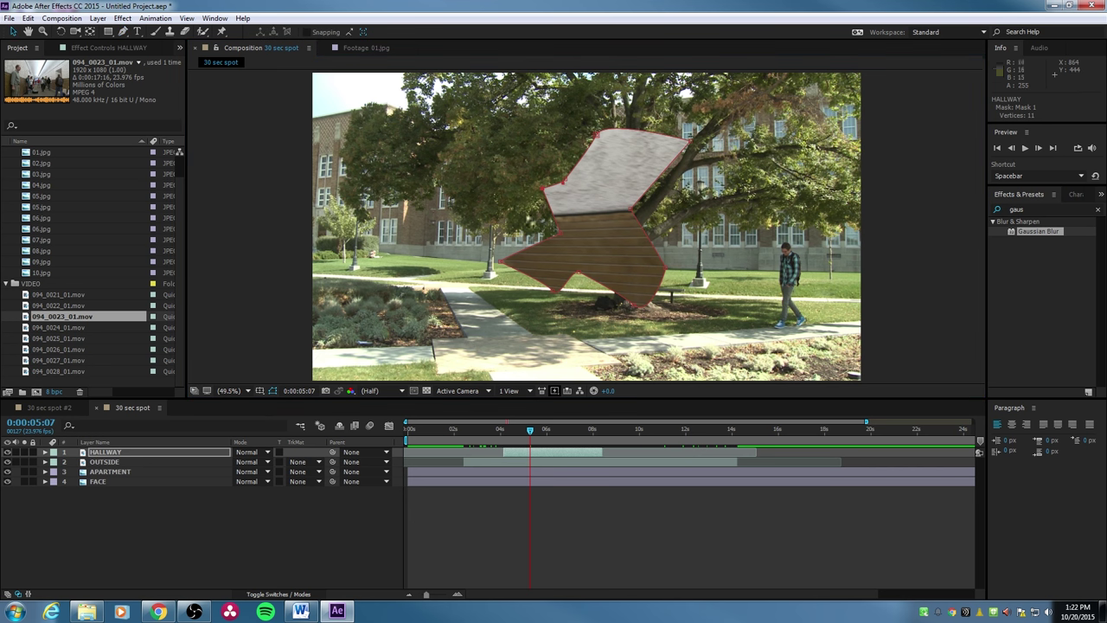
pyautogui.click(590, 192)
pyautogui.moveTo(607, 170); pyautogui.dragTo(577, 167)
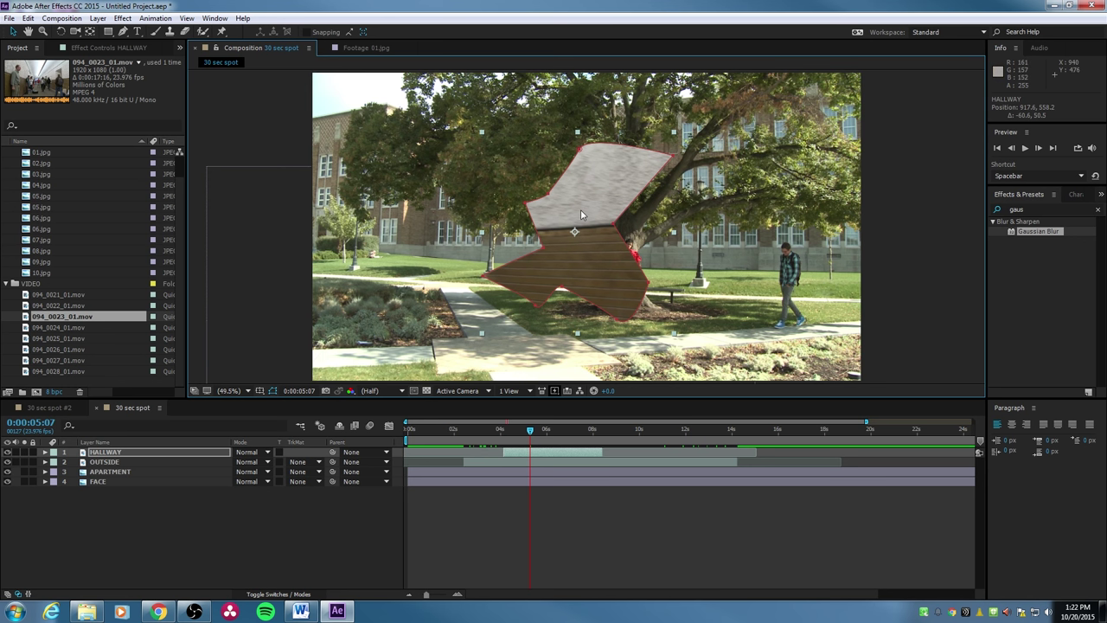
pyautogui.moveTo(581, 210); pyautogui.dragTo(622, 190)
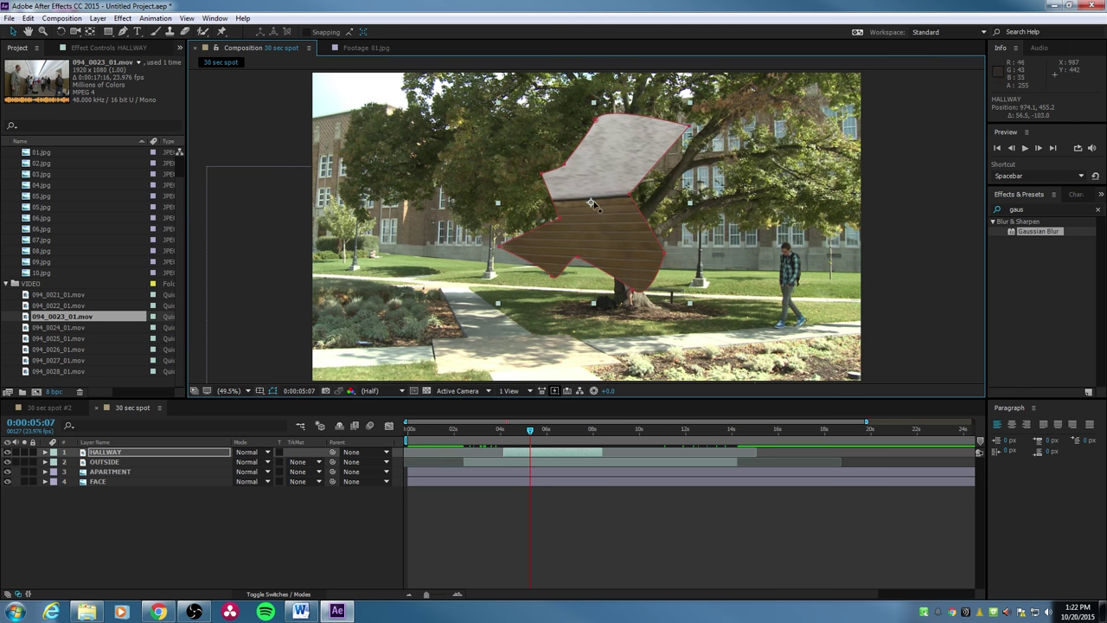
pyautogui.moveTo(592, 205); pyautogui.dragTo(550, 163)
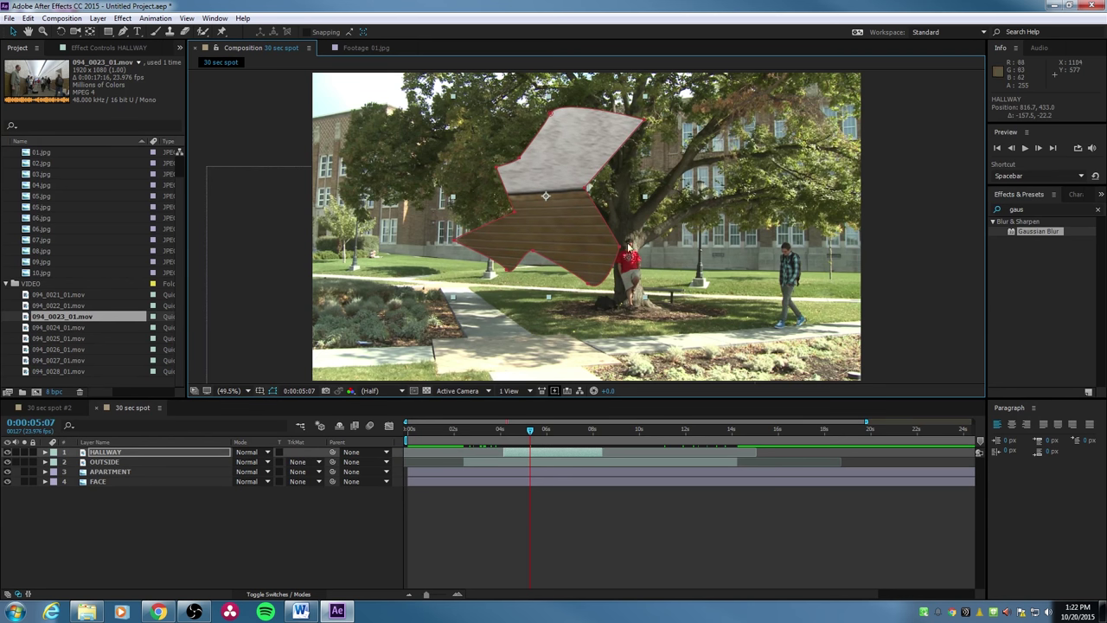
# Set the current time to 0:00:04:15 and preview the masked hallway footage over the outdoor shot
pyautogui.click(525, 428)
pyautogui.moveTo(524, 428); pyautogui.dragTo(515, 429)
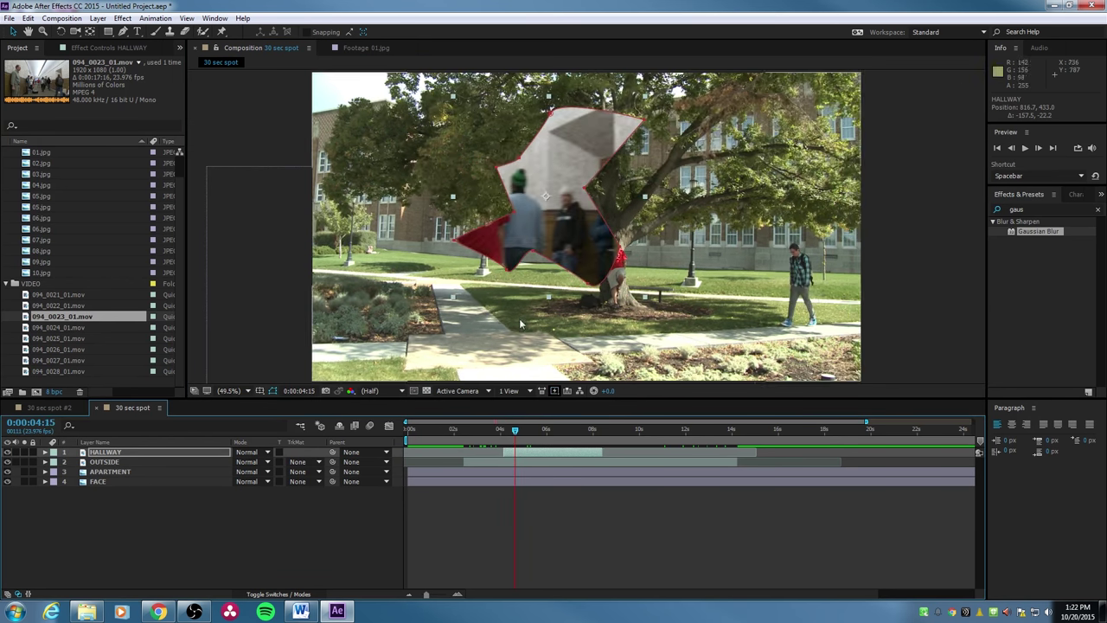
pyautogui.press('space')
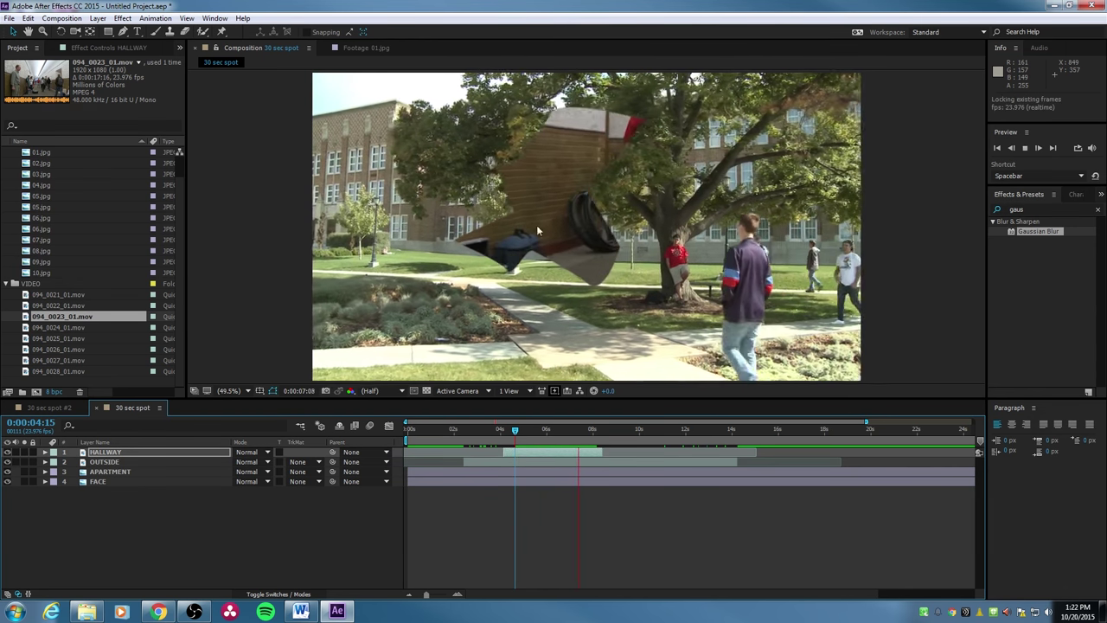
pyautogui.press('space')
pyautogui.press('space')
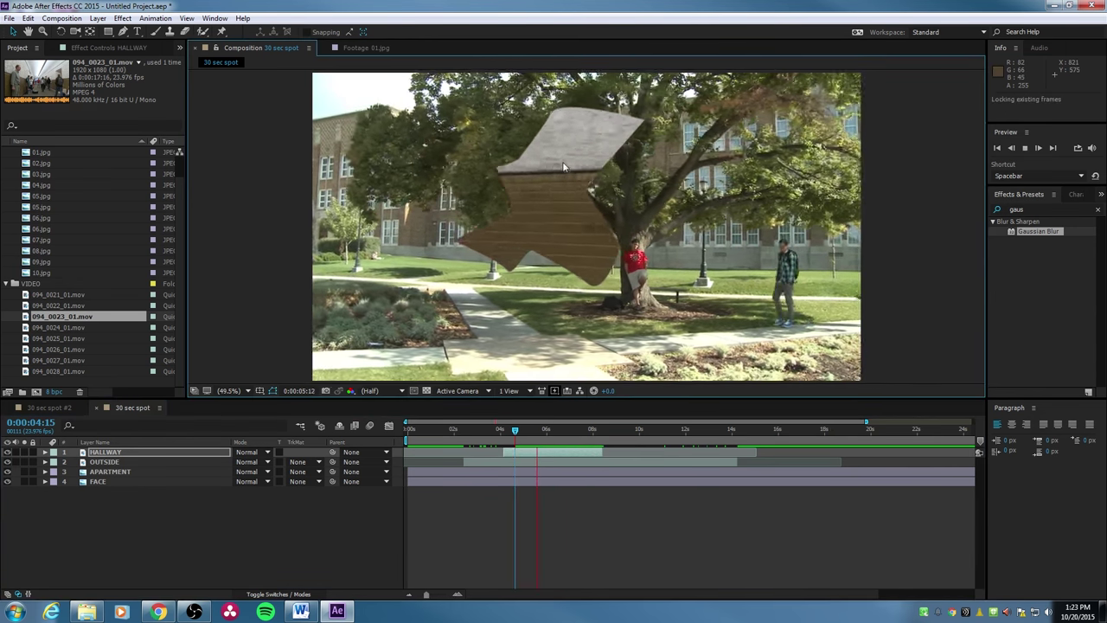
# Move the masked HALLWAY layer across the tree to about 1249, 379
pyautogui.click(578, 162)
pyautogui.moveTo(577, 161); pyautogui.dragTo(697, 147)
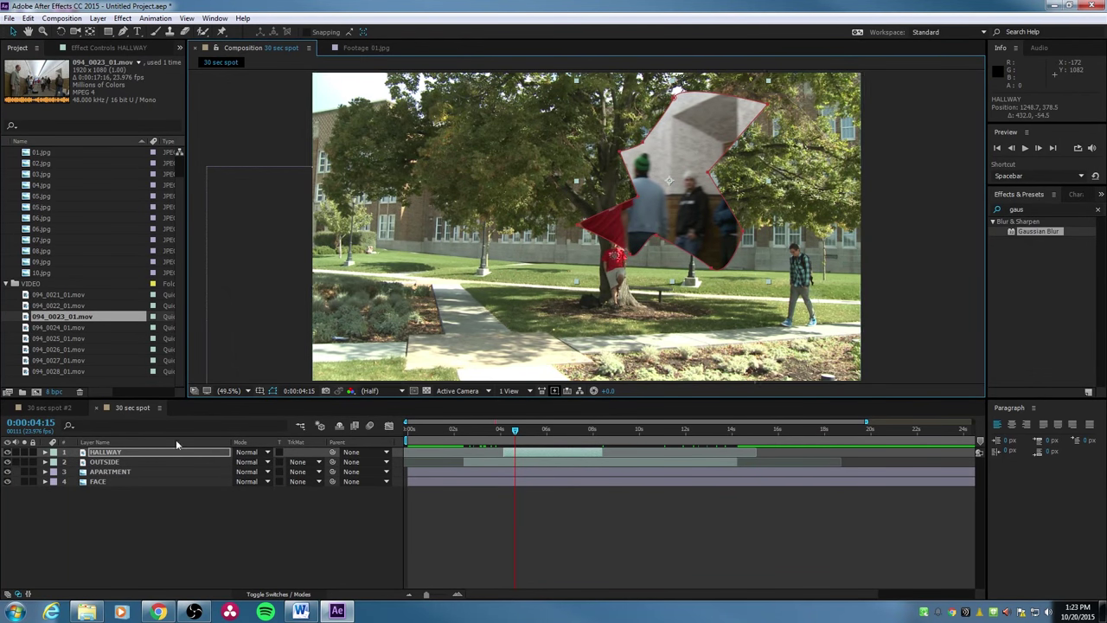
# Compare the layers' source names with their layer names, clear the selection, and preview the composition up to about 0:00:04:23
pyautogui.click(100, 481)
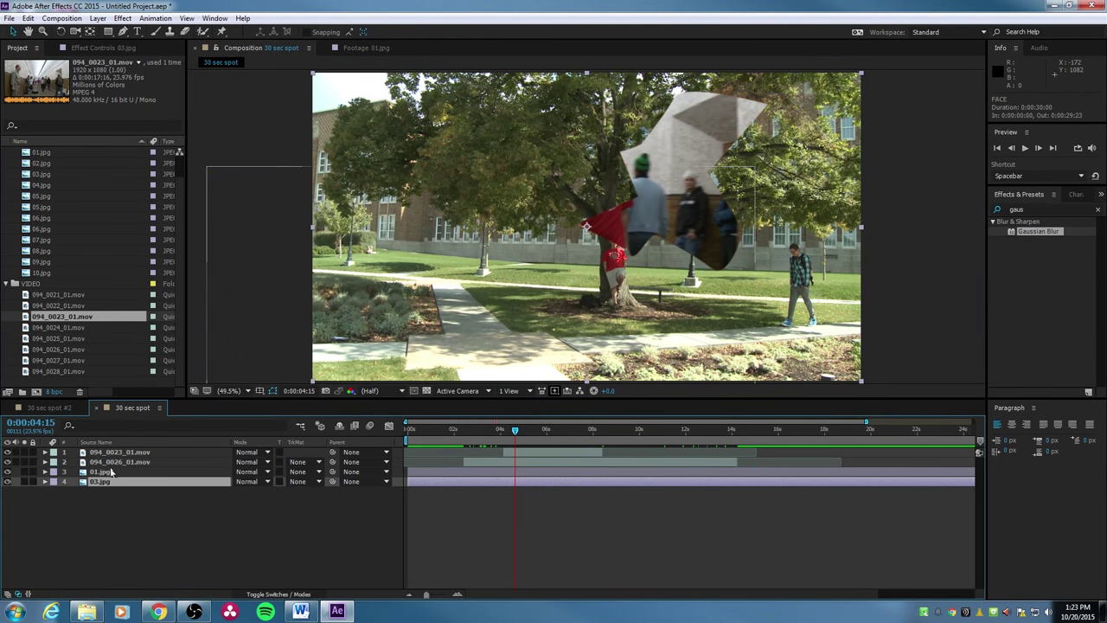
pyautogui.click(130, 451)
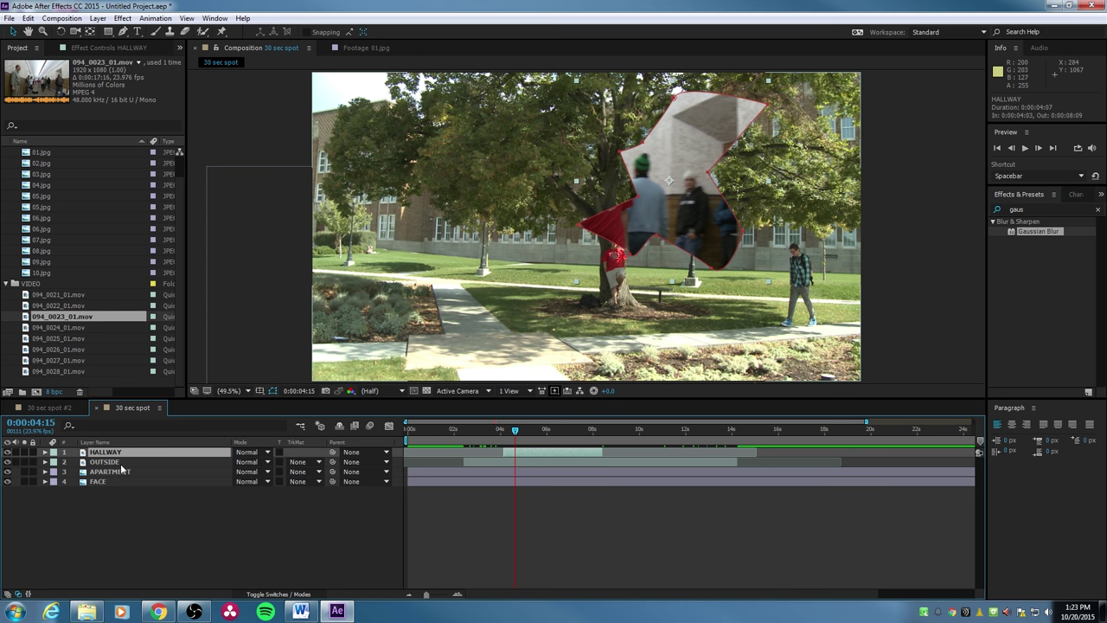
pyautogui.click(178, 496)
pyautogui.press('space')
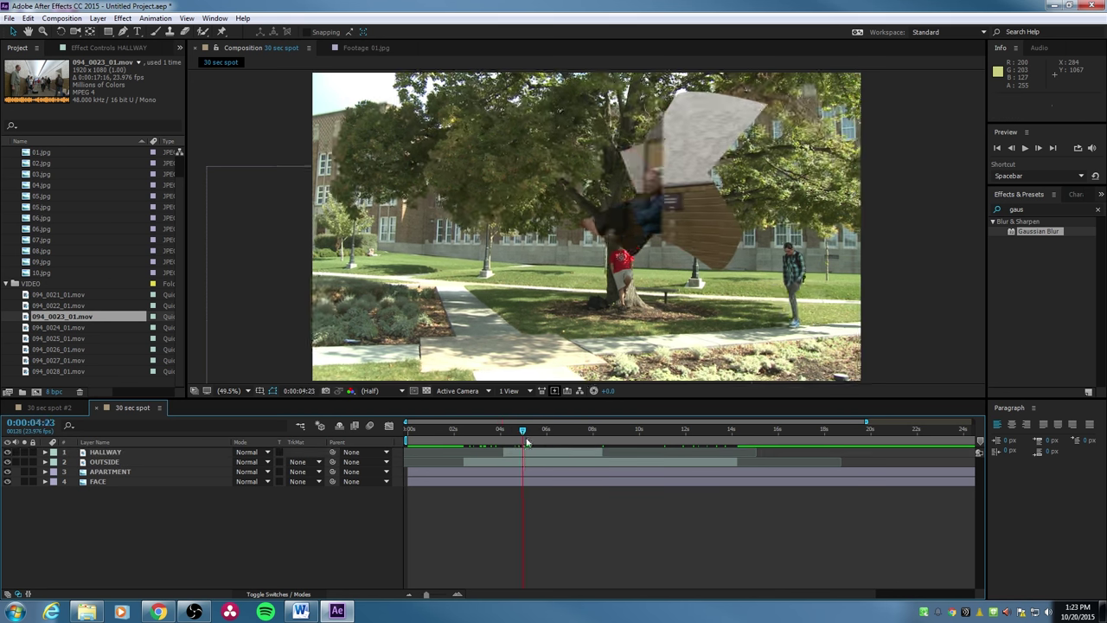
# Move the masked HALLWAY layer back across the tree to about 740, 465 with the Selection tool
pyautogui.click(307, 453)
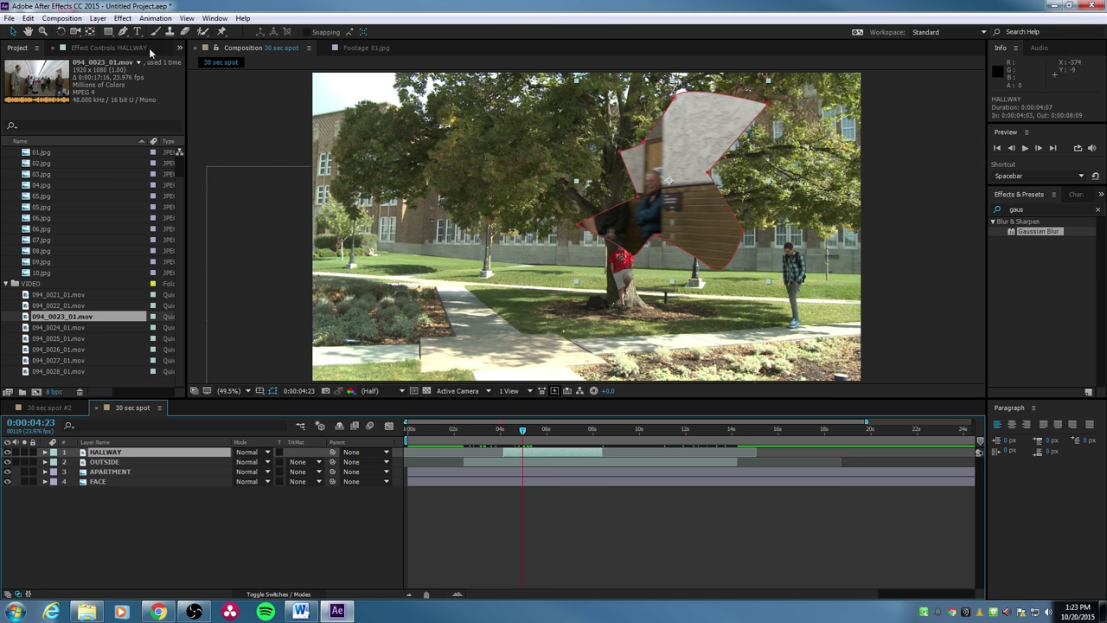
pyautogui.click(17, 34)
pyautogui.moveTo(647, 159); pyautogui.dragTo(501, 184)
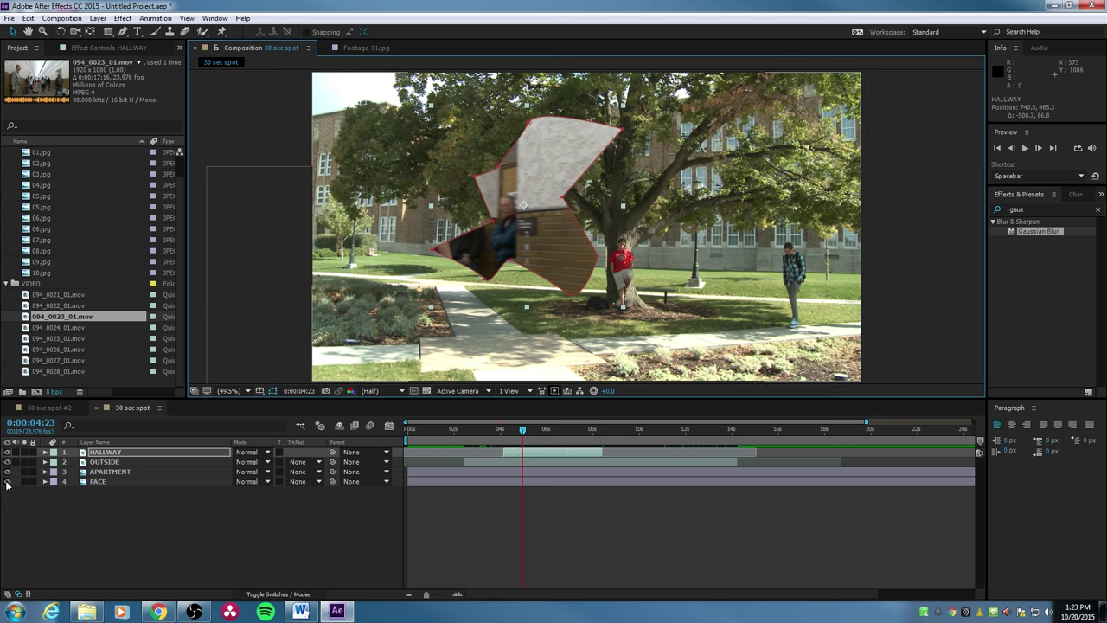
# Hide the OUTSIDE, APARTMENT and FACE layers and check the masked HALLWAY cutout against the transparency grid
pyautogui.click(95, 462)
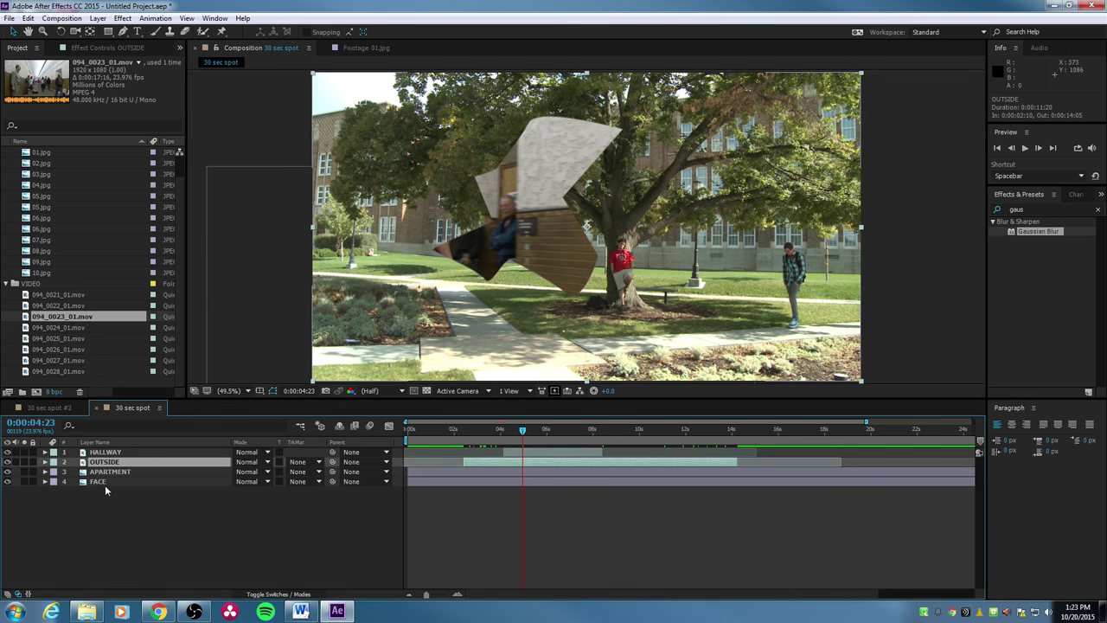
pyautogui.keyDown('shift'); pyautogui.click(104, 483); pyautogui.keyUp('shift')
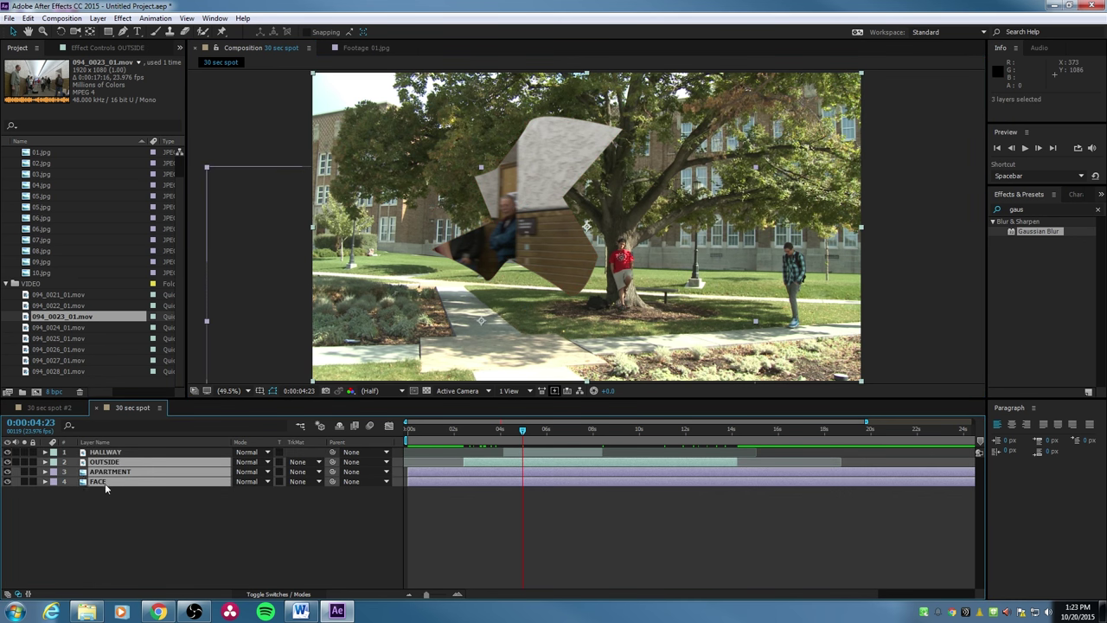
pyautogui.click(8, 462)
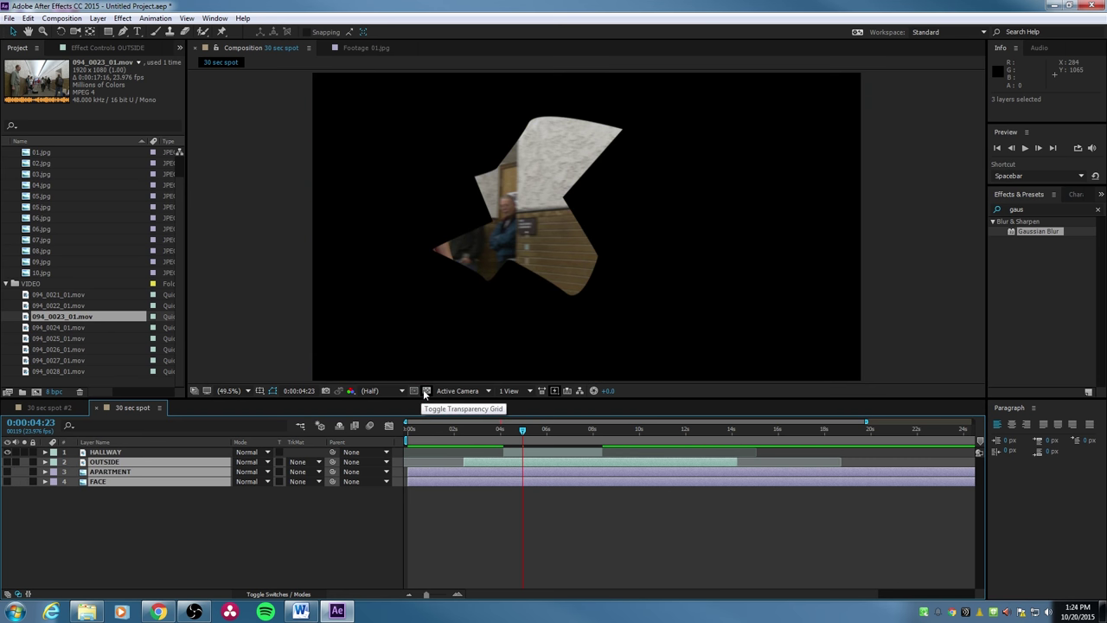
pyautogui.click(426, 390)
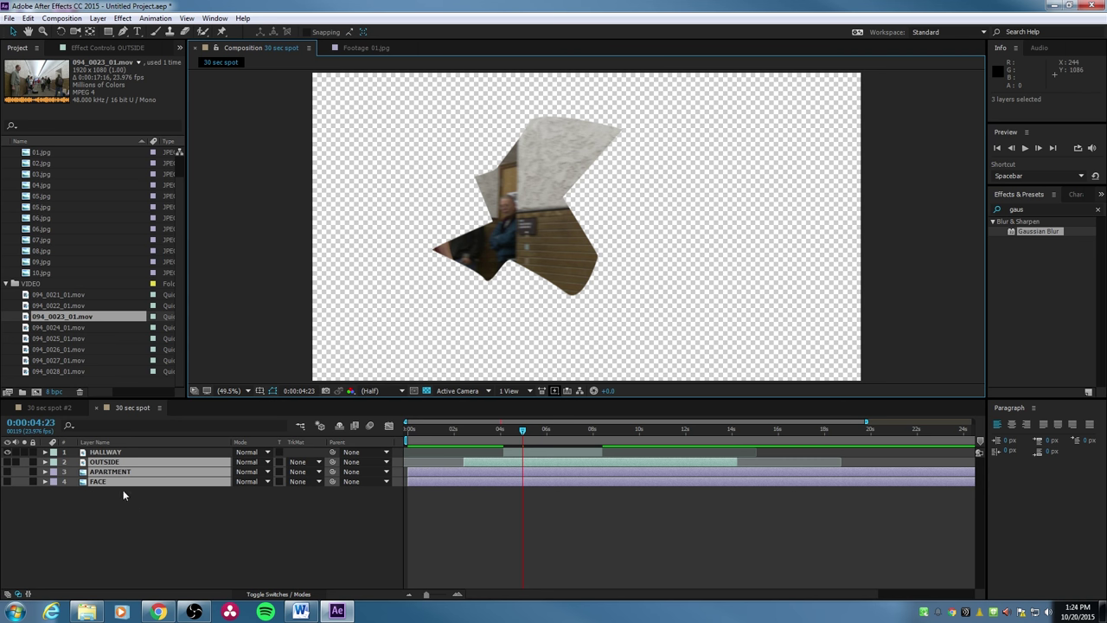
pyautogui.click(425, 391)
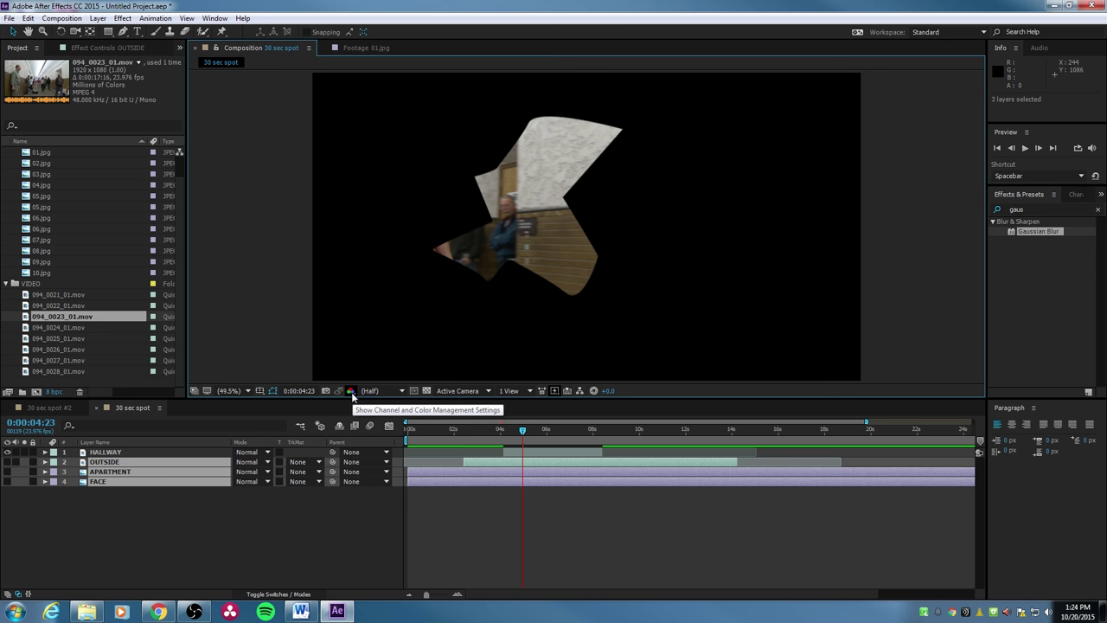
# View the composition's alpha channel and compare it with the transparency grid before returning to the normal RGB view
pyautogui.click(352, 394)
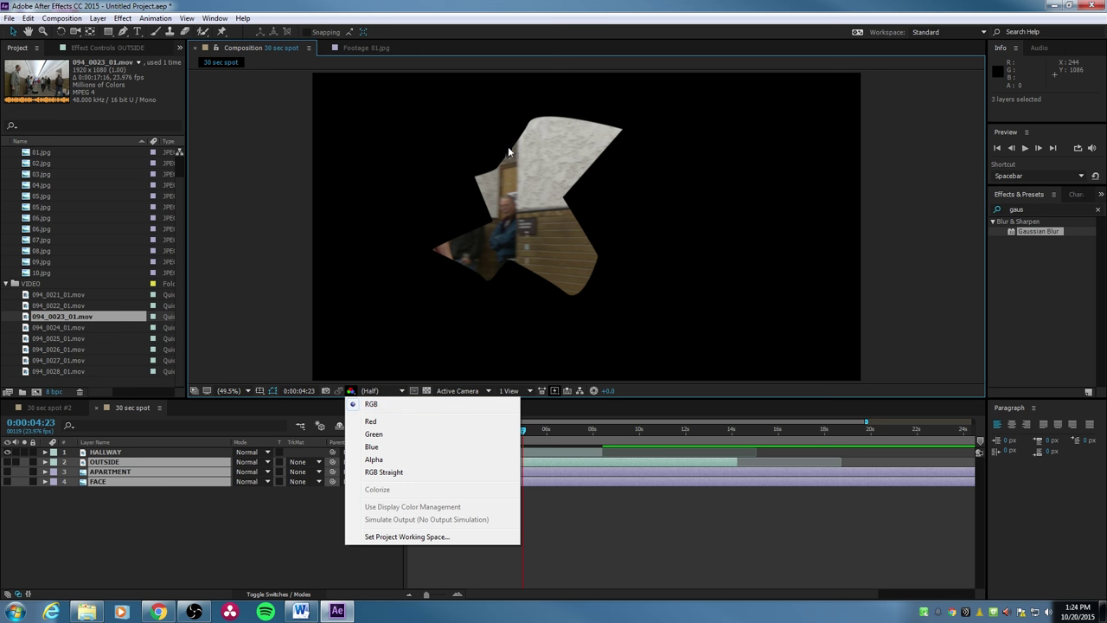
pyautogui.click(375, 460)
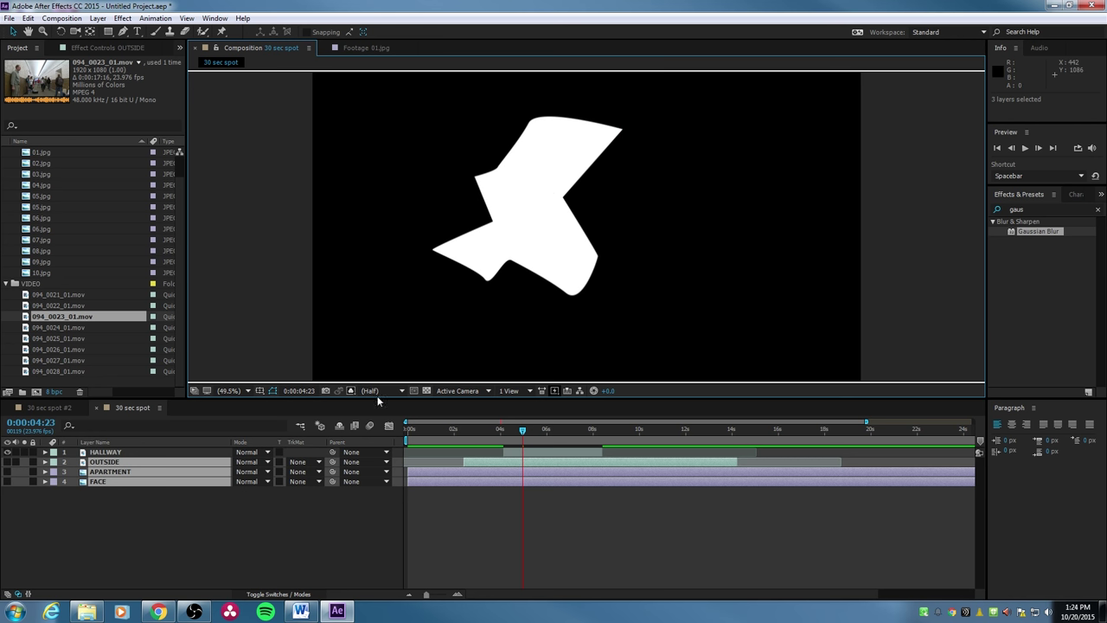
pyautogui.click(426, 391)
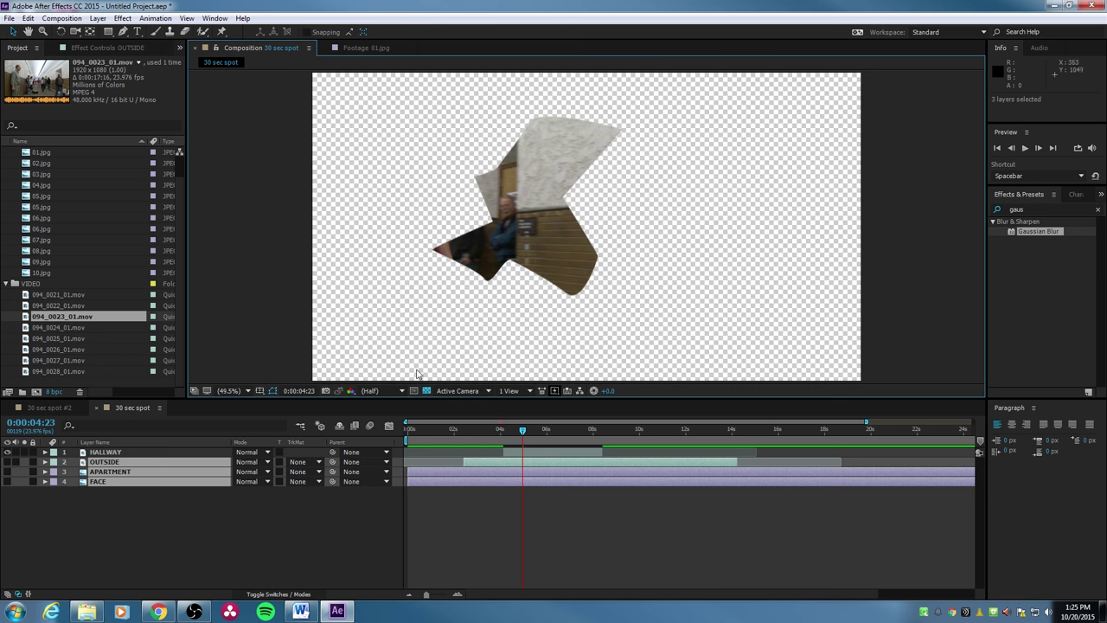
pyautogui.click(425, 391)
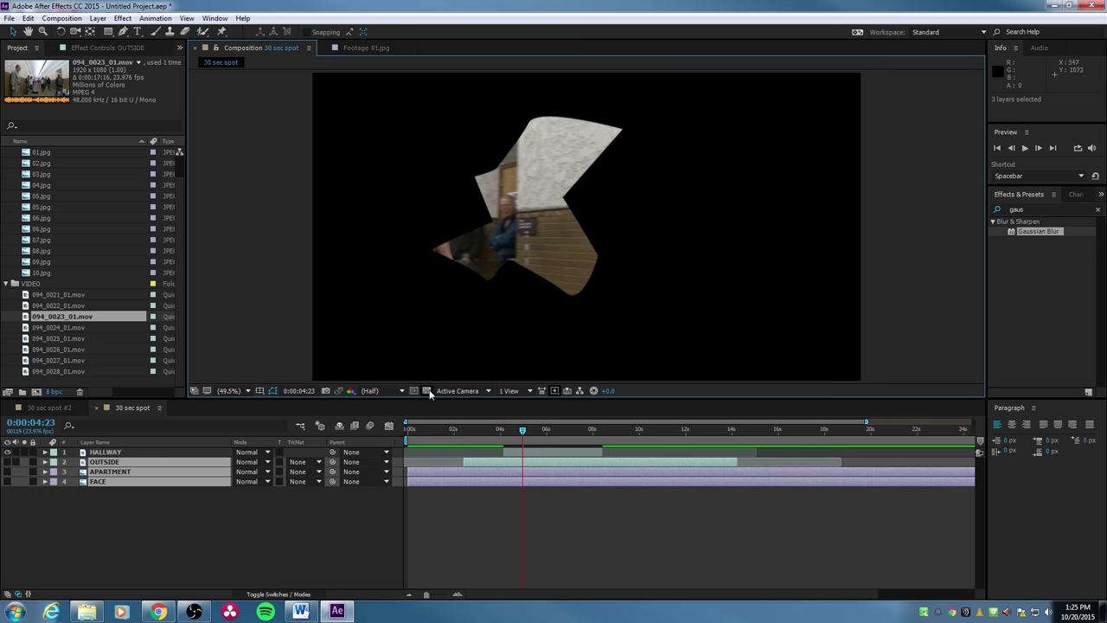
# Reveal the HALLWAY layer's masks with its transform properties collapsed, and select Mask 1
pyautogui.click(86, 453)
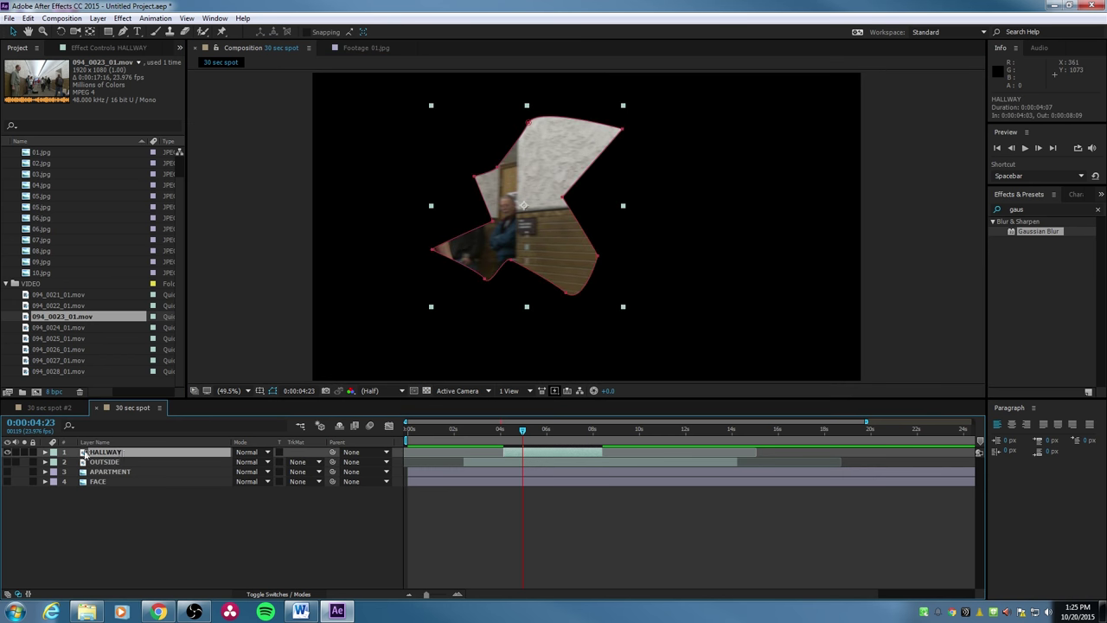
pyautogui.click(46, 452)
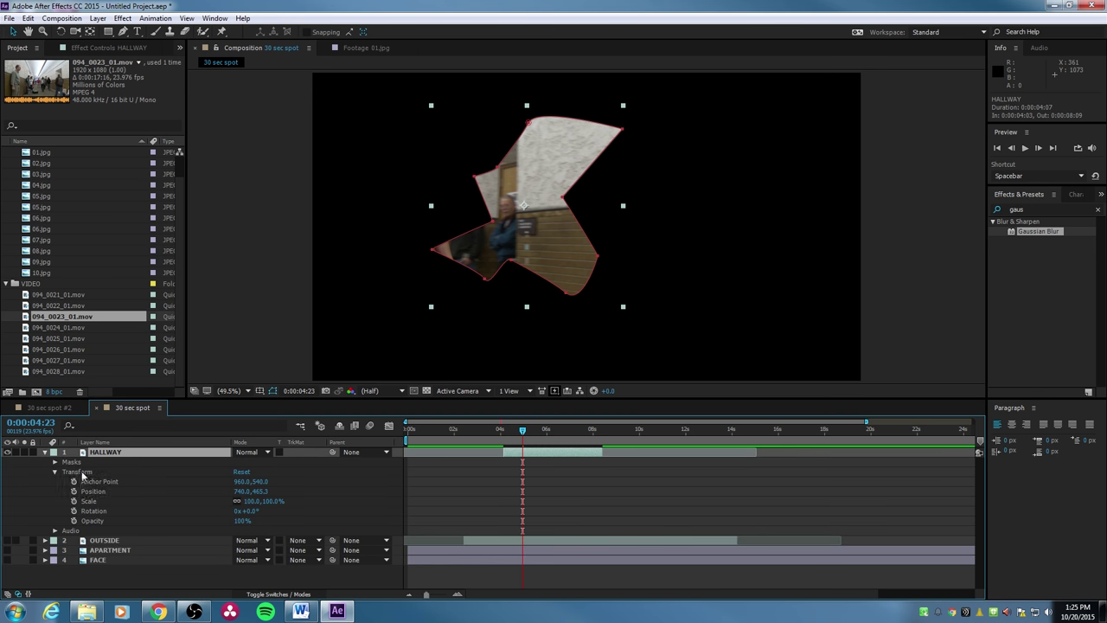
pyautogui.click(54, 471)
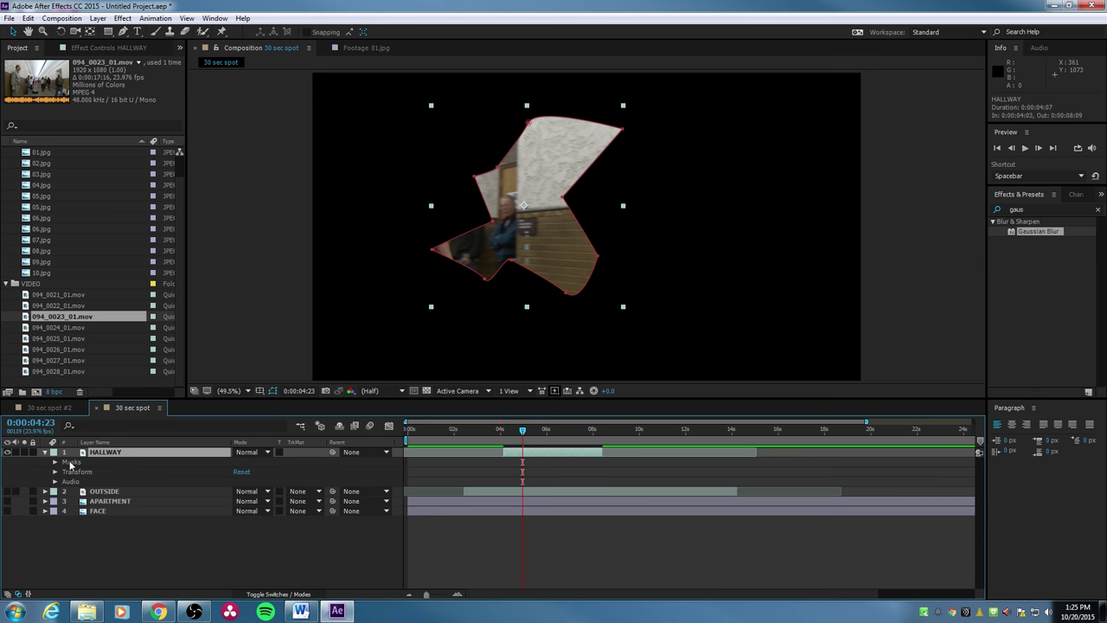
pyautogui.click(77, 463)
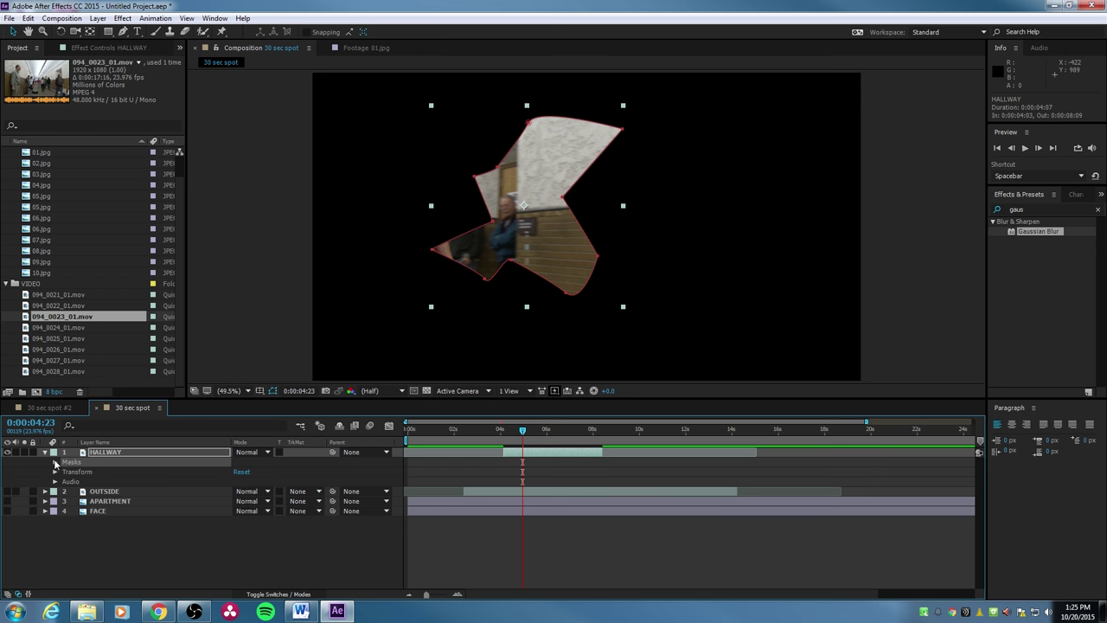
pyautogui.click(55, 462)
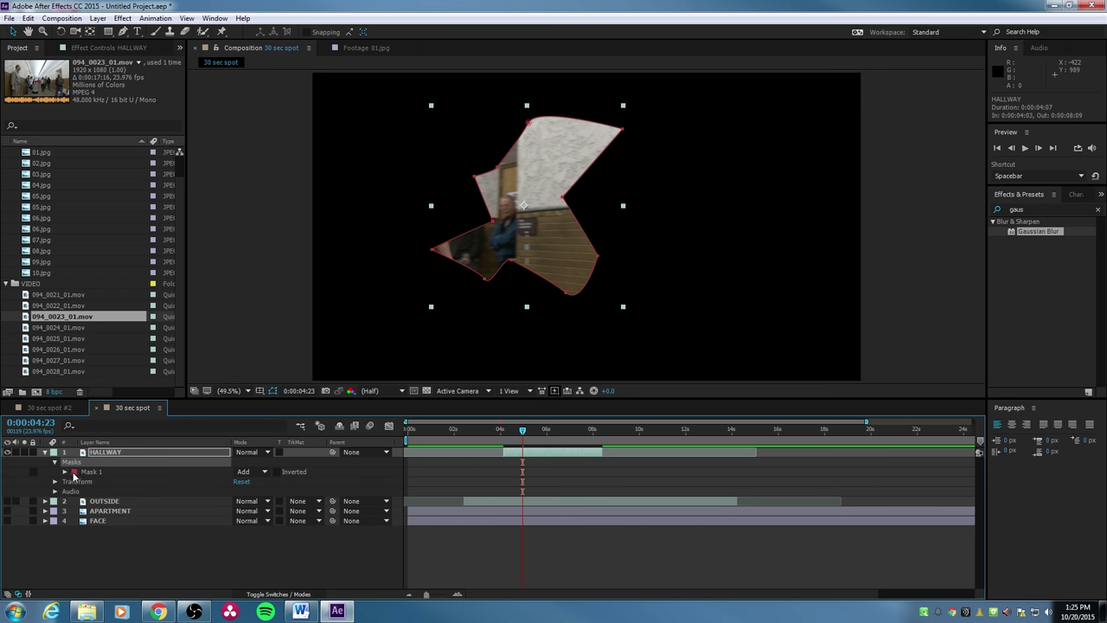
pyautogui.click(95, 474)
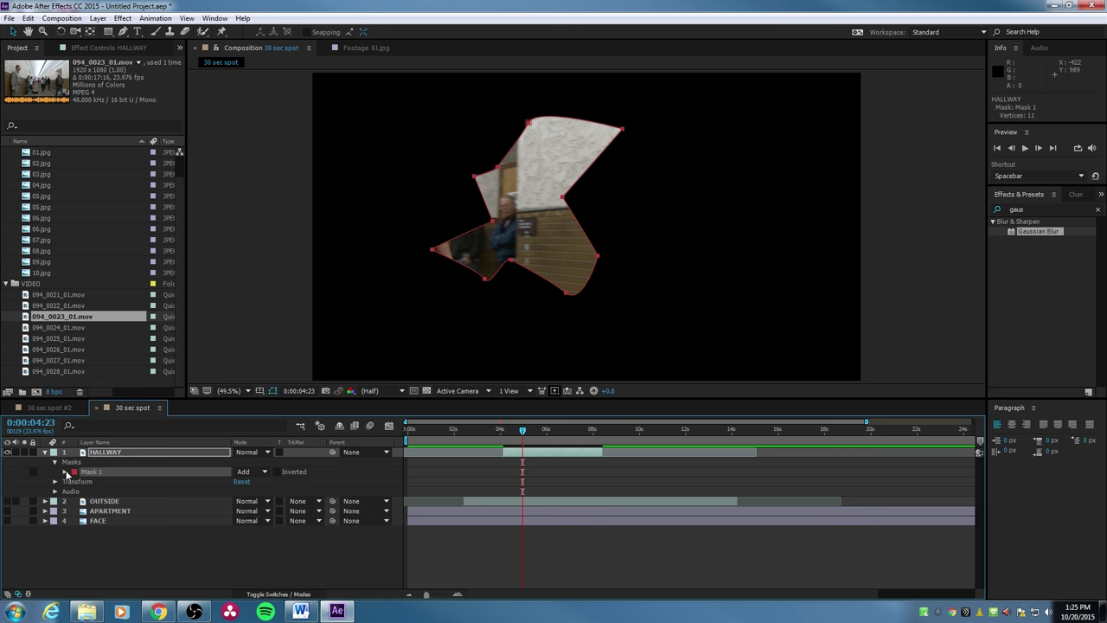
# Try the Subtract mode on HALLWAY's Mask 1 and restore it to Add
pyautogui.click(255, 471)
pyautogui.click(266, 510)
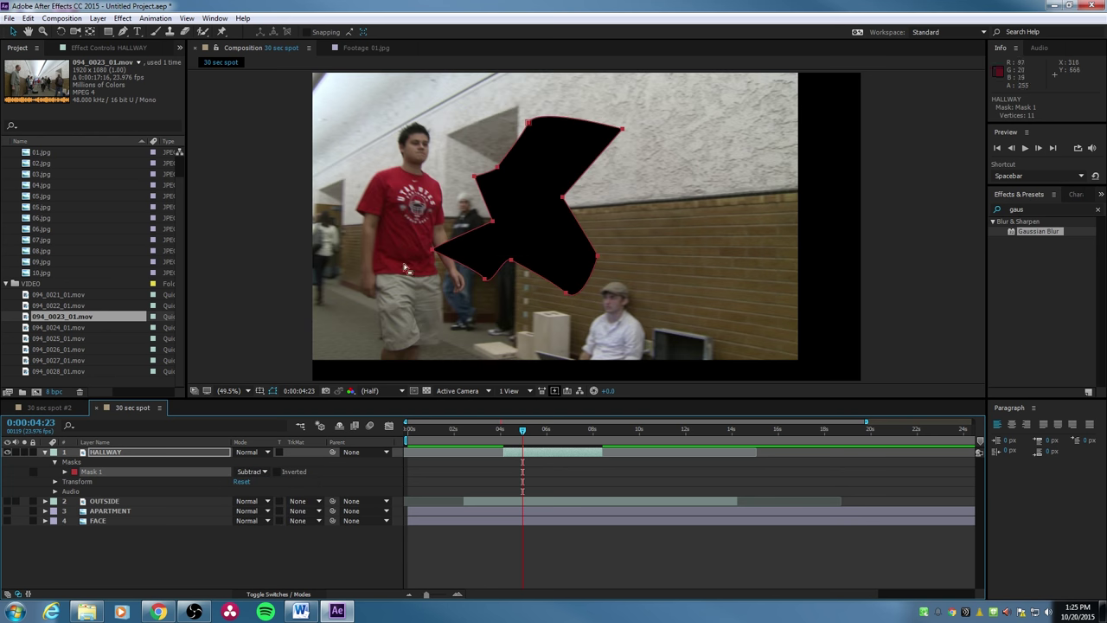
pyautogui.click(258, 474)
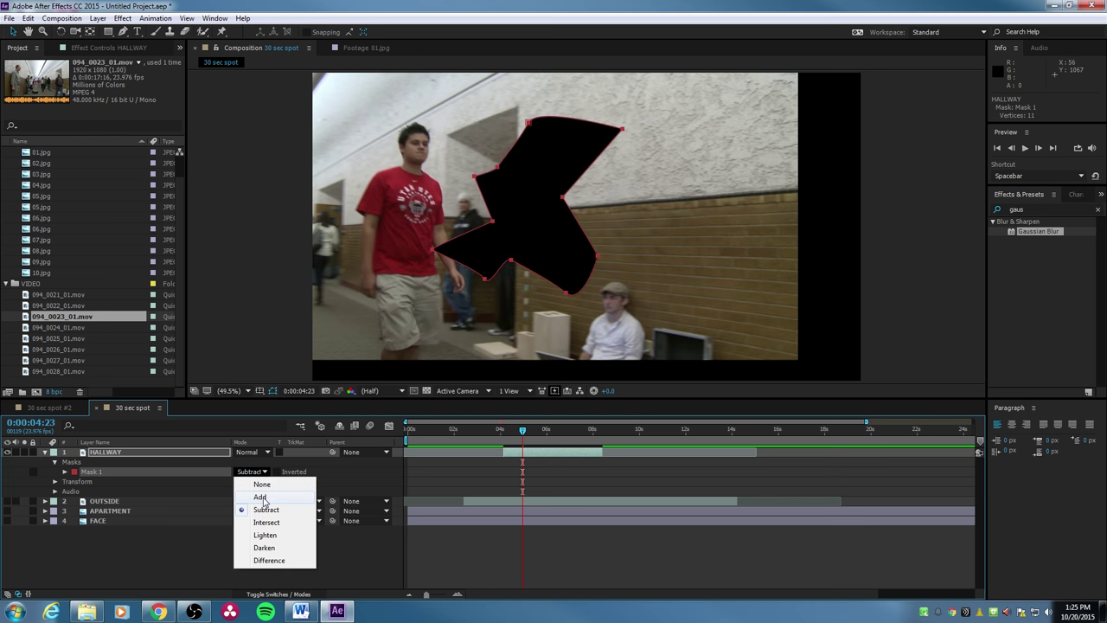
pyautogui.click(260, 494)
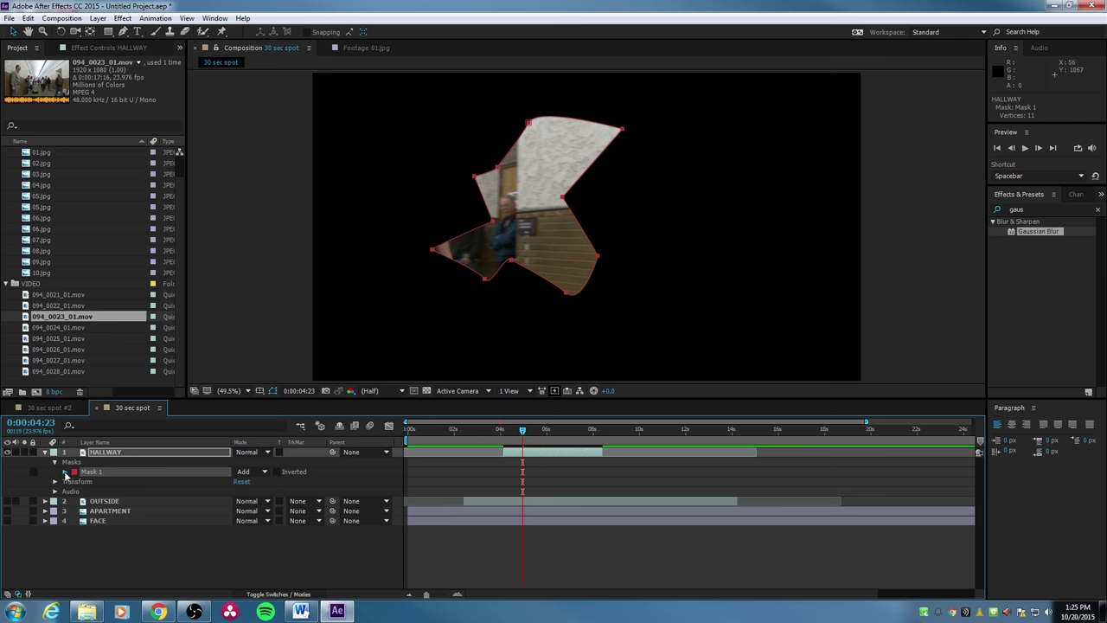
# Reveal Mask 1's properties, look at its Mask Shape settings, and move the inner vertex on the mask's left edge slightly outward
pyautogui.click(64, 472)
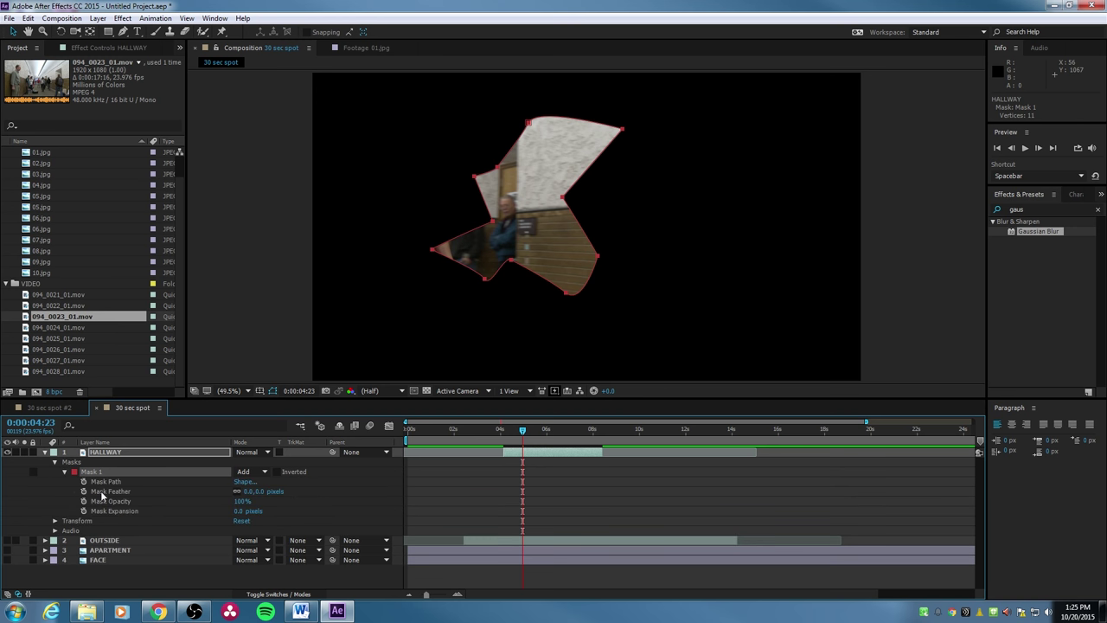
pyautogui.click(244, 481)
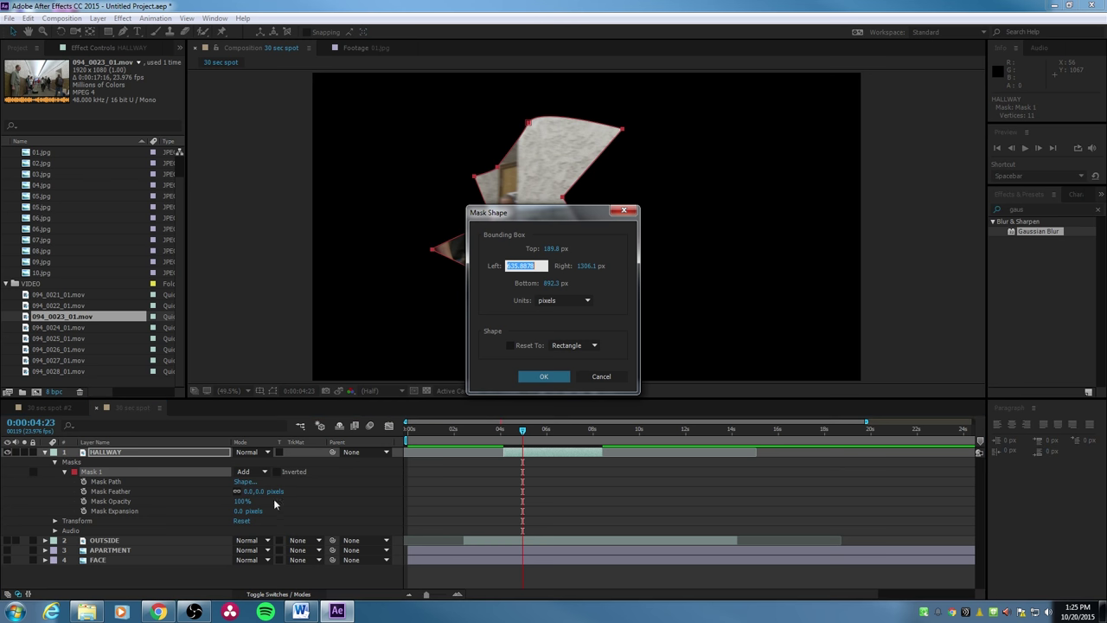
pyautogui.click(596, 381)
pyautogui.click(478, 252)
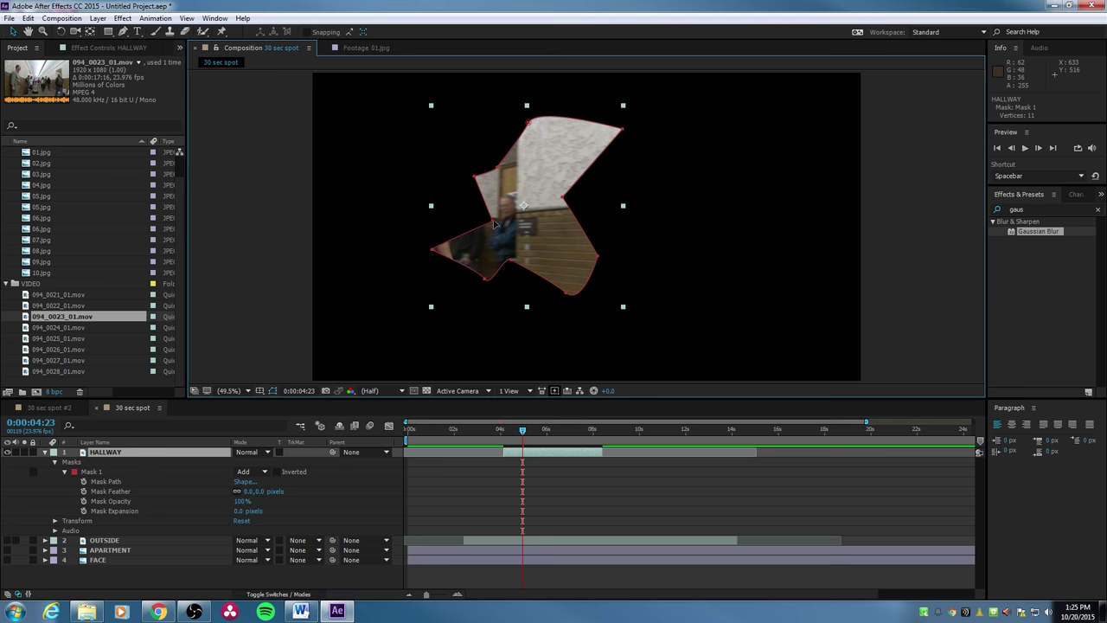
pyautogui.click(495, 224)
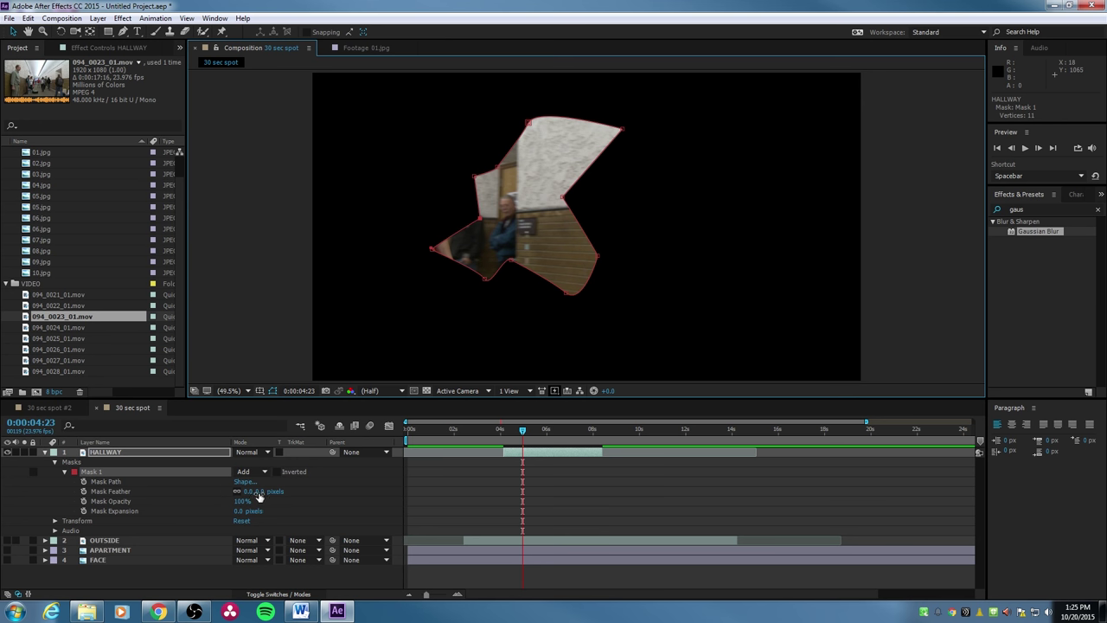
# Set Mask 1's feather to 87 pixels and its expansion to -2 pixels, keeping the mask opacity at 100%
pyautogui.moveTo(258, 497); pyautogui.dragTo(318, 499)
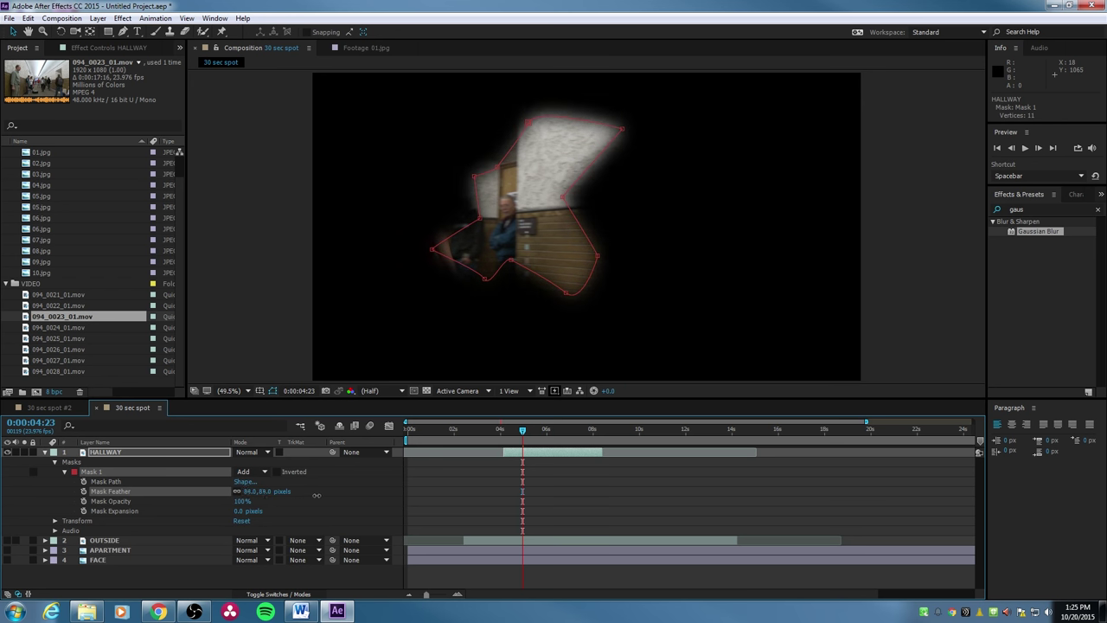
pyautogui.moveTo(239, 511)
pyautogui.mouseDown()
pyautogui.moveTo(223, 516)
pyautogui.moveTo(270, 520)
pyautogui.moveTo(243, 520)
pyautogui.mouseUp()
pyautogui.click(242, 514)
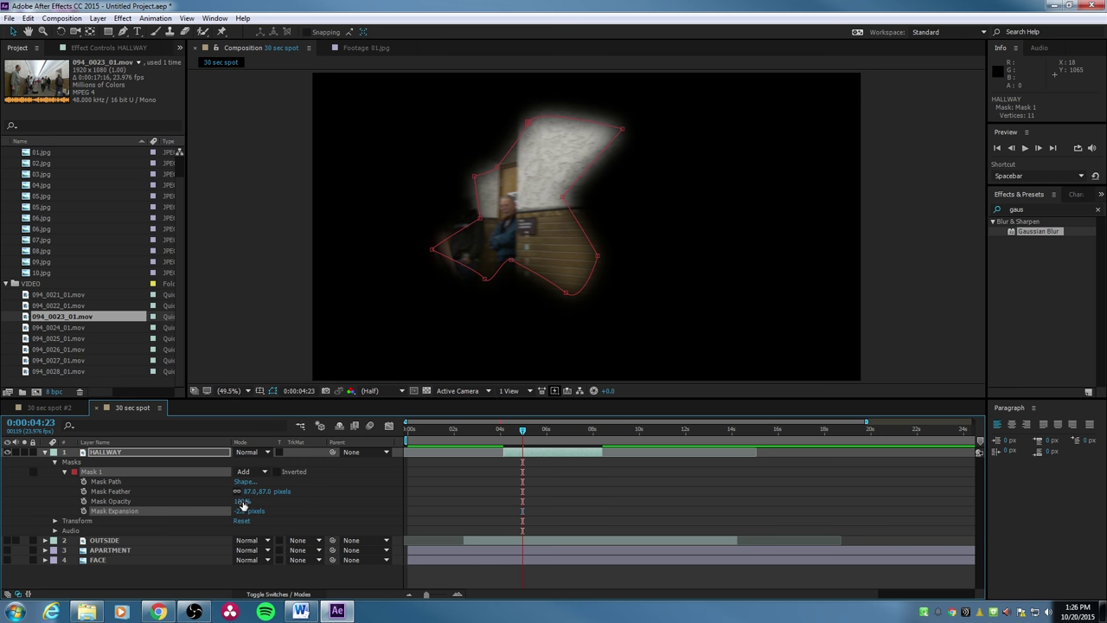
pyautogui.moveTo(242, 500)
pyautogui.mouseDown()
pyautogui.moveTo(180, 505)
pyautogui.moveTo(245, 513)
pyautogui.mouseUp()
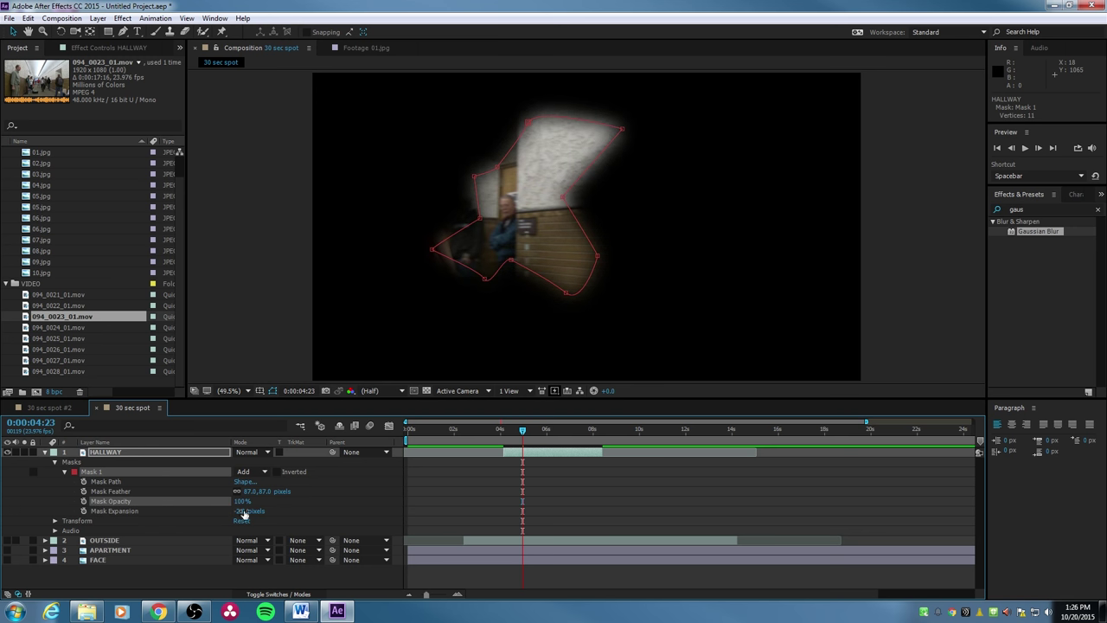
# Show the OUTSIDE, APARTMENT and FACE layers and set Mask 1's opacity to 60%
pyautogui.click(7, 539)
pyautogui.click(6, 550)
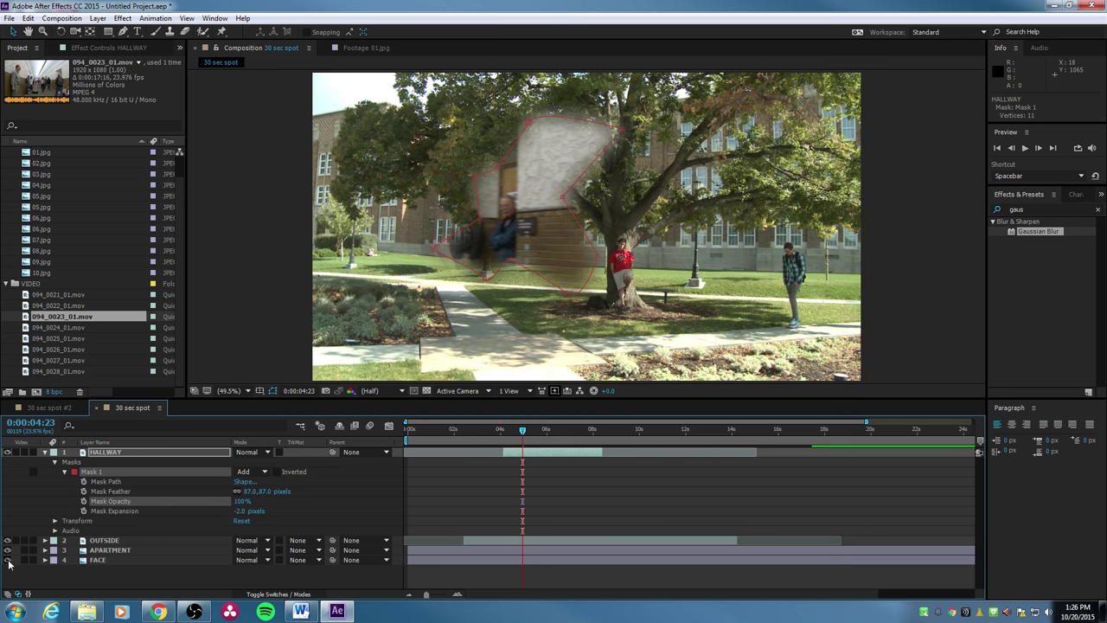
pyautogui.click(7, 559)
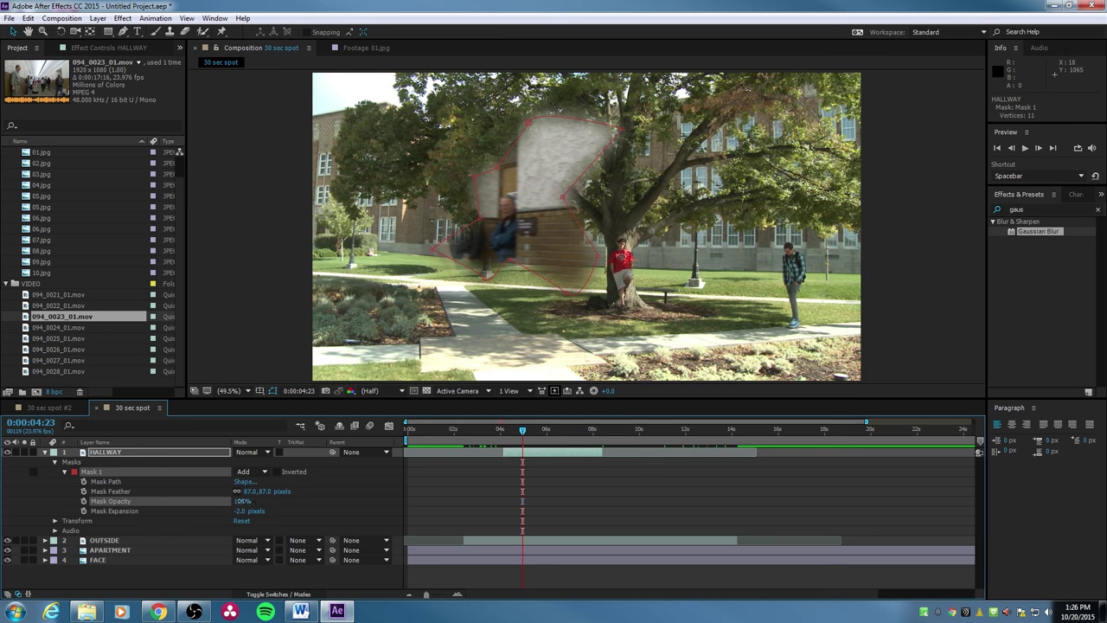
pyautogui.moveTo(240, 501); pyautogui.dragTo(224, 502)
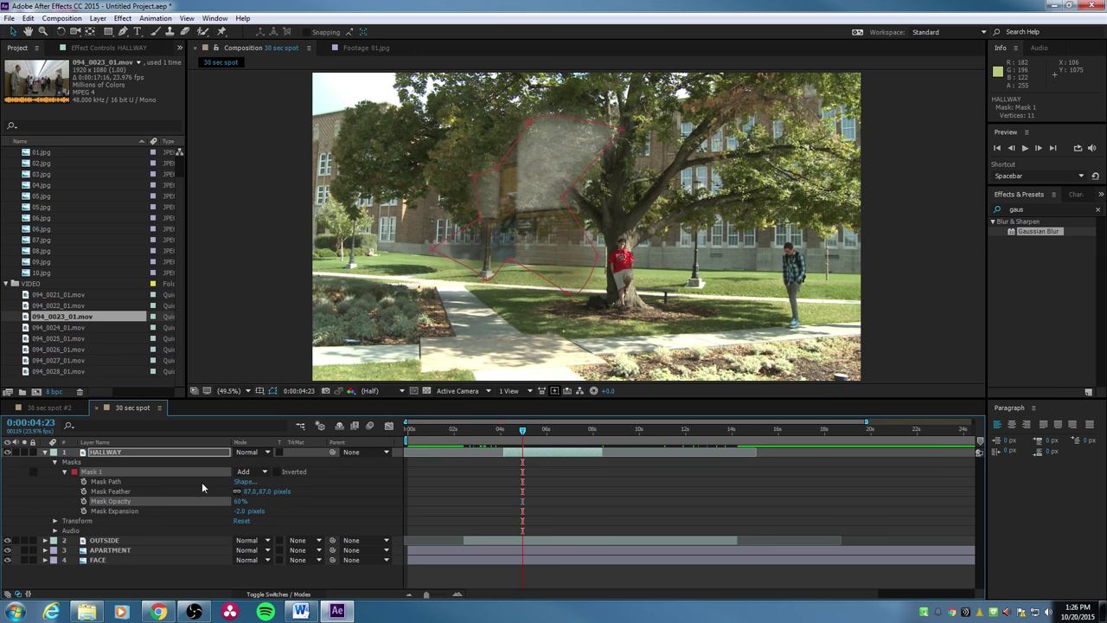
# Delete all masks from the HALLWAY layer
pyautogui.click(94, 464)
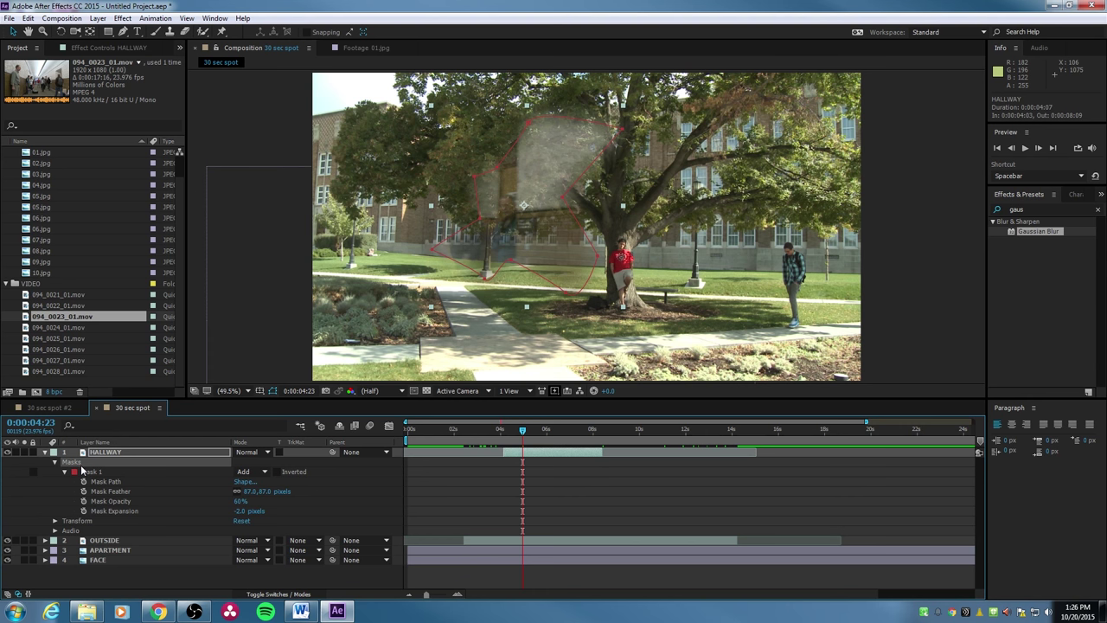
pyautogui.press('Delete')
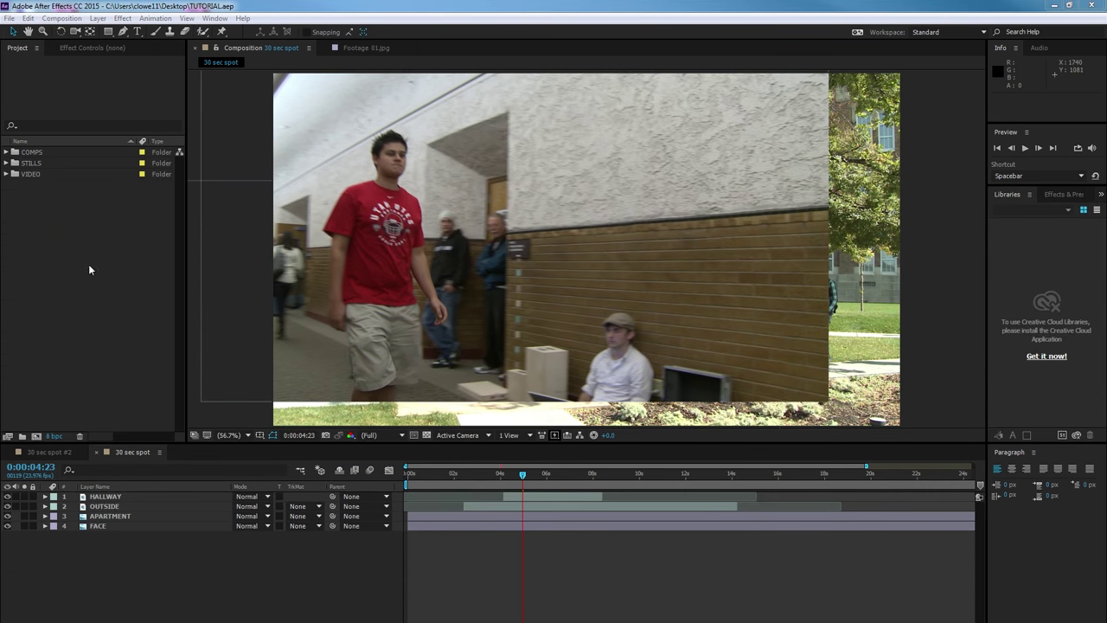
# Import Danny CU 02.mov, Danny CU 02_001.mov, Danny Gun.mov and James CU 03.mov from Trimmed_Platinum White West Project CC, and inspect the second clip's details
pyautogui.doubleClick(86, 230)
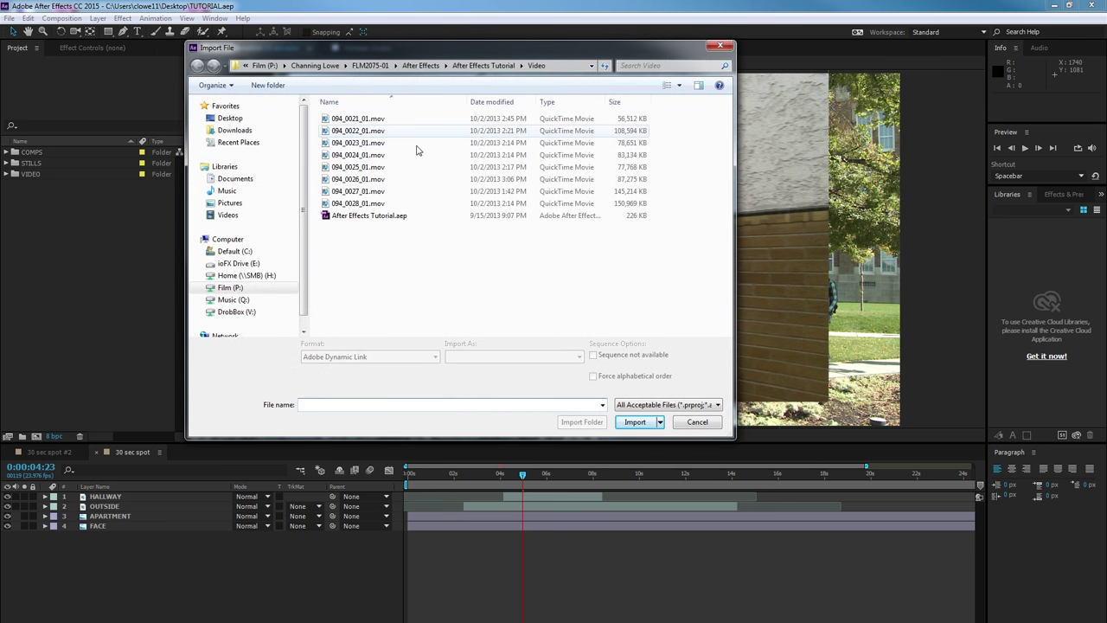
pyautogui.click(370, 156)
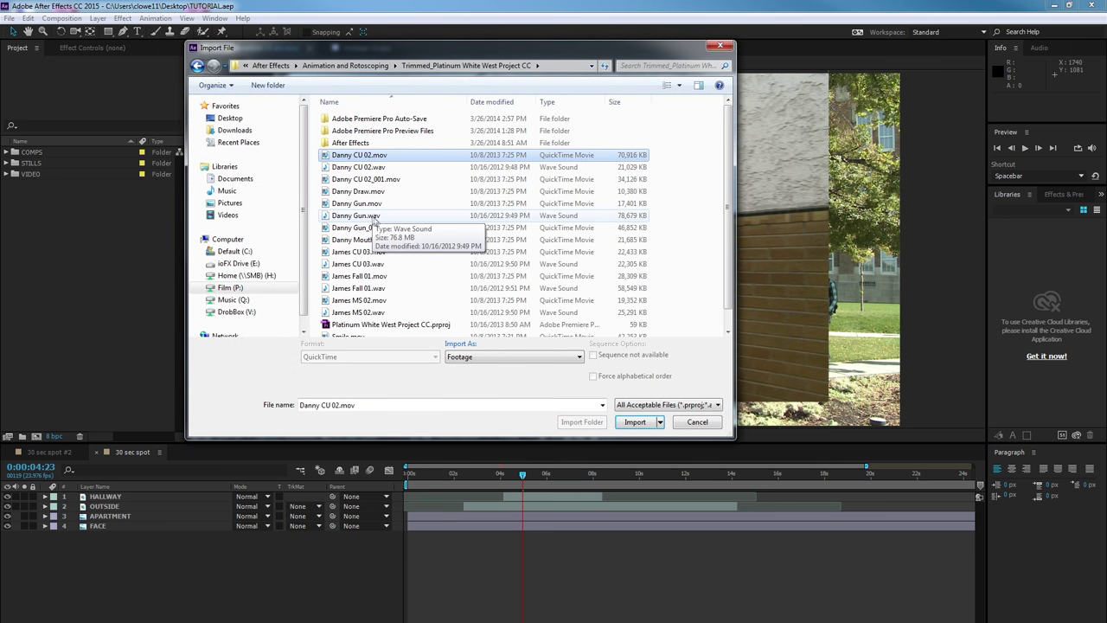
pyautogui.keyDown('ctrl'); pyautogui.click(380, 180); pyautogui.keyUp('ctrl')
pyautogui.keyDown('ctrl'); pyautogui.click(380, 203); pyautogui.keyUp('ctrl')
pyautogui.keyDown('ctrl'); pyautogui.click(363, 252); pyautogui.keyUp('ctrl')
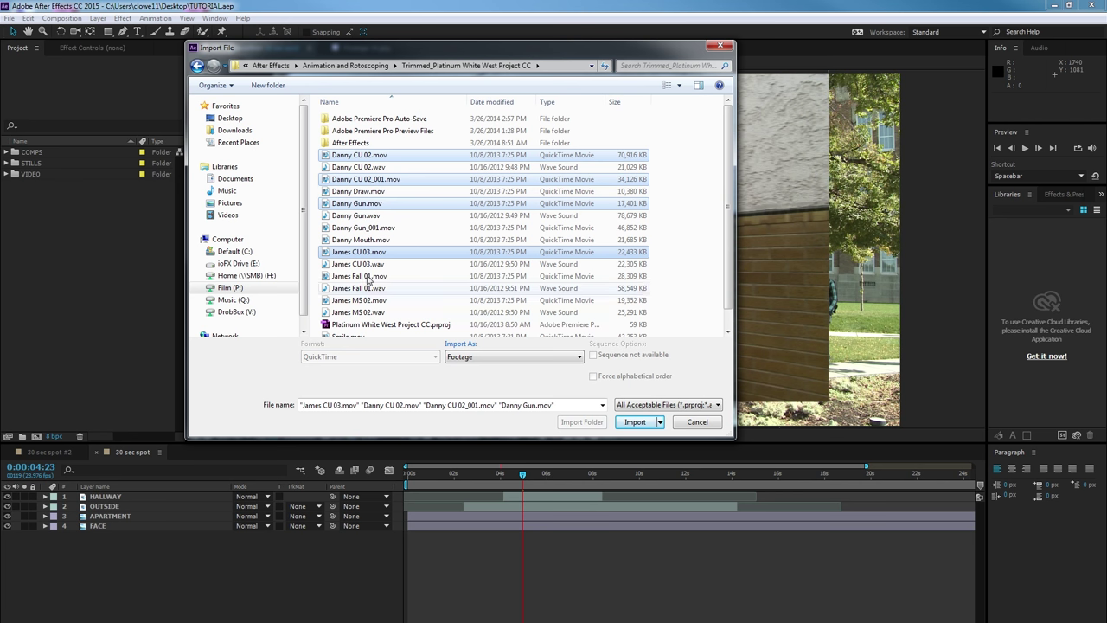
pyautogui.click(636, 422)
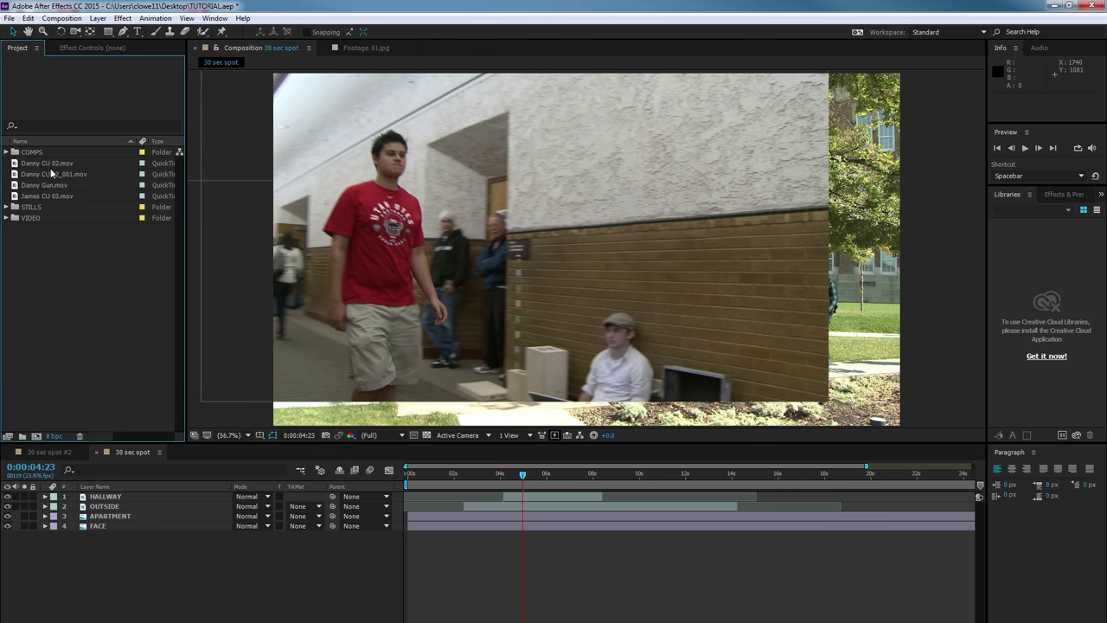
pyautogui.click(67, 175)
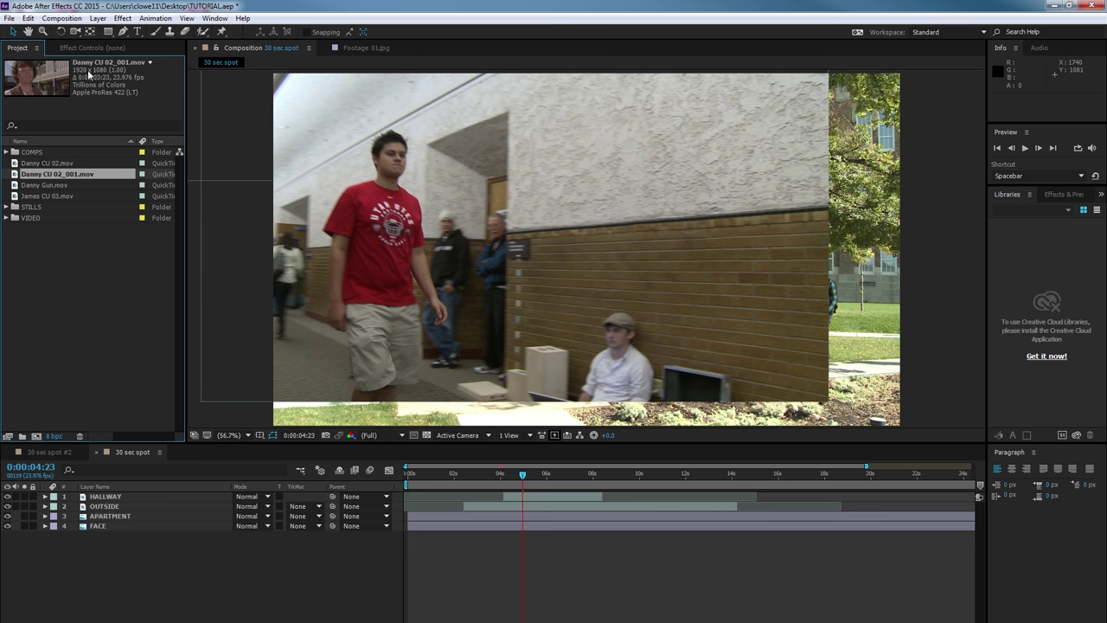
pyautogui.click(60, 394)
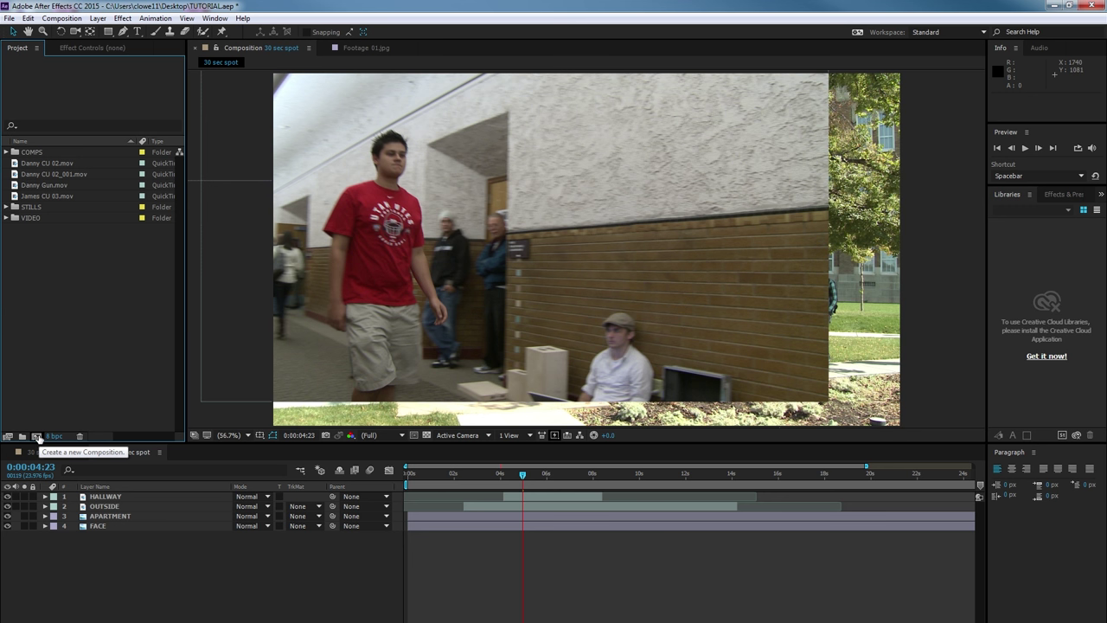
pyautogui.click(62, 18)
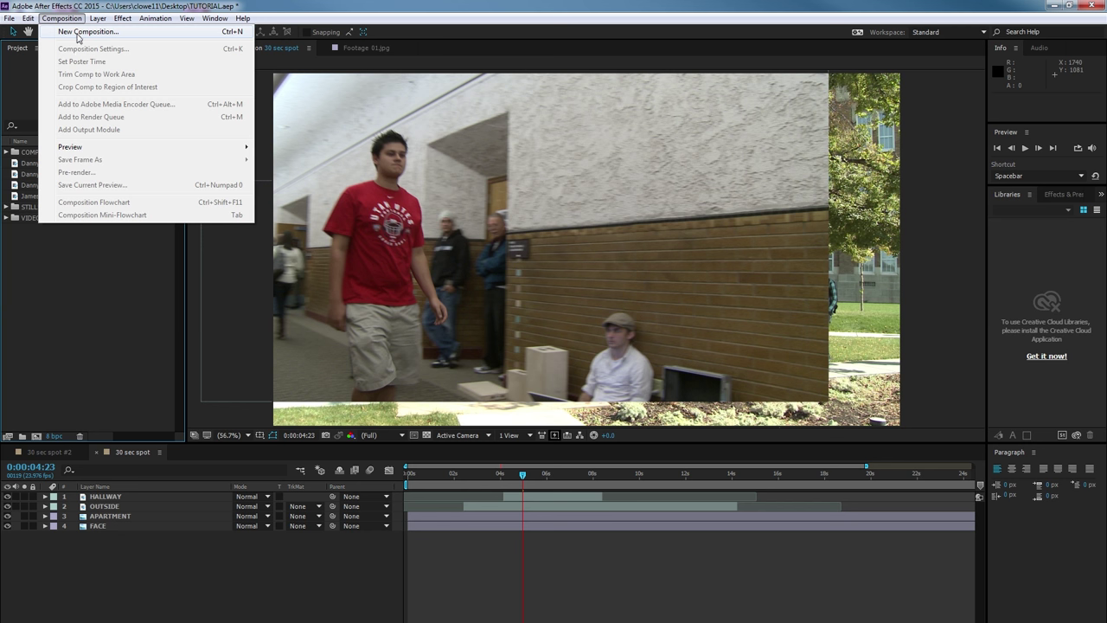
pyautogui.click(95, 306)
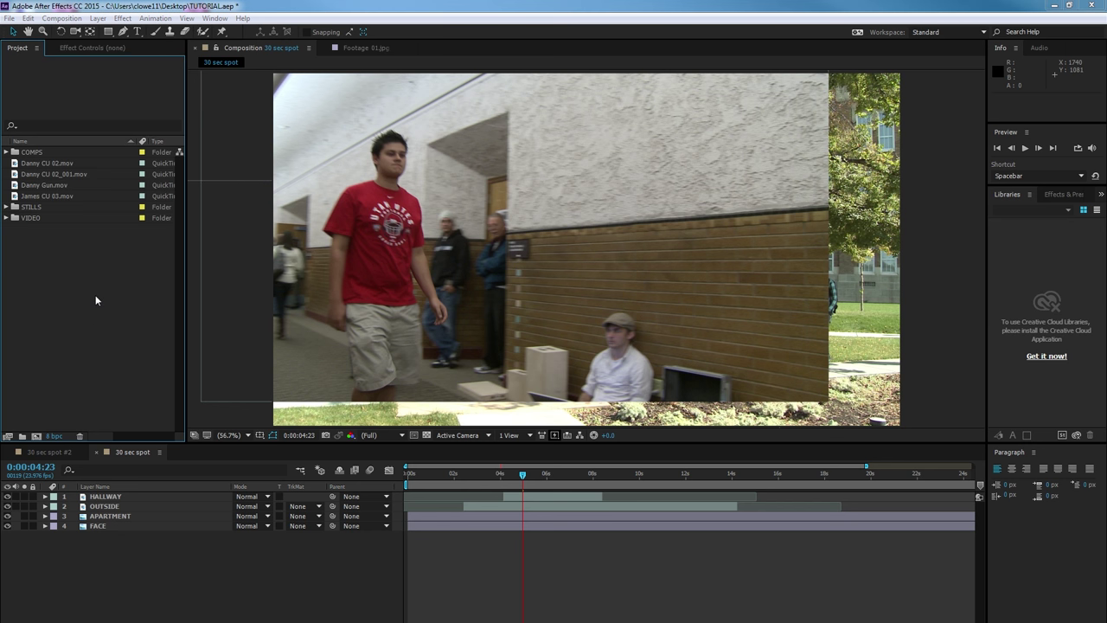
pyautogui.hotkey('ctrl', 'n')
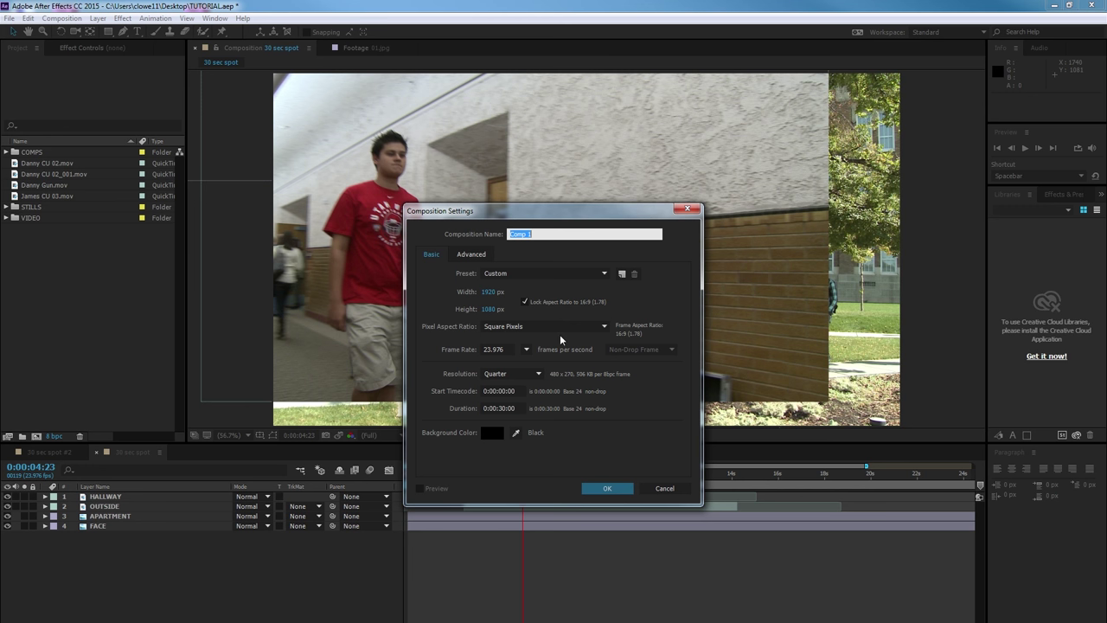
pyautogui.click(662, 487)
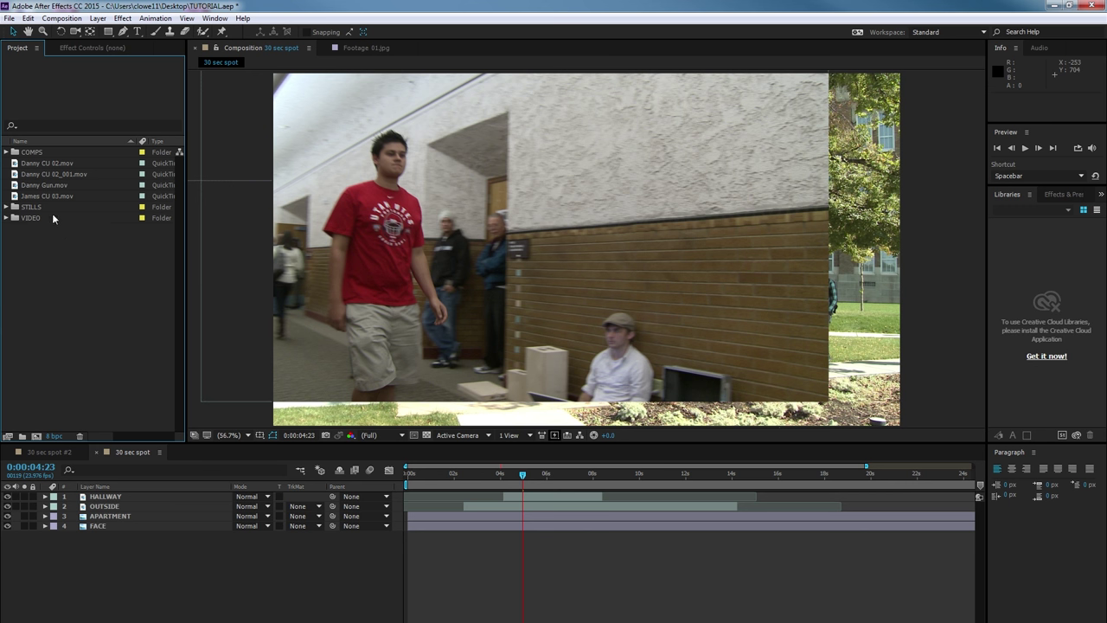
# Check the details of the four imported clips and create a new composition from James CU 03.mov with matching settings
pyautogui.click(41, 163)
pyautogui.click(46, 173)
pyautogui.click(49, 185)
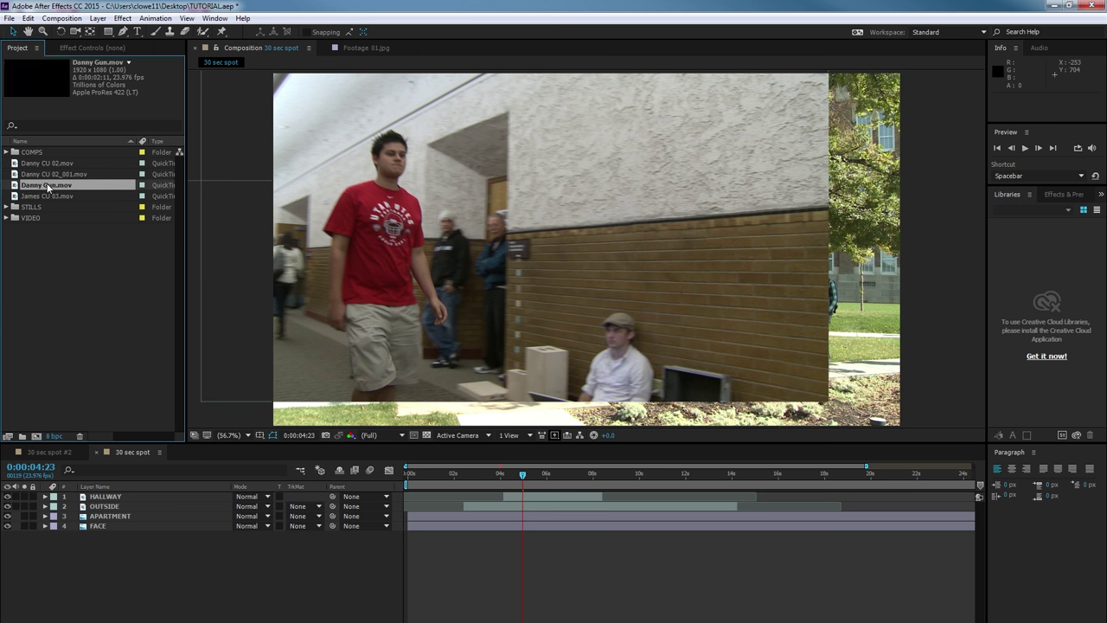
pyautogui.click(52, 197)
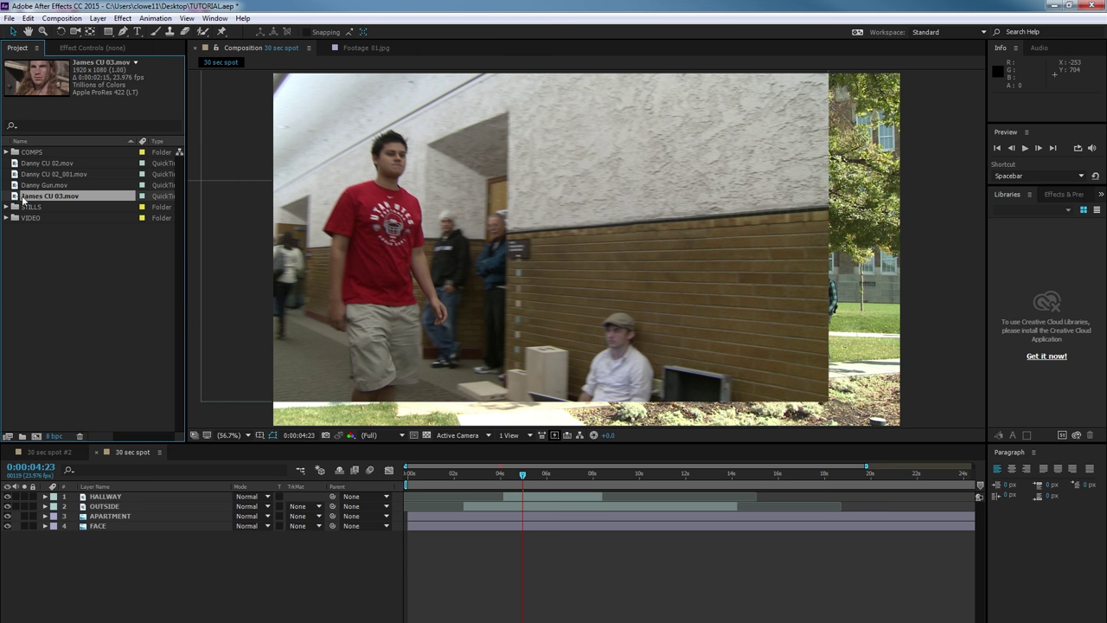
pyautogui.moveTo(23, 199); pyautogui.dragTo(37, 437)
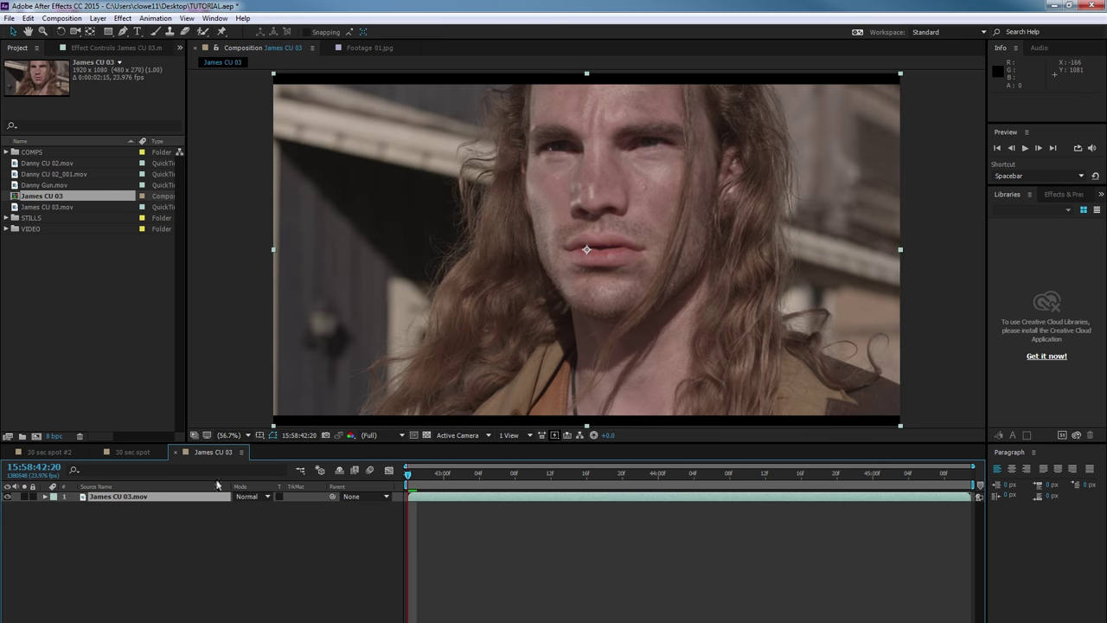
# Scrub through and preview the James CU 03 composition
pyautogui.moveTo(440, 475); pyautogui.dragTo(845, 476)
pyautogui.press('space')
pyautogui.click(260, 511)
pyautogui.click(31, 270)
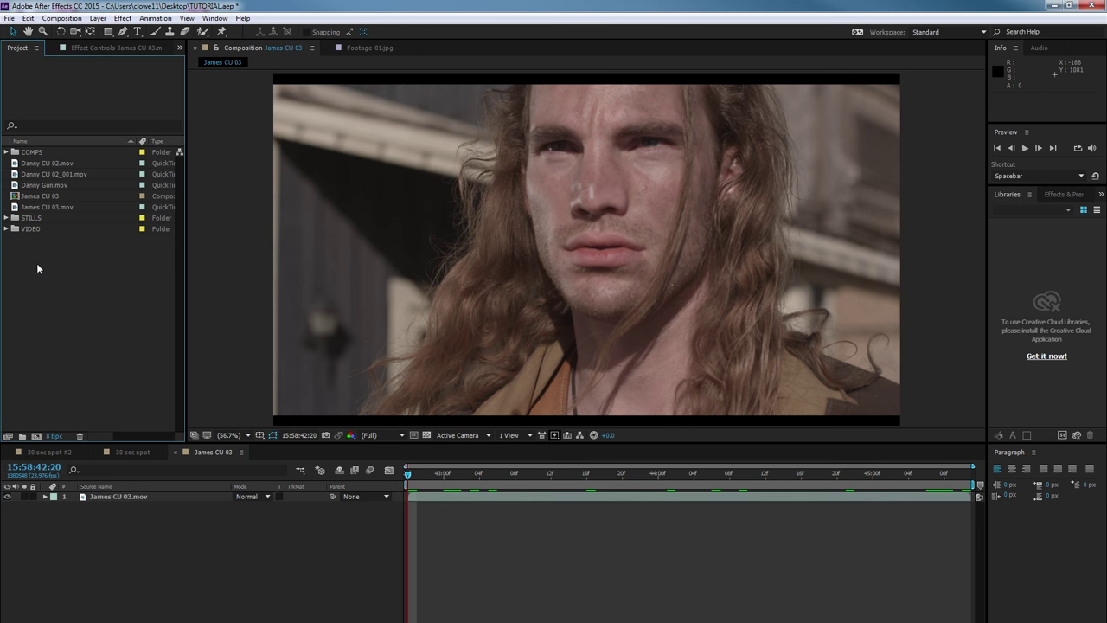
# Set the James CU 03 composition's duration to 30 seconds and shift its clip one frame earlier
pyautogui.click(27, 199)
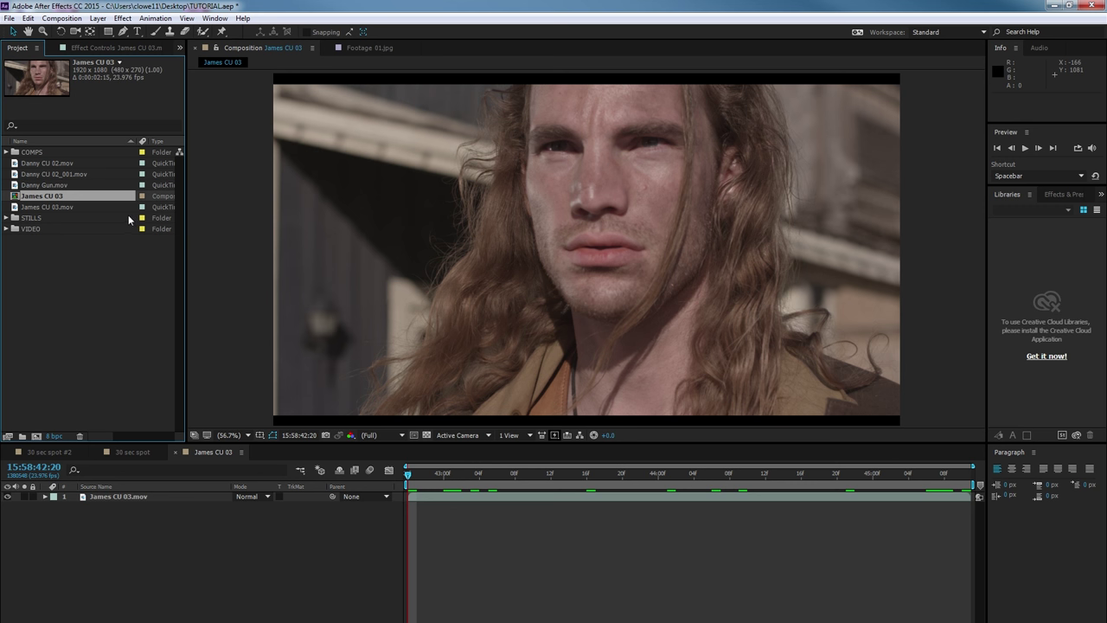
pyautogui.click(91, 247)
pyautogui.click(46, 196)
pyautogui.rightClick(47, 195)
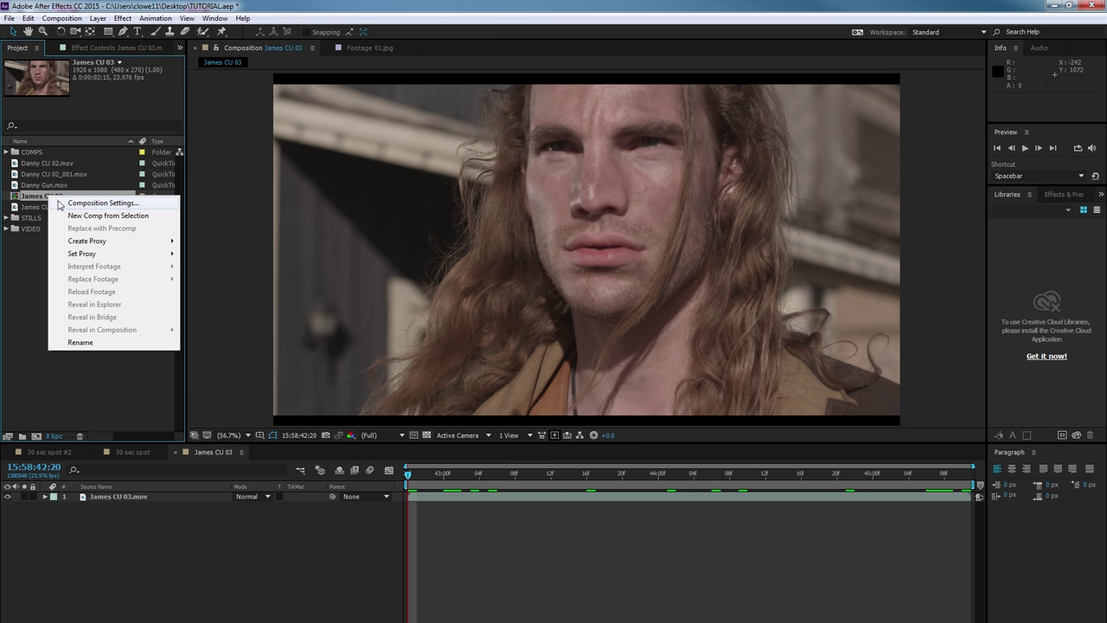
pyautogui.click(104, 203)
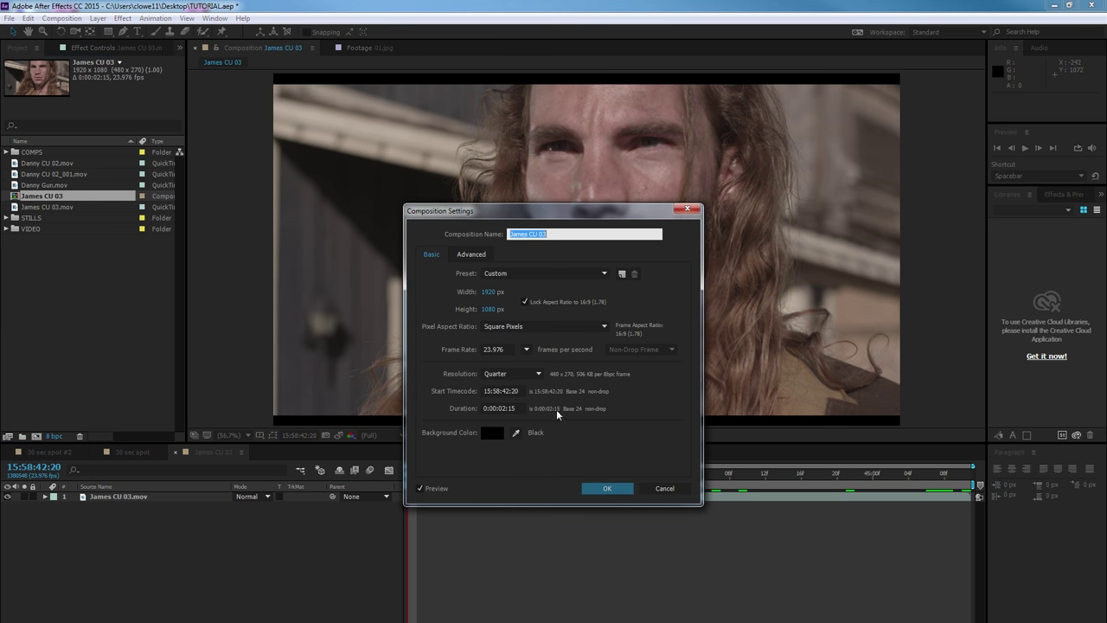
pyautogui.click(504, 408)
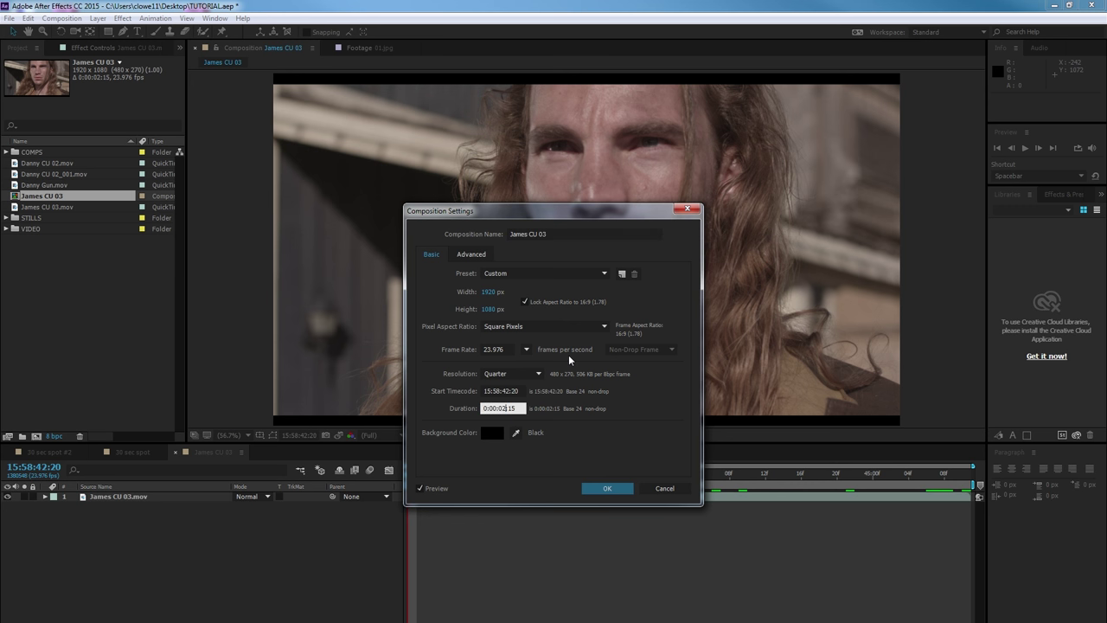
pyautogui.press('BackSpace')
pyautogui.write('30')
pyautogui.click(607, 487)
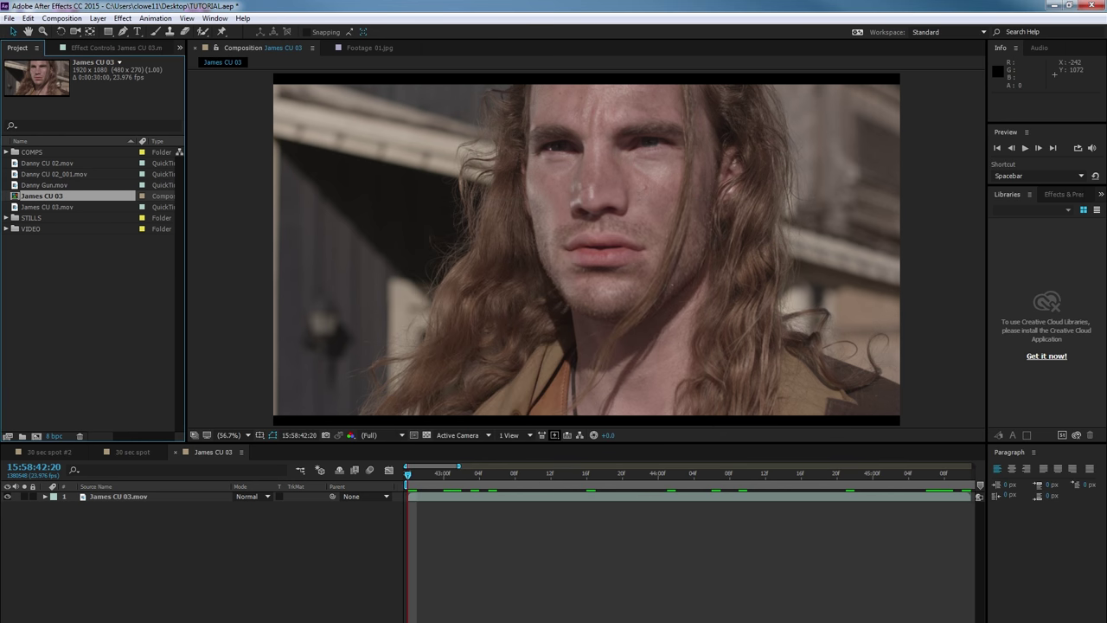
pyautogui.moveTo(458, 466); pyautogui.dragTo(974, 466)
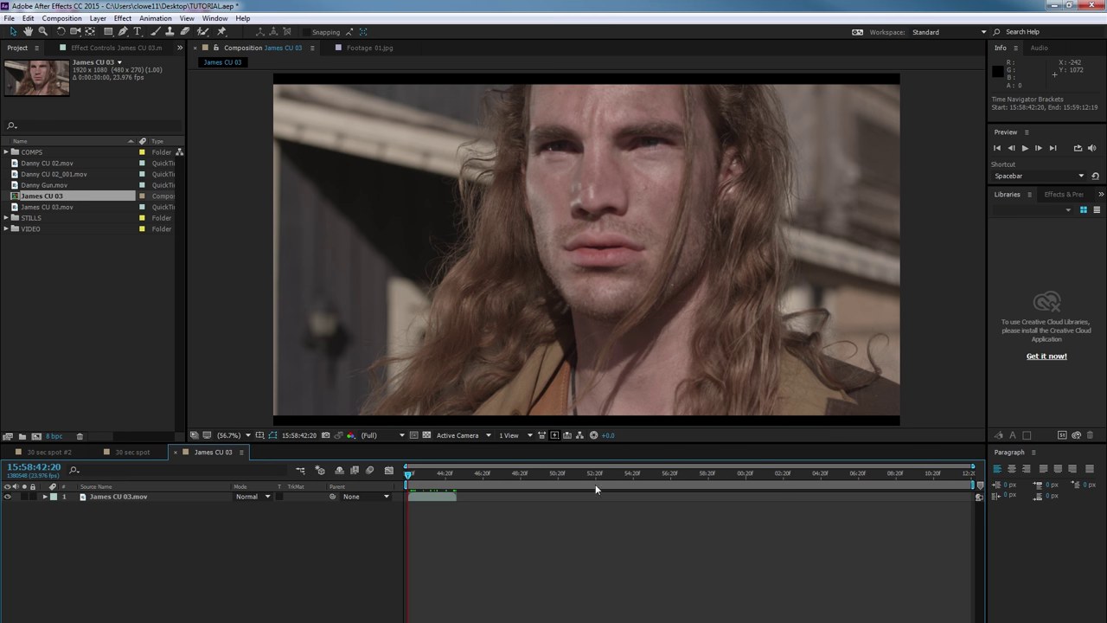
pyautogui.moveTo(424, 499)
pyautogui.mouseDown()
pyautogui.moveTo(433, 502)
pyautogui.moveTo(422, 497)
pyautogui.mouseUp()
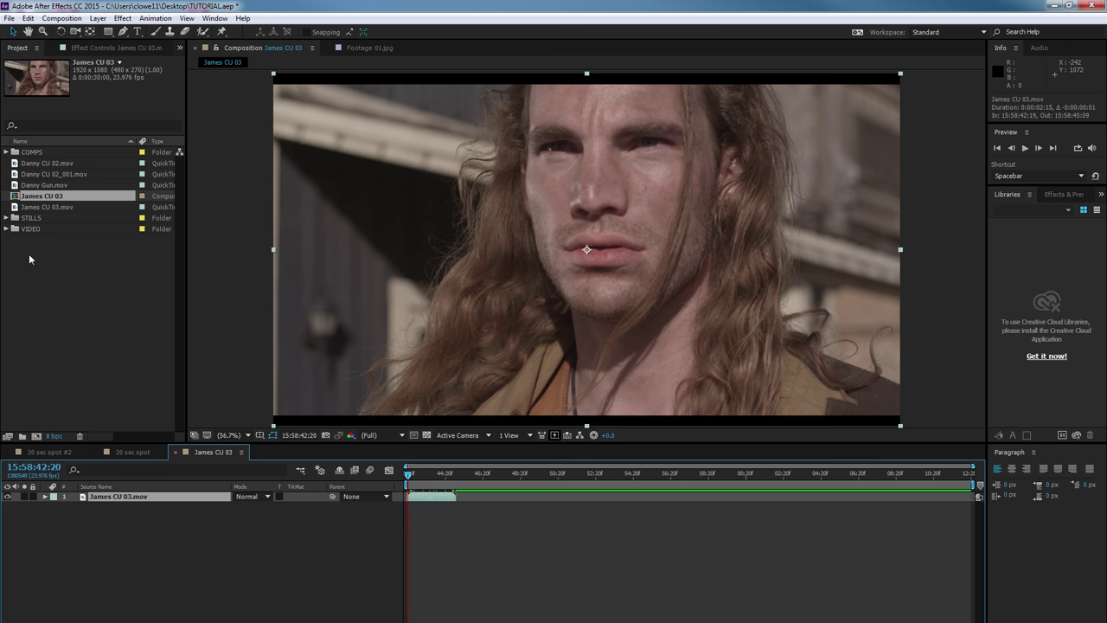
# Set the James CU 03 composition's start timecode to 0 and return the current time to the beginning after scrubbing
pyautogui.rightClick(14, 201)
pyautogui.click(63, 200)
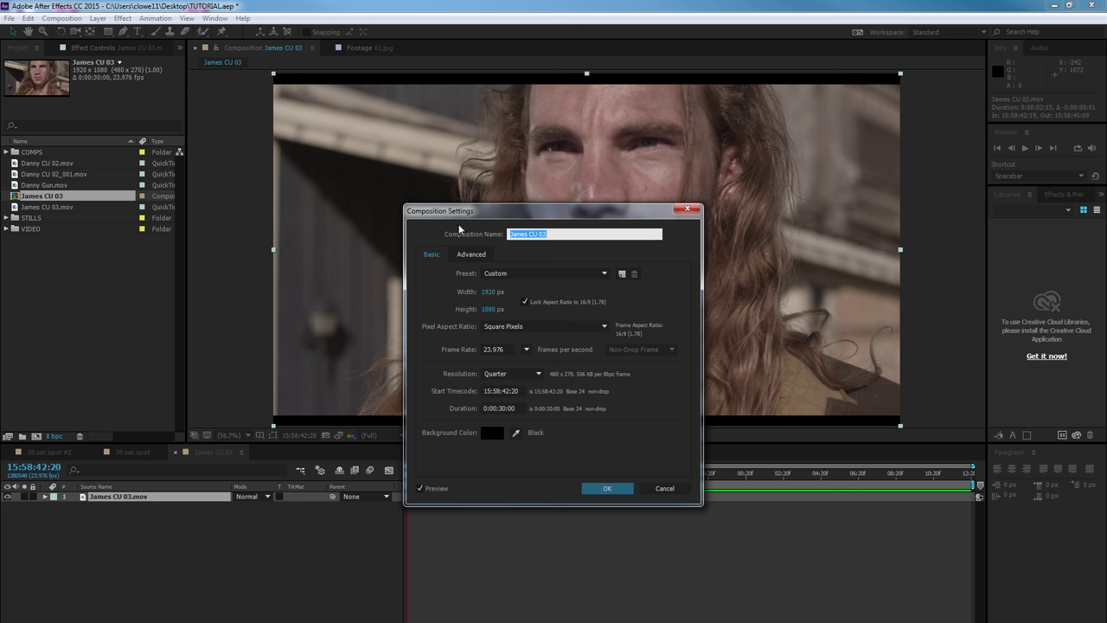
pyautogui.click(521, 391)
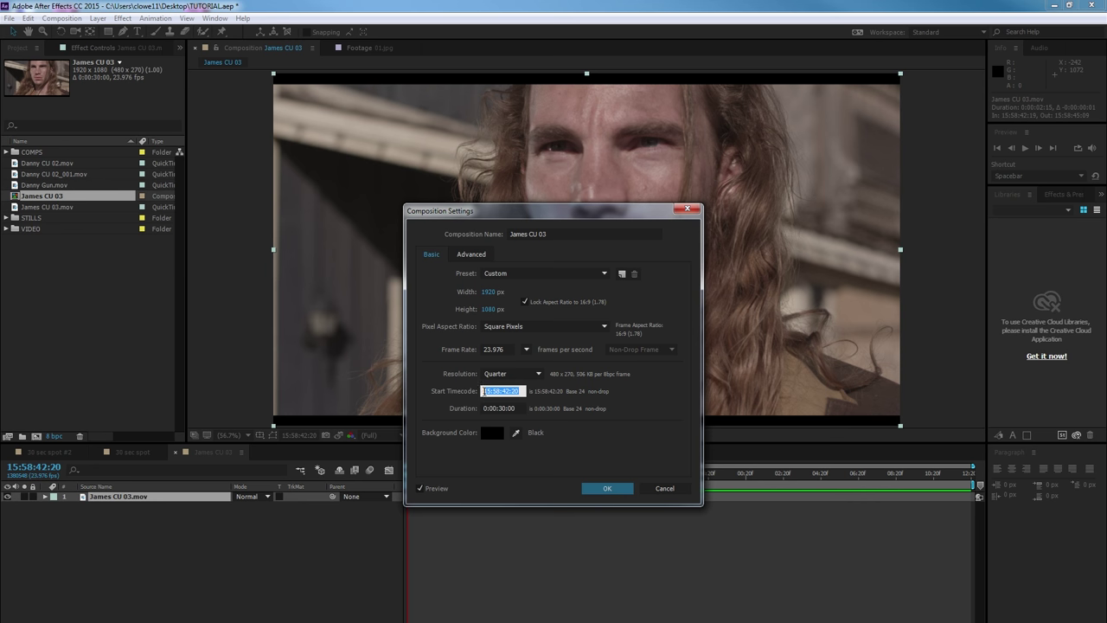
pyautogui.write('0')
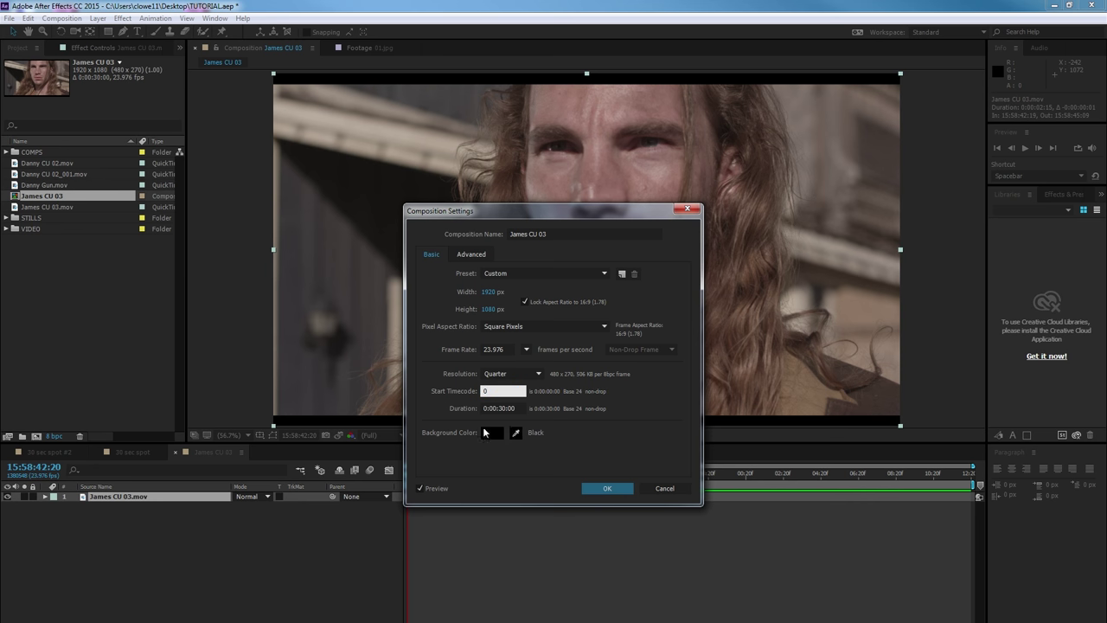
pyautogui.press('Tab')
pyautogui.click(607, 489)
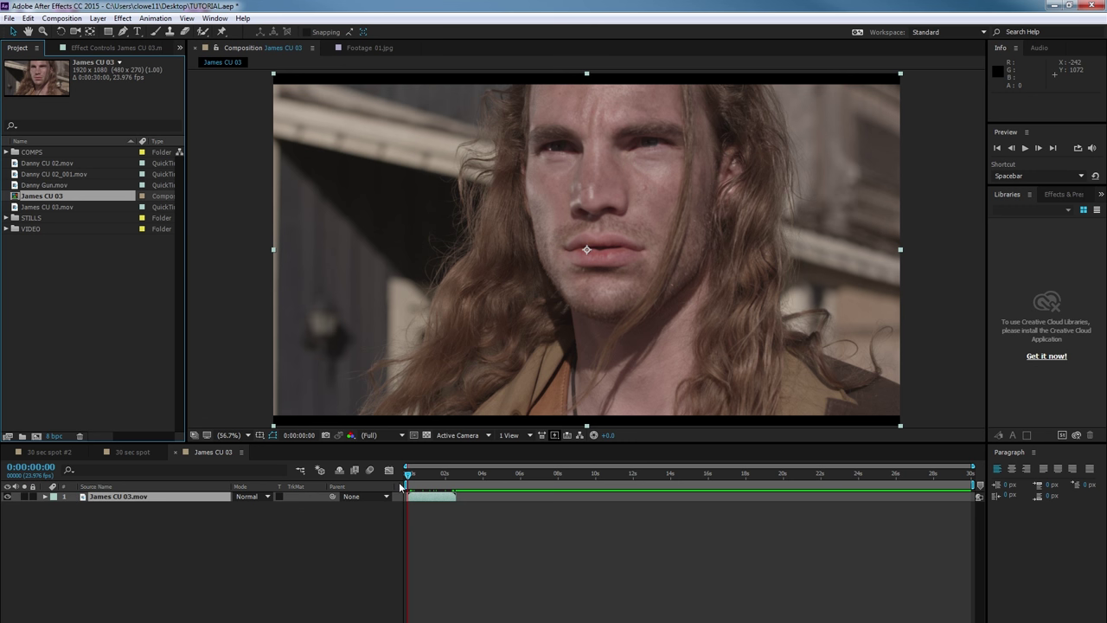
pyautogui.moveTo(415, 478); pyautogui.dragTo(972, 475)
pyautogui.press('Home')
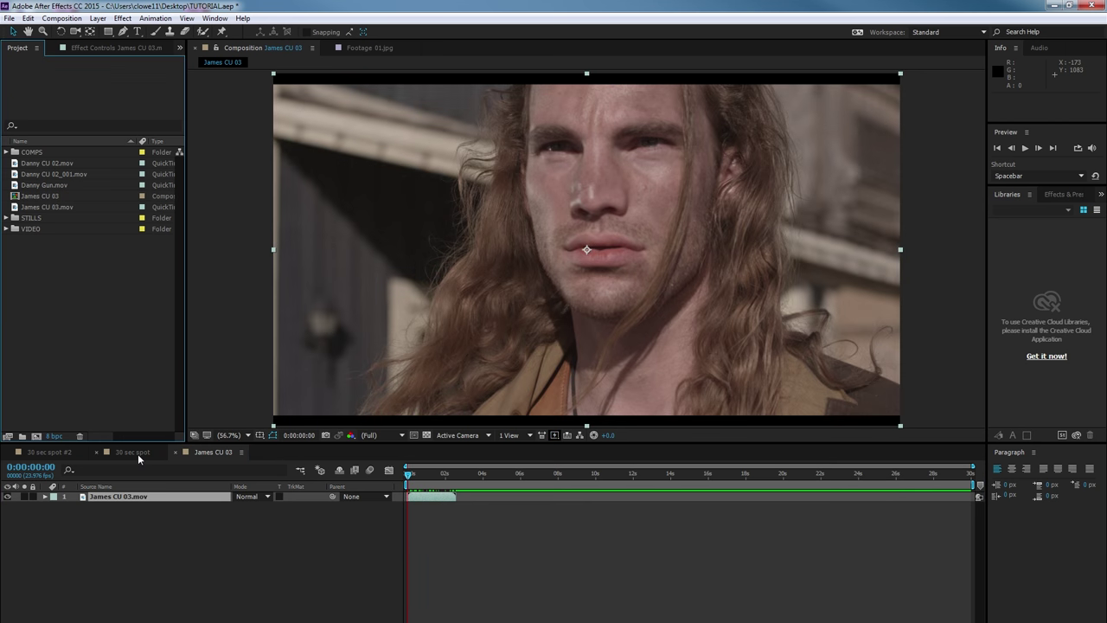
# Rename the James CU 03 composition to WESTERN COMP and move it into the COMPS folder
pyautogui.click(24, 197)
pyautogui.press('Return')
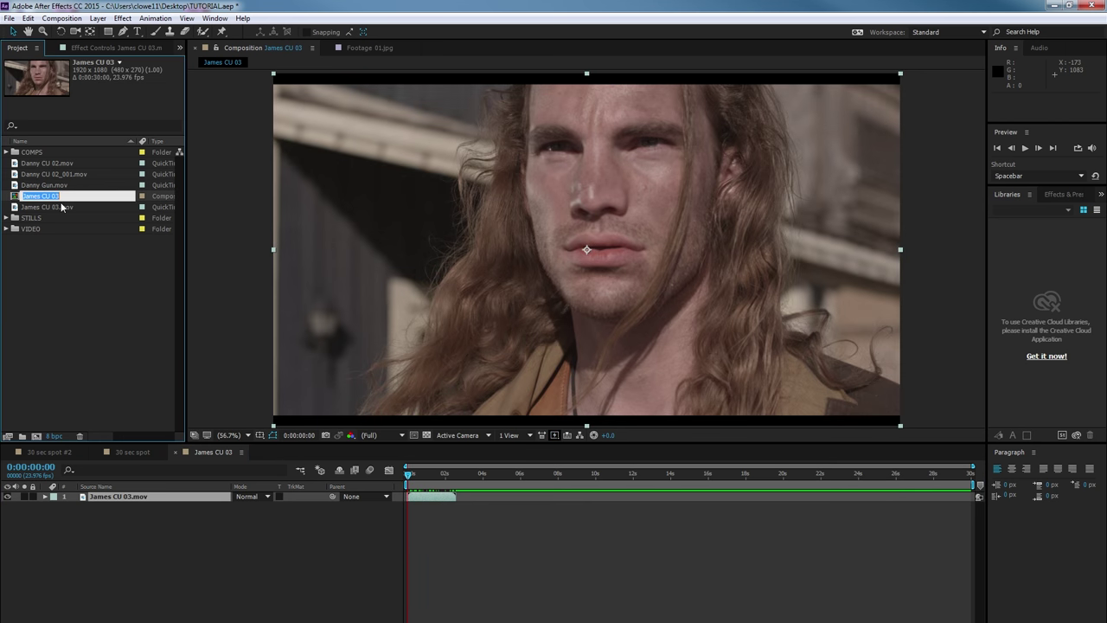
pyautogui.write('WESTERN COMP')
pyautogui.press('Return')
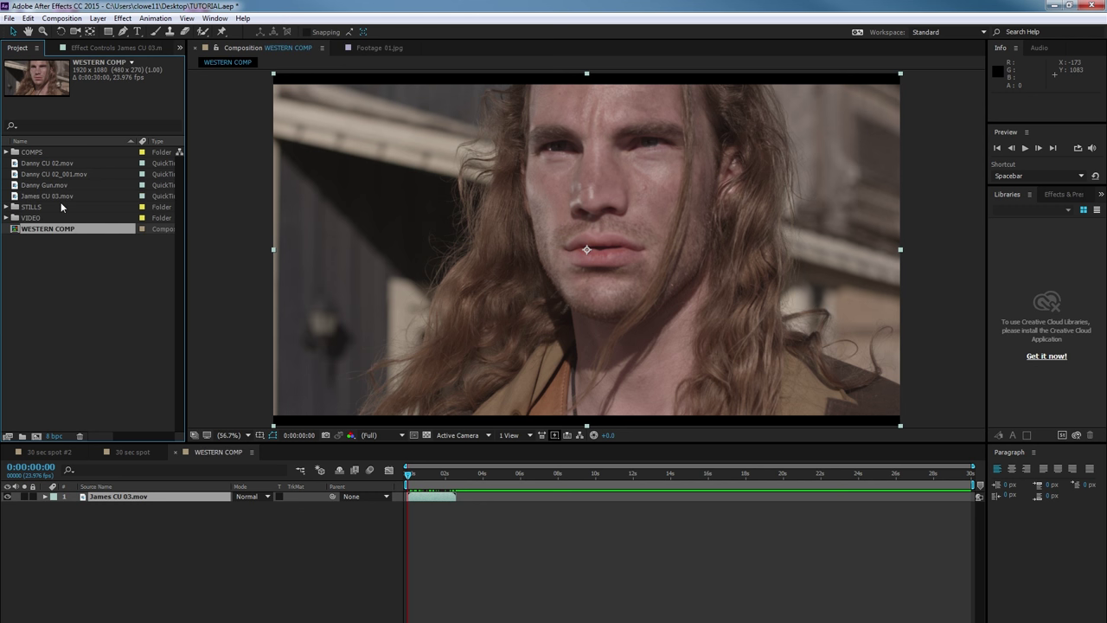
pyautogui.moveTo(15, 237); pyautogui.dragTo(26, 153)
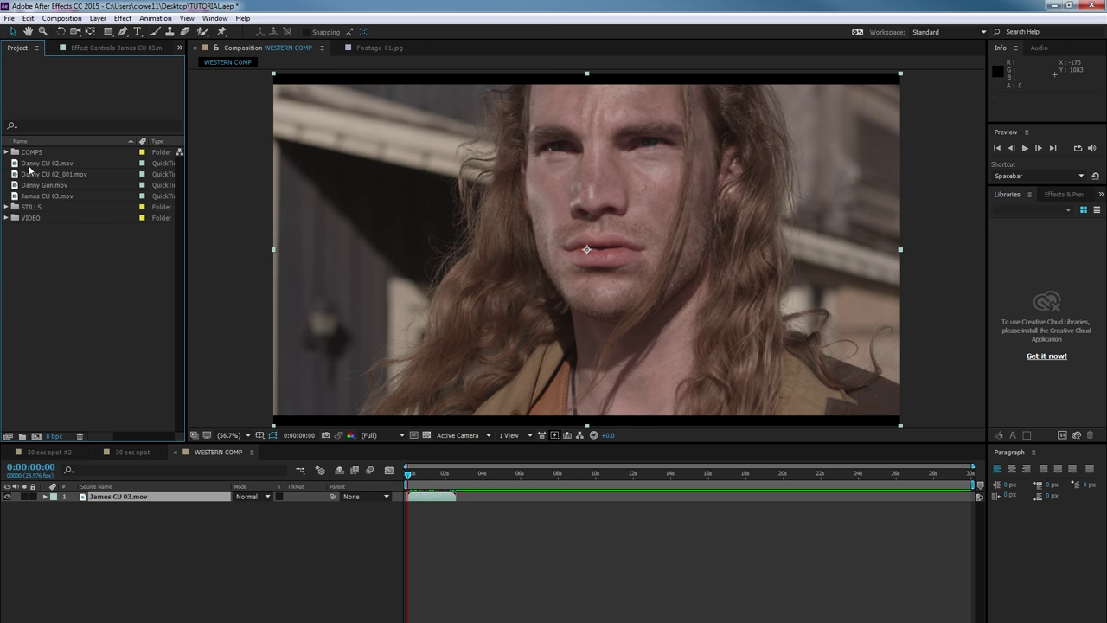
# Move the three Danny clips and James CU 03.mov into the VIDEO folder and check the folder's contents
pyautogui.click(35, 164)
pyautogui.keyDown('shift'); pyautogui.click(59, 194); pyautogui.keyUp('shift')
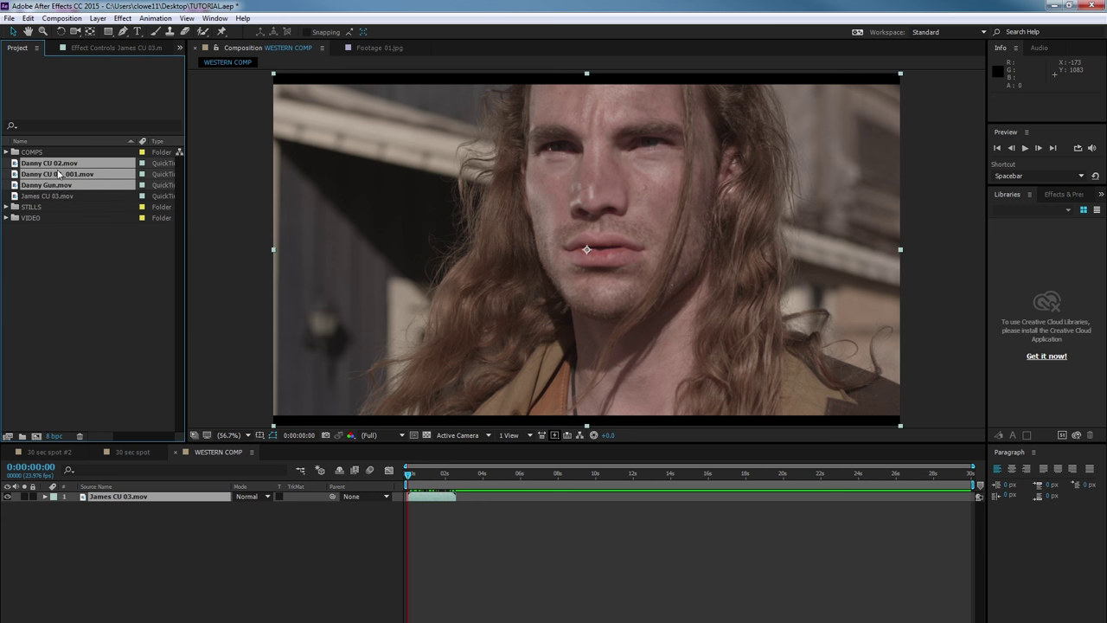
pyautogui.moveTo(52, 176); pyautogui.dragTo(48, 211)
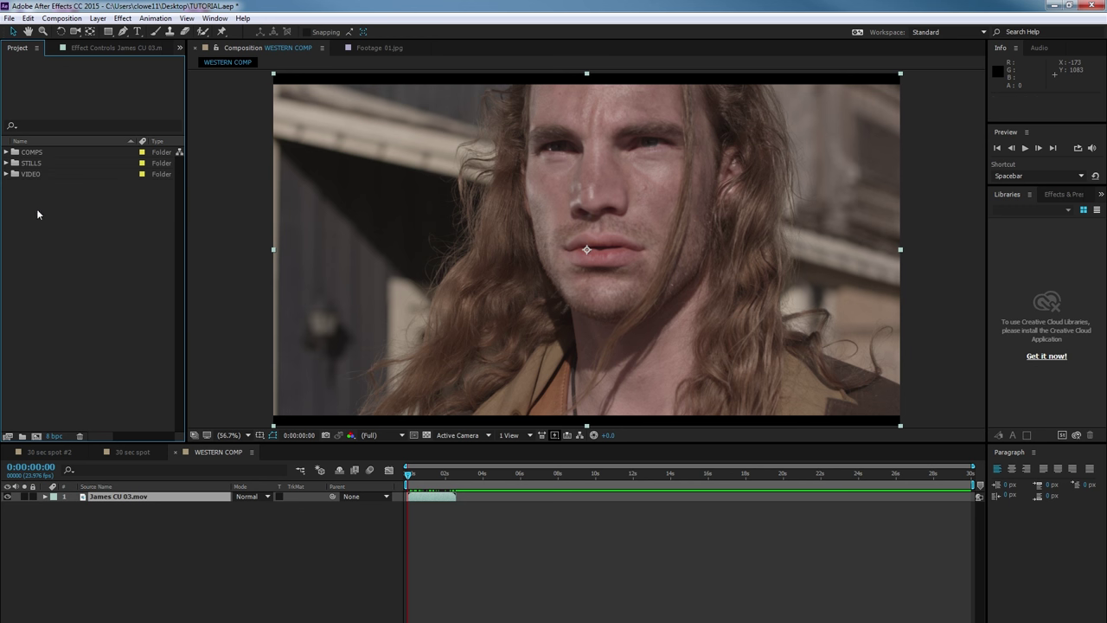
pyautogui.click(6, 174)
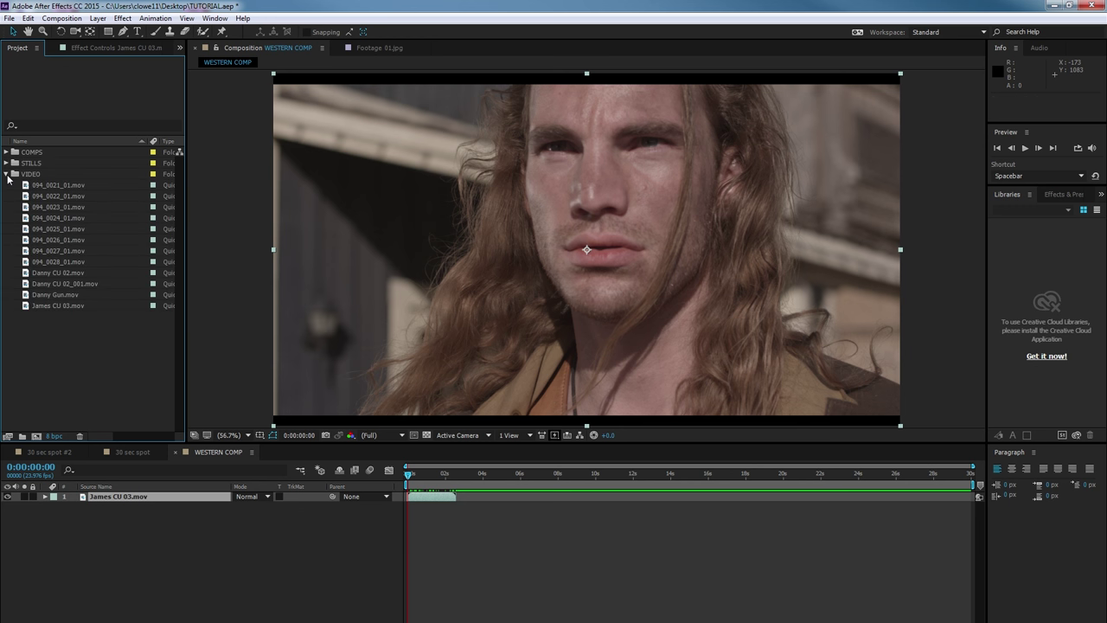
pyautogui.click(7, 174)
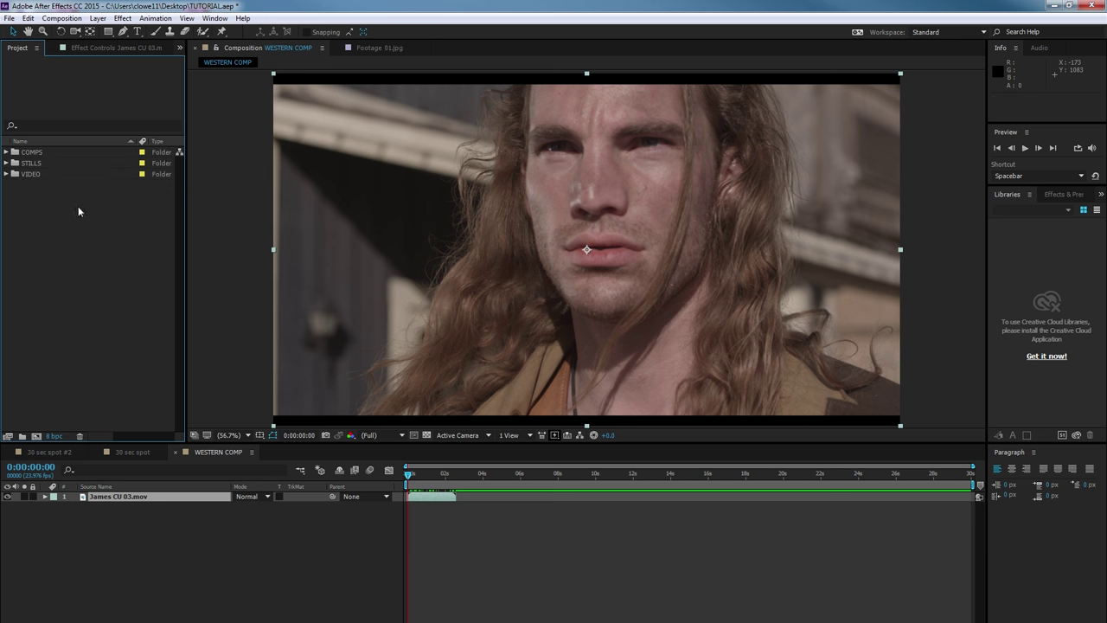
# Expand the COMPS folder and inspect the details of its compositions 30 sec spot, 30 sec spot #2 and WESTERN COMP
pyautogui.click(6, 152)
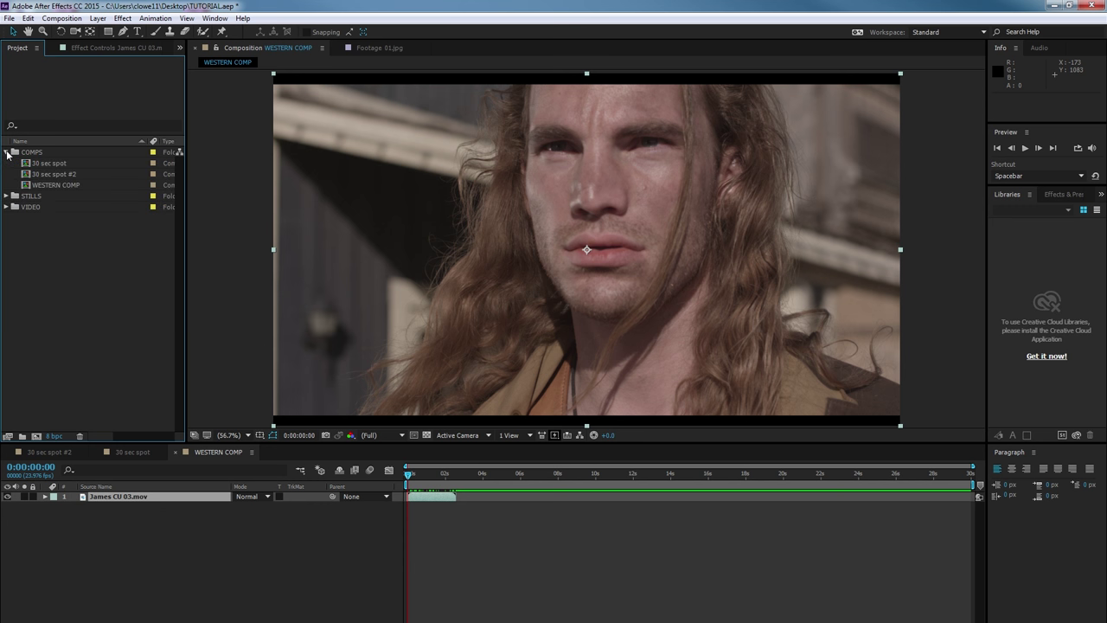
pyautogui.click(54, 177)
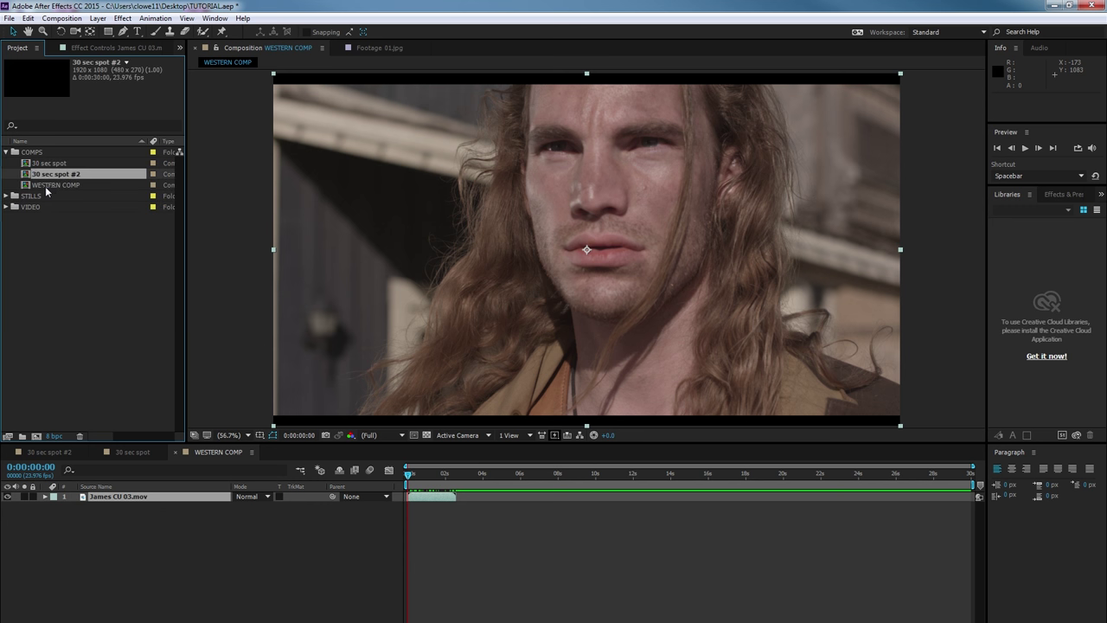
pyautogui.click(44, 185)
pyautogui.click(38, 164)
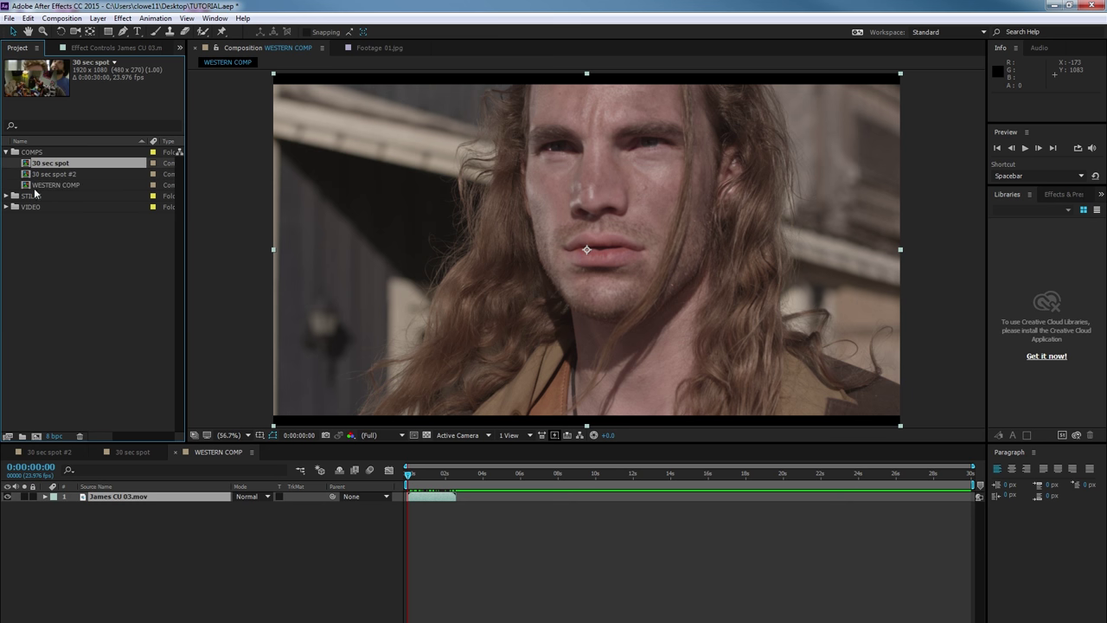
# Switch to the 30 sec spot composition and move the current time to 0:00:02:15
pyautogui.click(132, 451)
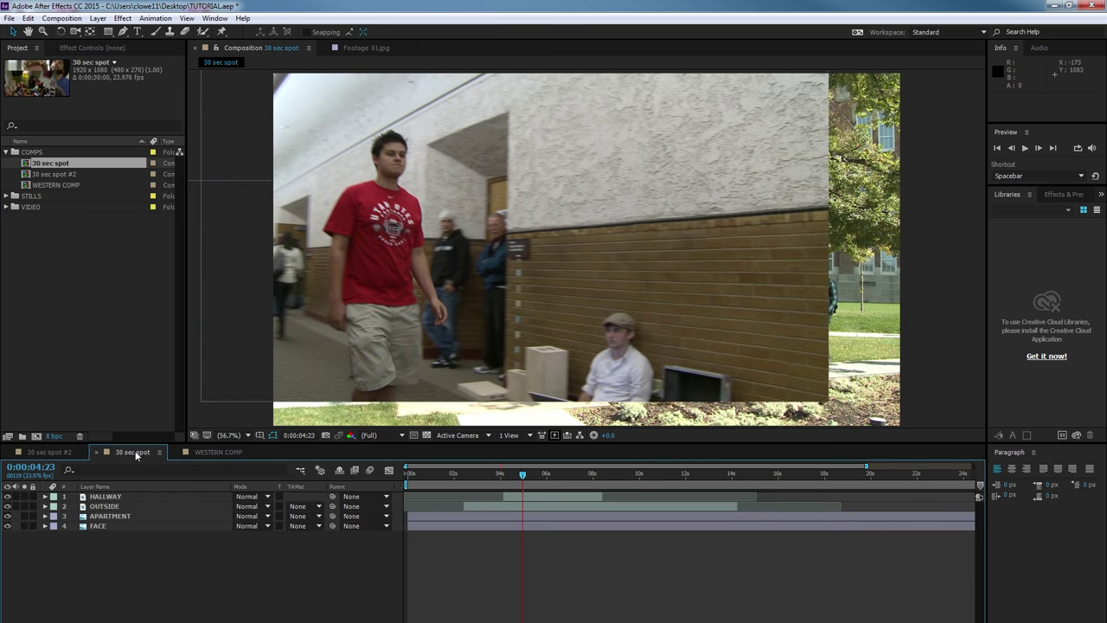
pyautogui.moveTo(529, 471); pyautogui.dragTo(468, 506)
pyautogui.click(527, 475)
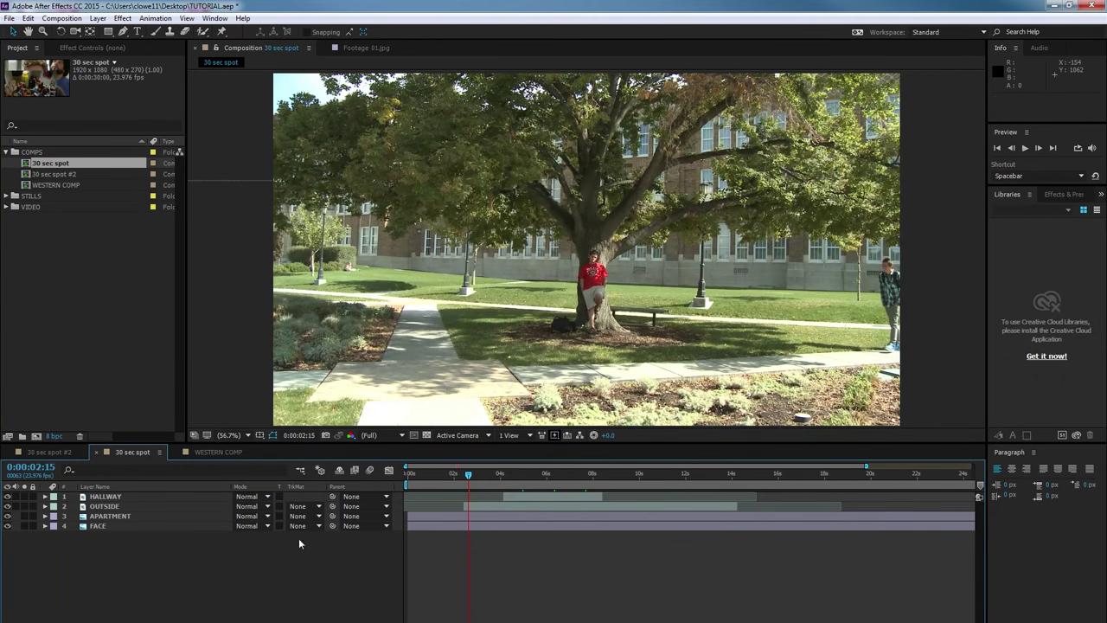
pyautogui.click(110, 516)
pyautogui.click(173, 565)
# Advance the current time six frames to 0:00:02:21 and select the OUTSIDE layer
pyautogui.press('pagedown')
pyautogui.press('pagedown')
pyautogui.press('pagedown')
pyautogui.press('pagedown')
pyautogui.press('pagedown')
pyautogui.press('pagedown')
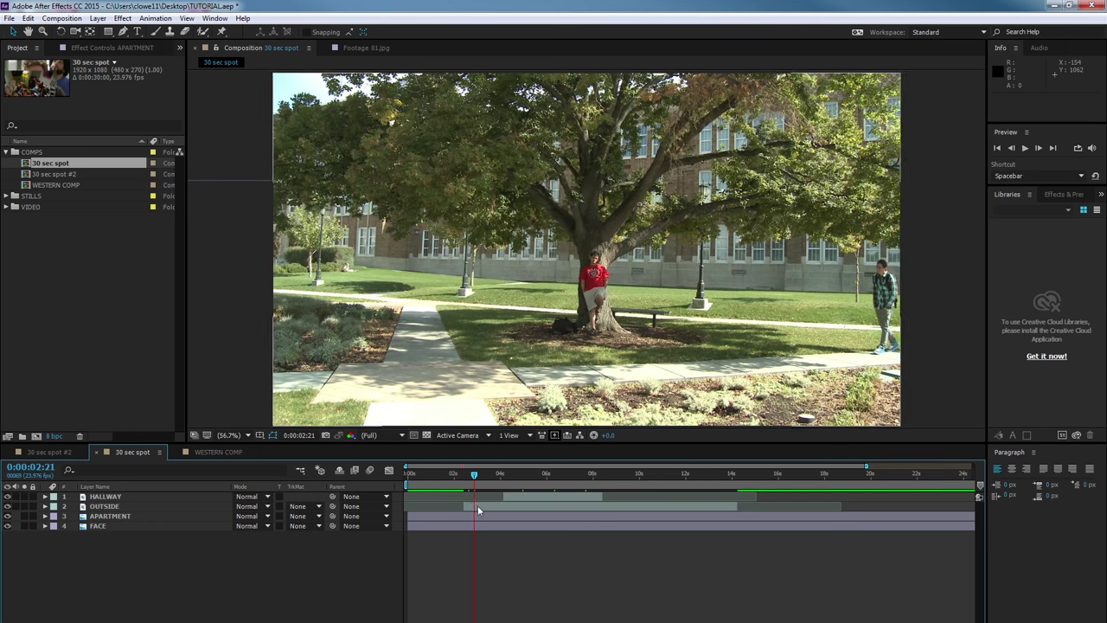
pyautogui.click(208, 506)
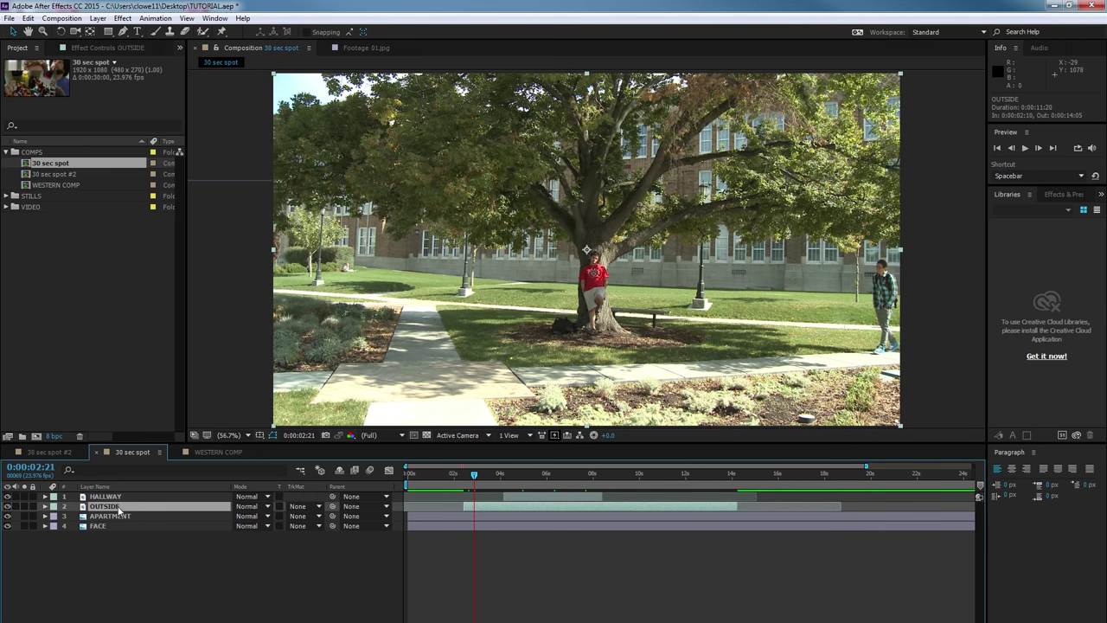
# Scale the OUTSIDE layer to 49% and, at 0:00:04:18, scale the HALLWAY layer to 44%
pyautogui.press('s')
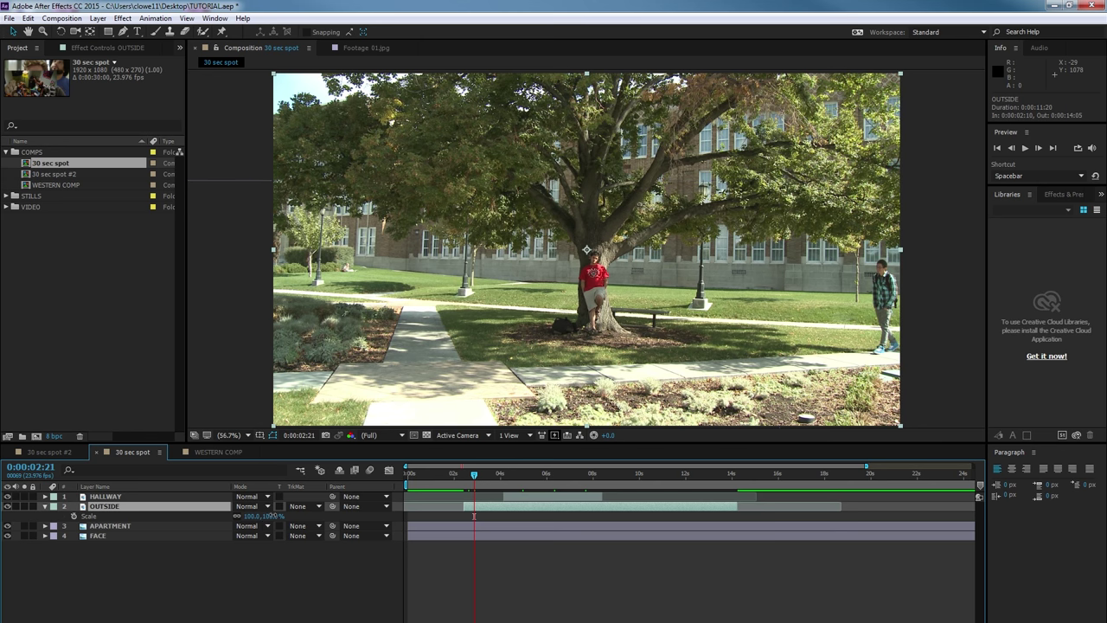
pyautogui.moveTo(271, 516); pyautogui.dragTo(322, 514)
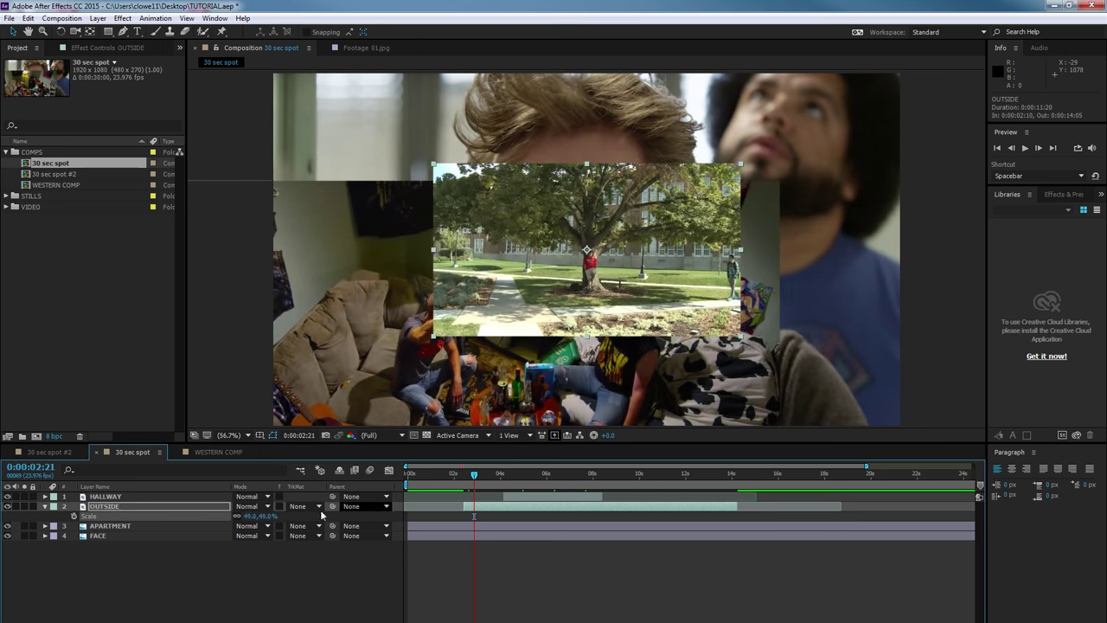
pyautogui.moveTo(407, 466); pyautogui.dragTo(421, 466)
pyautogui.click(495, 474)
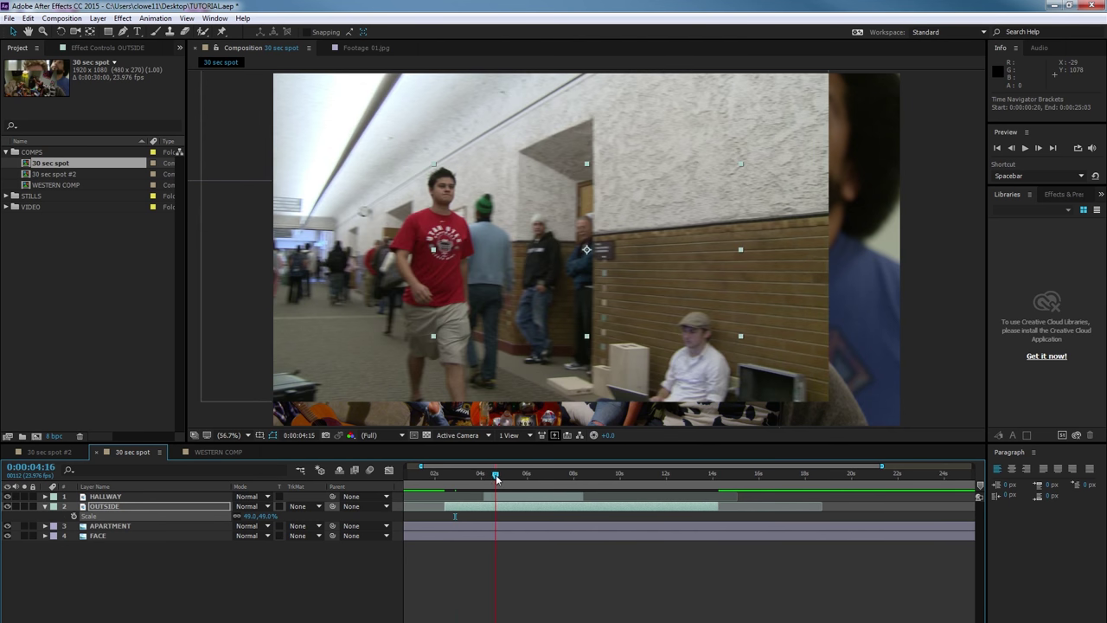
pyautogui.moveTo(496, 474); pyautogui.dragTo(498, 474)
pyautogui.click(121, 487)
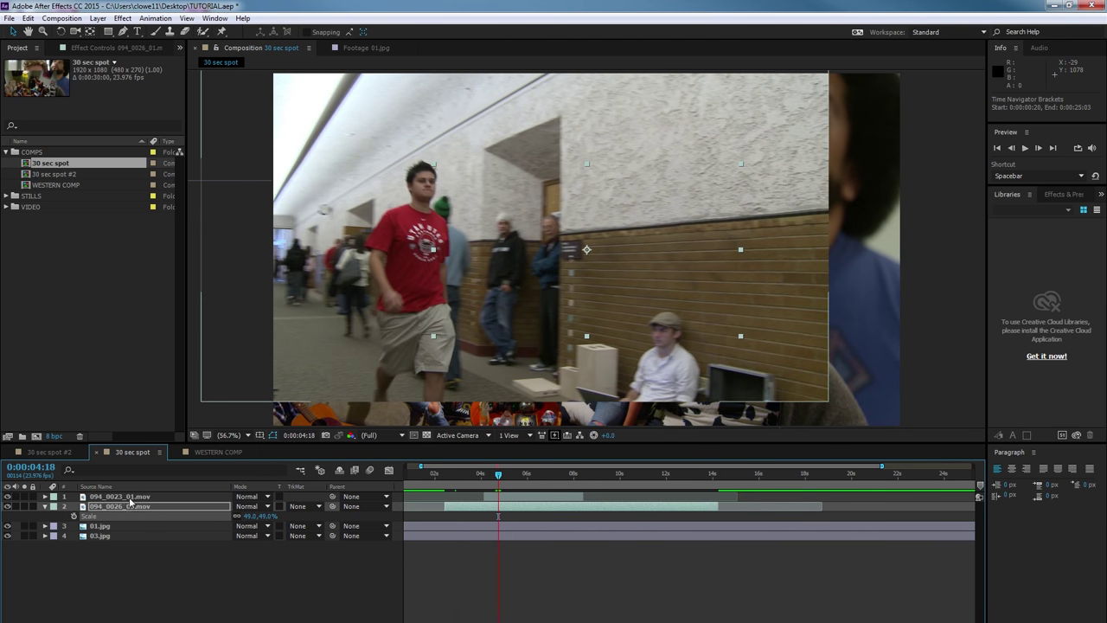
pyautogui.click(129, 498)
pyautogui.press('s')
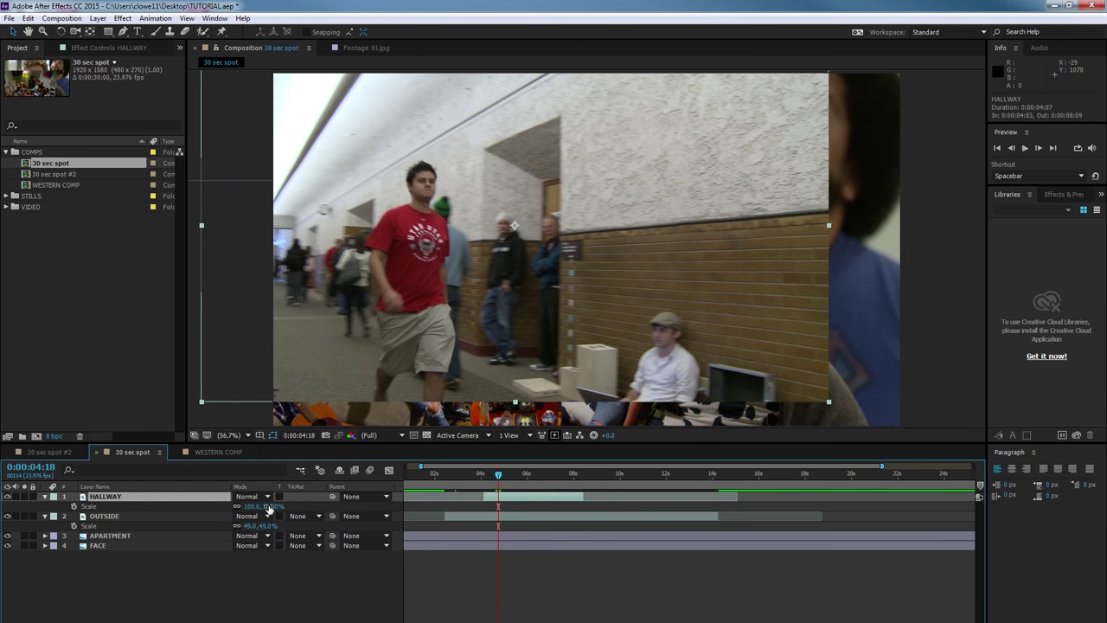
pyautogui.moveTo(265, 507); pyautogui.dragTo(216, 508)
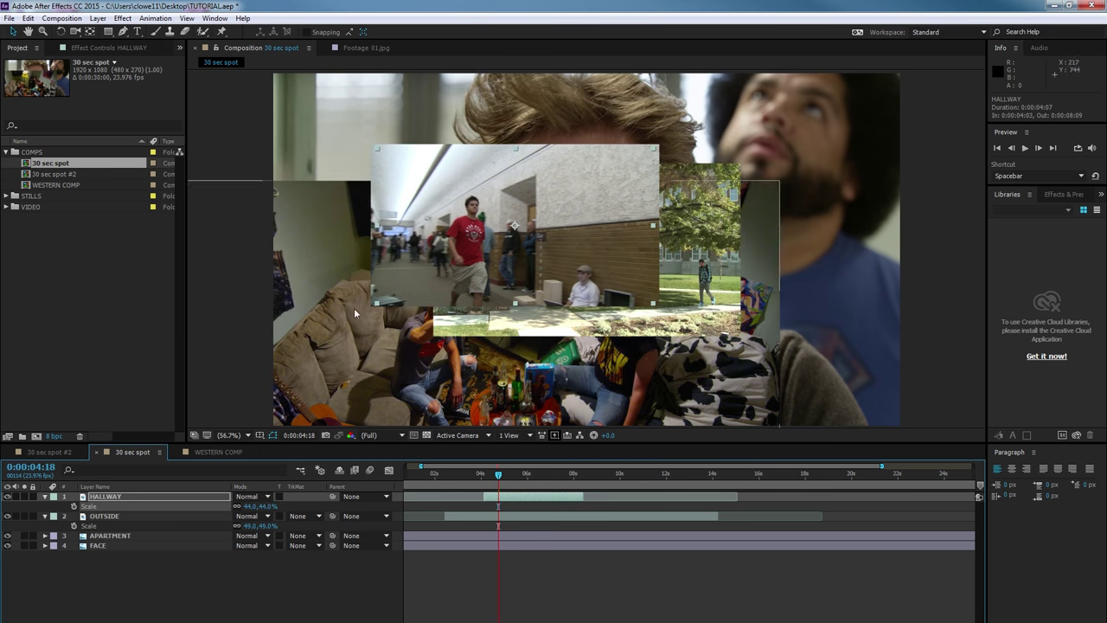
# Place HALLWAY in the frame's upper right, OUTSIDE in its upper left and APARTMENT along its lower edge, and preview the layout
pyautogui.moveTo(421, 279); pyautogui.dragTo(755, 152)
pyautogui.click(535, 250)
pyautogui.moveTo(535, 250); pyautogui.dragTo(405, 173)
pyautogui.moveTo(646, 346); pyautogui.dragTo(681, 452)
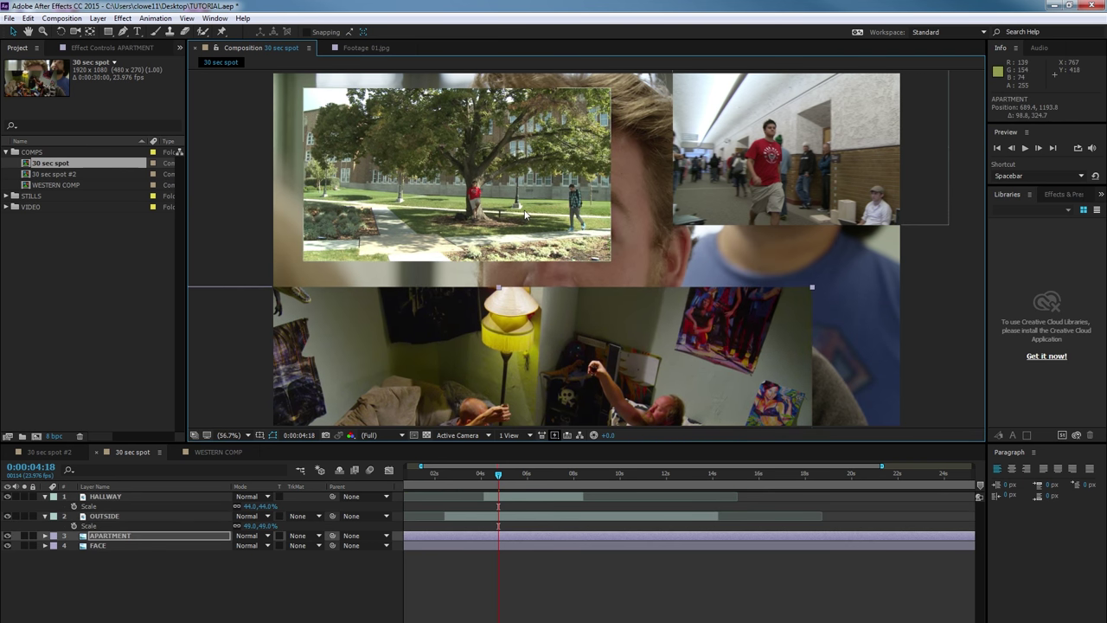
pyautogui.moveTo(485, 475); pyautogui.dragTo(439, 473)
pyautogui.press('space')
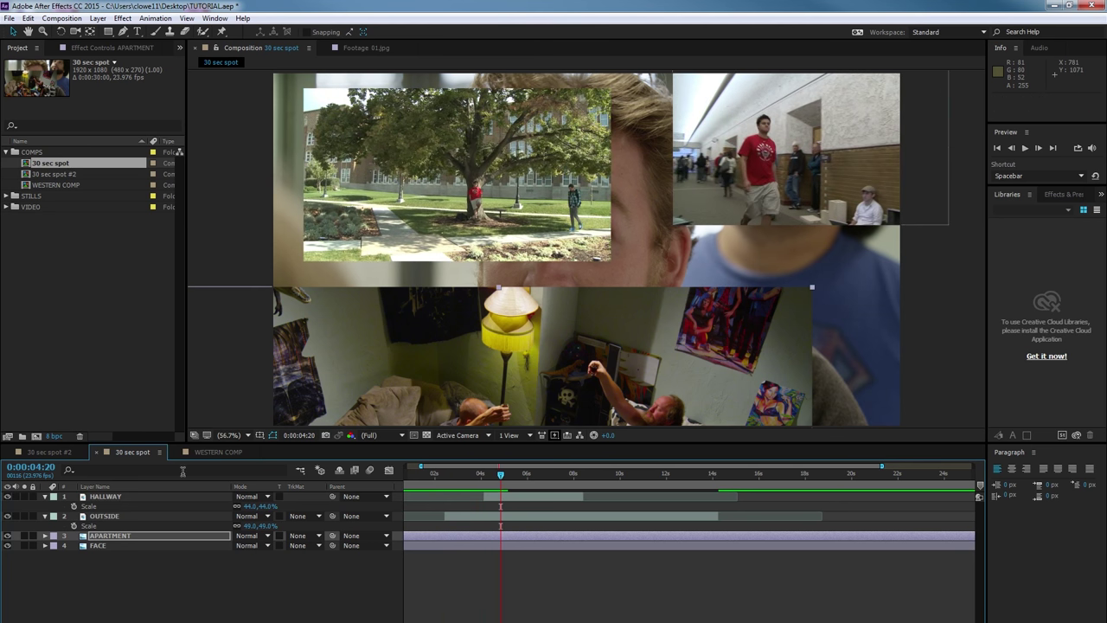
# Add Danny Gun.mov from the VIDEO folder to WESTERN COMP as the uppermost layer starting at 0:00:02:03, and preview the overlap
pyautogui.click(218, 452)
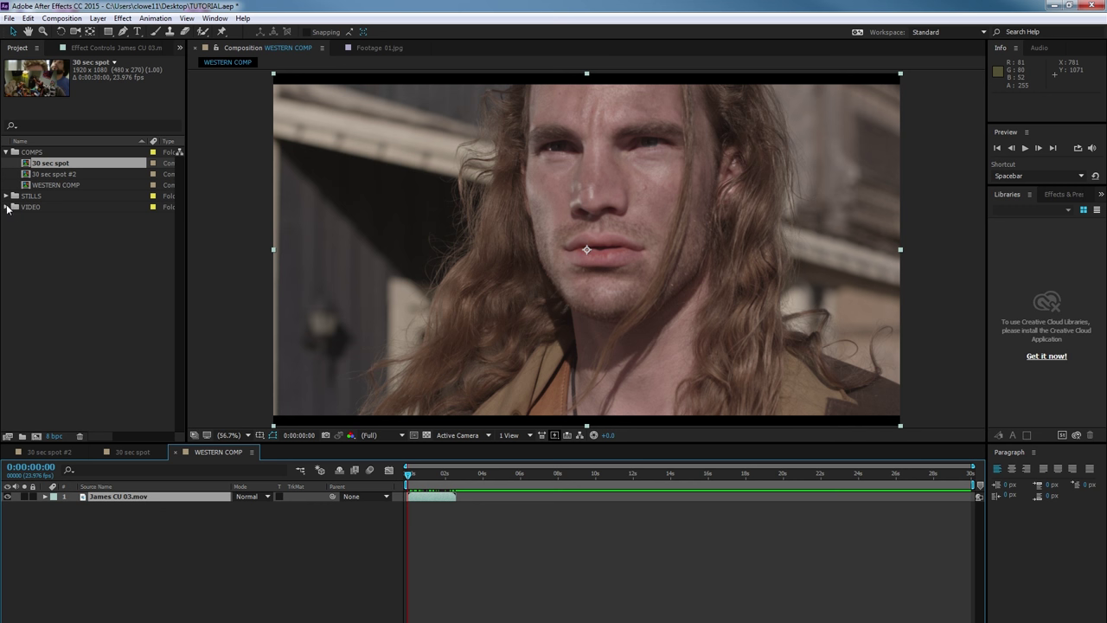
pyautogui.click(7, 206)
pyautogui.moveTo(60, 218); pyautogui.dragTo(796, 263)
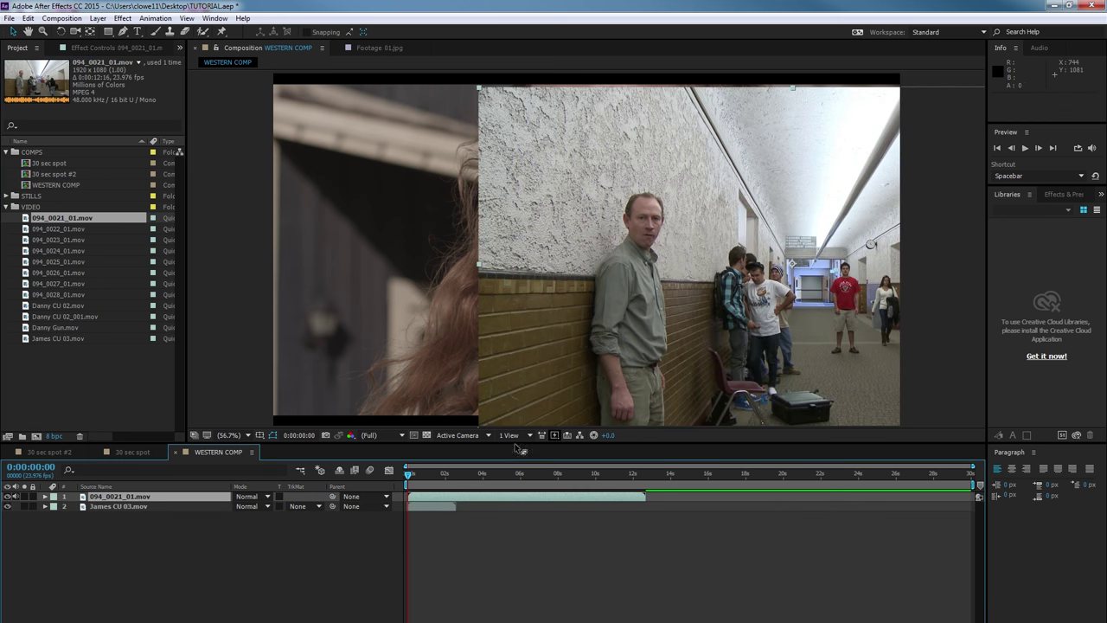
pyautogui.hotkey('ctrl', 'z')
pyautogui.moveTo(57, 327); pyautogui.dragTo(460, 497)
pyautogui.click(432, 475)
pyautogui.press('space')
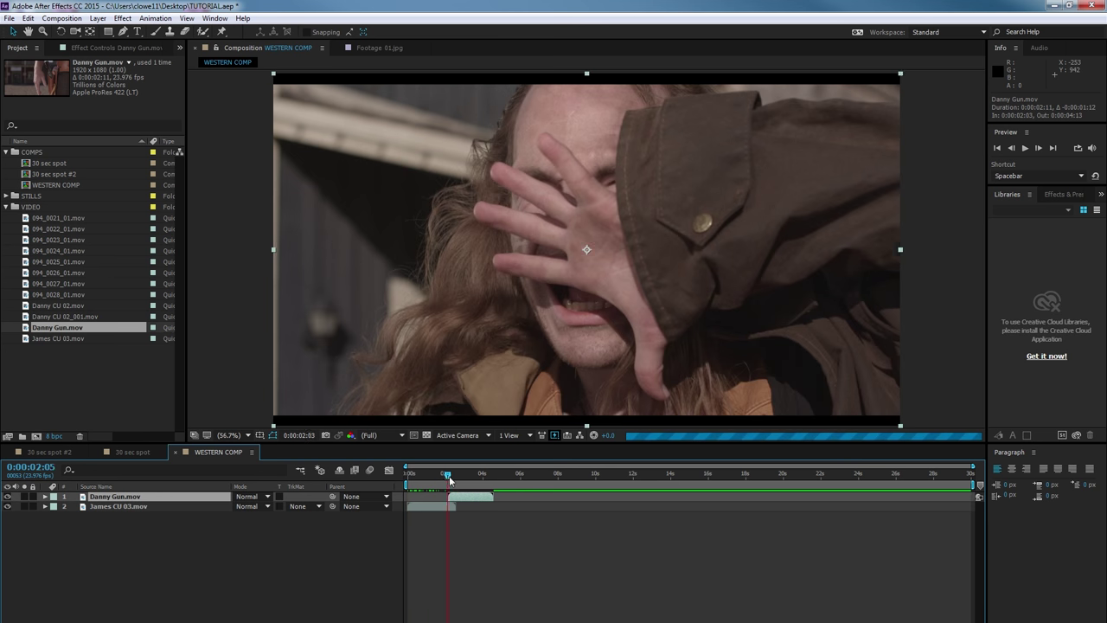
pyautogui.press('F2')
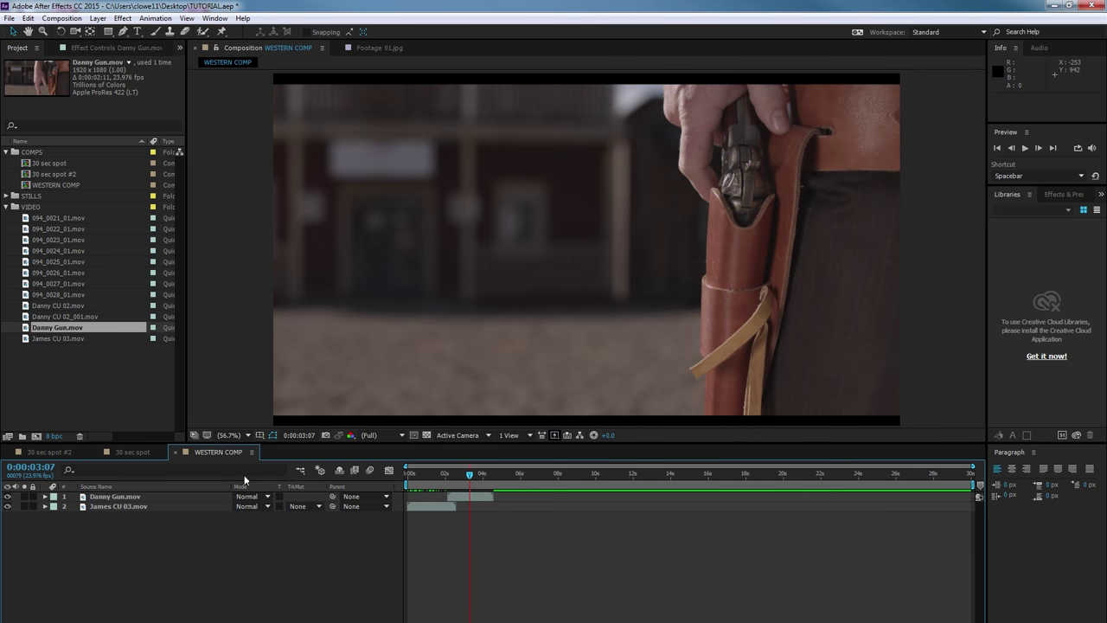
# Nest the 30 sec spot composition in WESTERN COMP beneath the two clips, starting at 0:00:03:12, and preview it
pyautogui.click(133, 455)
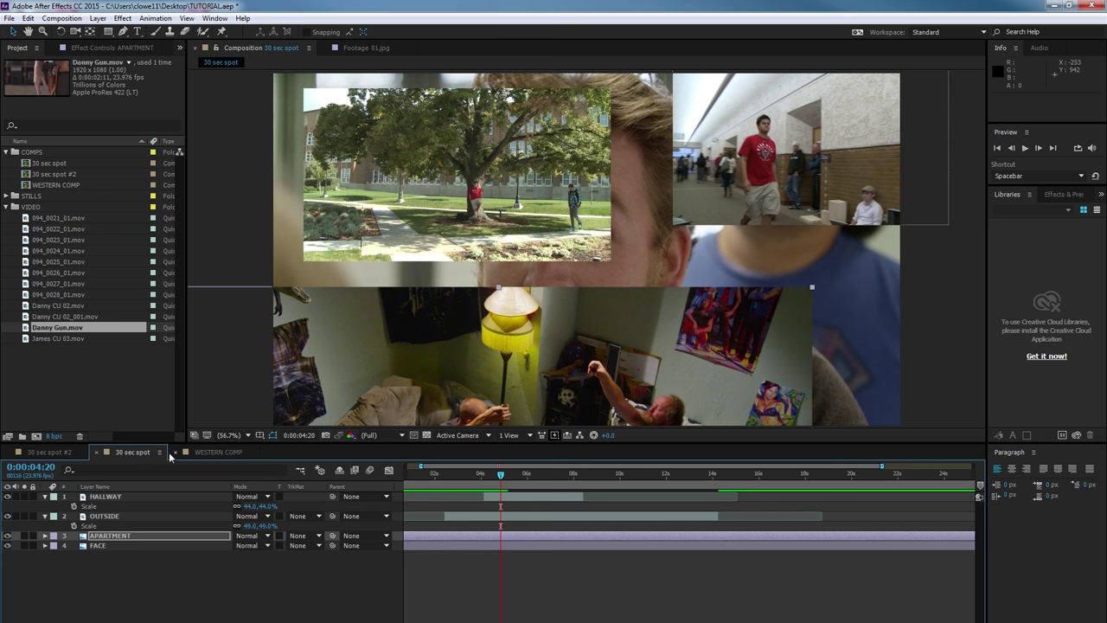
pyautogui.click(210, 452)
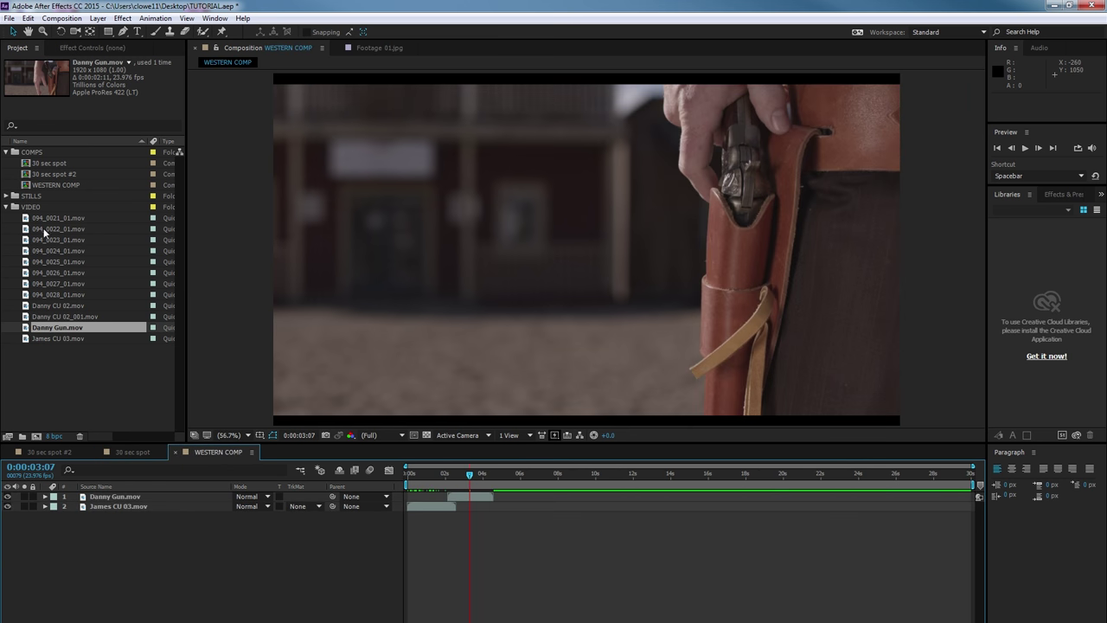
pyautogui.click(6, 207)
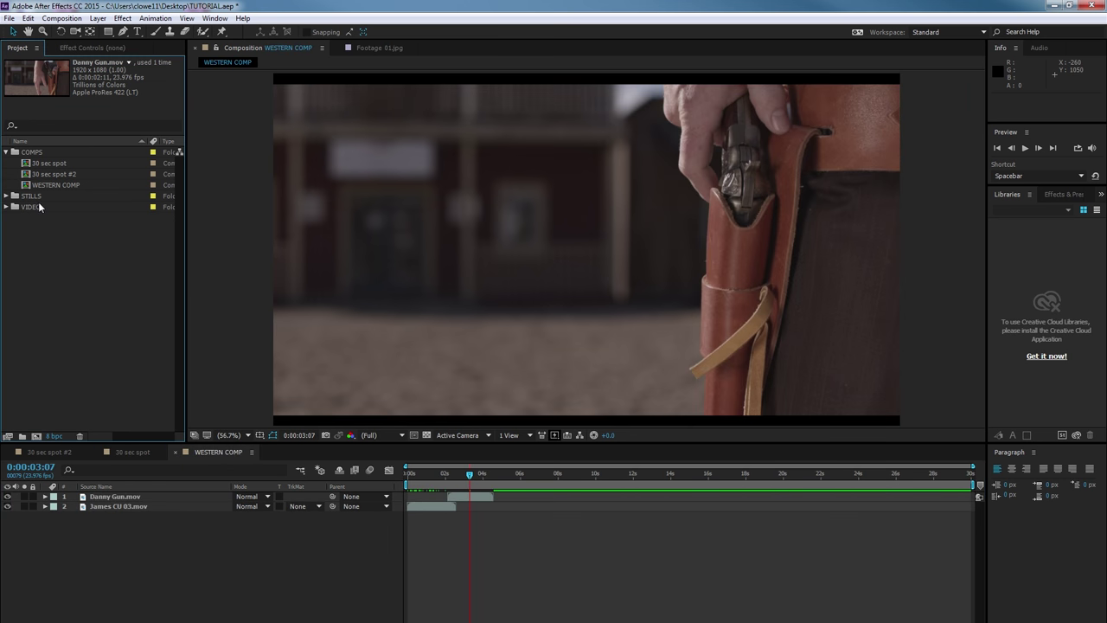
pyautogui.moveTo(41, 162); pyautogui.dragTo(185, 518)
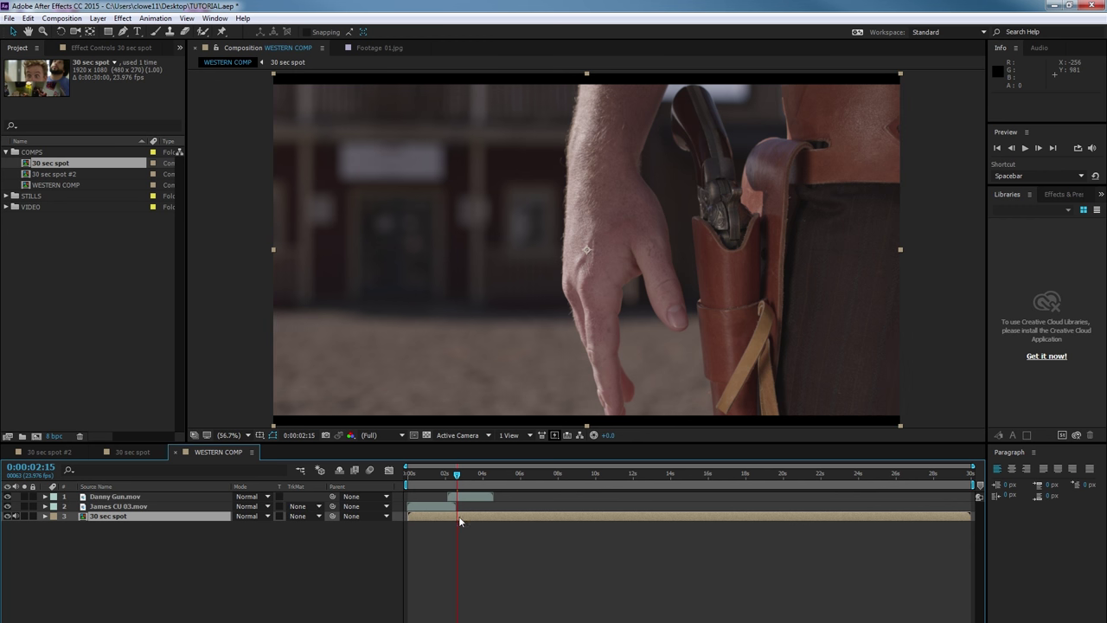
pyautogui.moveTo(458, 515); pyautogui.dragTo(523, 520)
pyautogui.moveTo(456, 474); pyautogui.dragTo(509, 486)
pyautogui.press('space')
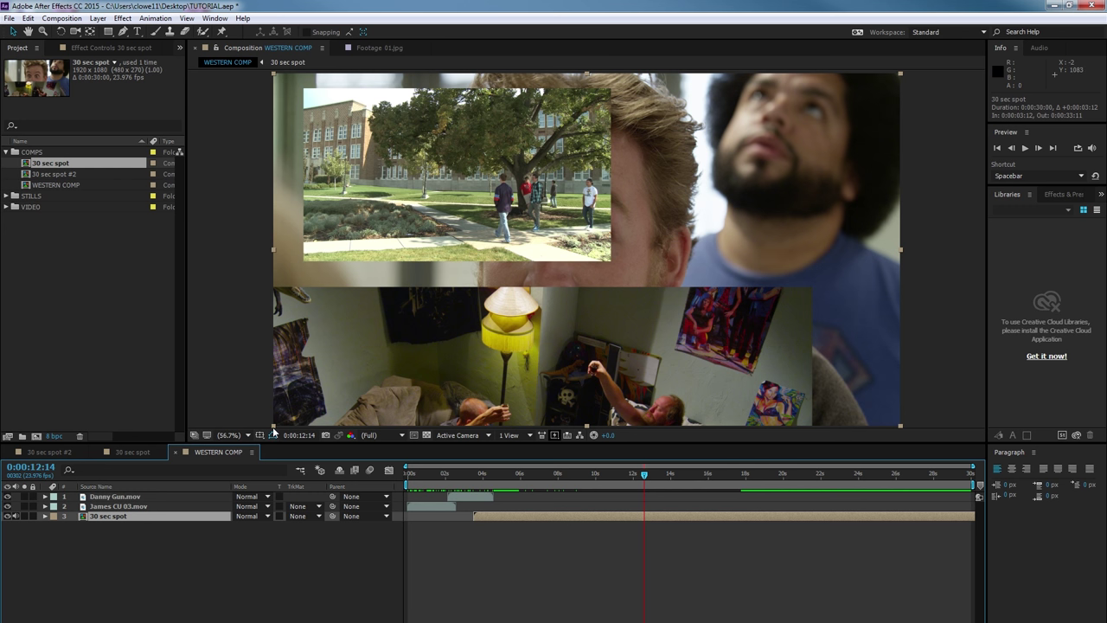
# Shrink the nested 30 sec spot layer into the frame's lower right and Danny Gun.mov into its upper left, each to about half size
pyautogui.moveTo(275, 430); pyautogui.dragTo(412, 379)
pyautogui.moveTo(473, 341); pyautogui.dragTo(615, 409)
pyautogui.click(473, 484)
pyautogui.click(657, 415)
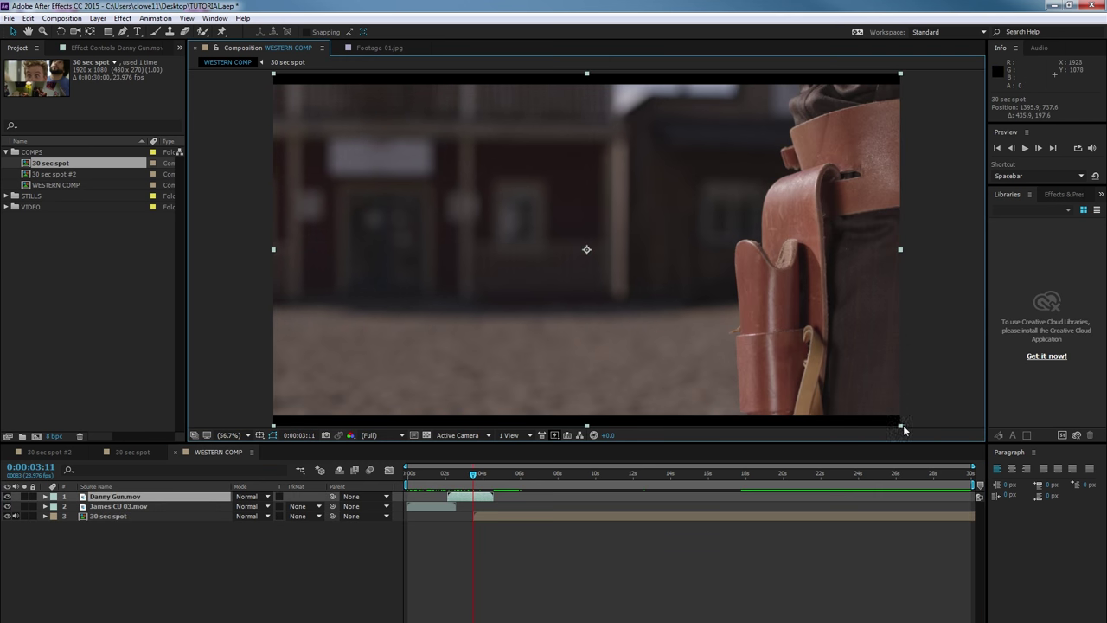
pyautogui.moveTo(899, 425); pyautogui.dragTo(753, 338)
pyautogui.moveTo(605, 277); pyautogui.dragTo(439, 198)
# Shift the nested 30 sec spot layer to start at 0:00:00:00 and shrink James CU 03.mov into the frame's lower left
pyautogui.moveTo(511, 516); pyautogui.dragTo(445, 517)
pyautogui.moveTo(448, 476)
pyautogui.mouseDown()
pyautogui.moveTo(425, 474)
pyautogui.moveTo(440, 474)
pyautogui.mouseUp()
pyautogui.click(440, 500)
pyautogui.moveTo(273, 427); pyautogui.dragTo(415, 338)
pyautogui.moveTo(460, 281); pyautogui.dragTo(328, 339)
# Preview WESTERN COMP and, at 0:00:05:19, scale the nested 30 sec spot layer to 49%
pyautogui.press('space')
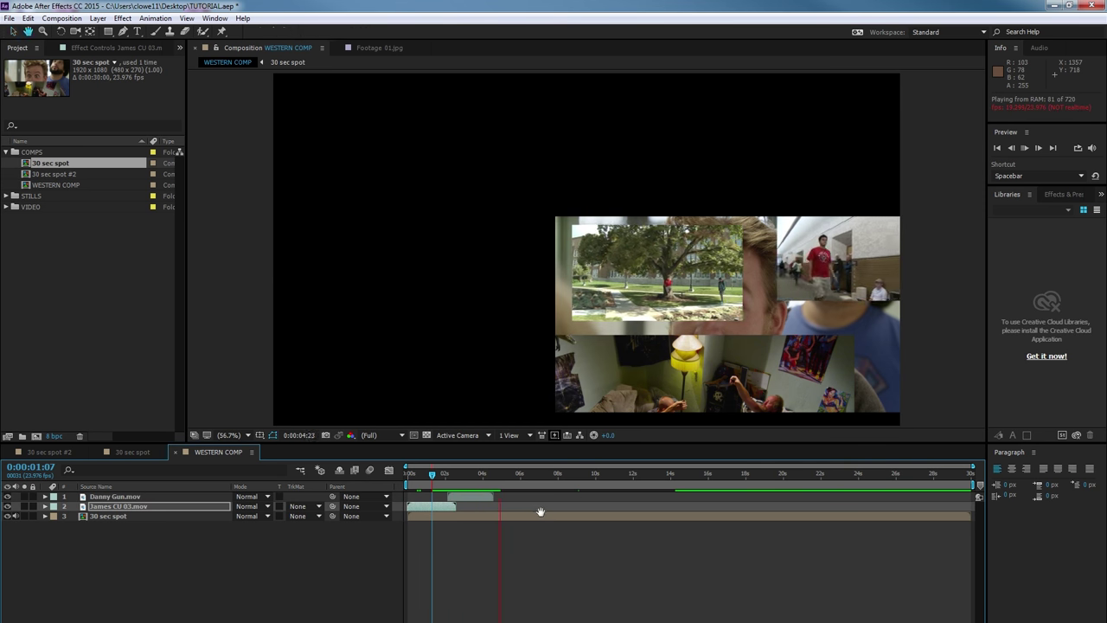
pyautogui.click(538, 515)
pyautogui.press('space')
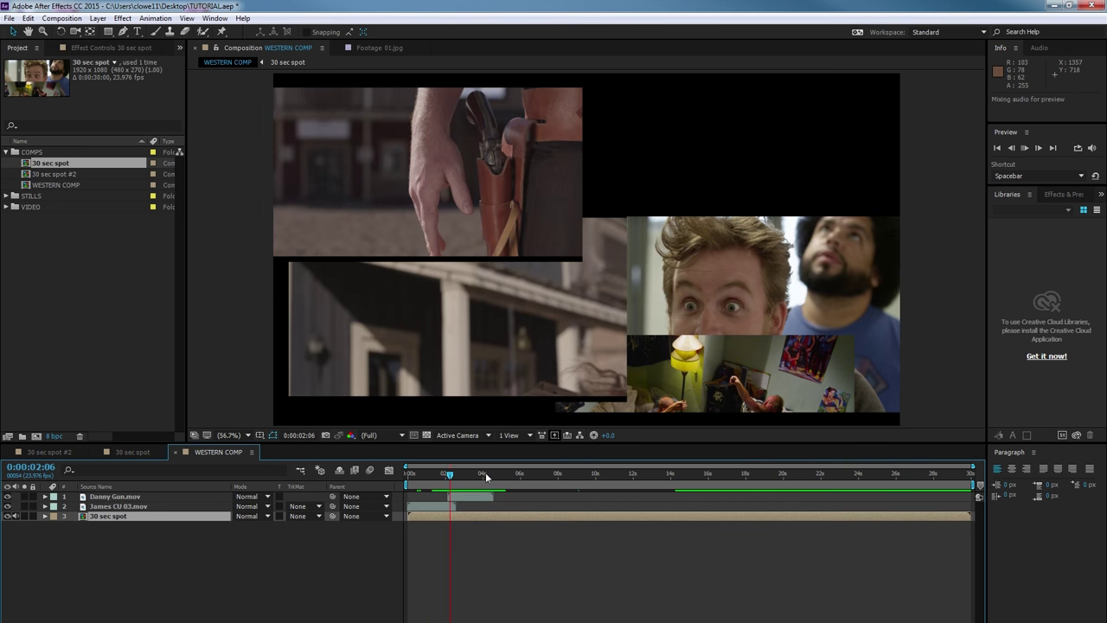
pyautogui.moveTo(485, 472); pyautogui.dragTo(517, 473)
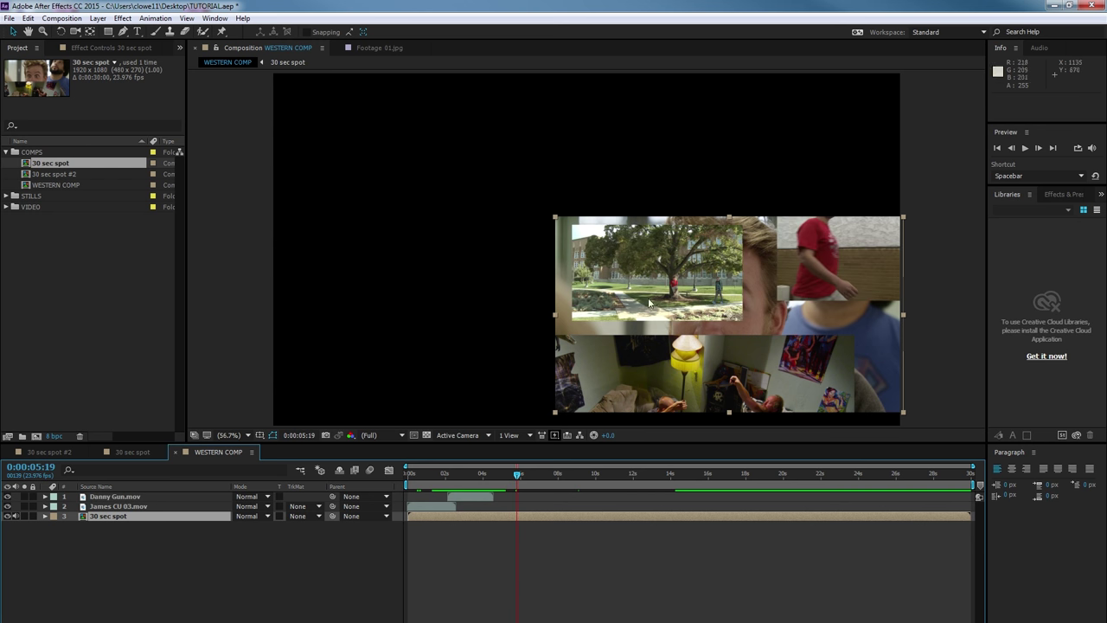
pyautogui.moveTo(554, 416); pyautogui.dragTo(574, 400)
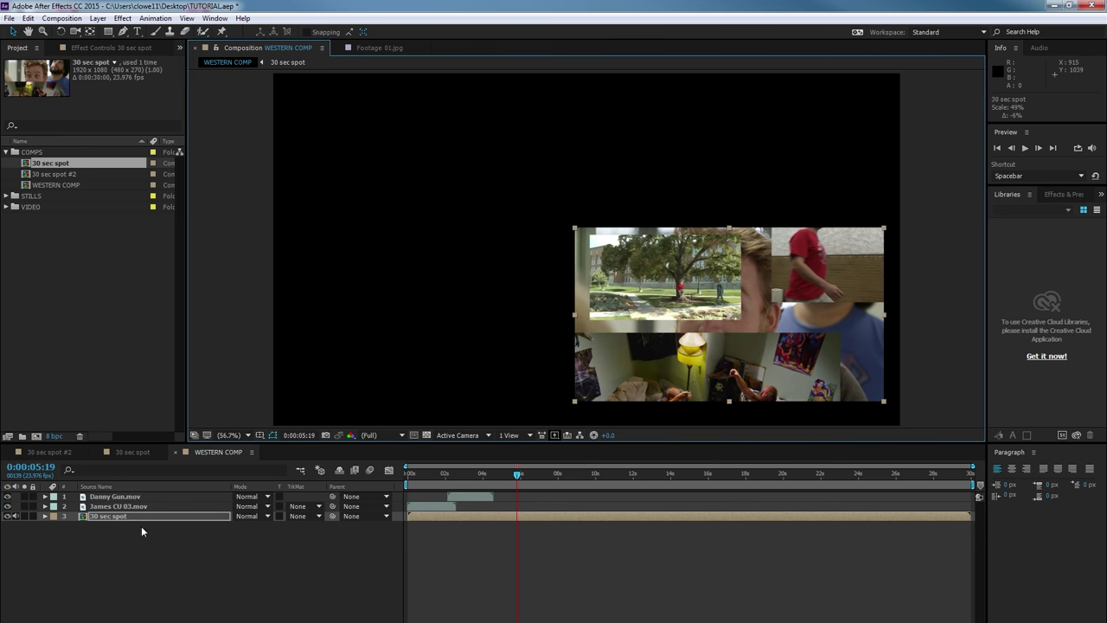
# Open the nested 30 sec spot, move OUTSIDE to about 1542, 773 in the lower right, and check the change in WESTERN COMP
pyautogui.click(84, 516)
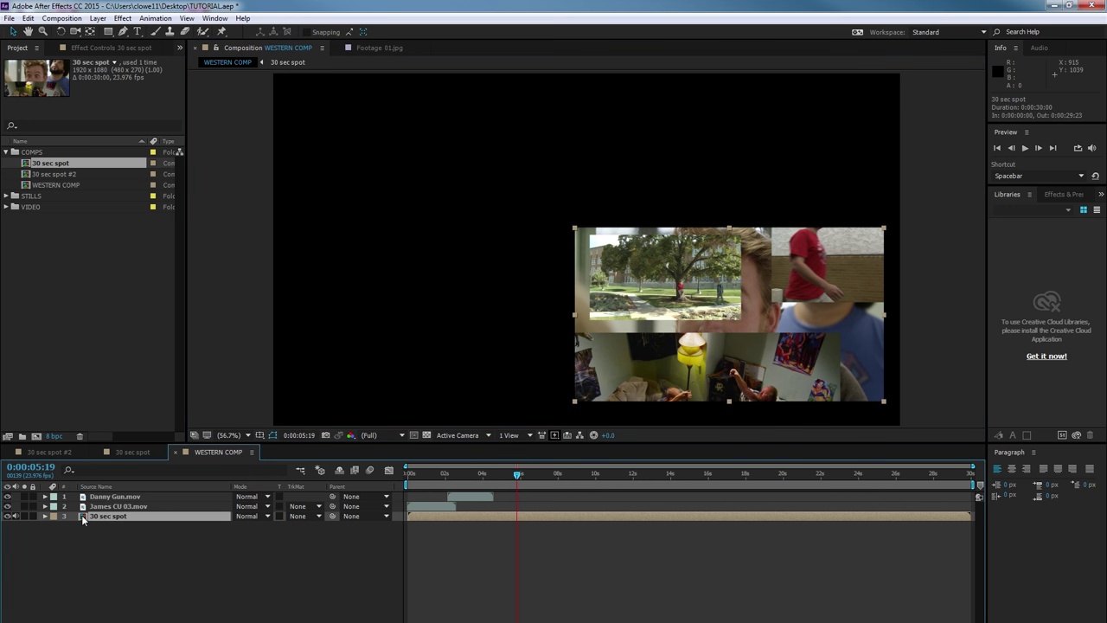
pyautogui.doubleClick(83, 517)
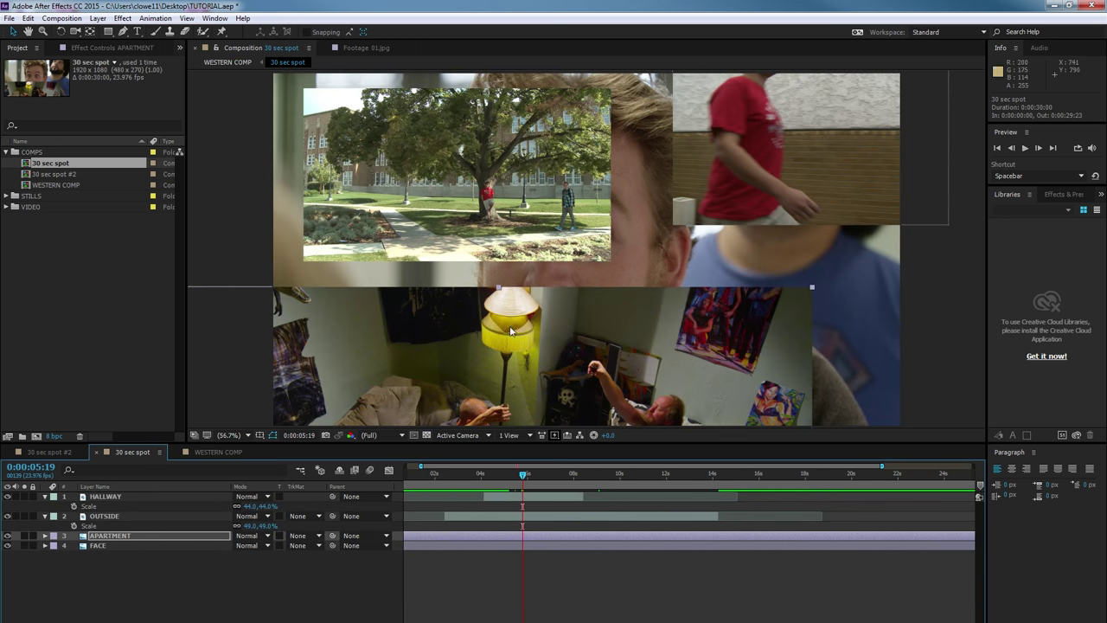
pyautogui.click(481, 229)
pyautogui.moveTo(449, 191); pyautogui.dragTo(773, 368)
pyautogui.click(222, 453)
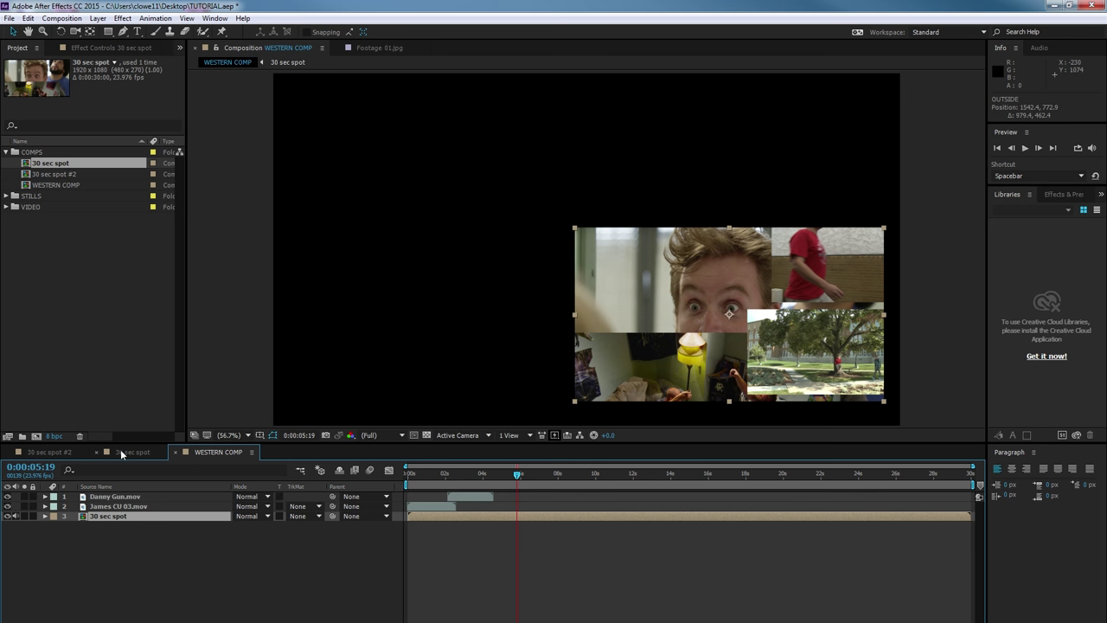
pyautogui.moveTo(515, 476); pyautogui.dragTo(482, 474)
pyautogui.click(497, 474)
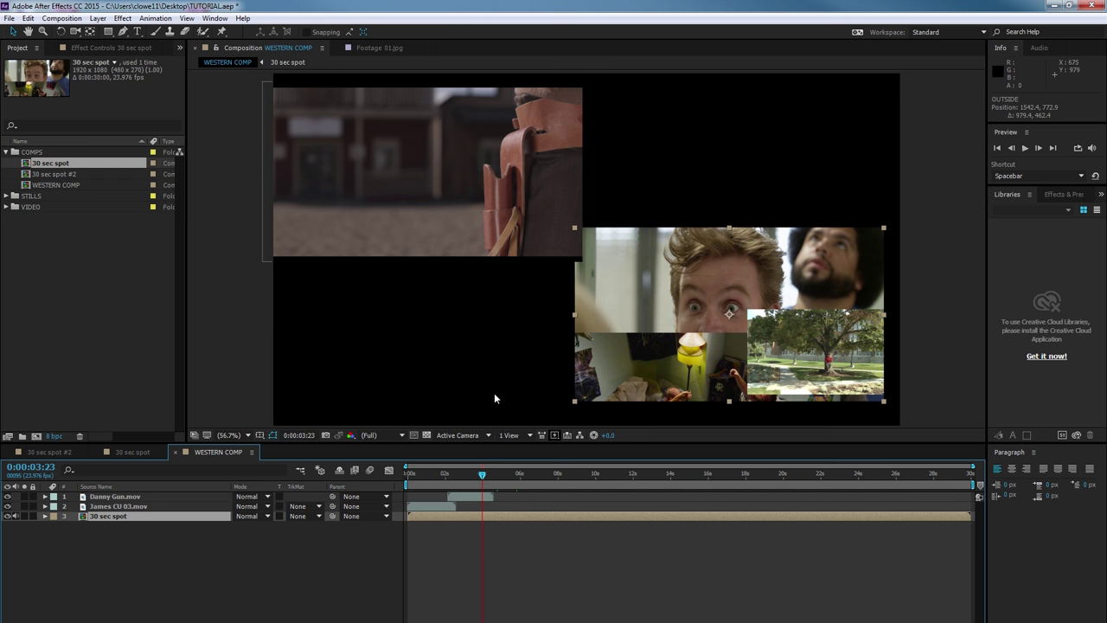
# Collapse the COMPS folder and open the VIDEO folder's name for editing
pyautogui.click(6, 152)
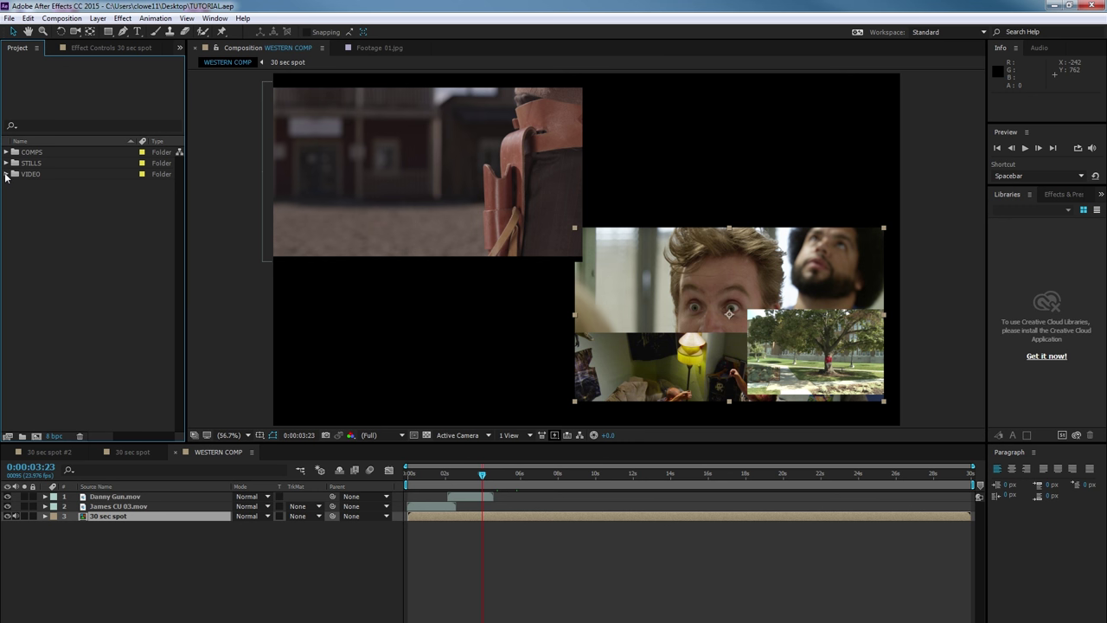
pyautogui.click(41, 174)
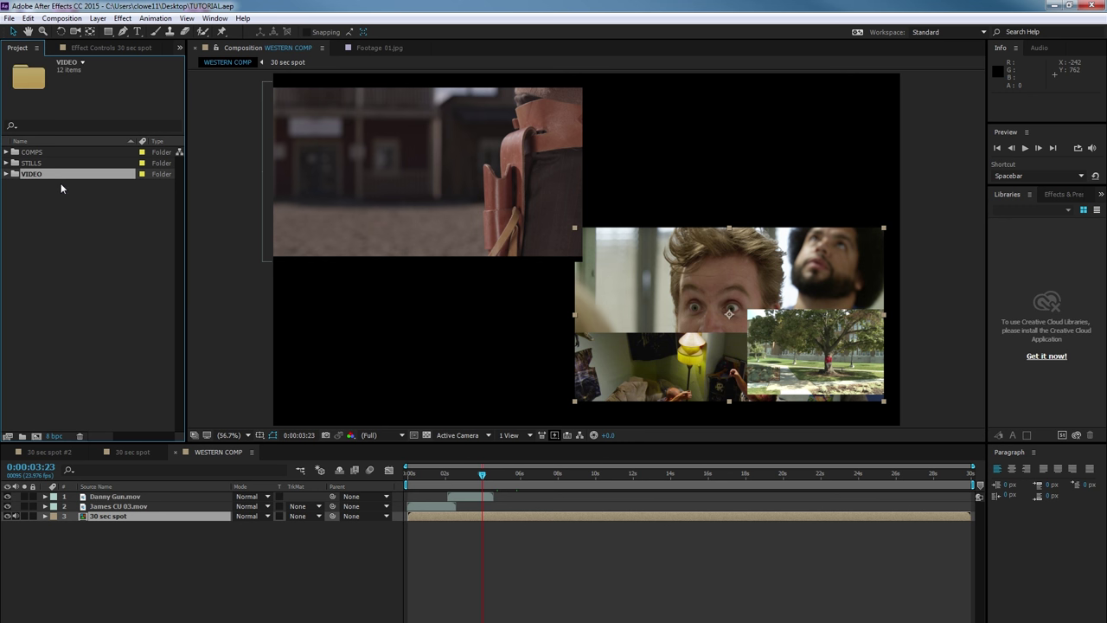
pyautogui.press('Return')
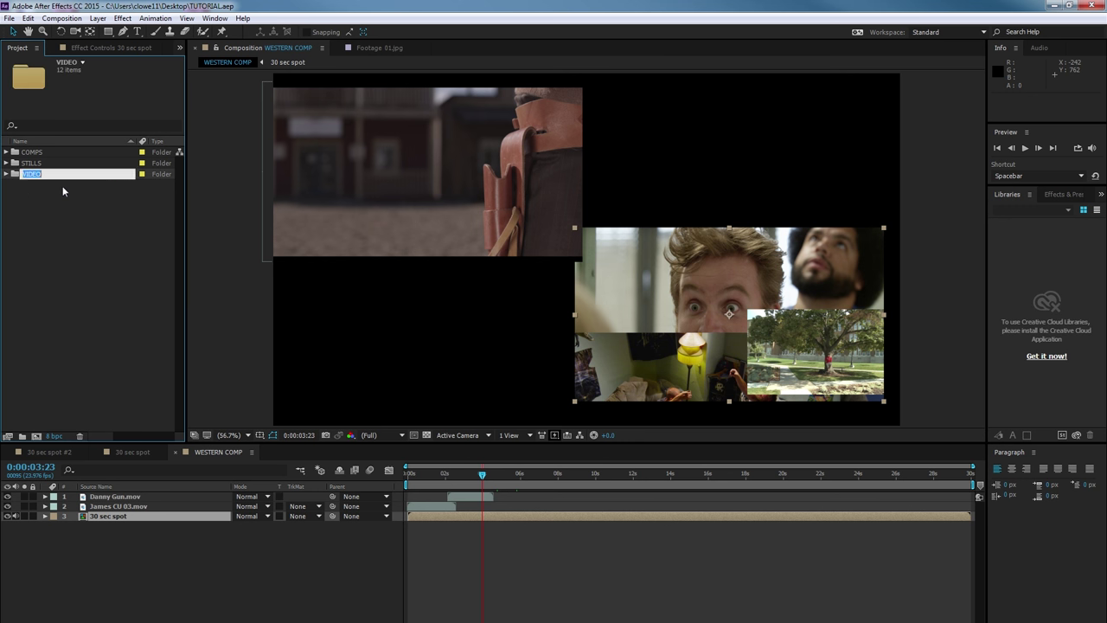
pyautogui.click(62, 190)
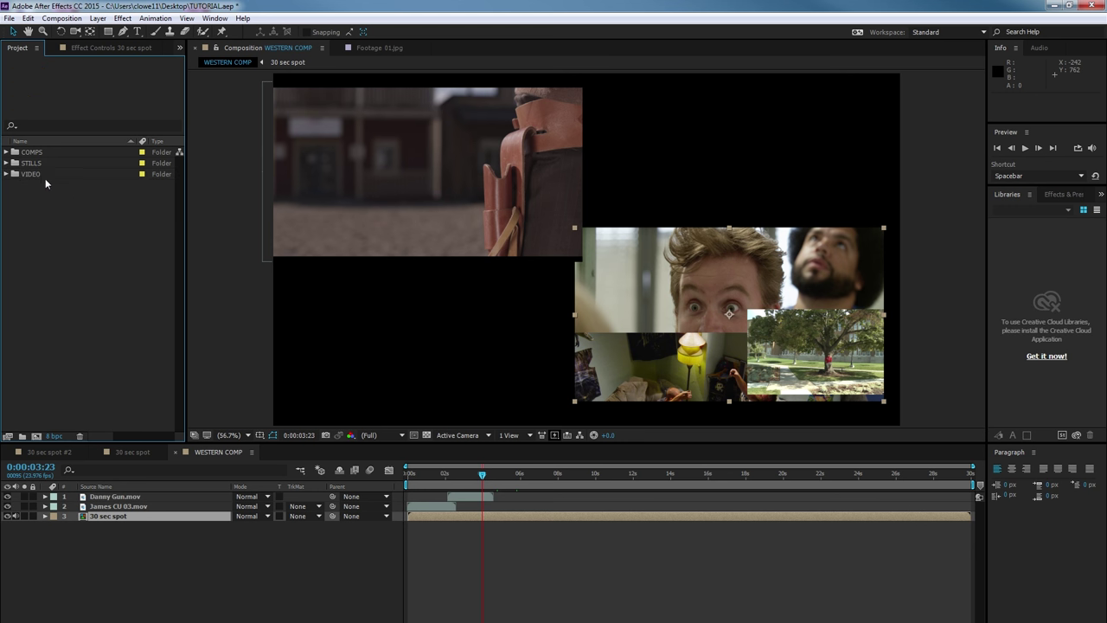
# Move 094_0022_01.mov and 094_0026_01.mov out of the VIDEO folder to the project's root level
pyautogui.click(5, 175)
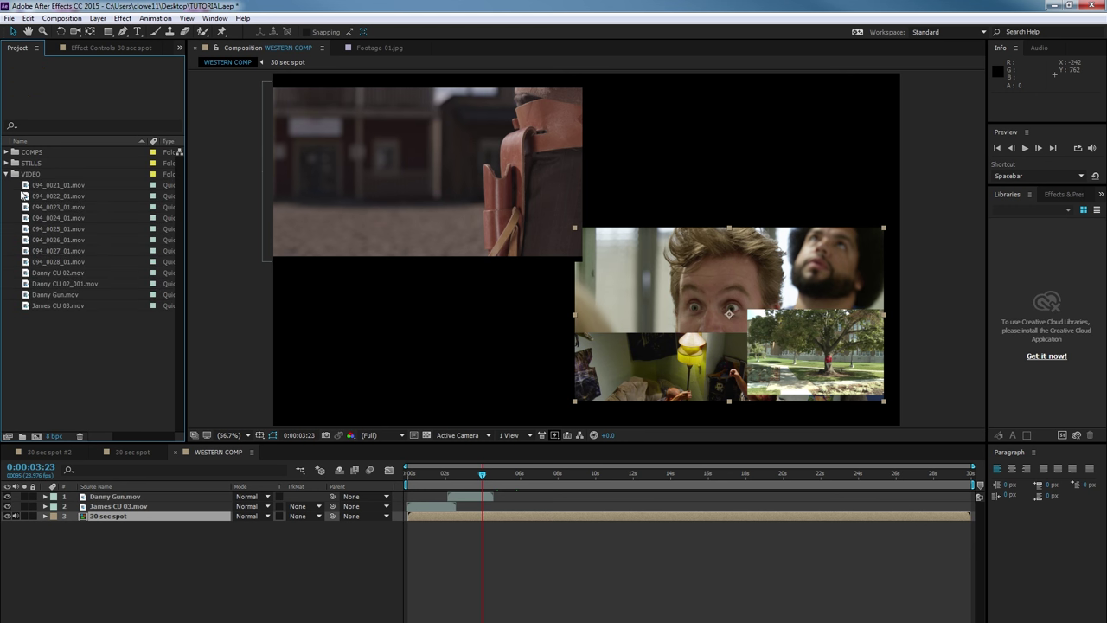
pyautogui.click(57, 198)
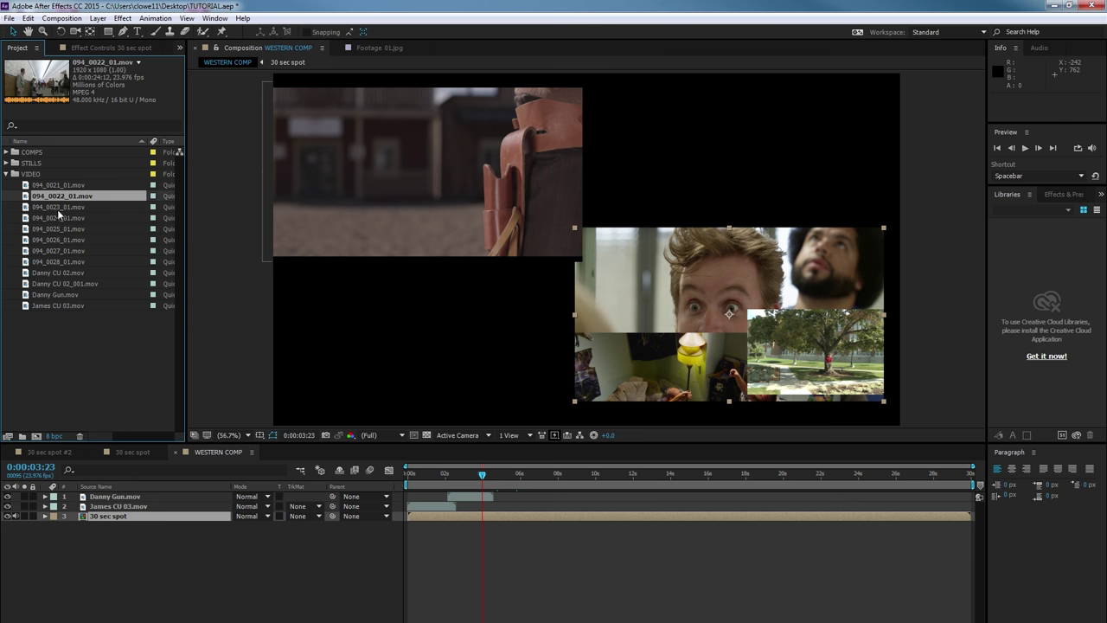
pyautogui.keyDown('ctrl'); pyautogui.click(71, 238); pyautogui.keyUp('ctrl')
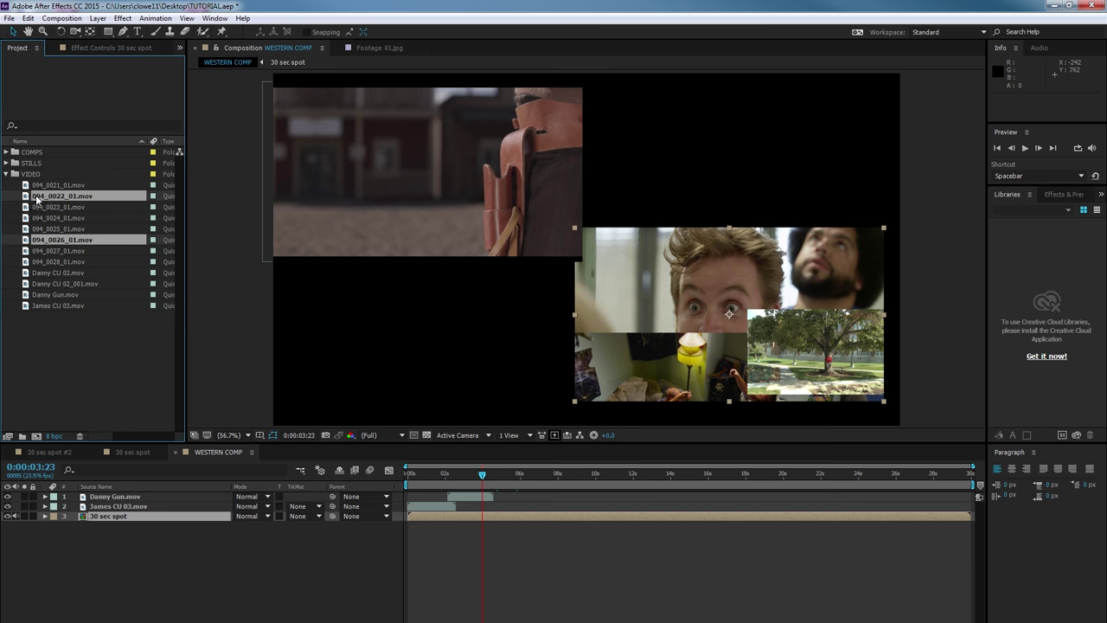
pyautogui.moveTo(36, 199); pyautogui.dragTo(11, 198)
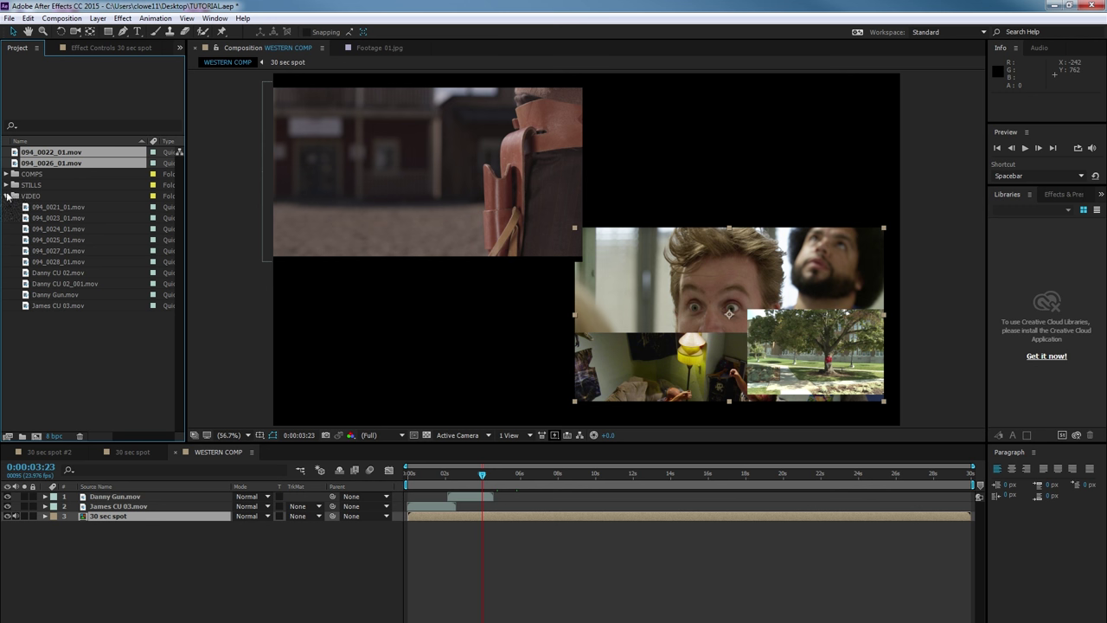
# Collapse the VIDEO folder and group the two loose clips in a new folder named STUFF
pyautogui.click(8, 196)
pyautogui.moveTo(15, 161); pyautogui.dragTo(22, 436)
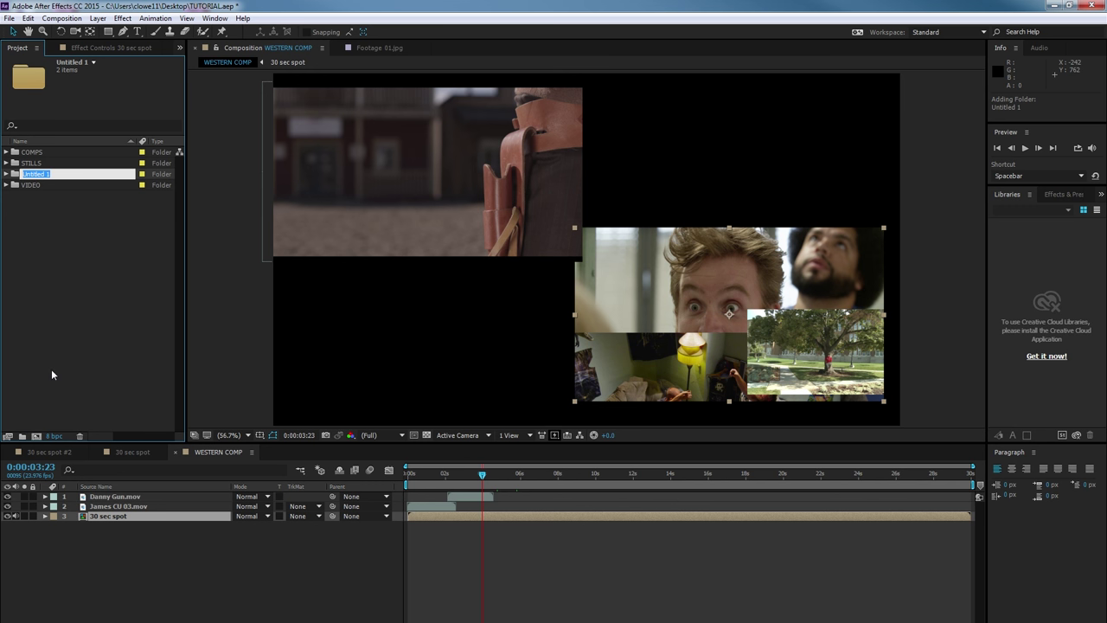
pyautogui.write('STUD')
pyautogui.click(94, 324)
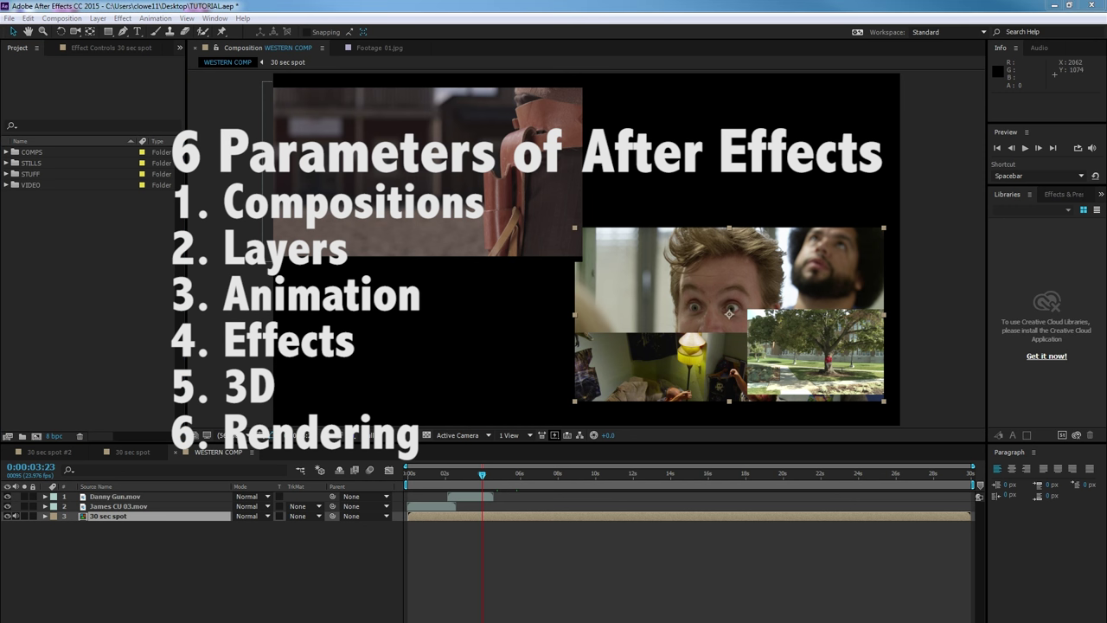
pyautogui.click(59, 253)
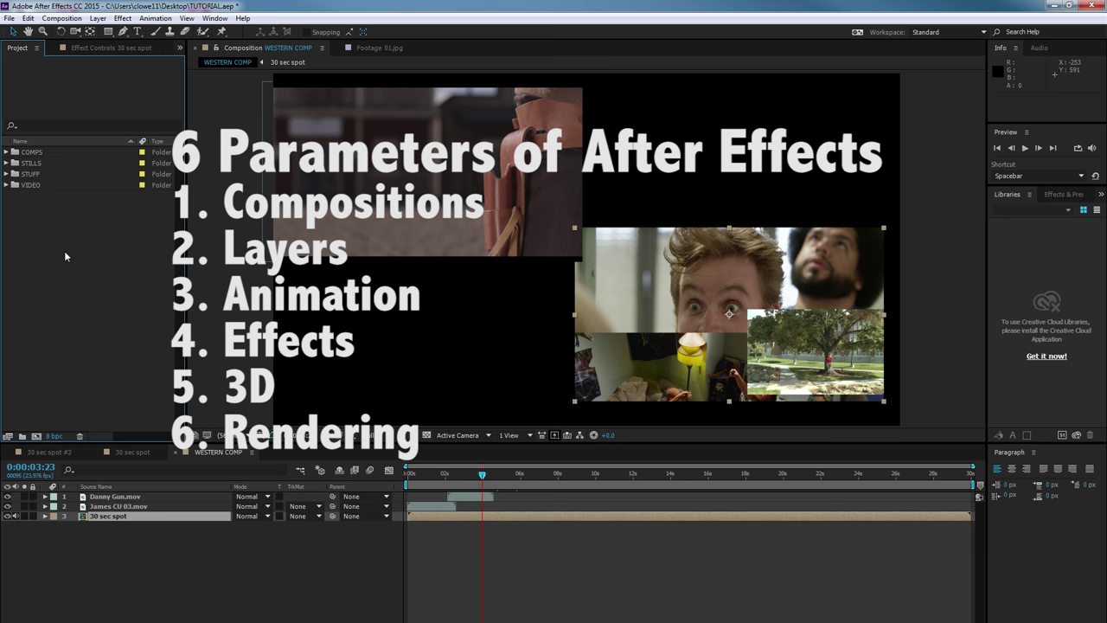